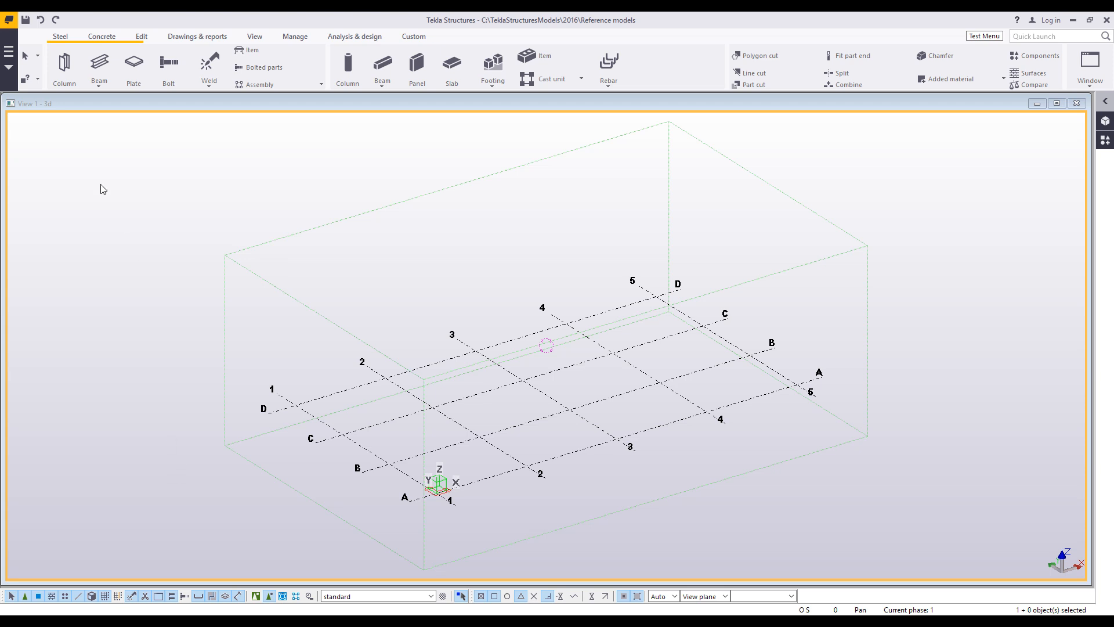
# - Start inserting a PDF reference model and choose Structural Drawings.pdf from the Designs folder as its file
pyautogui.click(8, 53)
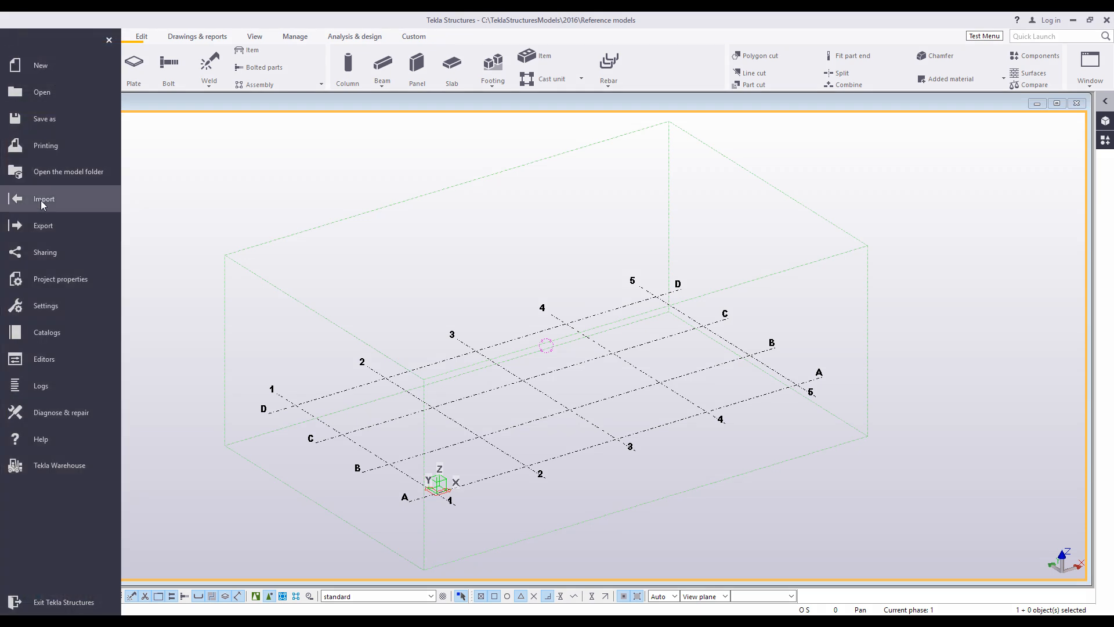
pyautogui.click(40, 201)
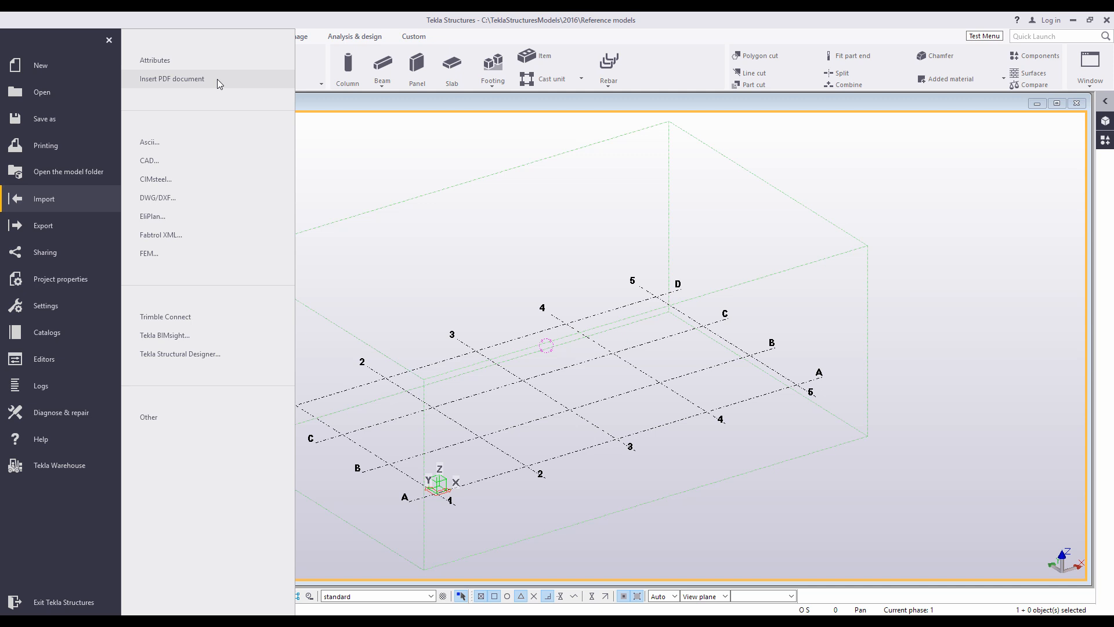
pyautogui.click(217, 79)
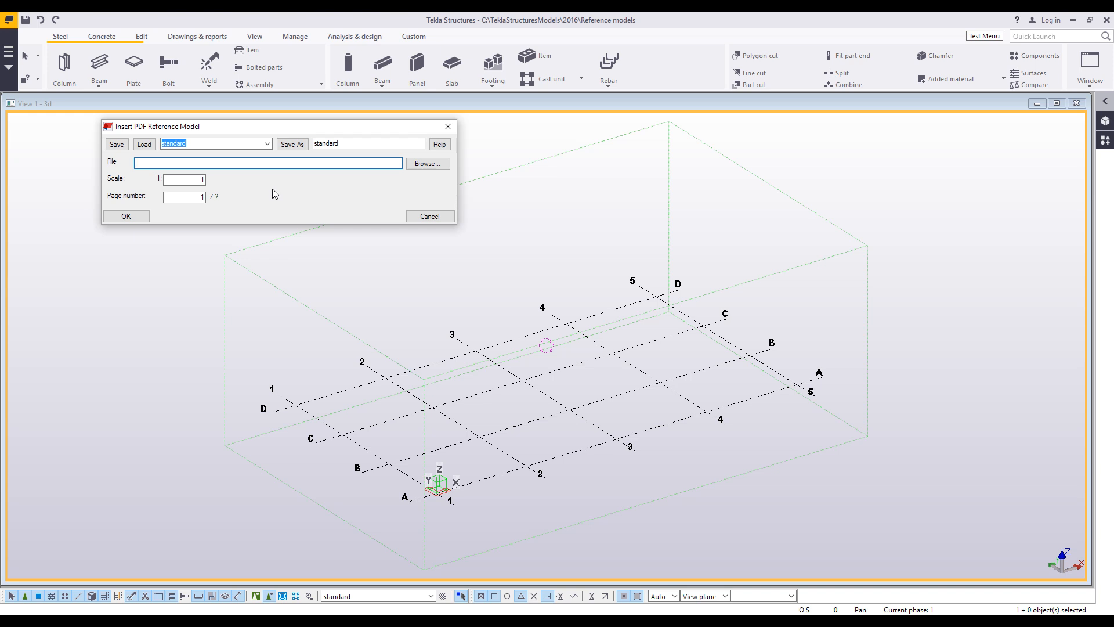
pyautogui.click(426, 164)
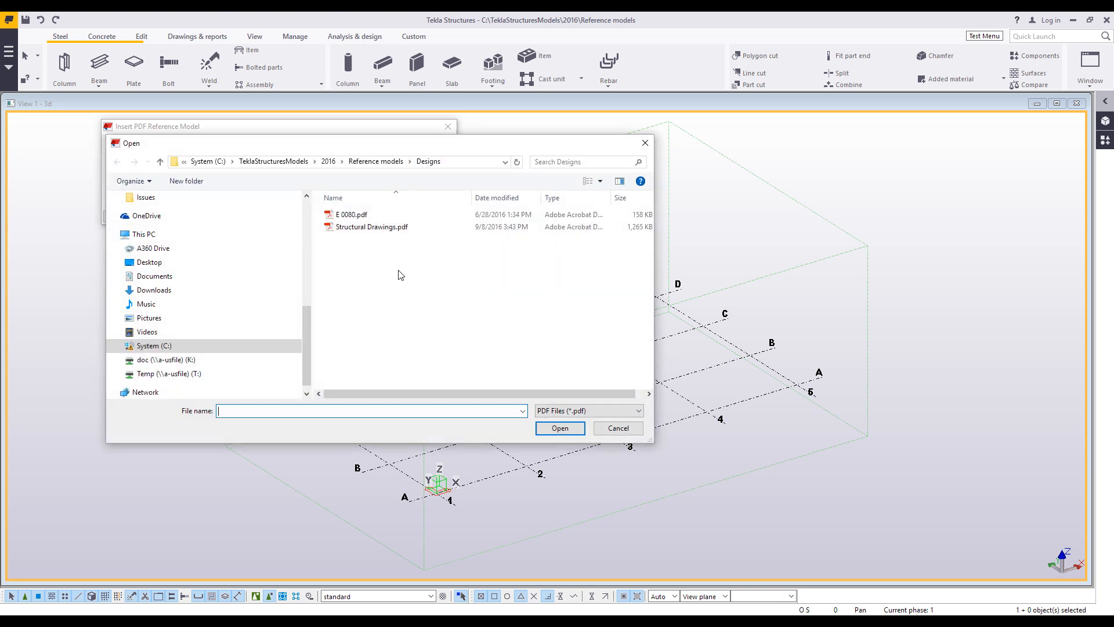
pyautogui.click(366, 227)
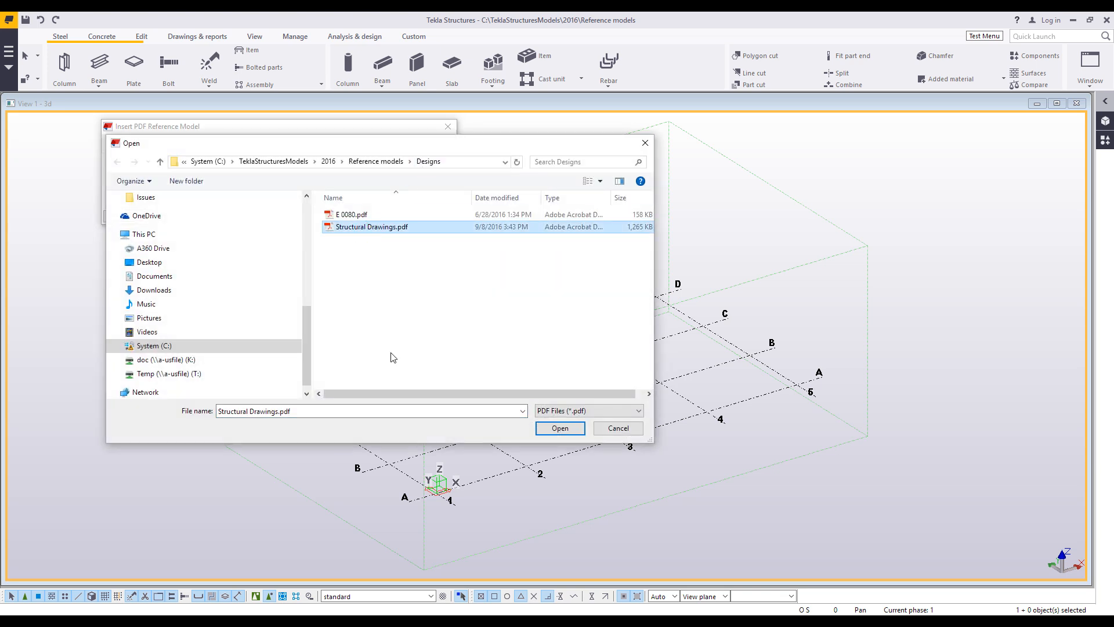
pyautogui.click(559, 428)
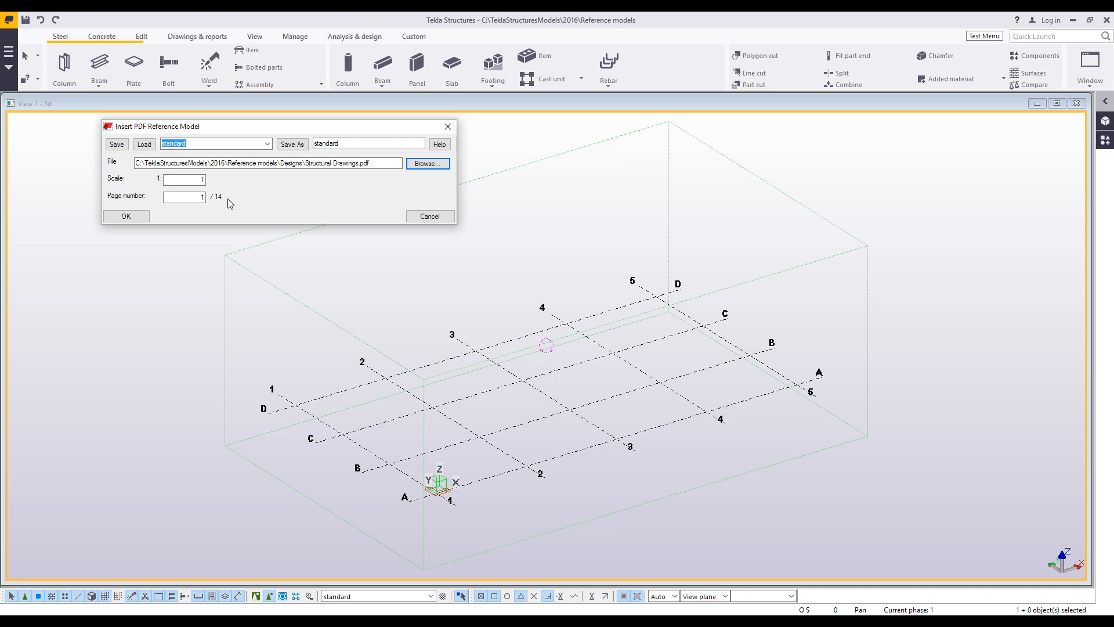
# - Set the PDF import to page number 2 at scale 1:1 and confirm the settings
pyautogui.click(189, 198)
pyautogui.write('2')
pyautogui.moveTo(193, 181); pyautogui.dragTo(225, 180)
pyautogui.click(193, 183)
pyautogui.click(134, 219)
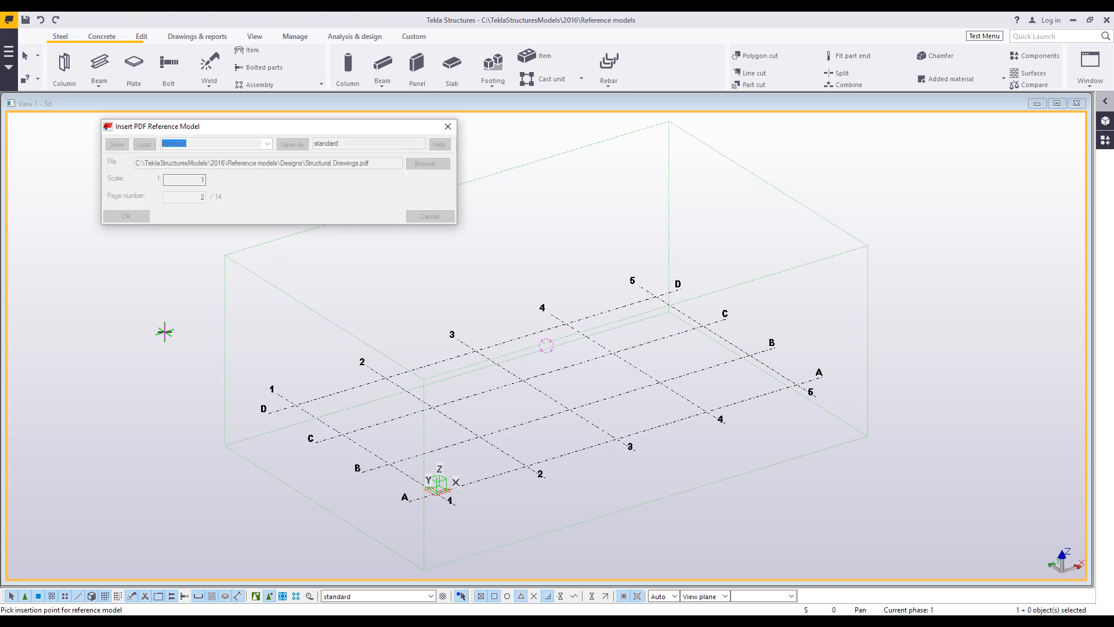
# - Place the PDF reference model at the model origin, where grid lines A and 1 intersect
pyautogui.moveTo(298, 398); pyautogui.dragTo(377, 373, button='middle')
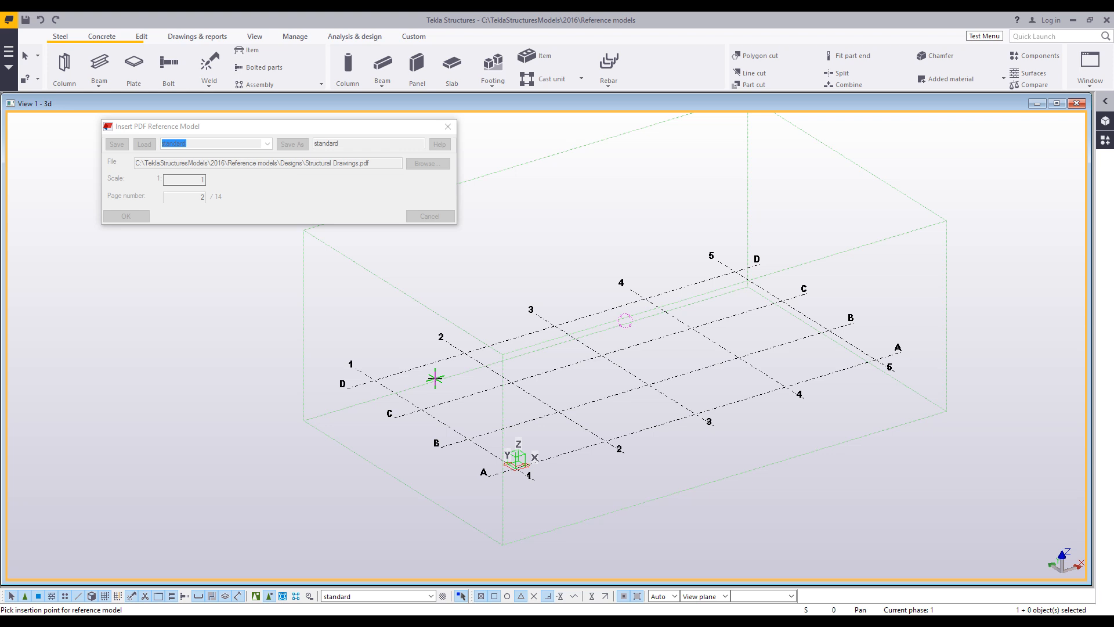
pyautogui.scroll(5, 511, 415)
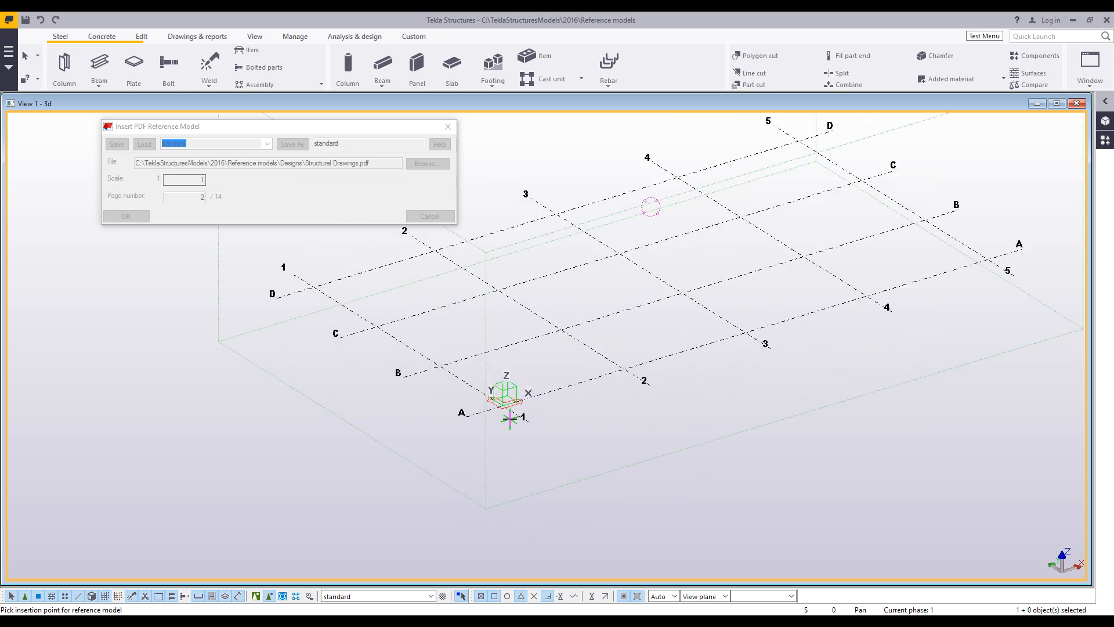
pyautogui.scroll(3, 532, 410)
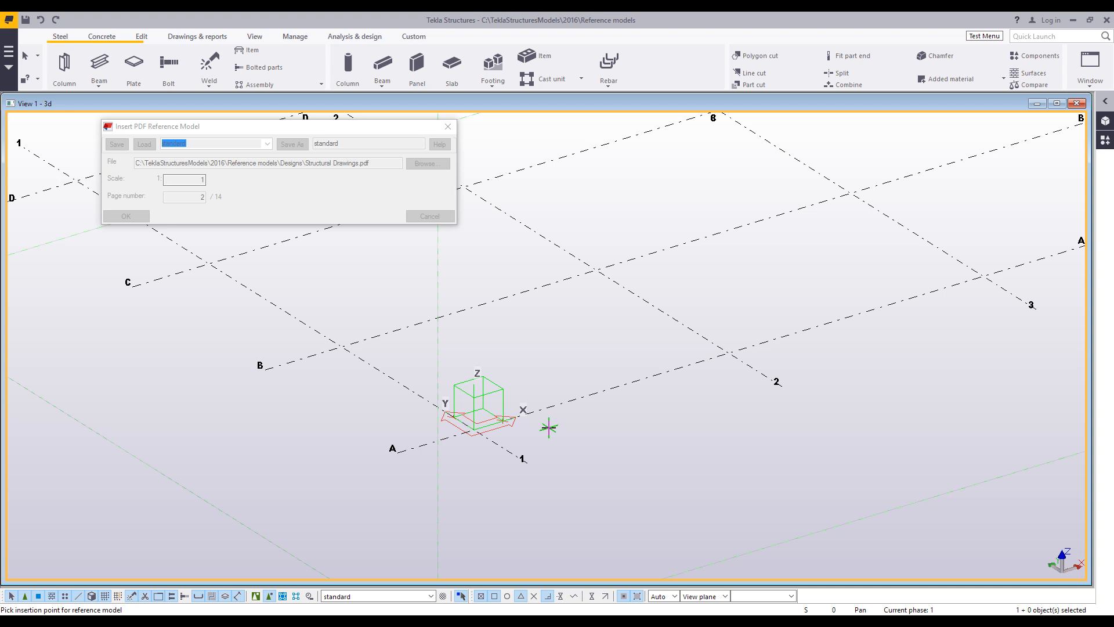
pyautogui.scroll(-2, 548, 428)
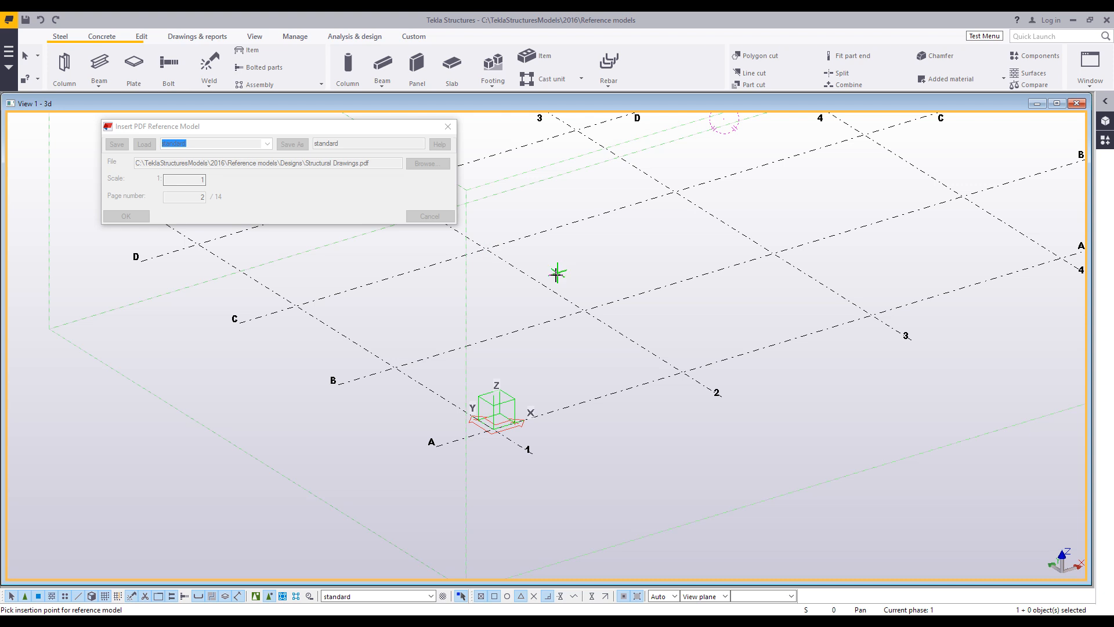
pyautogui.click(495, 433)
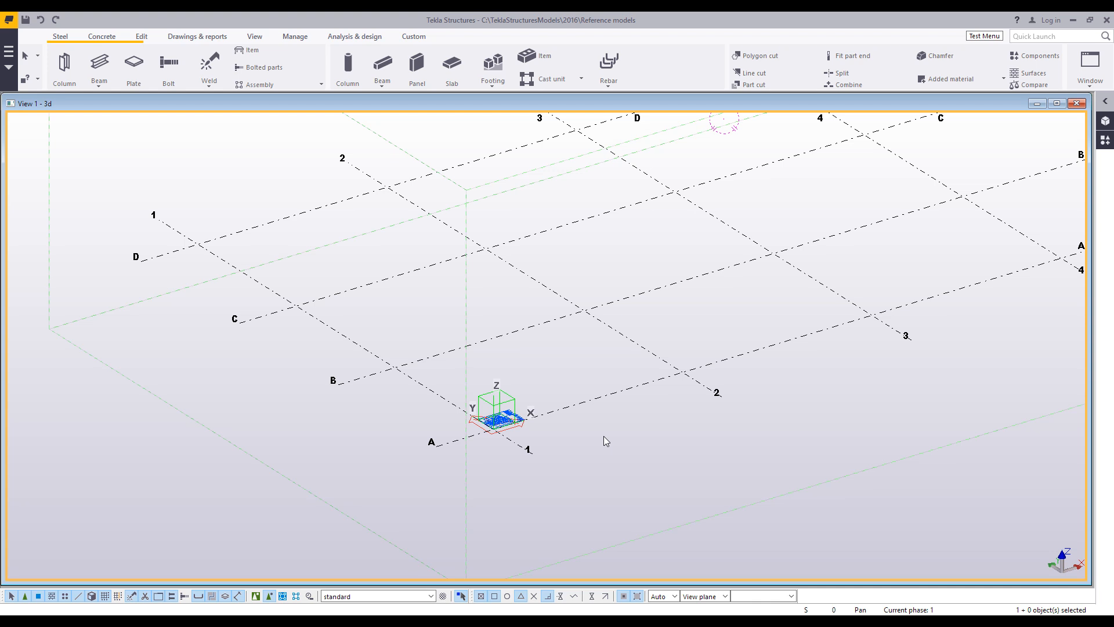
# - Switch the 3D view to plan orientation, framed on the inserted drawing
pyautogui.hotkey('ctrl', 'p')
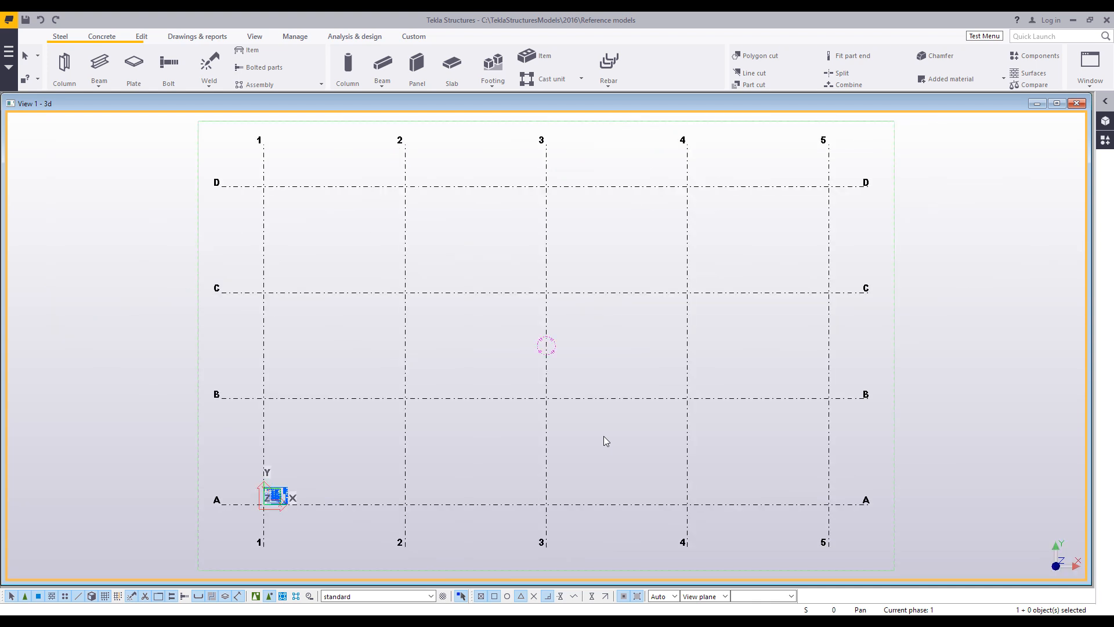
pyautogui.scroll(7, 239, 512)
pyautogui.scroll(5, 256, 513)
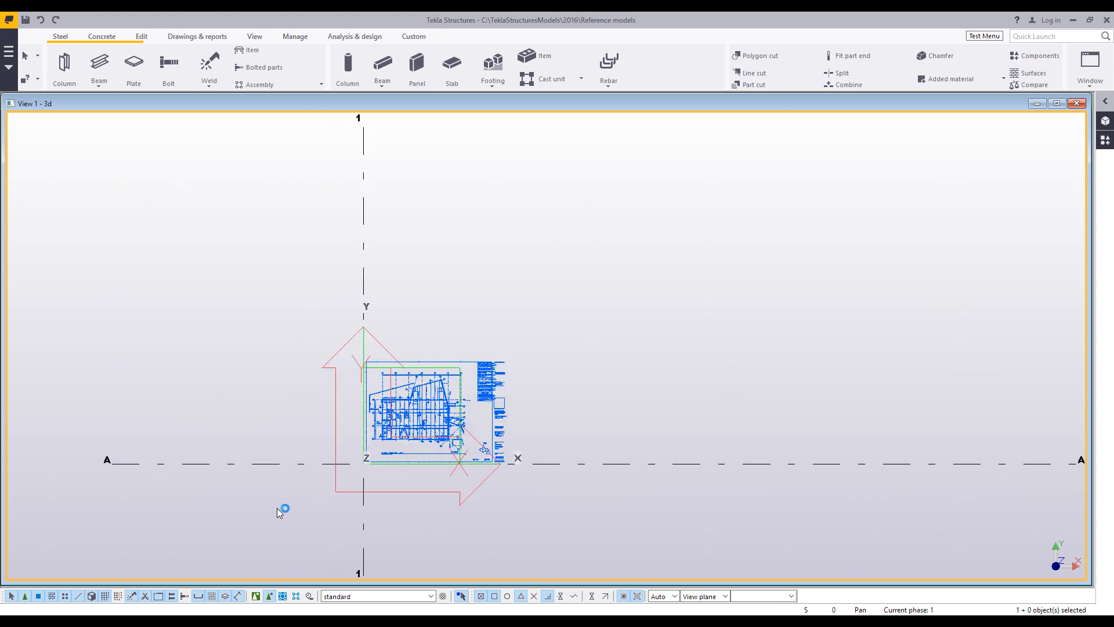
pyautogui.moveTo(588, 434); pyautogui.dragTo(580, 460, button='middle')
pyautogui.scroll(1, 616, 438)
pyautogui.moveTo(641, 427); pyautogui.dragTo(617, 457, button='middle')
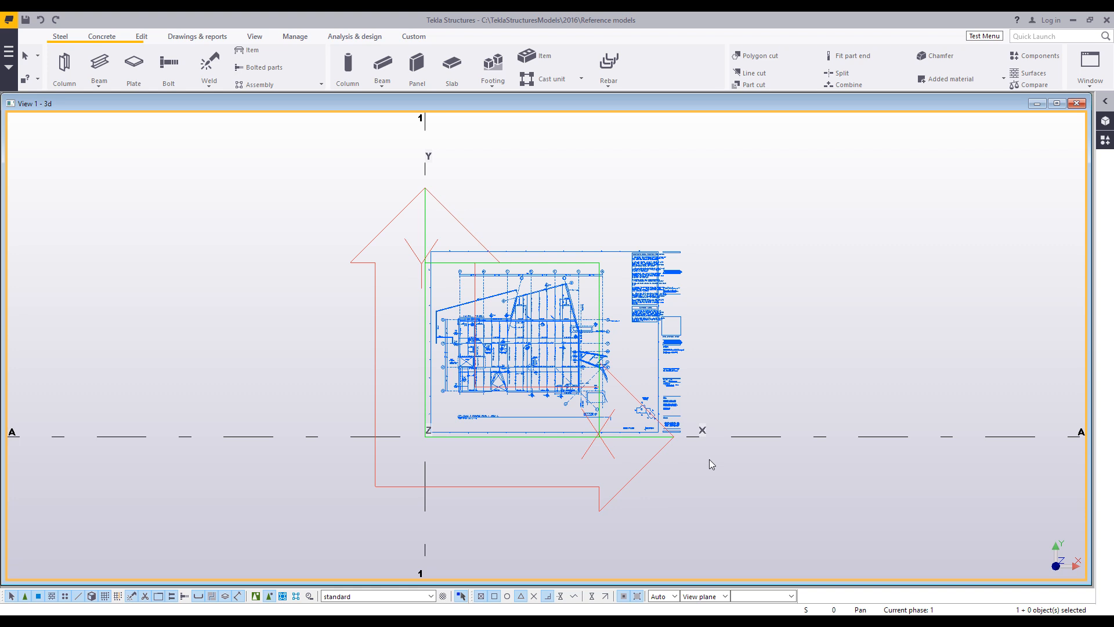
# - Check the PDF object group's color and transparency in the view's object representation settings, leaving them unchanged
pyautogui.doubleClick(809, 271)
pyautogui.click(1076, 293)
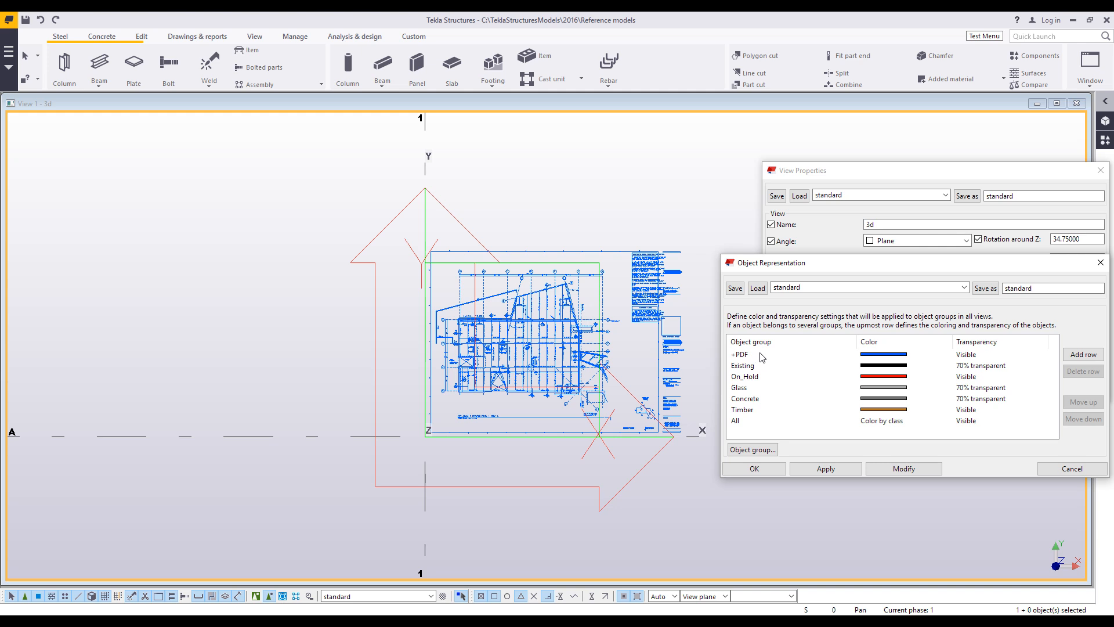
pyautogui.click(1045, 470)
pyautogui.click(1078, 392)
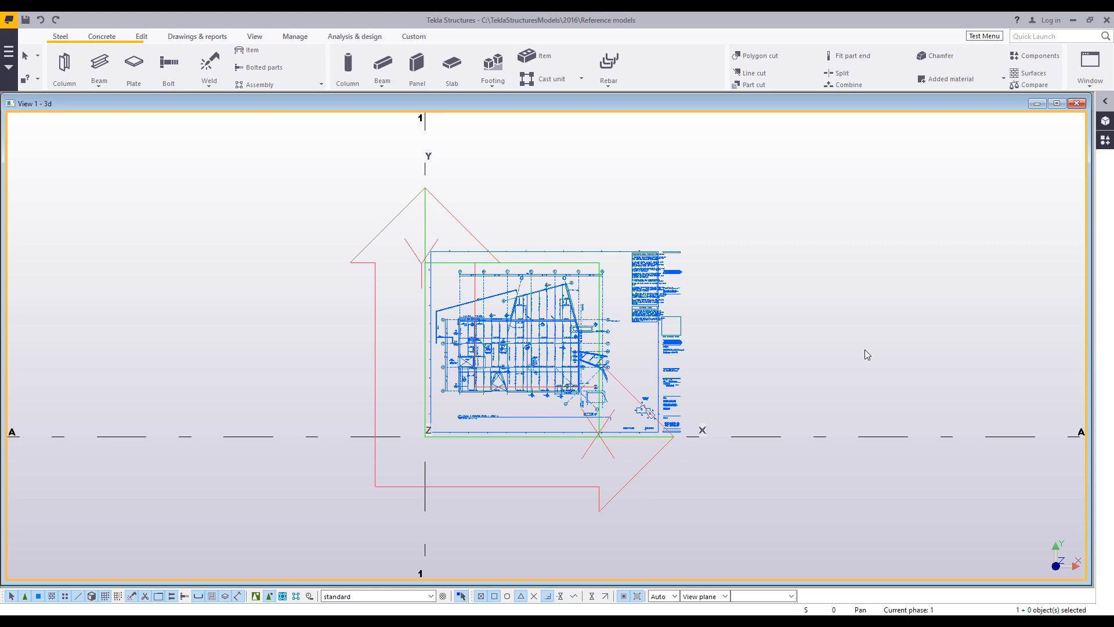
# - Set the selection mode to components, test it by selecting the inserted drawing, and clear the selection
pyautogui.scroll(6, 654, 276)
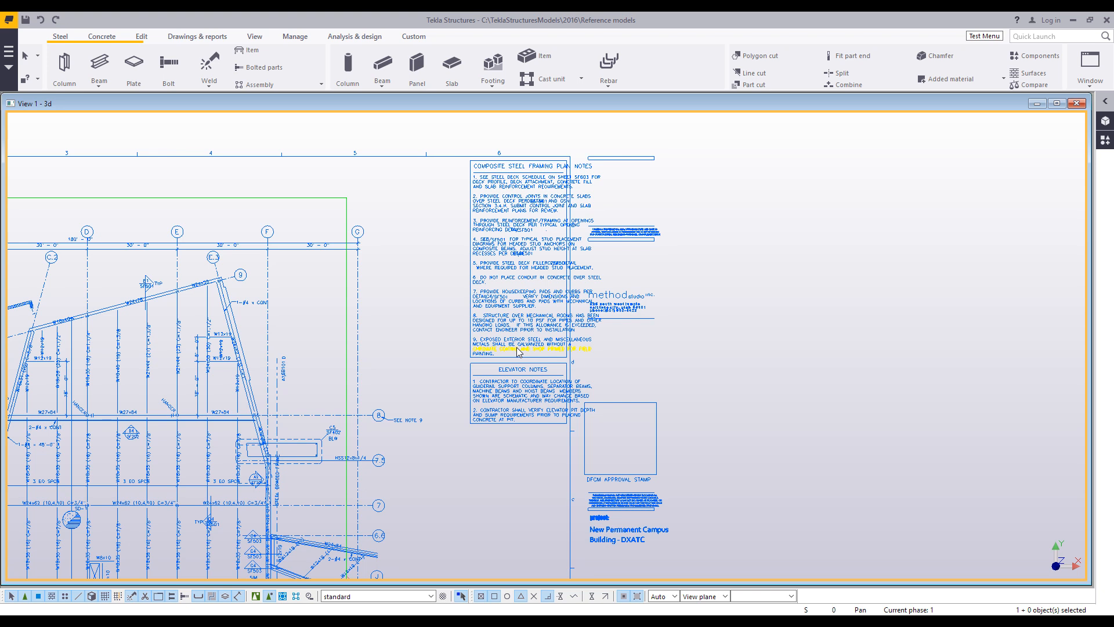
pyautogui.scroll(-5, 605, 335)
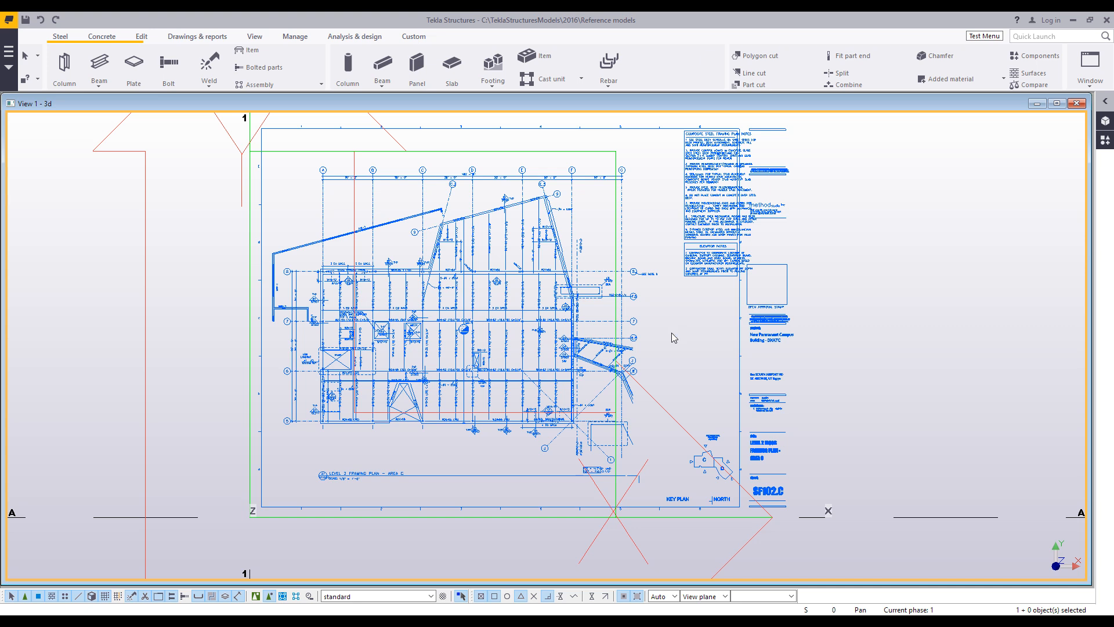
pyautogui.click(268, 597)
pyautogui.click(256, 596)
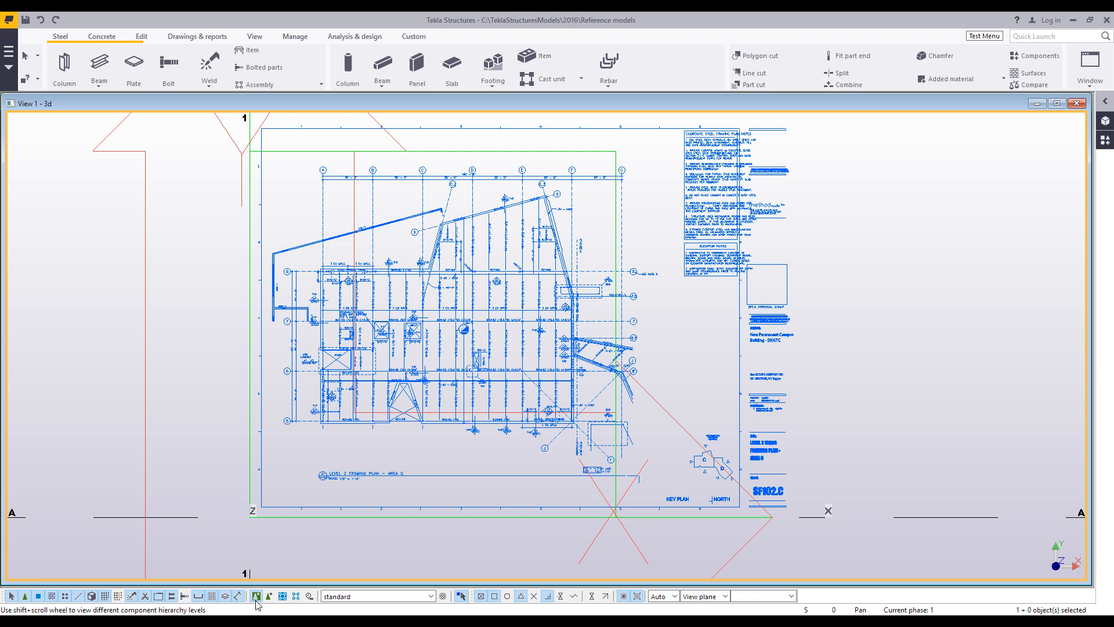
pyautogui.click(281, 459)
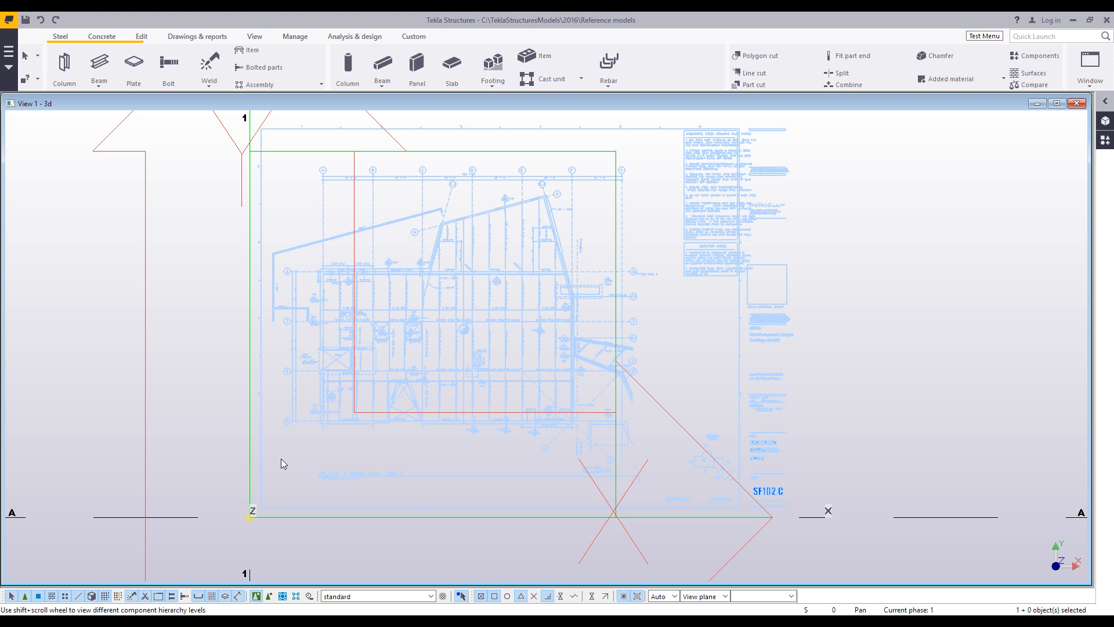
pyautogui.press('Escape')
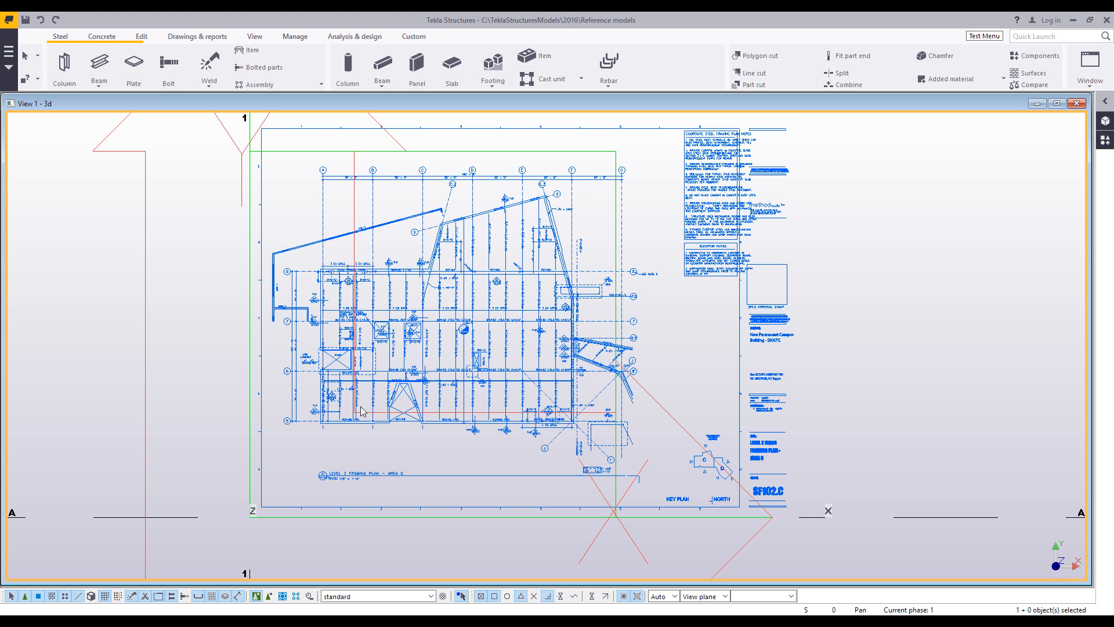
# - Review the scale in the inserted drawing's reference model properties, apply without changes, and close the properties
pyautogui.click(484, 316)
pyautogui.click(91, 600)
pyautogui.click(327, 366)
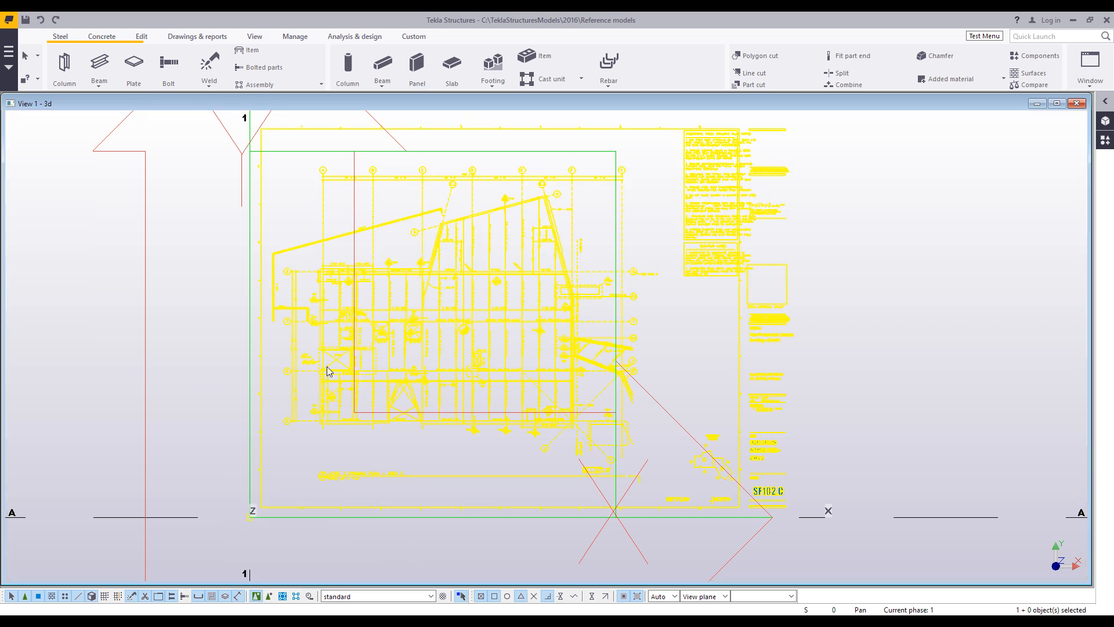
pyautogui.doubleClick(341, 351)
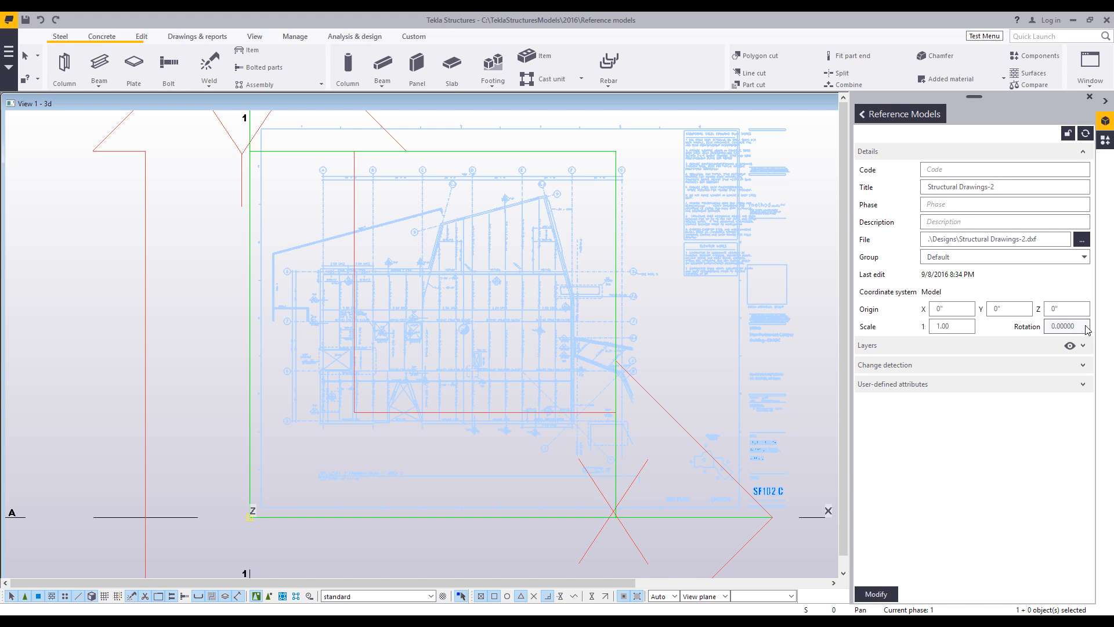
pyautogui.click(963, 327)
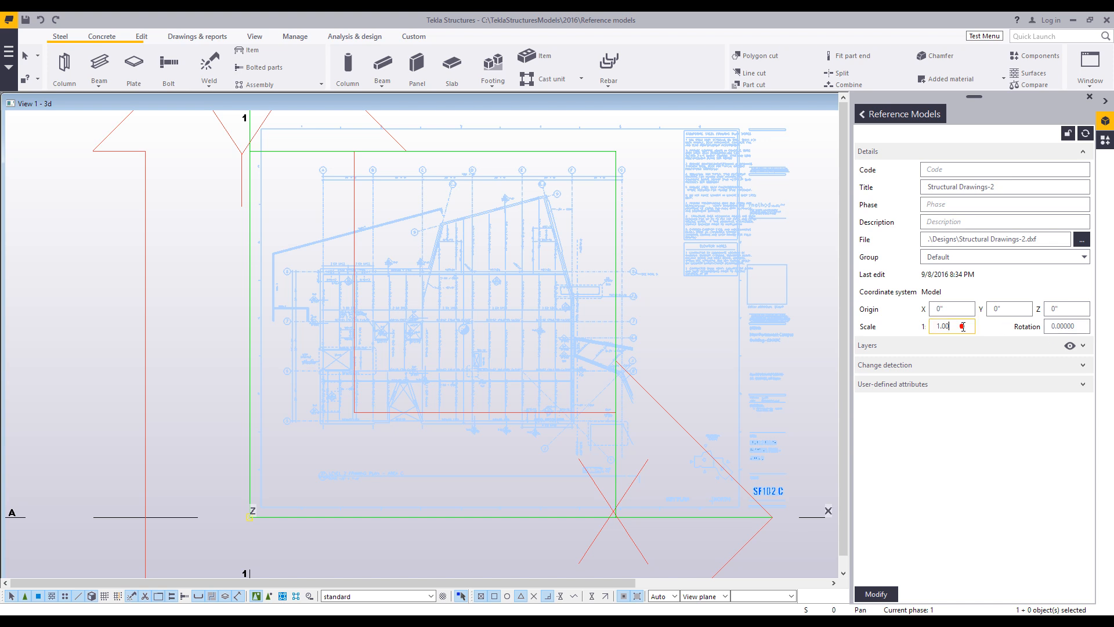
pyautogui.click(883, 593)
pyautogui.click(1106, 100)
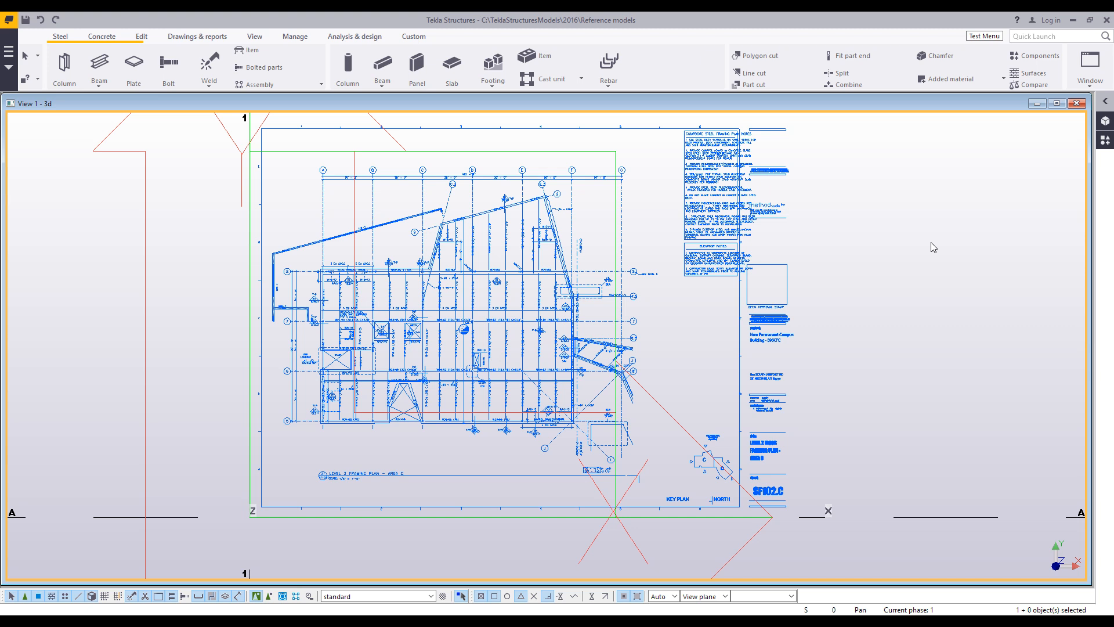
# - Start the ReferenceModelScale extension and select the inserted drawing as the reference model to scale
pyautogui.scroll(5, 453, 505)
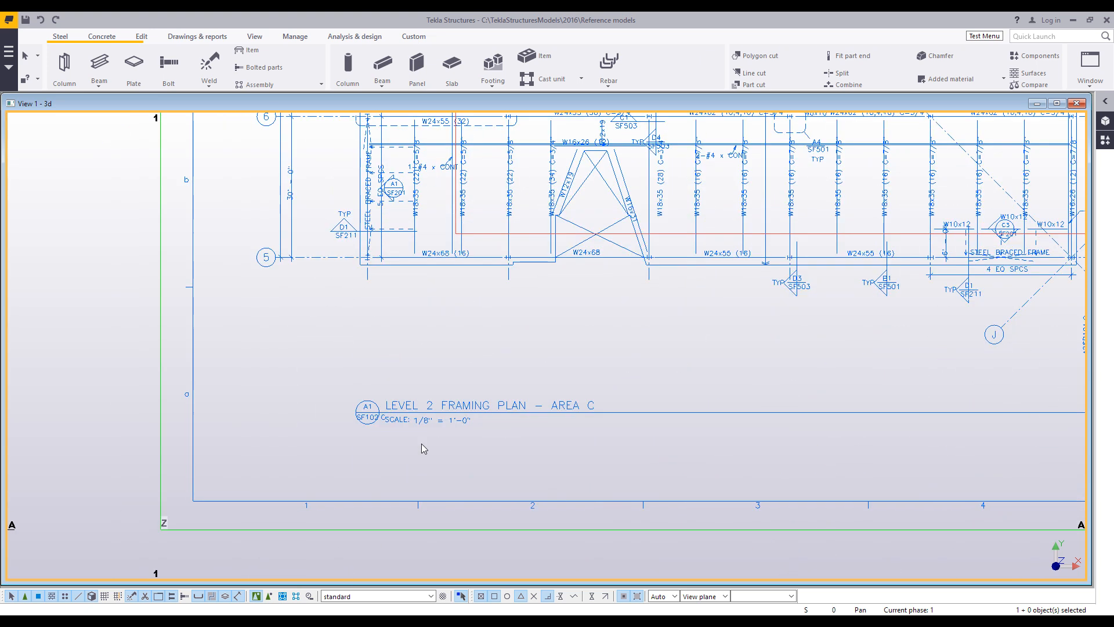
pyautogui.scroll(-5, 486, 450)
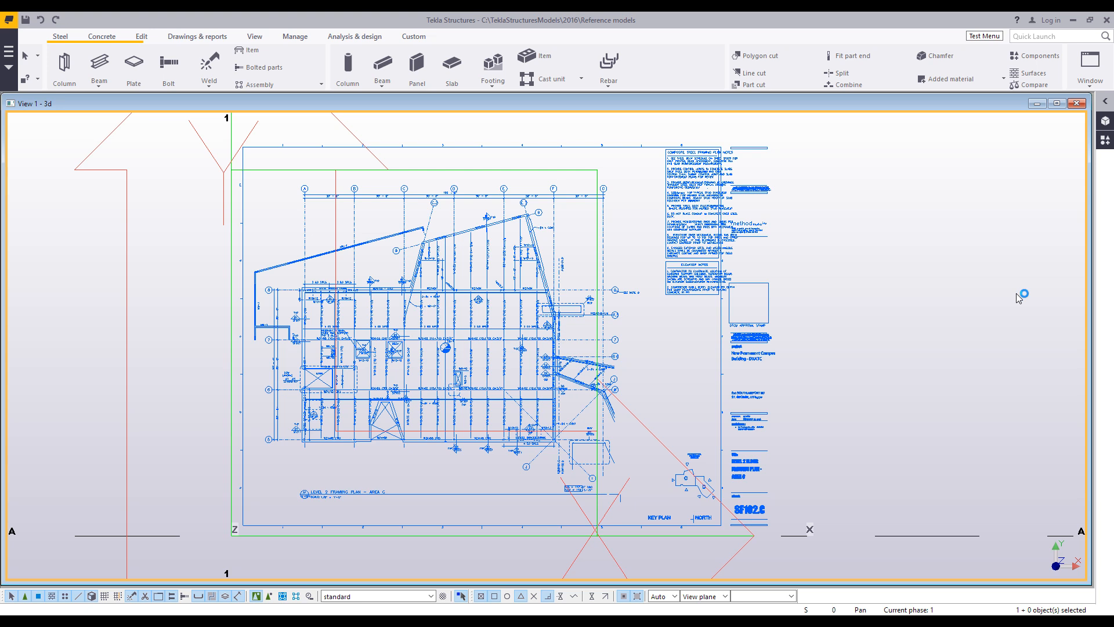
pyautogui.click(1106, 140)
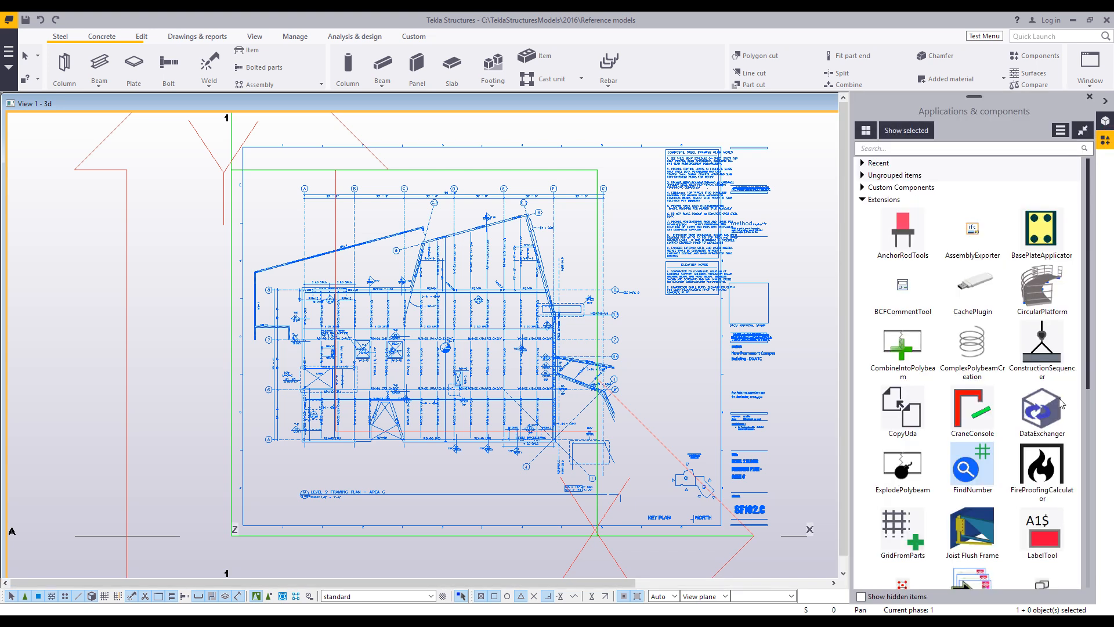
pyautogui.scroll(-5, 1045, 424)
pyautogui.scroll(-1, 1045, 424)
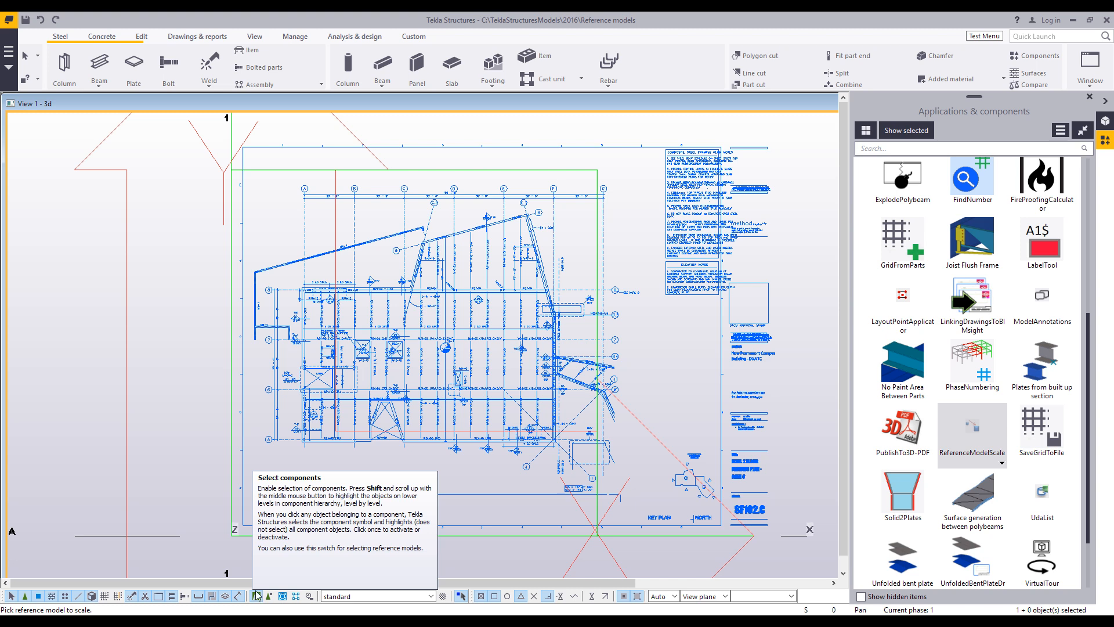
pyautogui.click(319, 445)
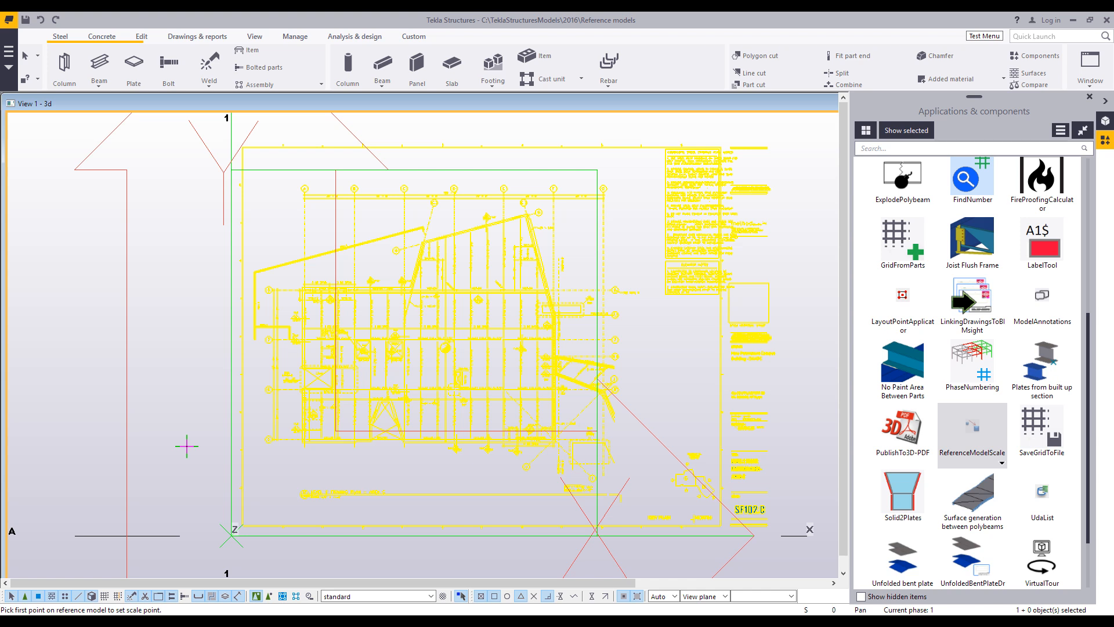
# - Define the scaling distance from a point on the drawing's grid line 5 to the perpendicular point on grid line 6
pyautogui.scroll(5, 281, 413)
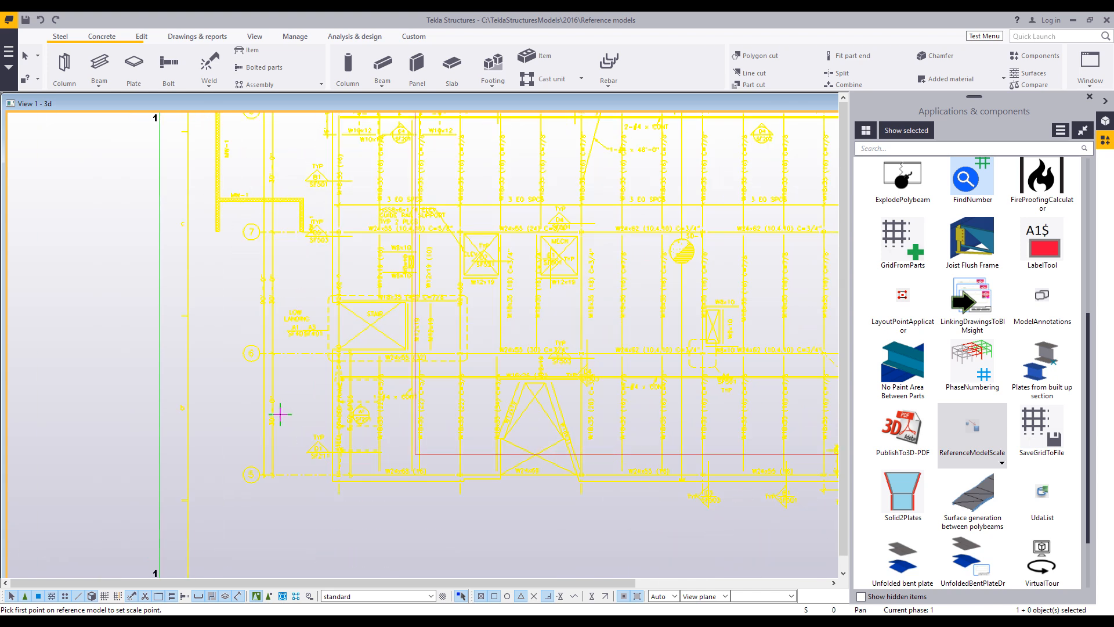
pyautogui.scroll(3, 324, 374)
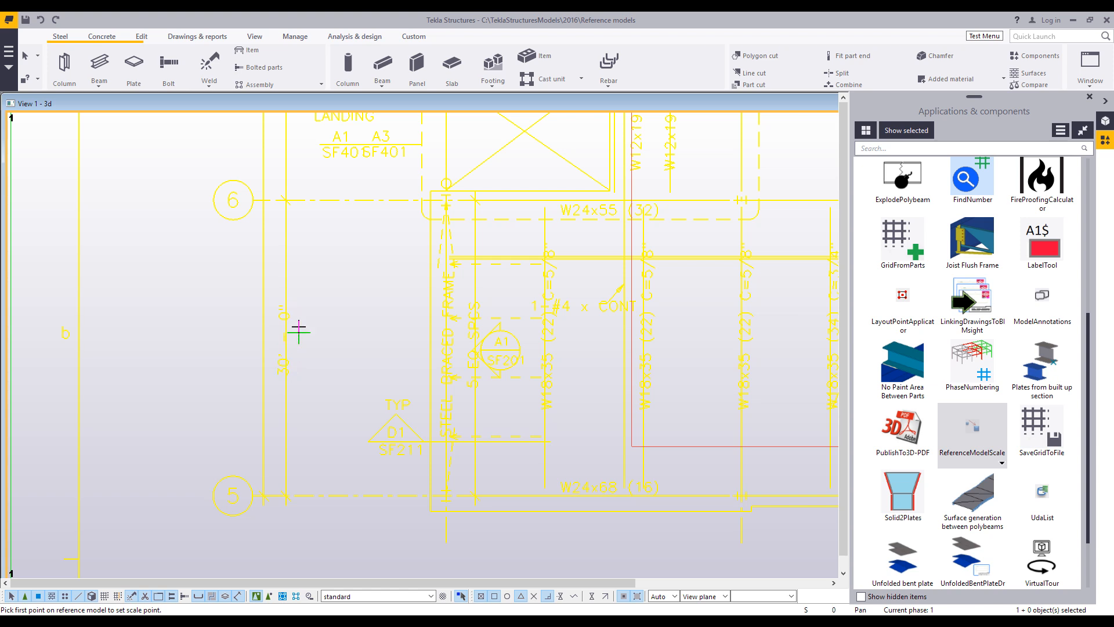
pyautogui.click(313, 496)
pyautogui.rightClick(328, 276)
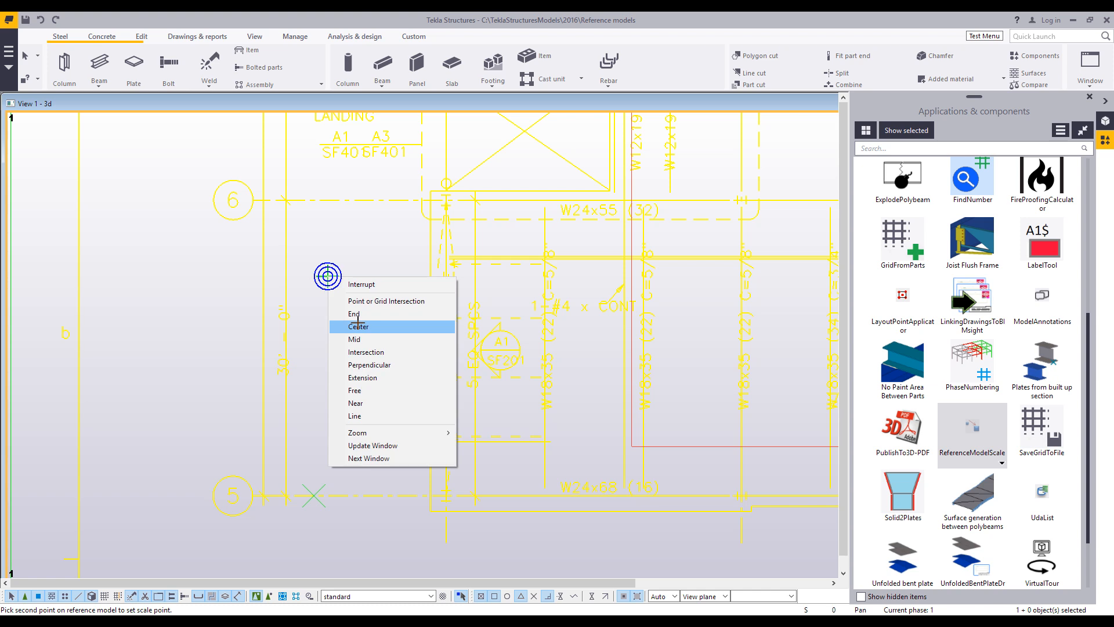
pyautogui.click(369, 364)
pyautogui.click(311, 200)
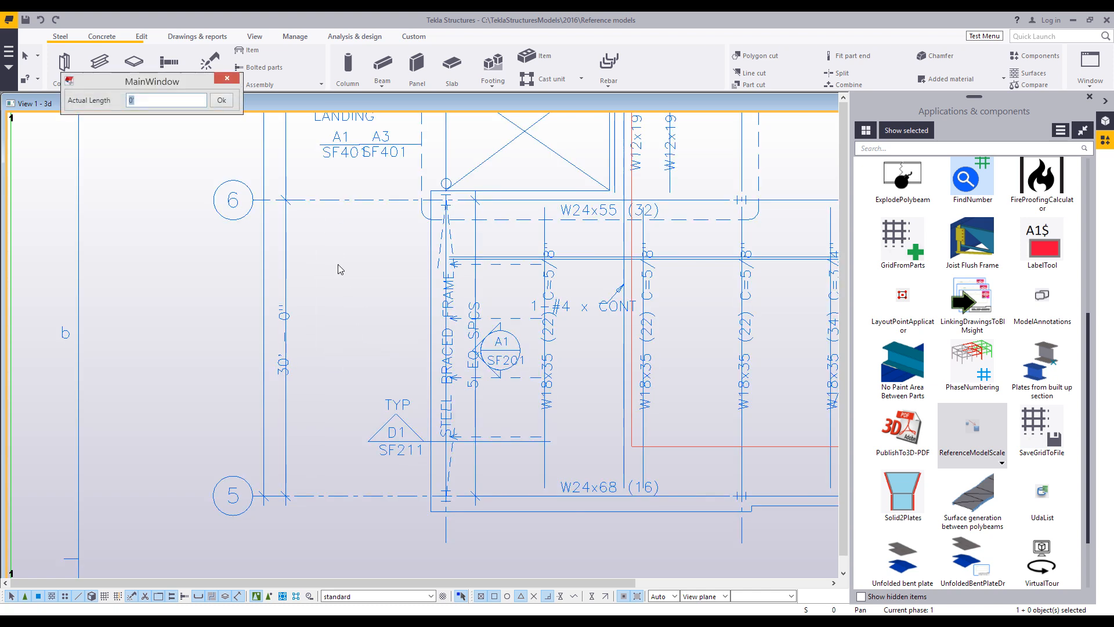
# - Set the actual length of the picked distance to 30'-0" and scale the inserted drawing
pyautogui.moveTo(158, 82); pyautogui.dragTo(154, 164)
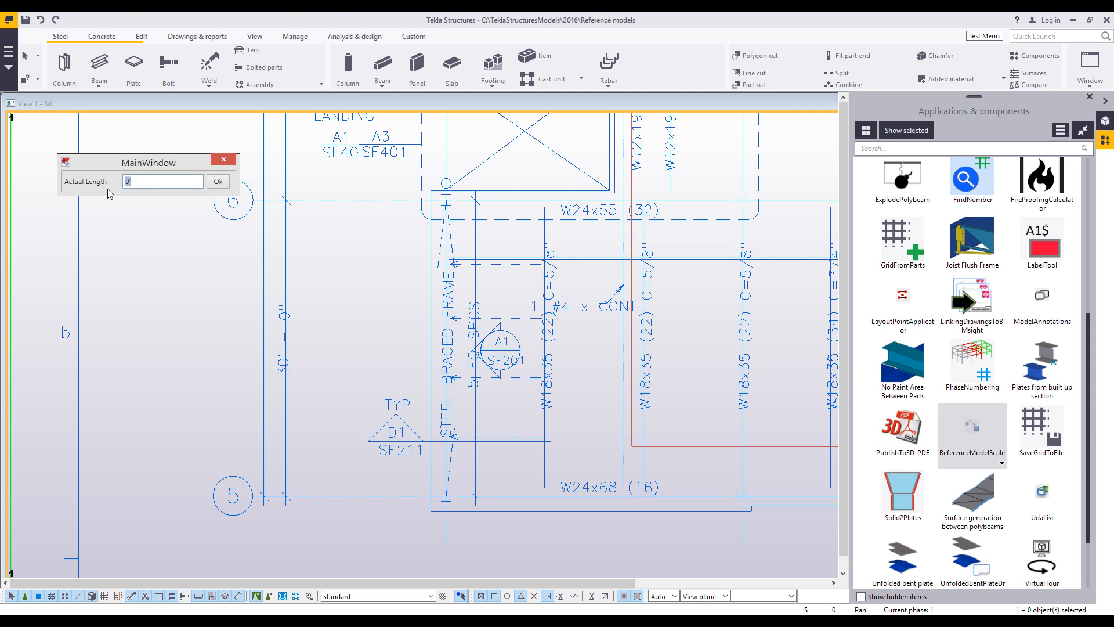
pyautogui.write("30'-0")
pyautogui.click(216, 183)
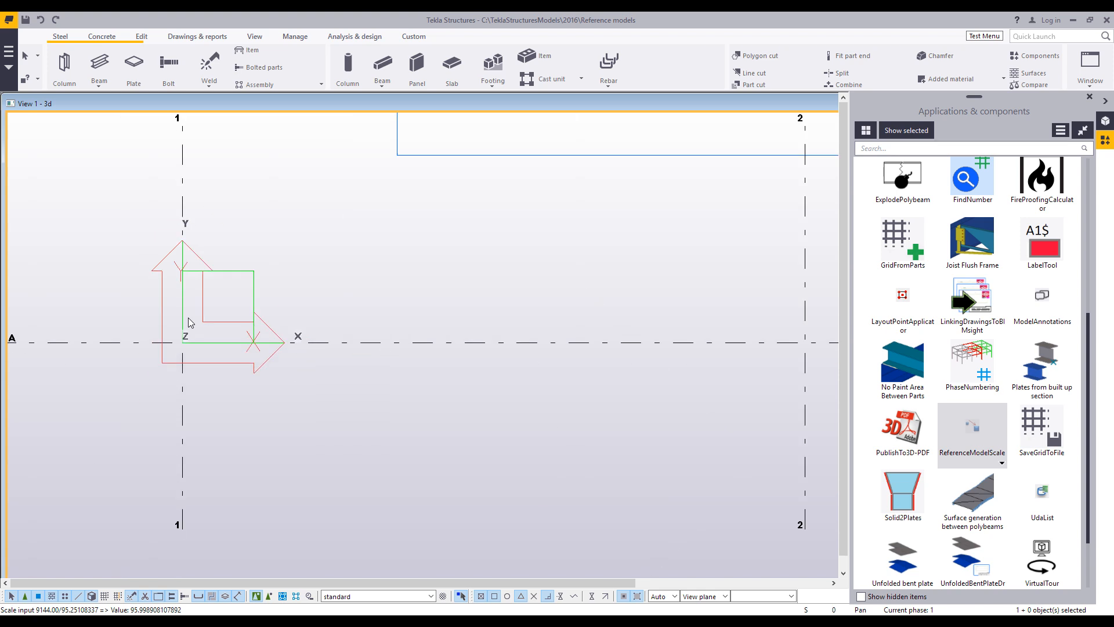
# - Fit the work area of the 3D view to the entire model around the scaled drawing
pyautogui.scroll(-10, 189, 320)
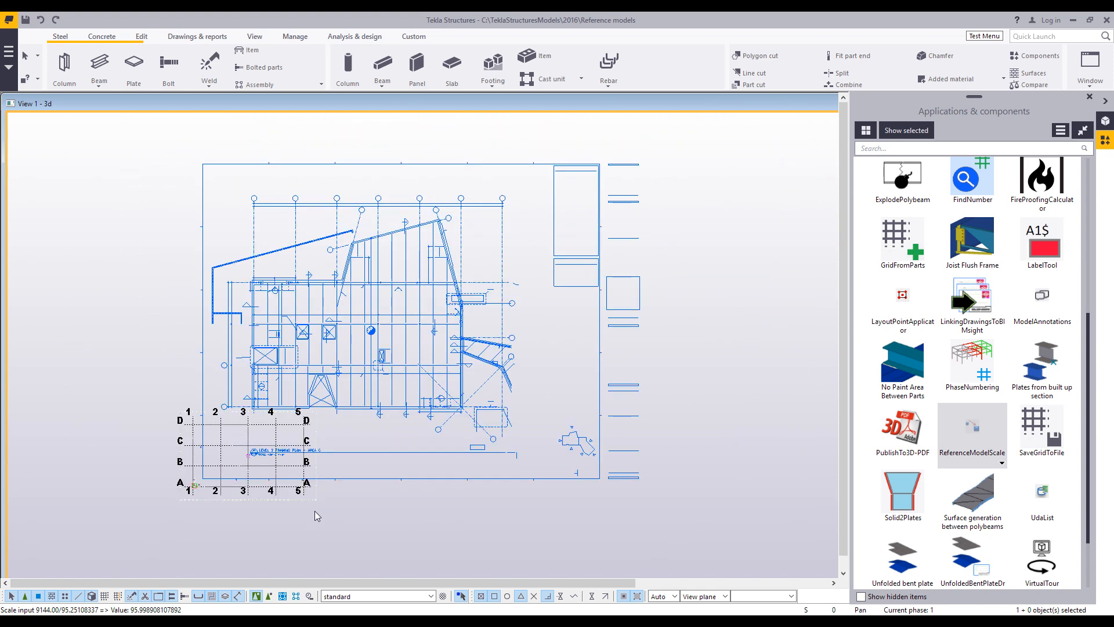
pyautogui.scroll(1, 339, 501)
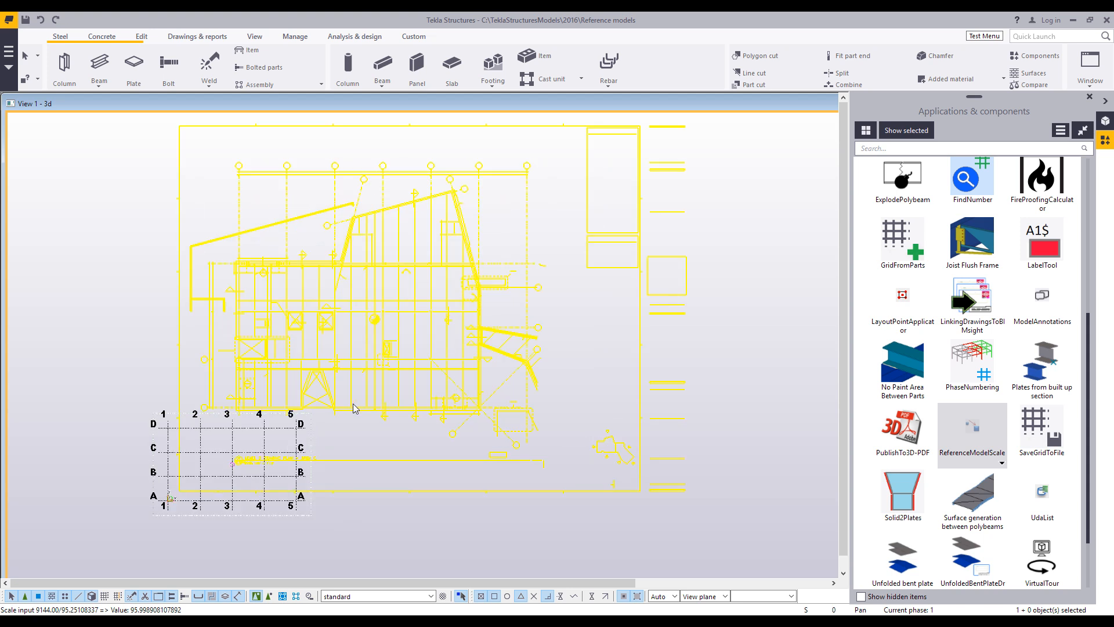
pyautogui.scroll(2, 362, 488)
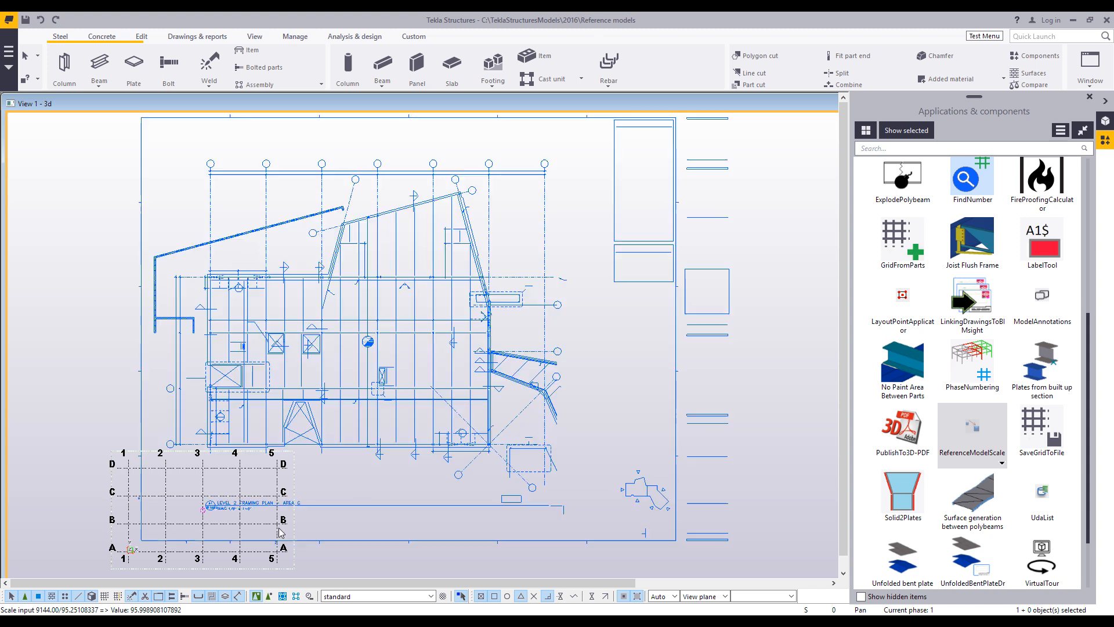
pyautogui.scroll(2, 369, 387)
pyautogui.moveTo(313, 387); pyautogui.dragTo(326, 342, button='middle')
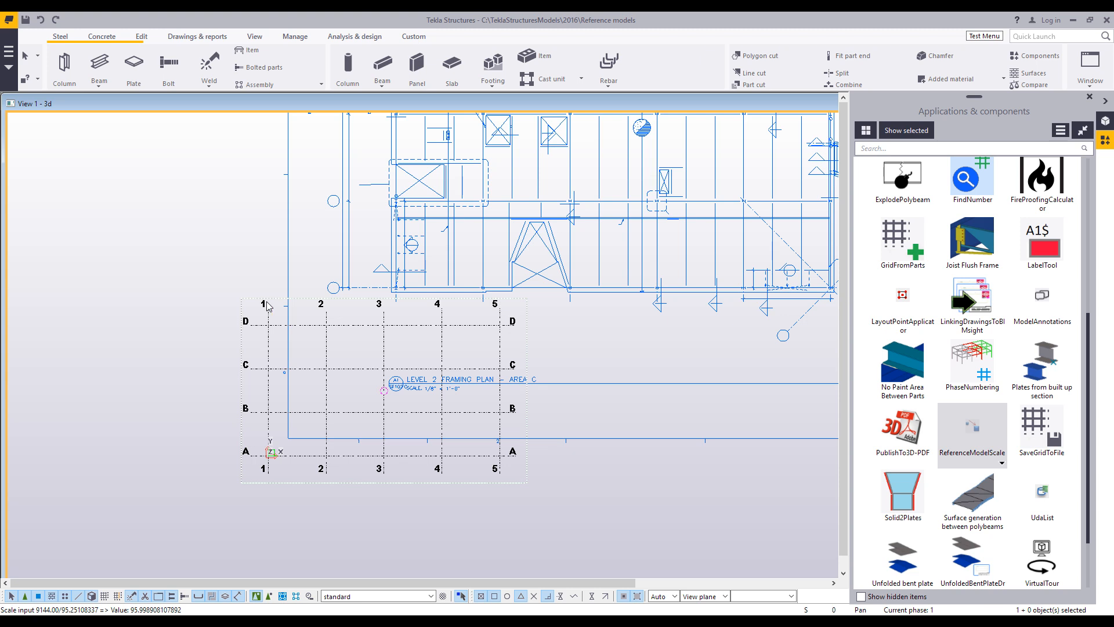
pyautogui.scroll(-3, 384, 489)
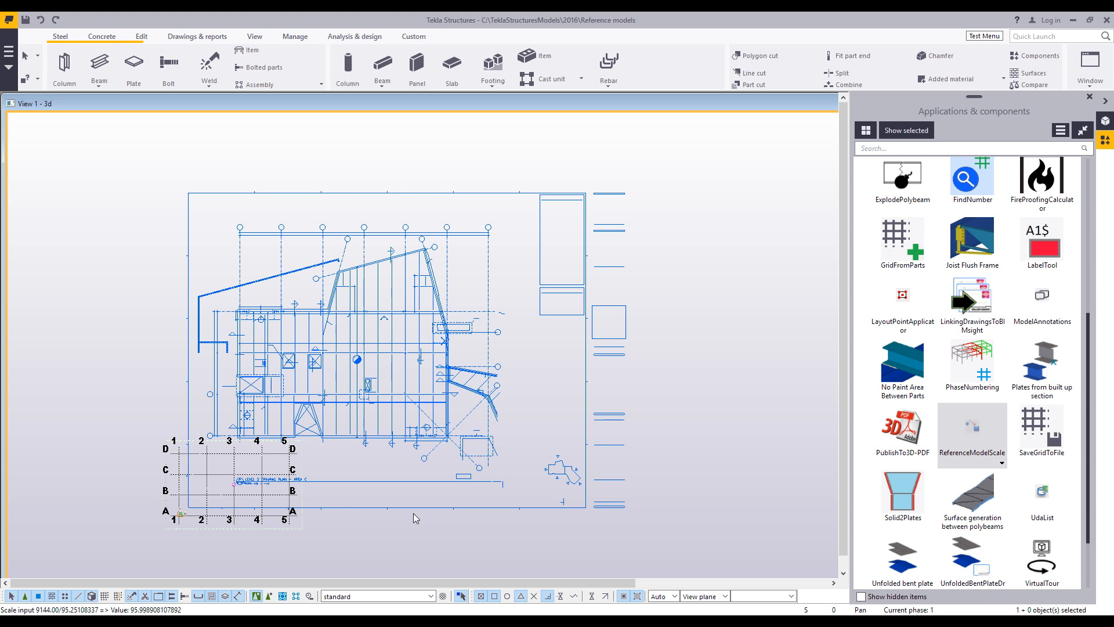
pyautogui.rightClick(87, 357)
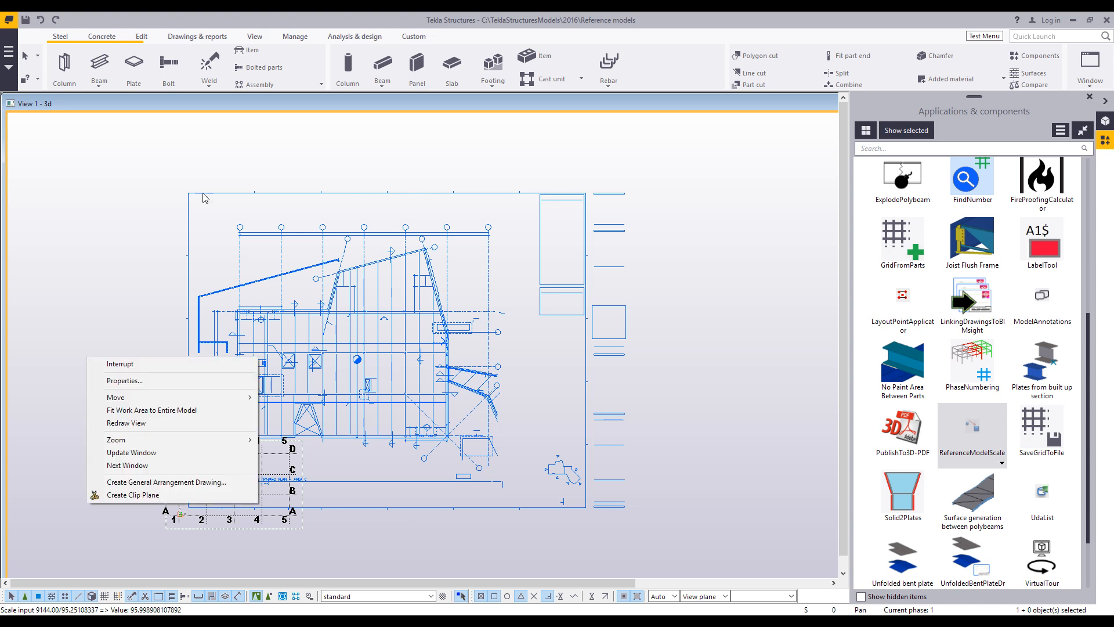
pyautogui.click(165, 170)
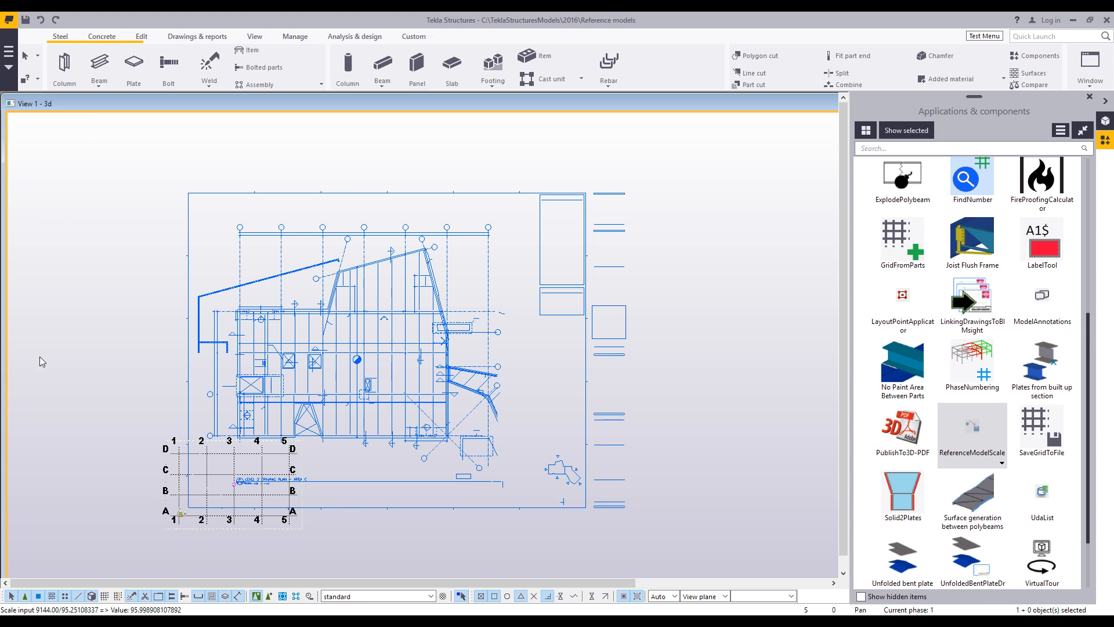
pyautogui.rightClick(114, 302)
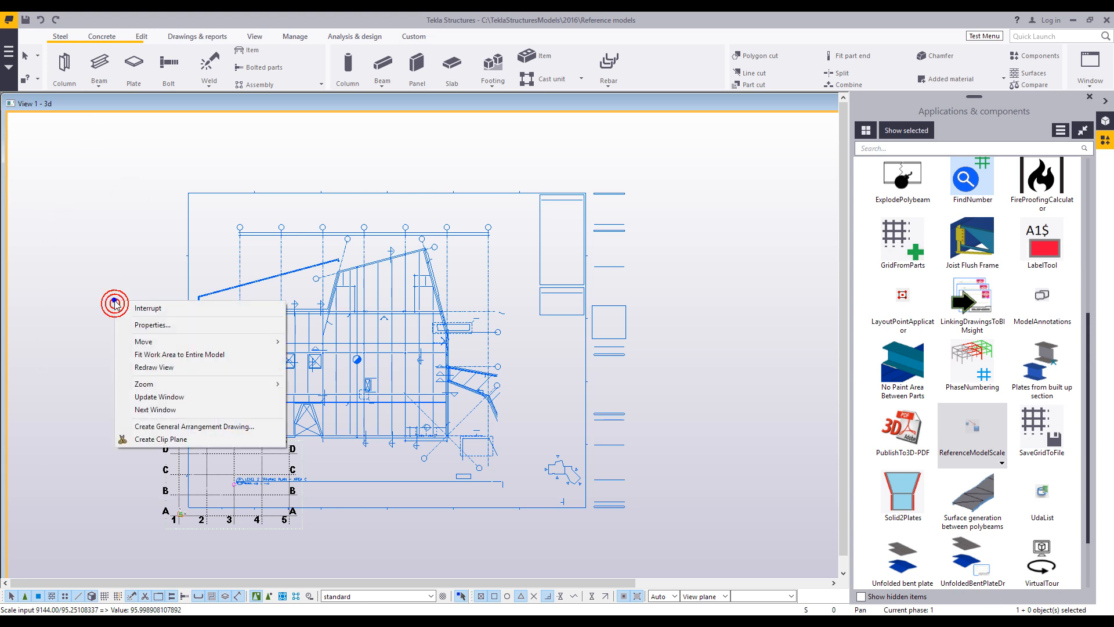
pyautogui.click(171, 355)
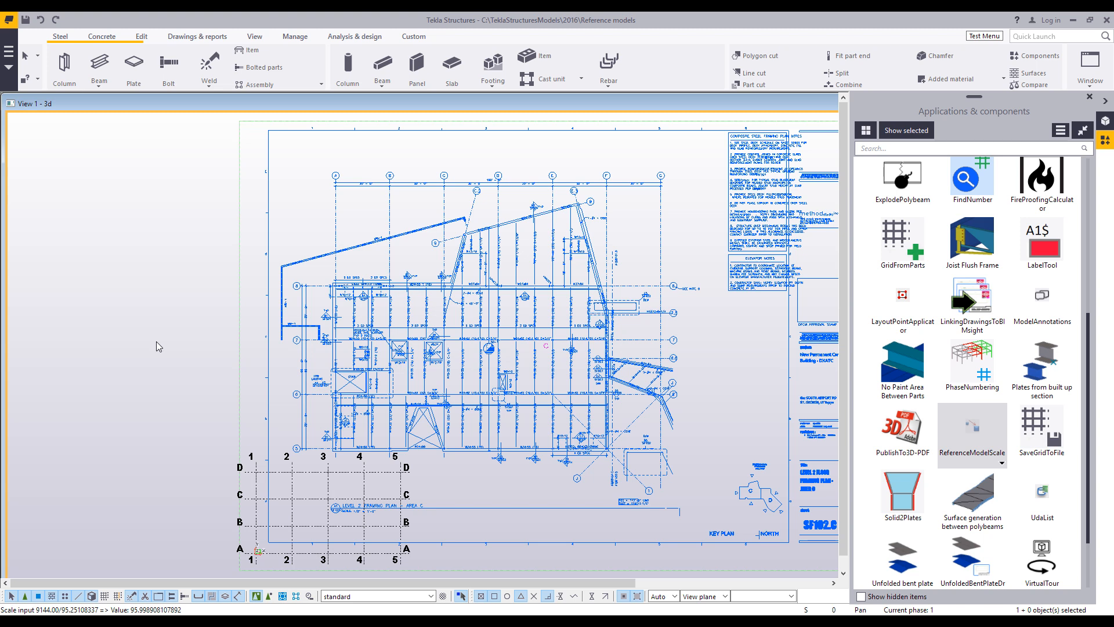
# - Start a steel beam and set its profile to W24X68 in the beam properties
pyautogui.moveTo(482, 325)
pyautogui.keyDown('ctrl'); pyautogui.mouseDown(button='middle')
pyautogui.moveTo(513, 369)
pyautogui.moveTo(563, 259)
pyautogui.mouseUp(button='middle'); pyautogui.keyUp('ctrl')
pyautogui.scroll(3, 295, 506)
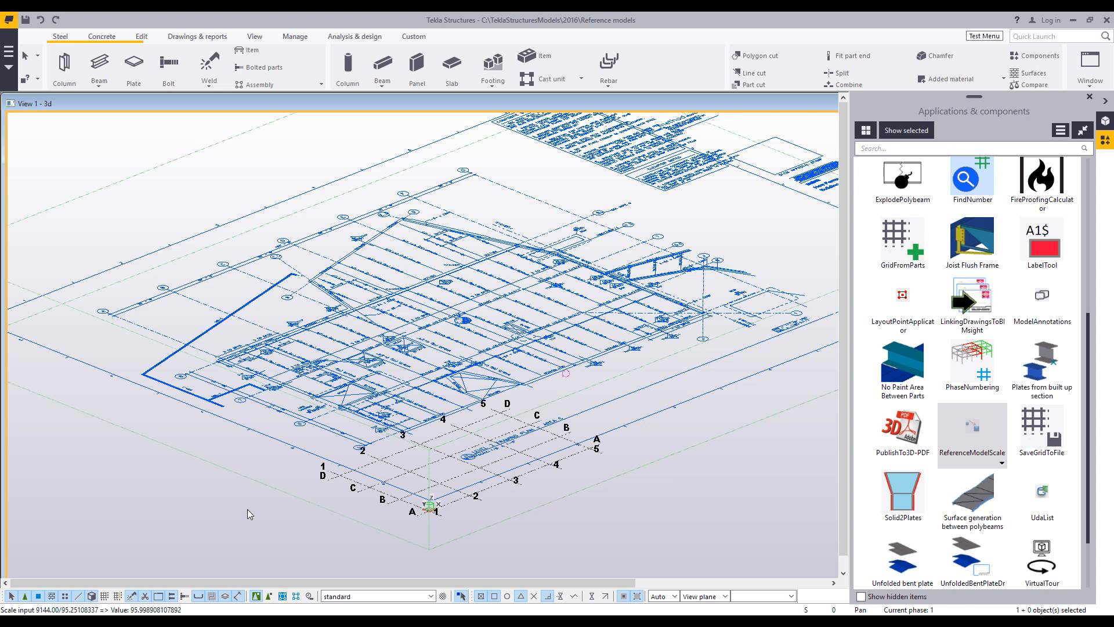
pyautogui.scroll(5, 280, 515)
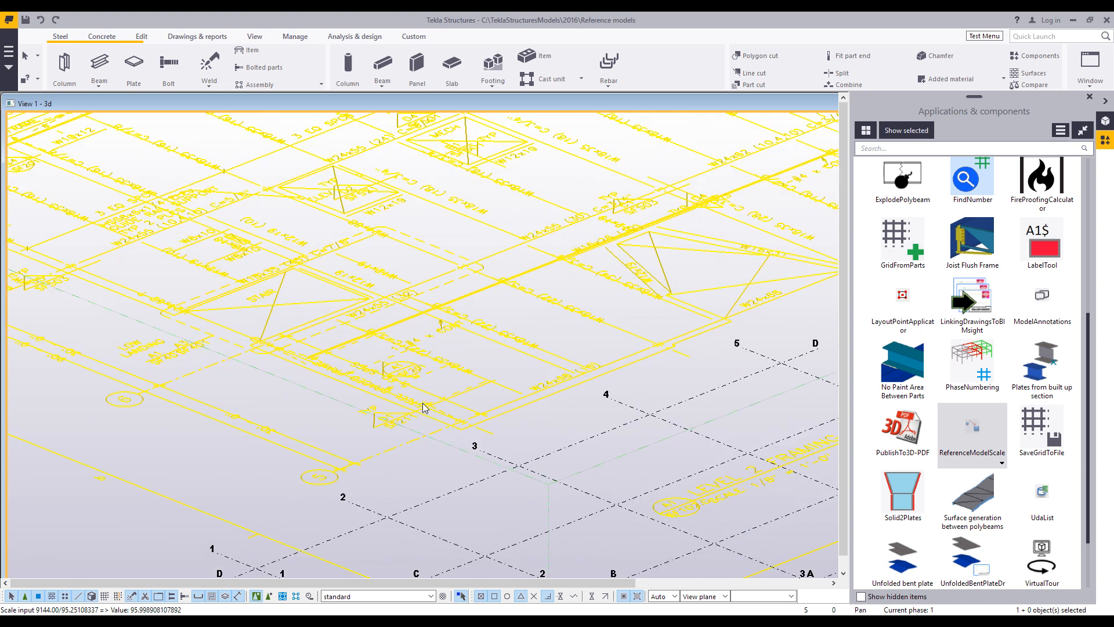
pyautogui.scroll(3, 338, 437)
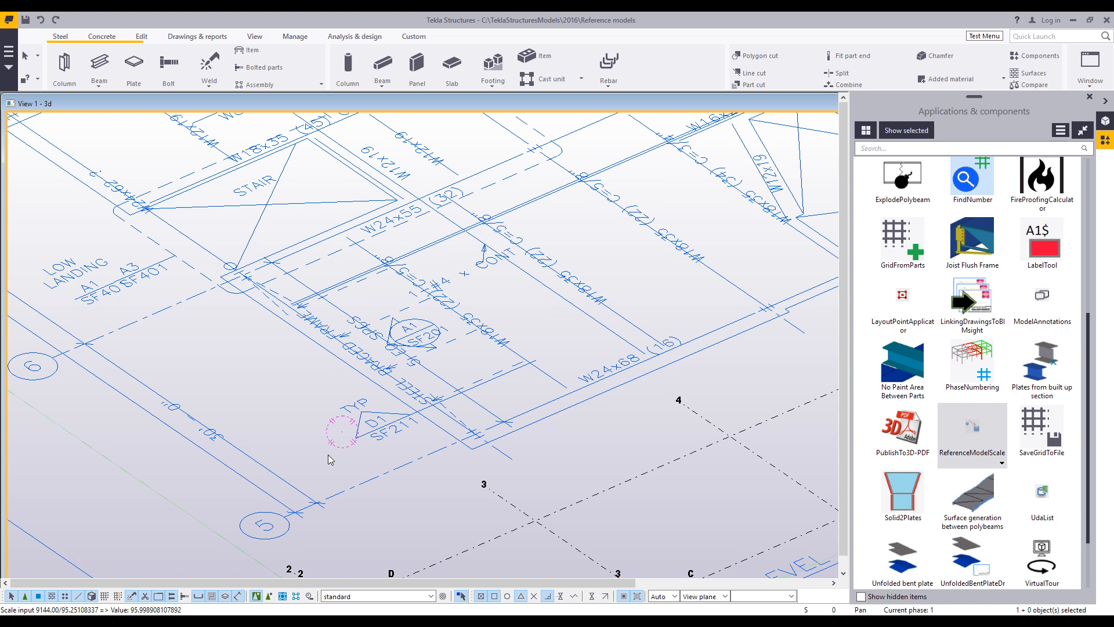
pyautogui.moveTo(330, 459); pyautogui.dragTo(224, 495, button='middle')
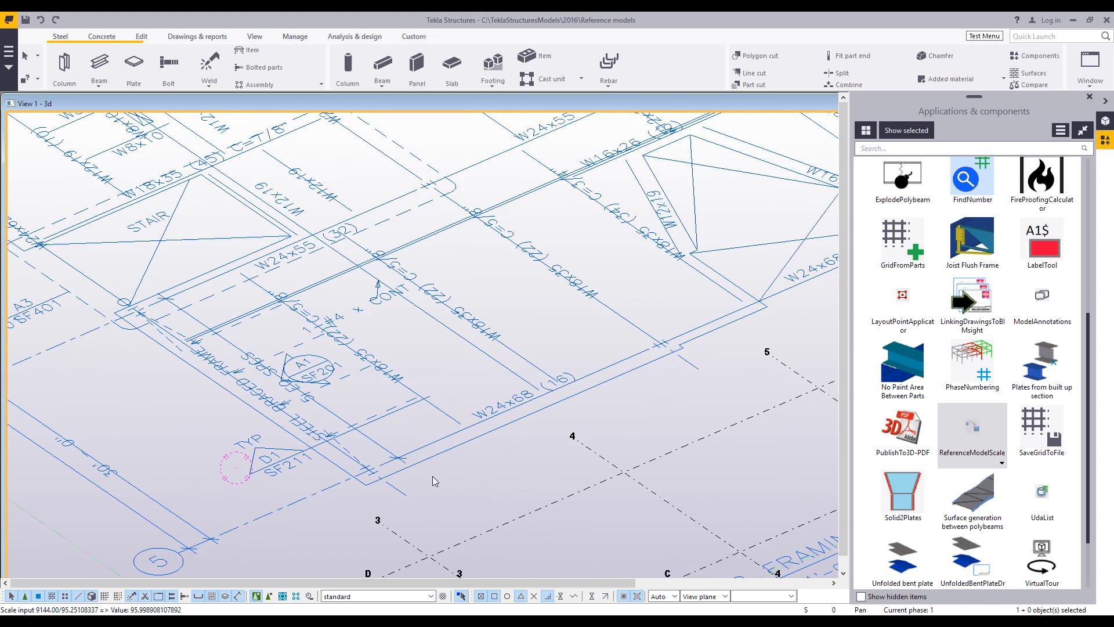
pyautogui.click(102, 70)
pyautogui.doubleClick(102, 70)
pyautogui.doubleClick(107, 263)
pyautogui.write('W24X68')
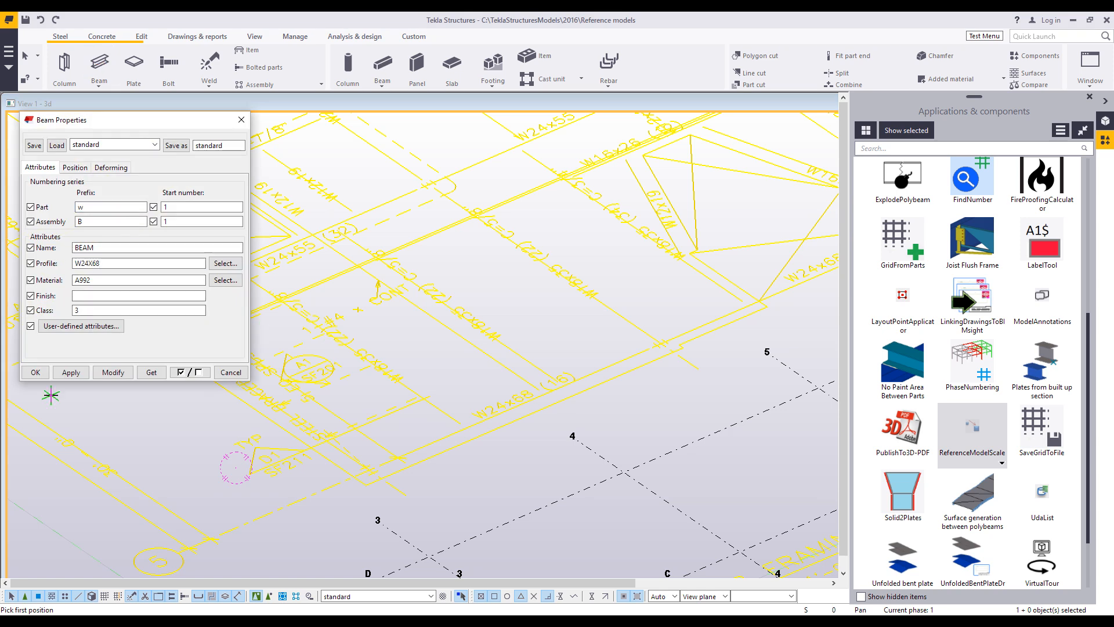
pyautogui.click(35, 372)
# - Place the W24X68 beam over the drawing's W24x68 (16) line along grid line 5 and end the beam command
pyautogui.scroll(5, 369, 475)
pyautogui.click(355, 468)
pyautogui.scroll(-5, 406, 447)
pyautogui.scroll(5, 560, 398)
pyautogui.click(388, 428)
pyautogui.scroll(-5, 409, 459)
pyautogui.rightClick(594, 380)
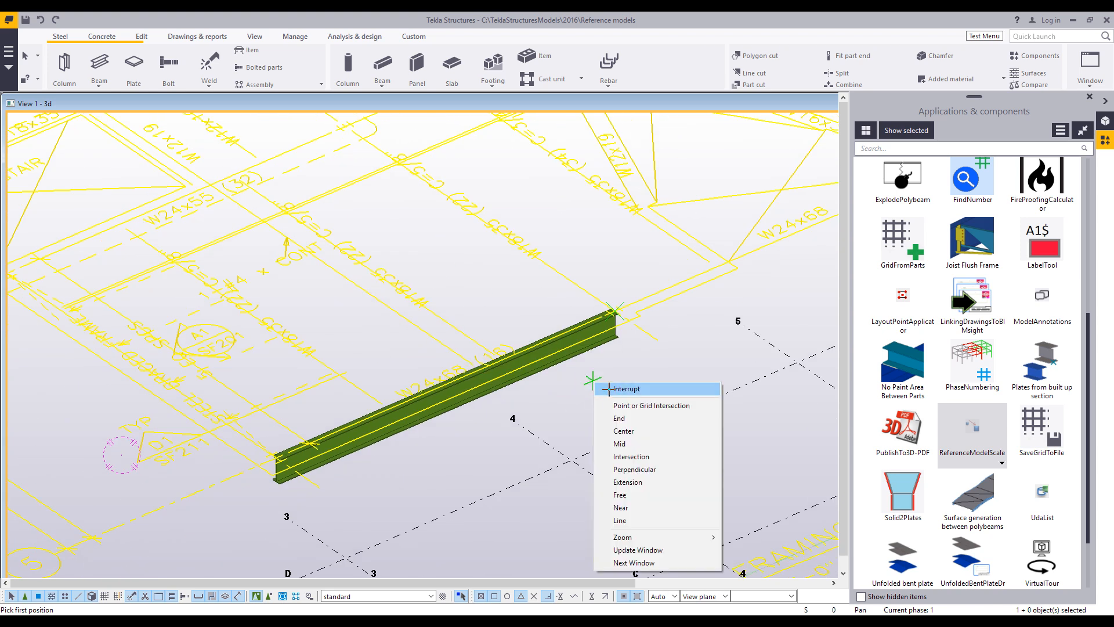
pyautogui.click(600, 388)
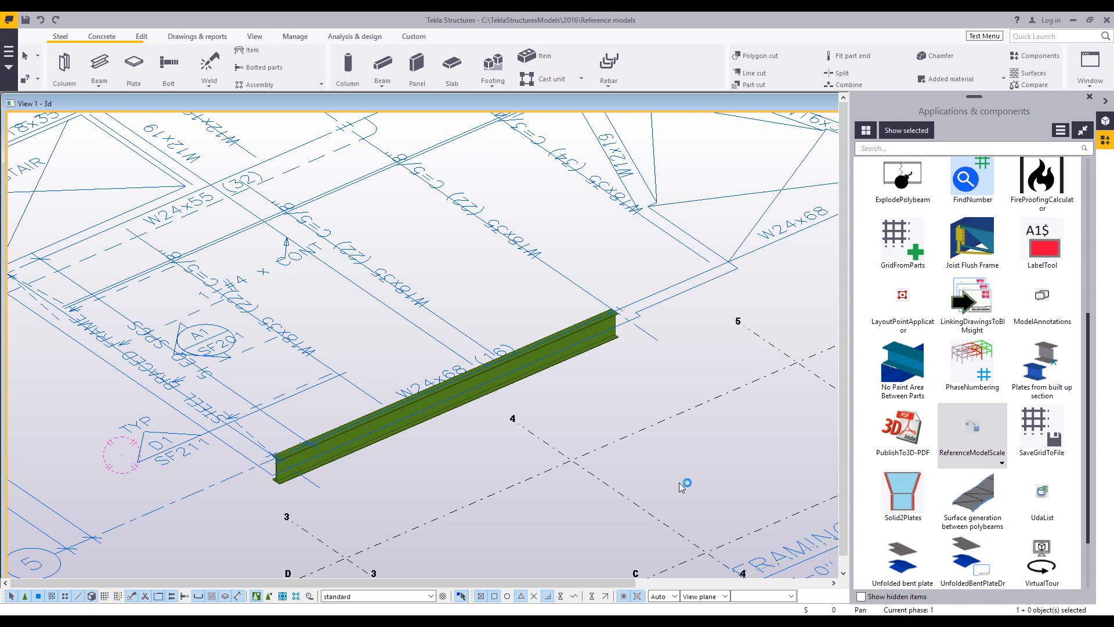
# - Turn on part labels in the 3D view's advanced display settings and remove the existing label property
pyautogui.doubleClick(626, 378)
pyautogui.click(881, 351)
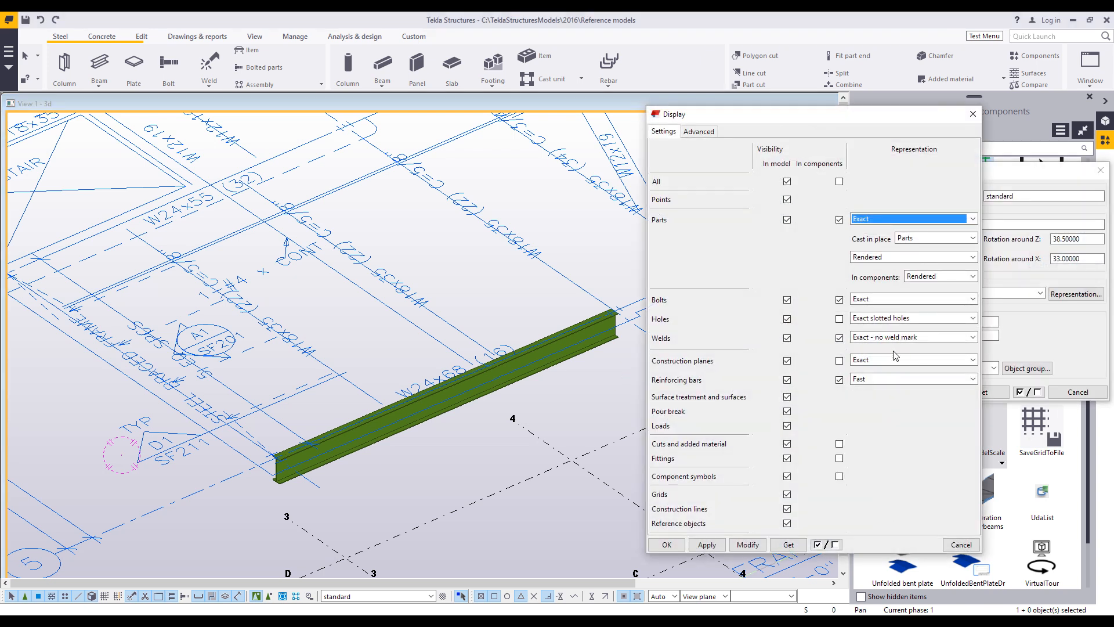
pyautogui.click(703, 132)
pyautogui.click(714, 193)
pyautogui.click(894, 208)
pyautogui.click(850, 289)
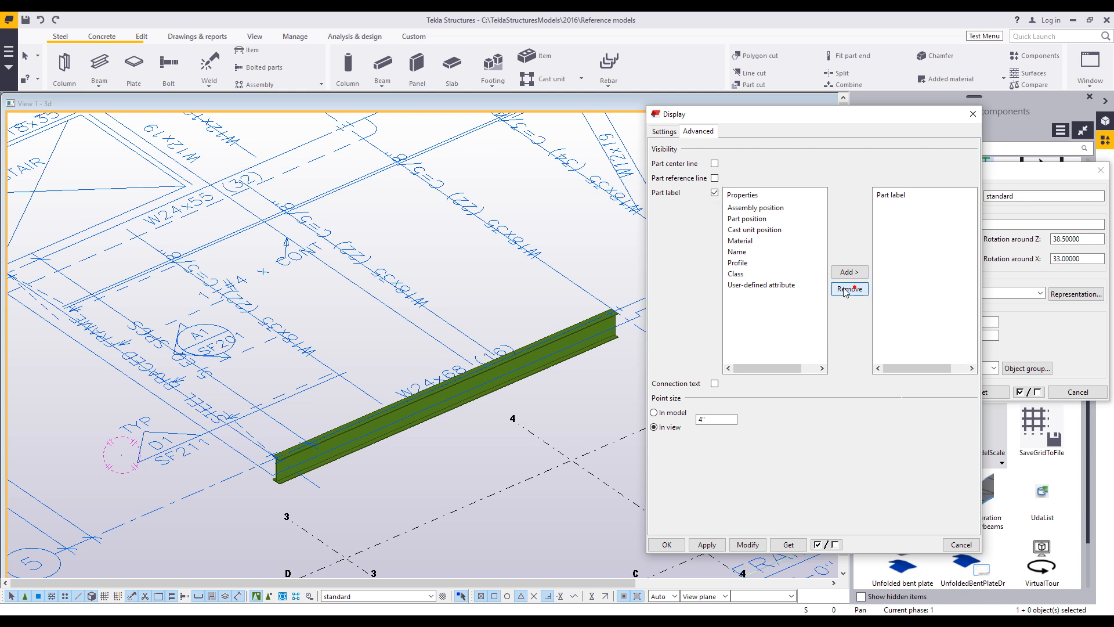
# - Add Profile to the part label, modify the view with it, and close the display settings and view properties
pyautogui.click(749, 263)
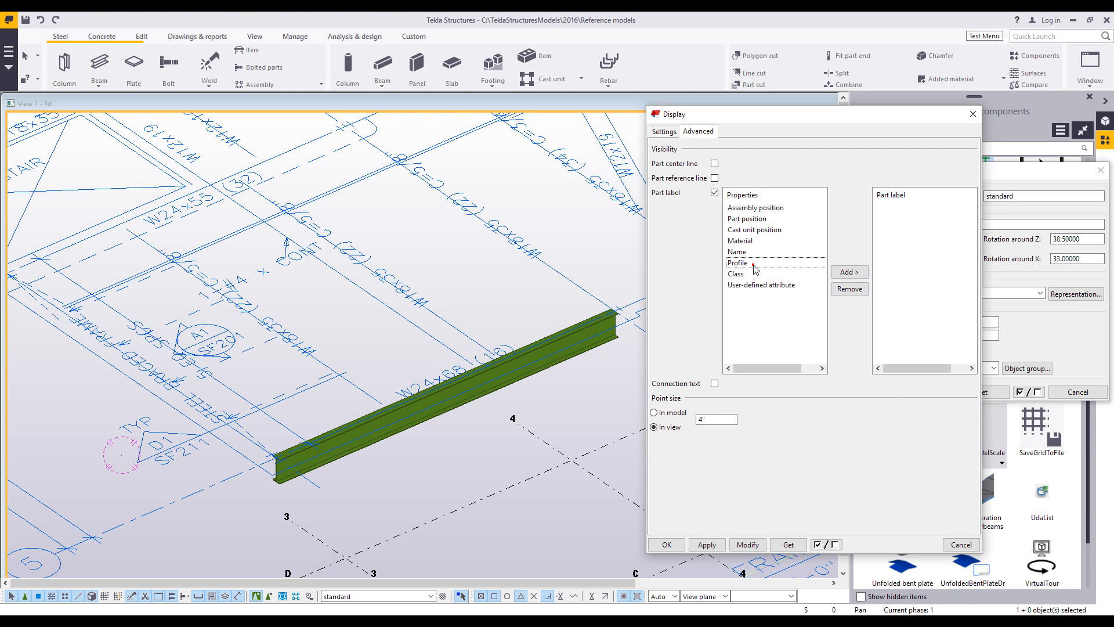
pyautogui.click(849, 272)
pyautogui.click(748, 545)
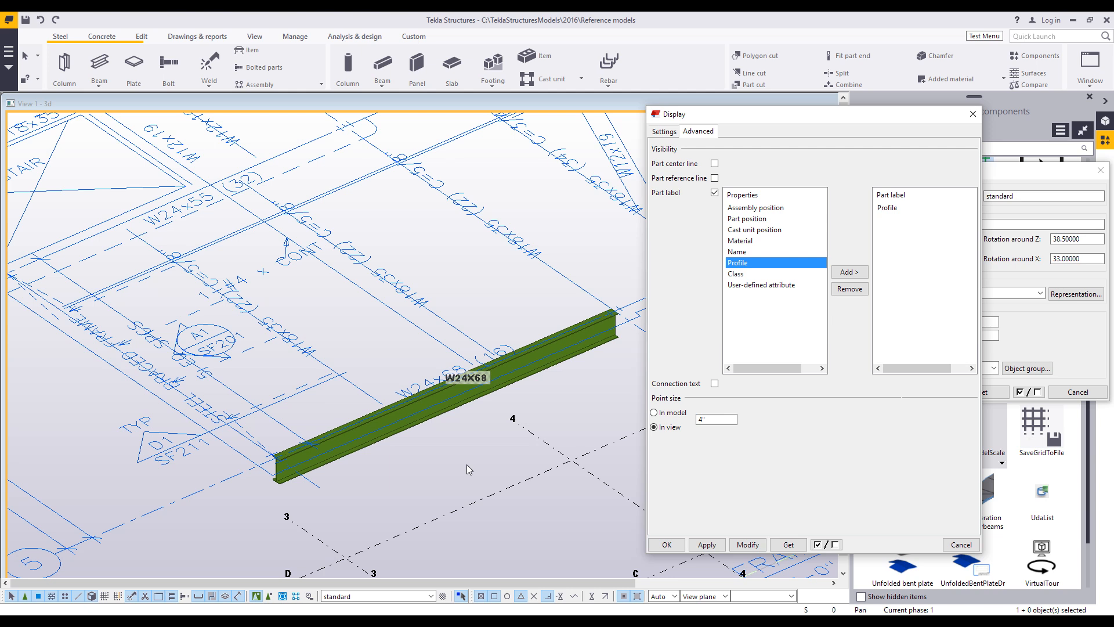
pyautogui.click(961, 545)
pyautogui.scroll(-1, 610, 394)
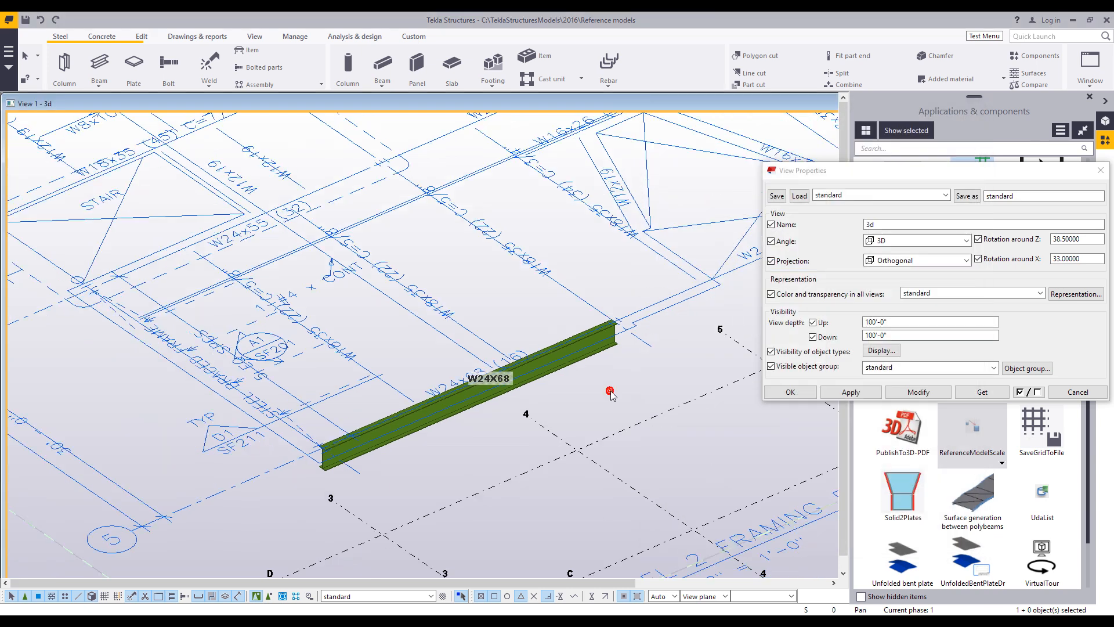
pyautogui.scroll(-8, 610, 393)
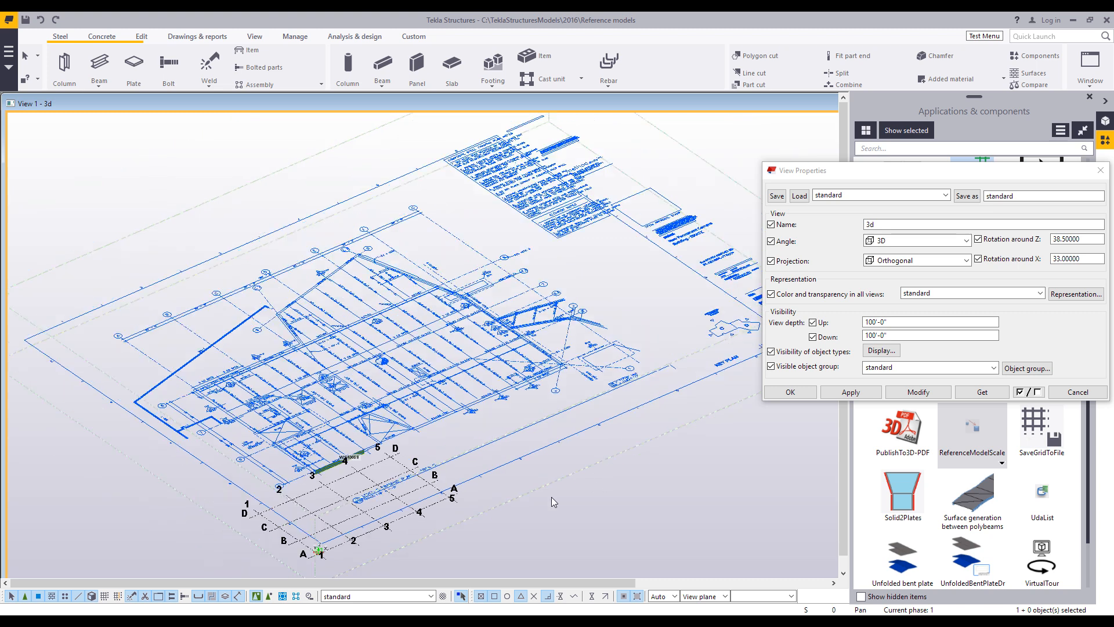
pyautogui.keyDown('ctrl'); pyautogui.moveTo(522, 465); pyautogui.dragTo(602, 407, button='middle'); pyautogui.keyUp('ctrl')
pyautogui.scroll(3, 575, 406)
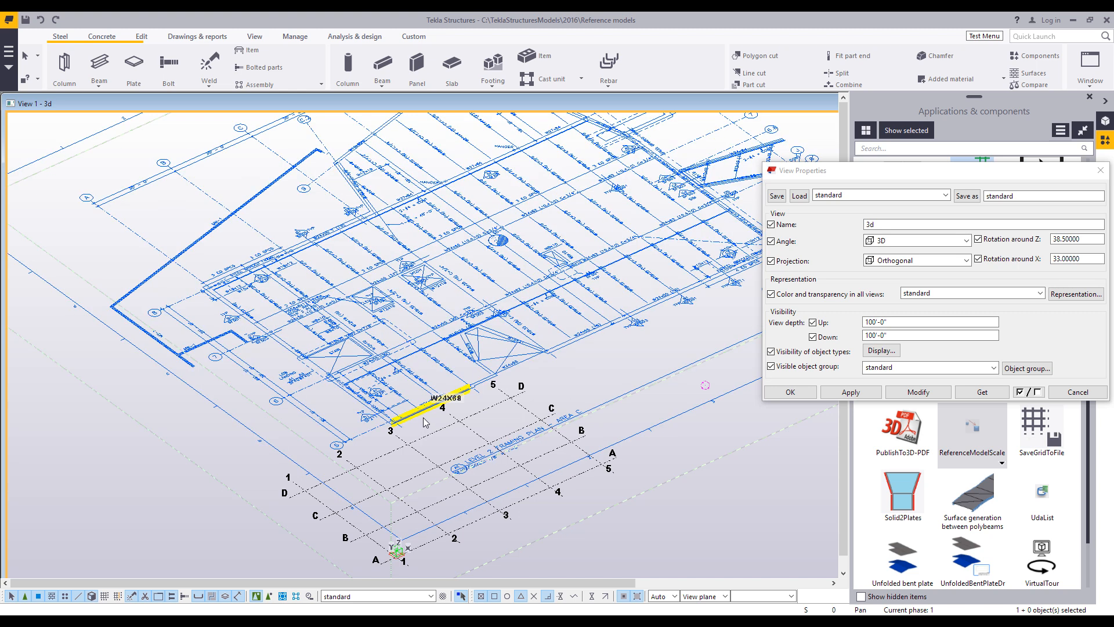
pyautogui.click(1071, 392)
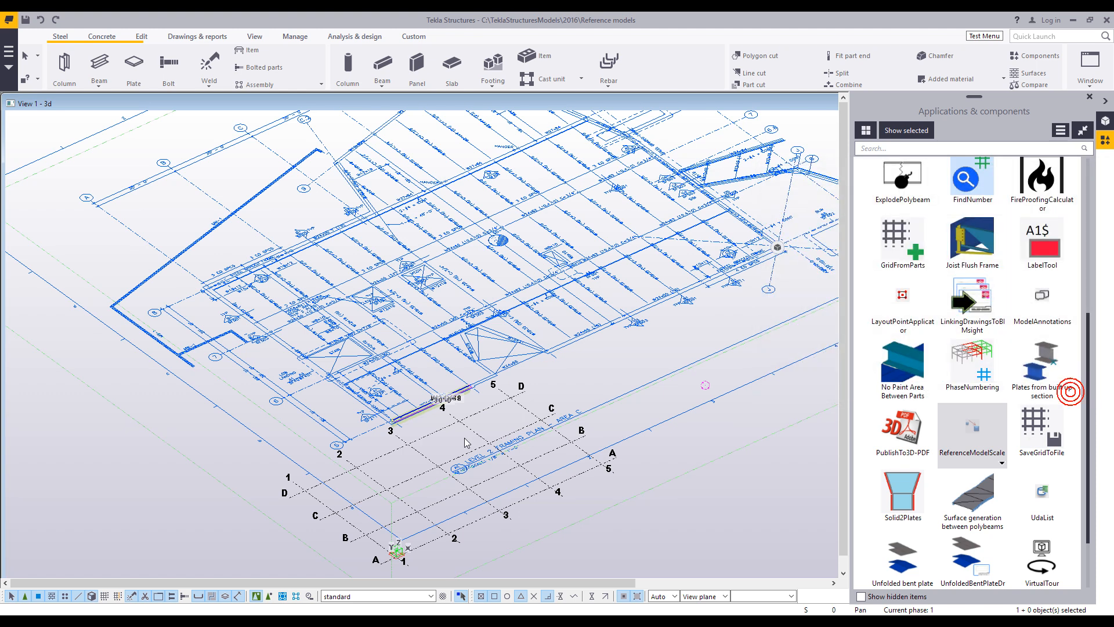
# - Delete the W24X68 beam on the drawing's grid line 5 and collapse the Applications & components pane
pyautogui.scroll(5, 464, 443)
pyautogui.click(460, 398)
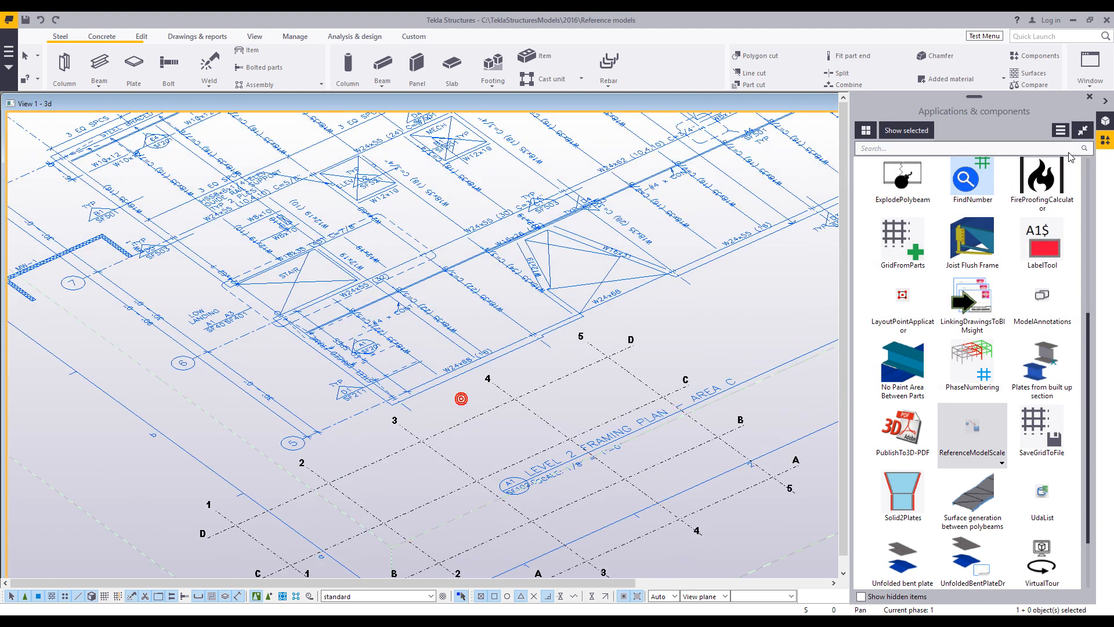
pyautogui.click(1107, 141)
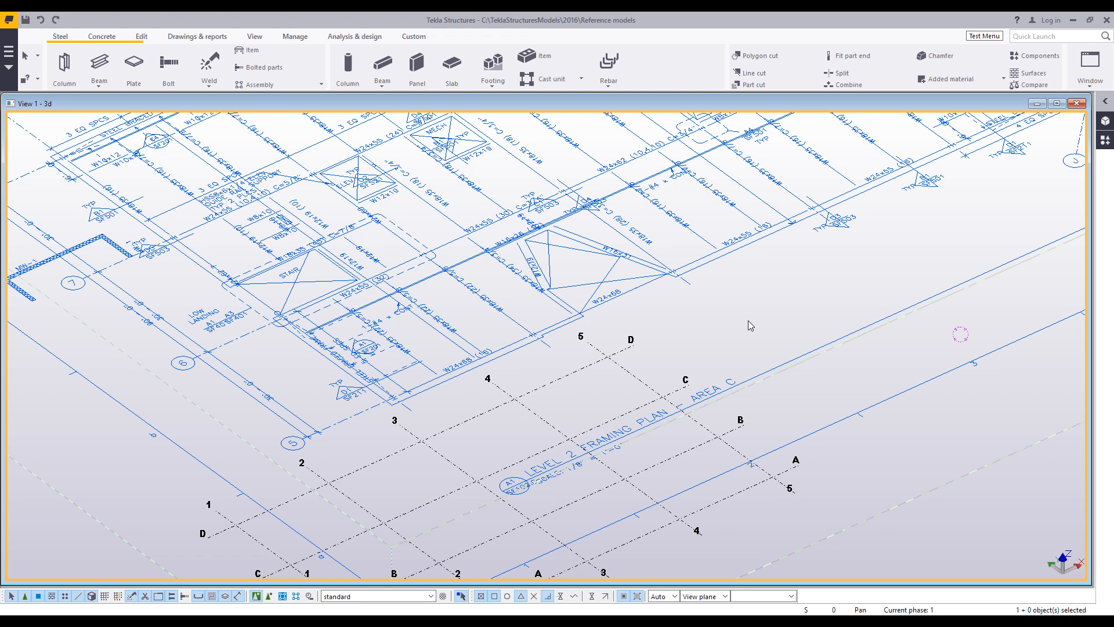
# - Move the reference drawing linearly by dZ 16'-5"1/2, leaving dX and dY at 0, and end the move
pyautogui.keyDown('ctrl'); pyautogui.moveTo(699, 336); pyautogui.dragTo(733, 277, button='middle'); pyautogui.keyUp('ctrl')
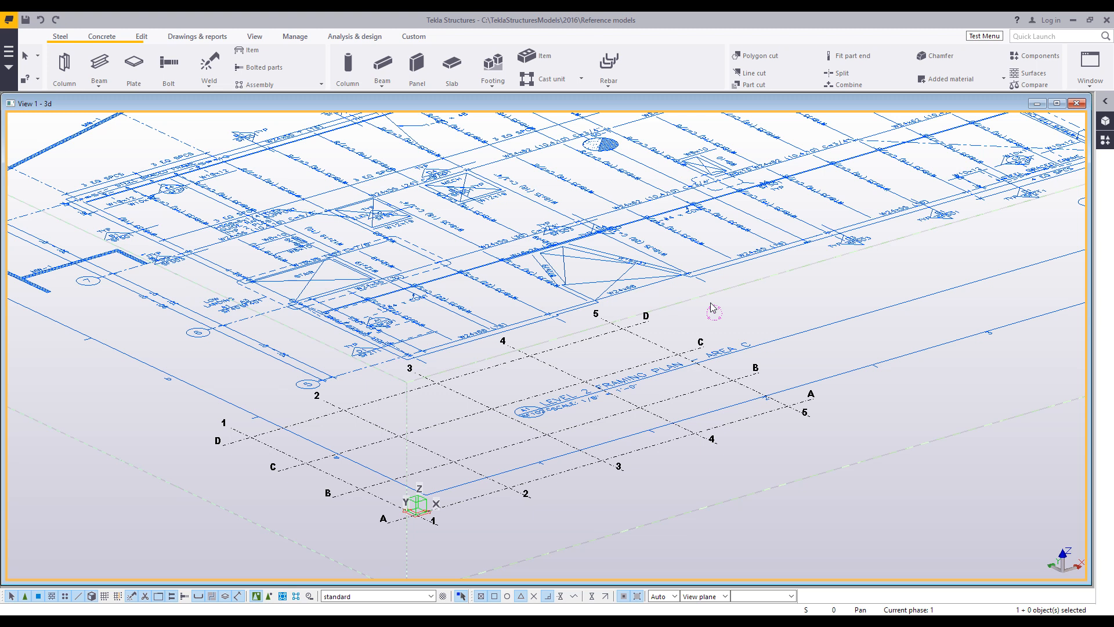
pyautogui.scroll(2, 476, 386)
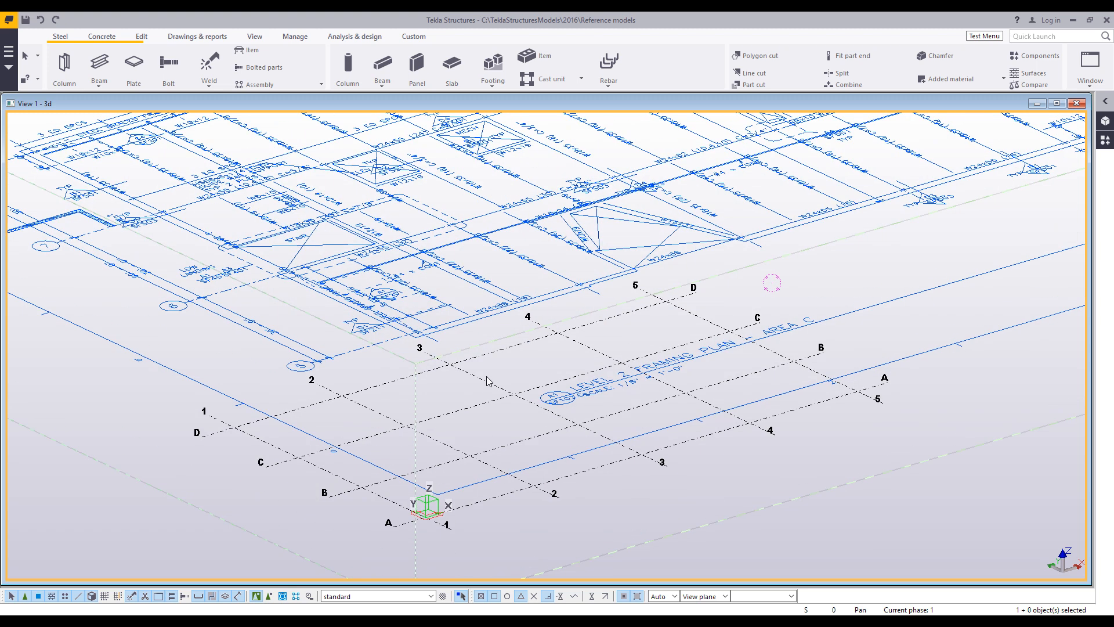
pyautogui.moveTo(851, 268); pyautogui.dragTo(520, 397, button='middle')
pyautogui.scroll(6, 869, 313)
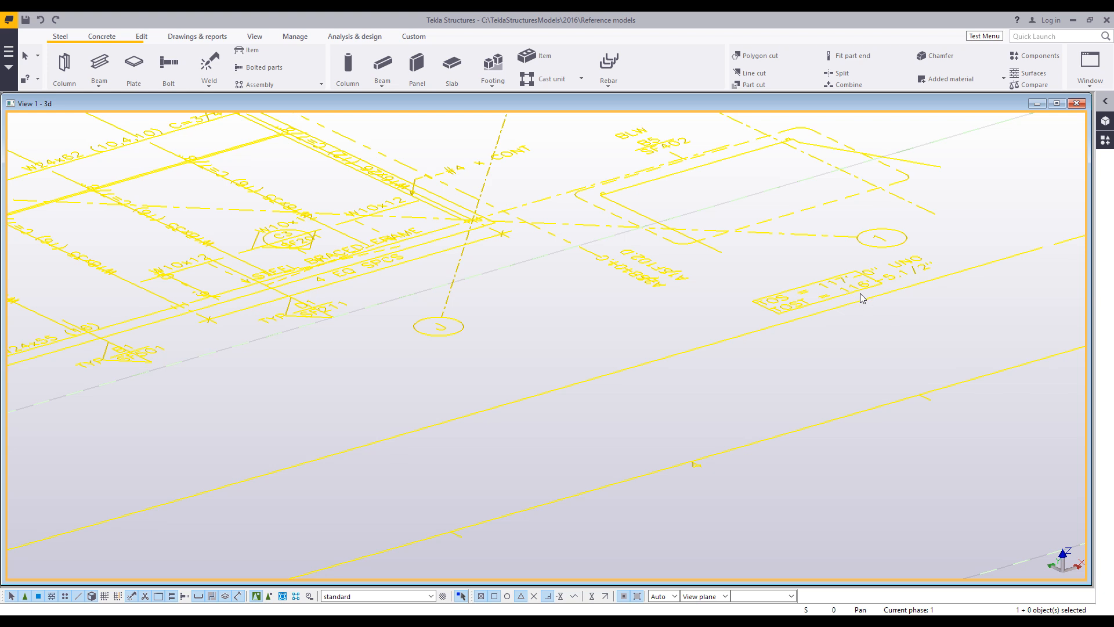
pyautogui.scroll(-10, 820, 378)
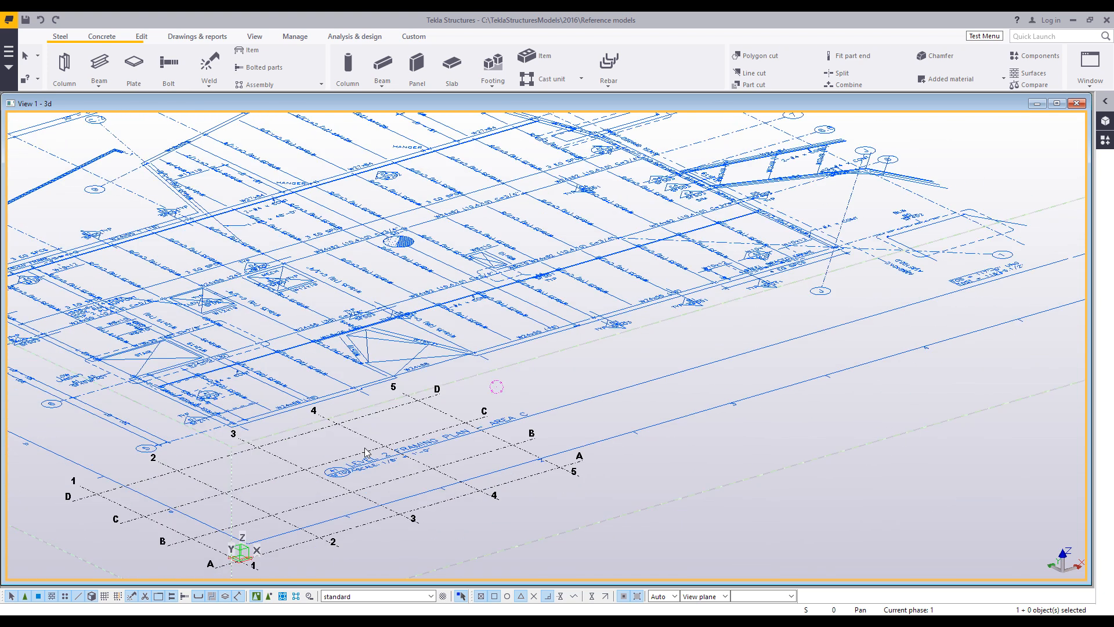
pyautogui.scroll(2, 400, 406)
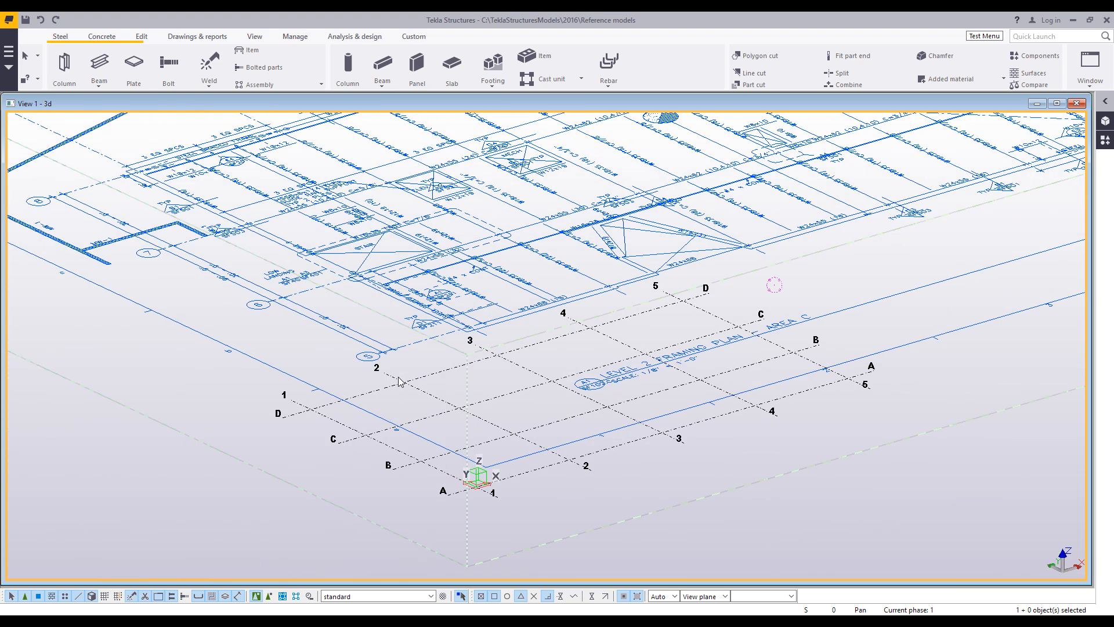
pyautogui.rightClick(412, 347)
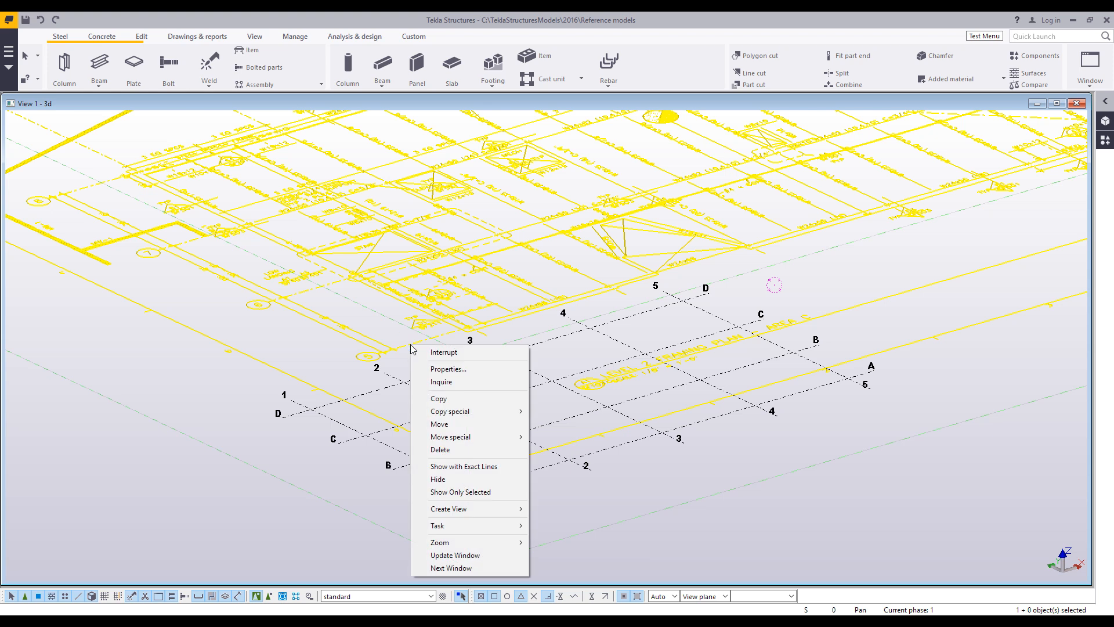
pyautogui.moveTo(463, 437)
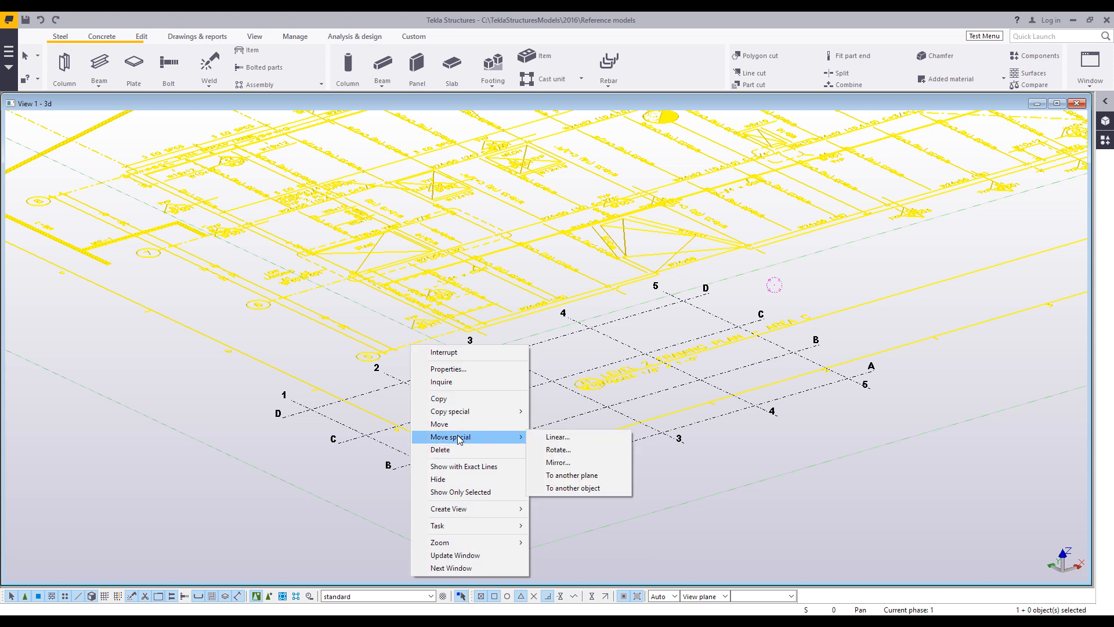
pyautogui.click(595, 440)
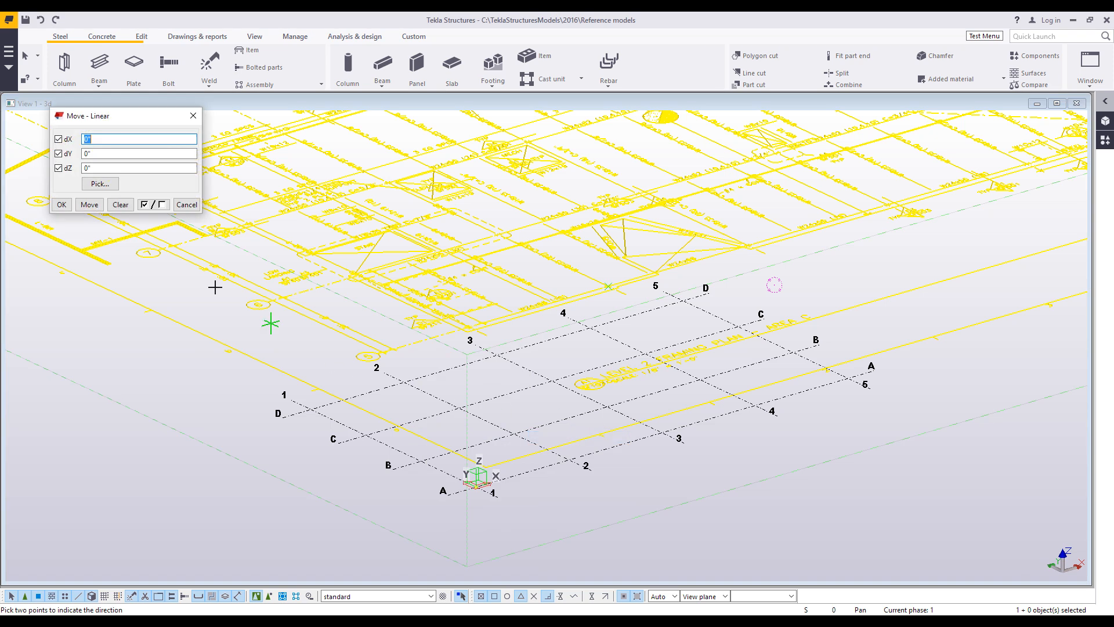
pyautogui.write("16'-5")
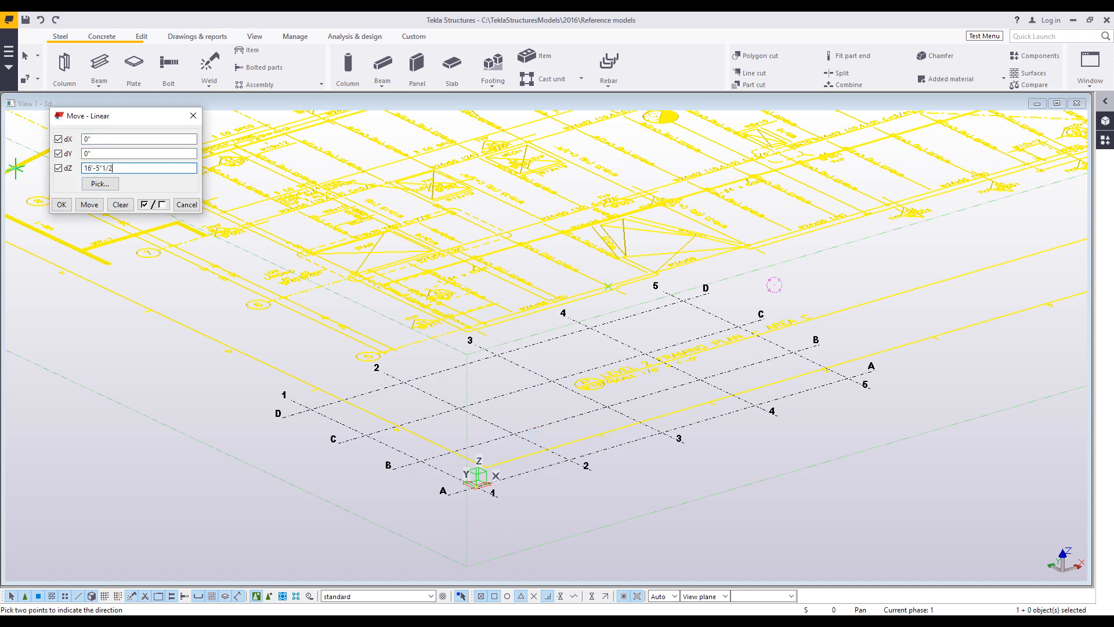
pyautogui.click(90, 204)
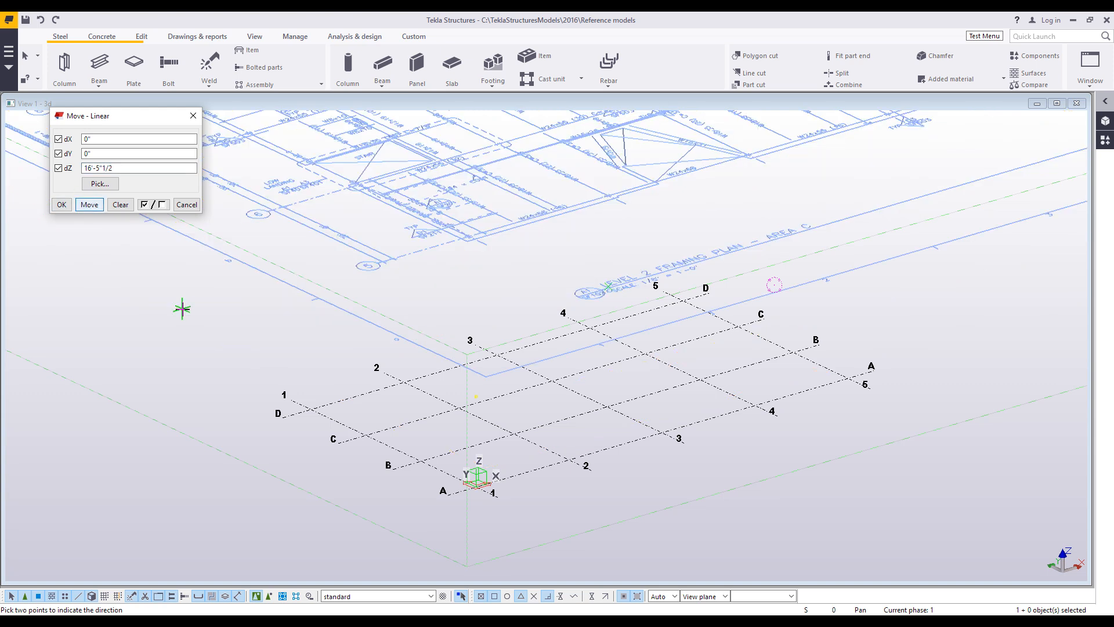
pyautogui.rightClick(199, 295)
pyautogui.click(211, 303)
pyautogui.click(186, 203)
# - View the raised drawing above the model grid in 3D and switch to plan view
pyautogui.scroll(-3, 276, 330)
pyautogui.moveTo(369, 311)
pyautogui.keyDown('ctrl'); pyautogui.mouseDown(button='middle')
pyautogui.moveTo(371, 268)
pyautogui.moveTo(352, 317)
pyautogui.mouseUp(button='middle'); pyautogui.keyUp('ctrl')
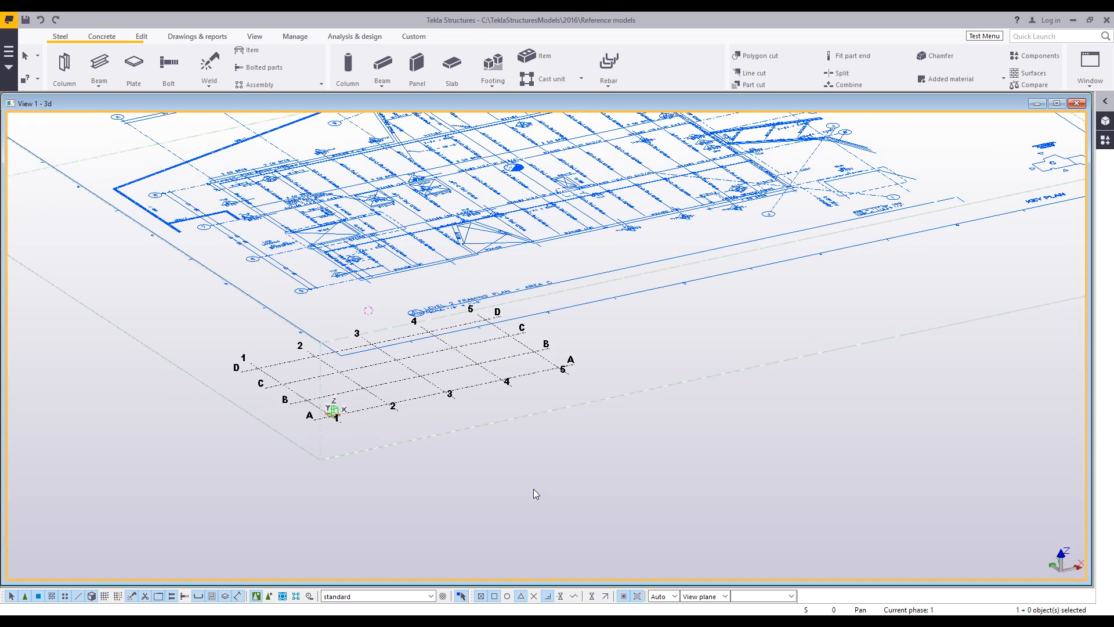
pyautogui.moveTo(534, 489); pyautogui.dragTo(537, 523, button='middle')
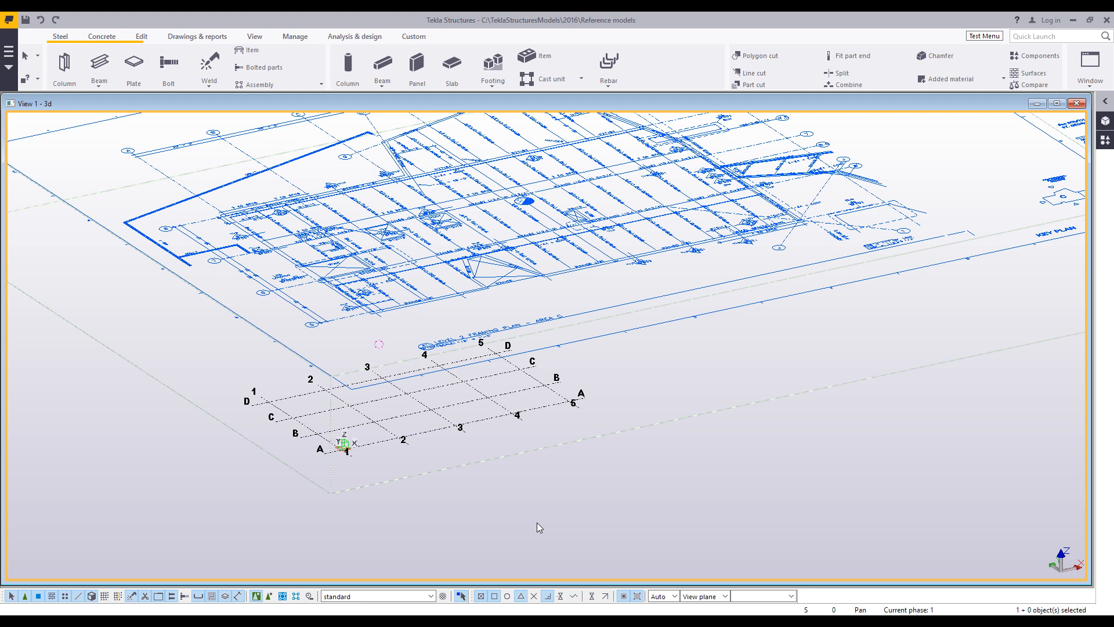
pyautogui.moveTo(515, 493); pyautogui.dragTo(539, 517, button='middle')
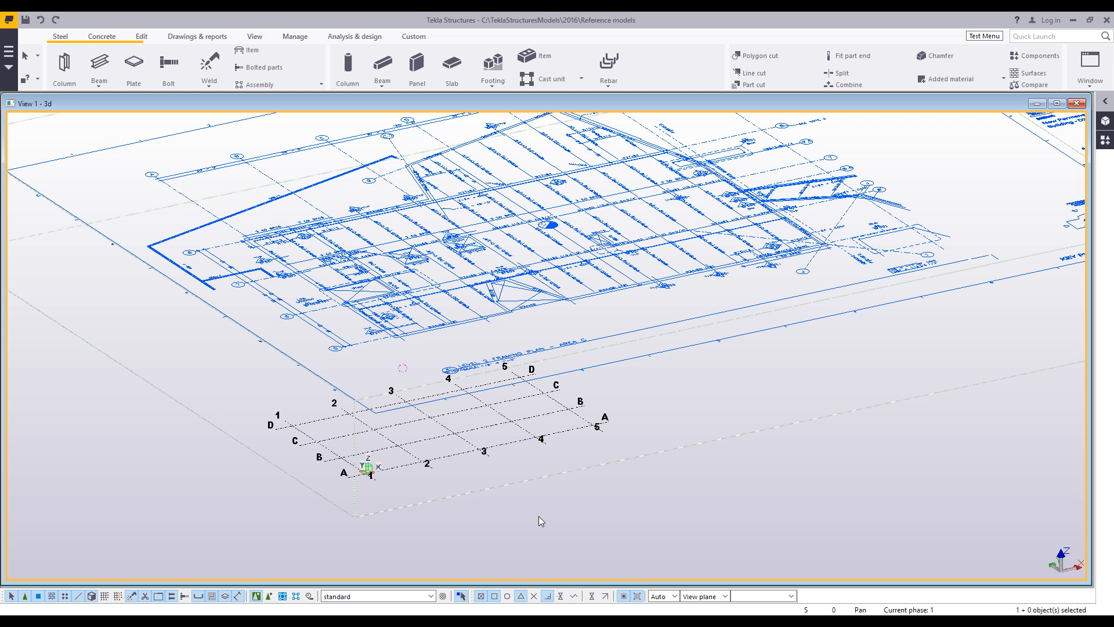
pyautogui.hotkey('ctrl', 'p')
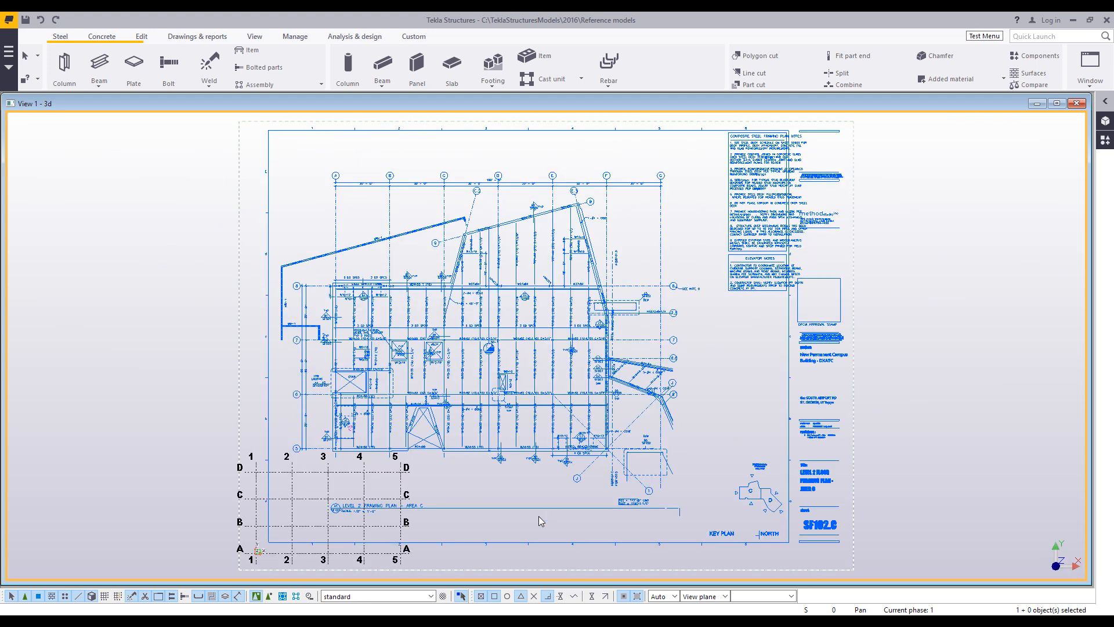
# - Move the reference drawing from its column line A and grid line 5 intersection to the model grid's A-1 intersection
pyautogui.scroll(3, 362, 520)
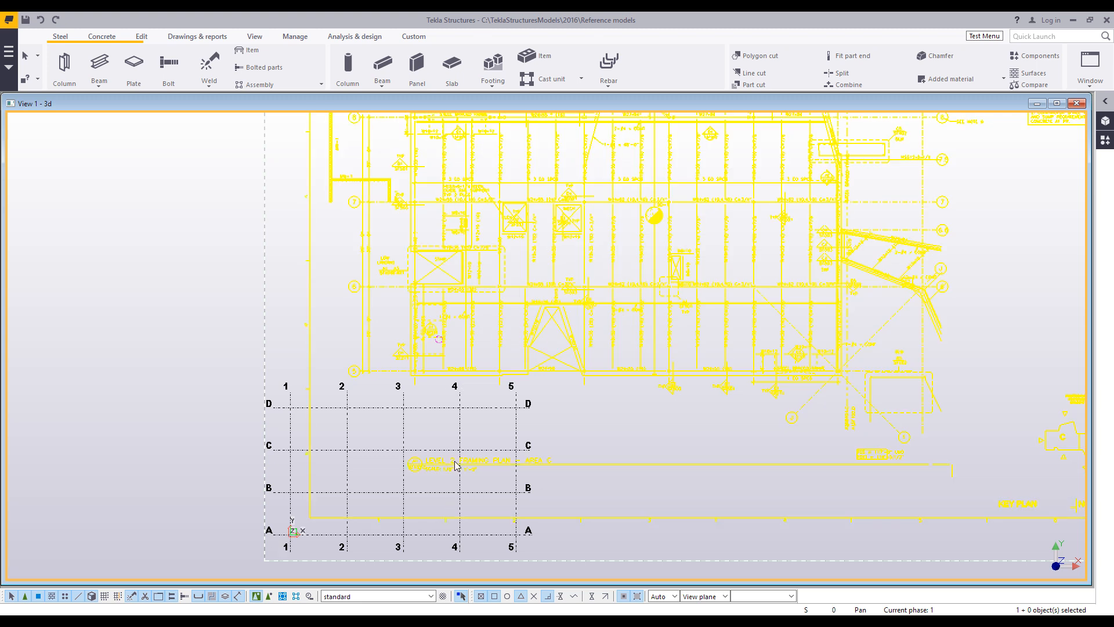
pyautogui.click(475, 372)
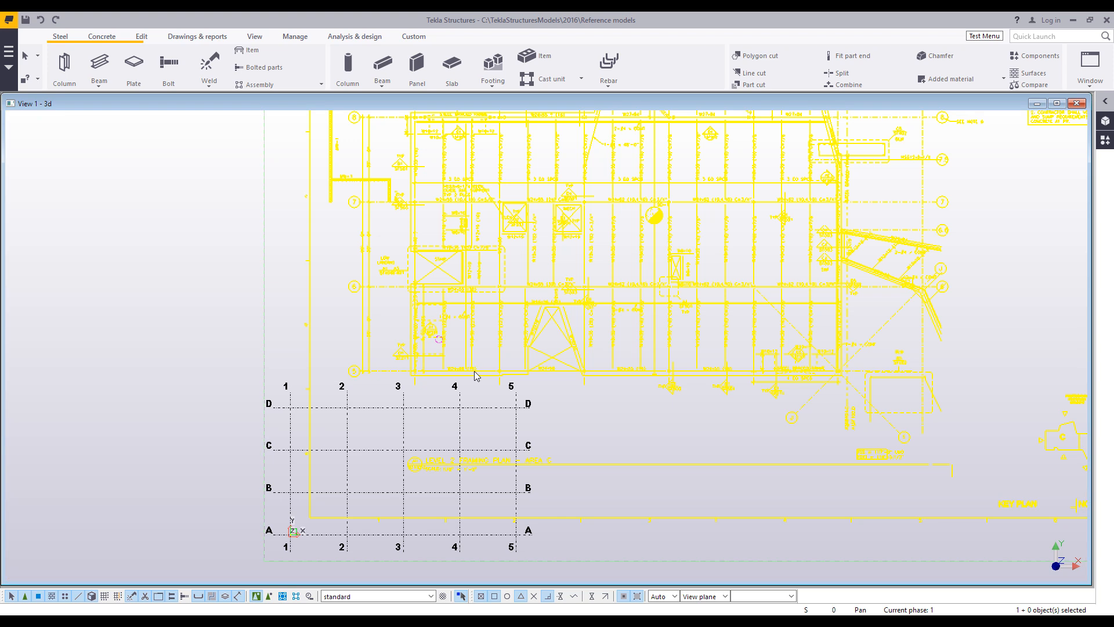
pyautogui.rightClick(474, 375)
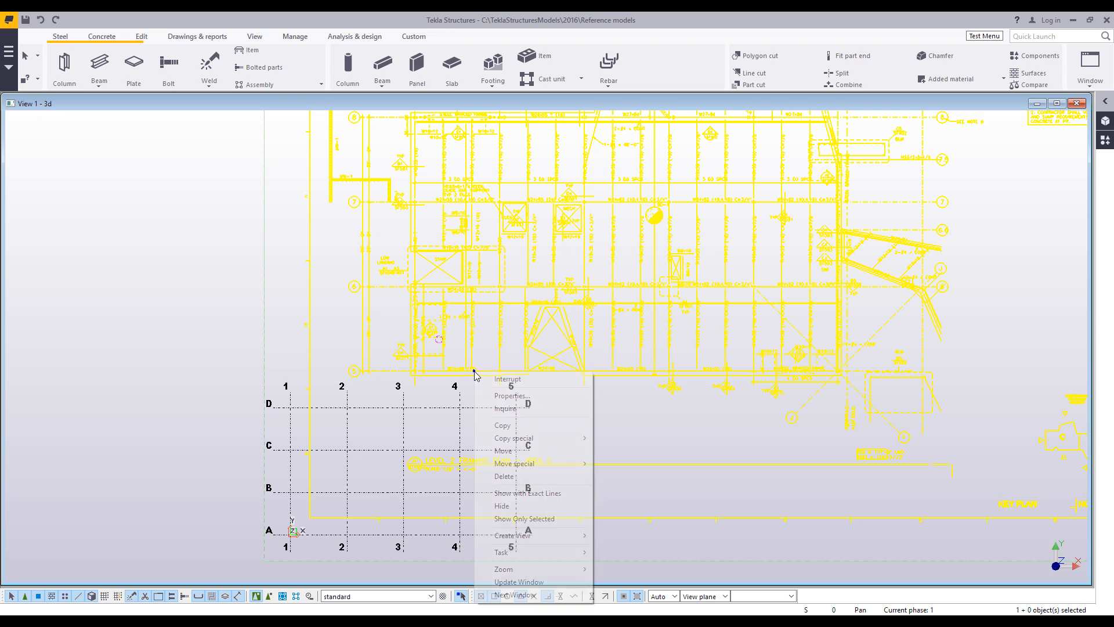
pyautogui.click(515, 451)
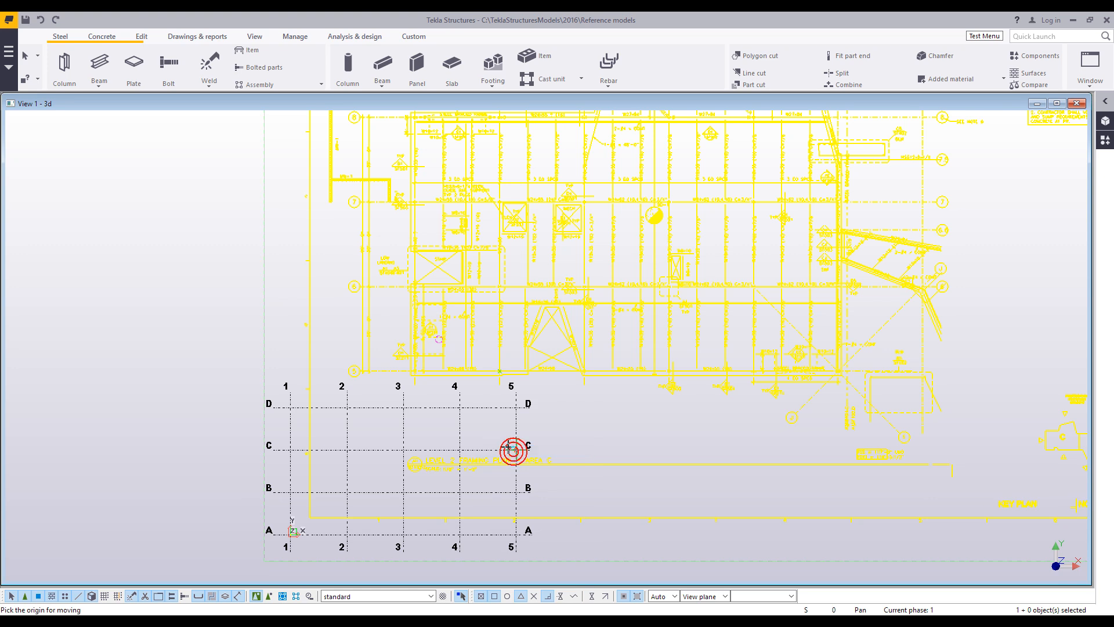
pyautogui.scroll(3, 409, 369)
pyautogui.scroll(5, 408, 369)
pyautogui.click(435, 358)
pyautogui.scroll(-5, 234, 465)
pyautogui.scroll(4, 348, 423)
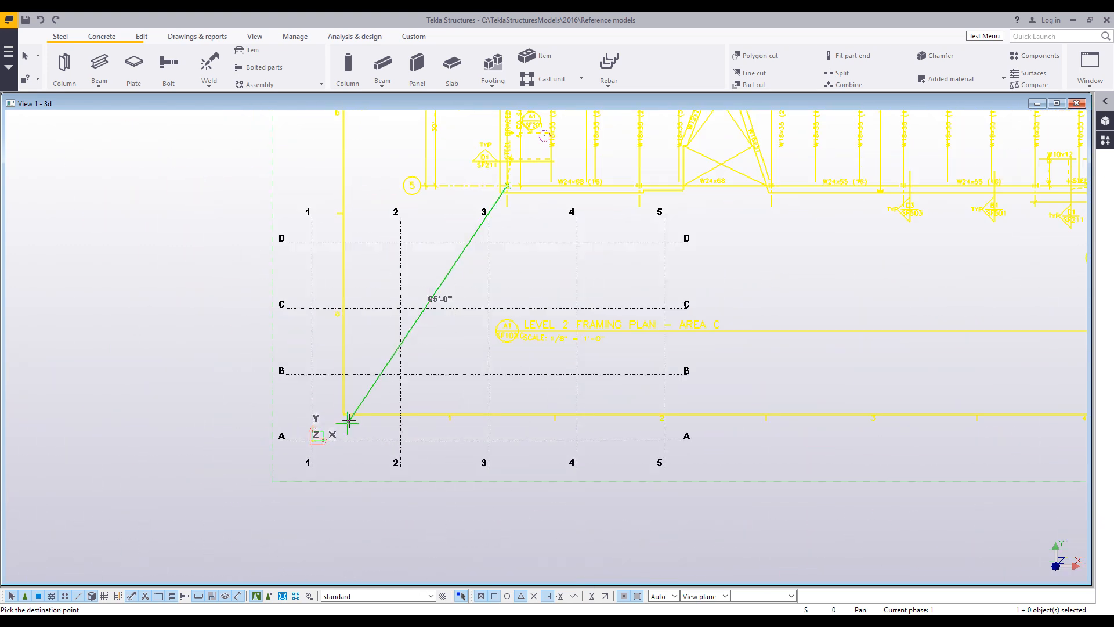
pyautogui.scroll(1, 311, 447)
pyautogui.click(277, 454)
pyautogui.scroll(-2, 446, 446)
pyautogui.scroll(-3, 426, 487)
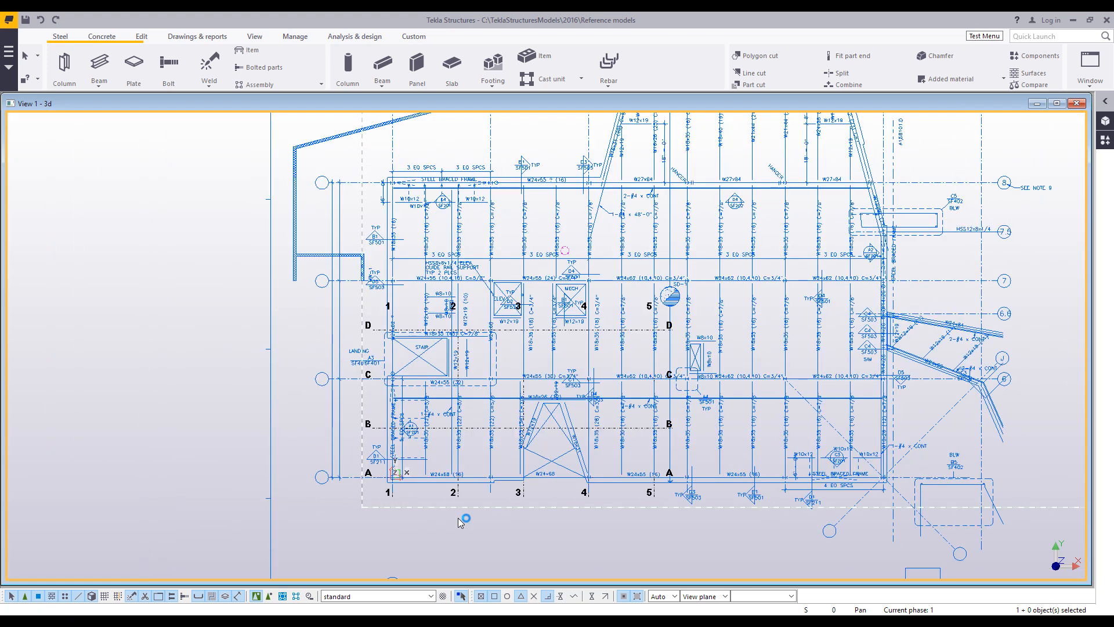
pyautogui.keyDown('ctrl'); pyautogui.moveTo(460, 493); pyautogui.dragTo(439, 381, button='middle'); pyautogui.keyUp('ctrl')
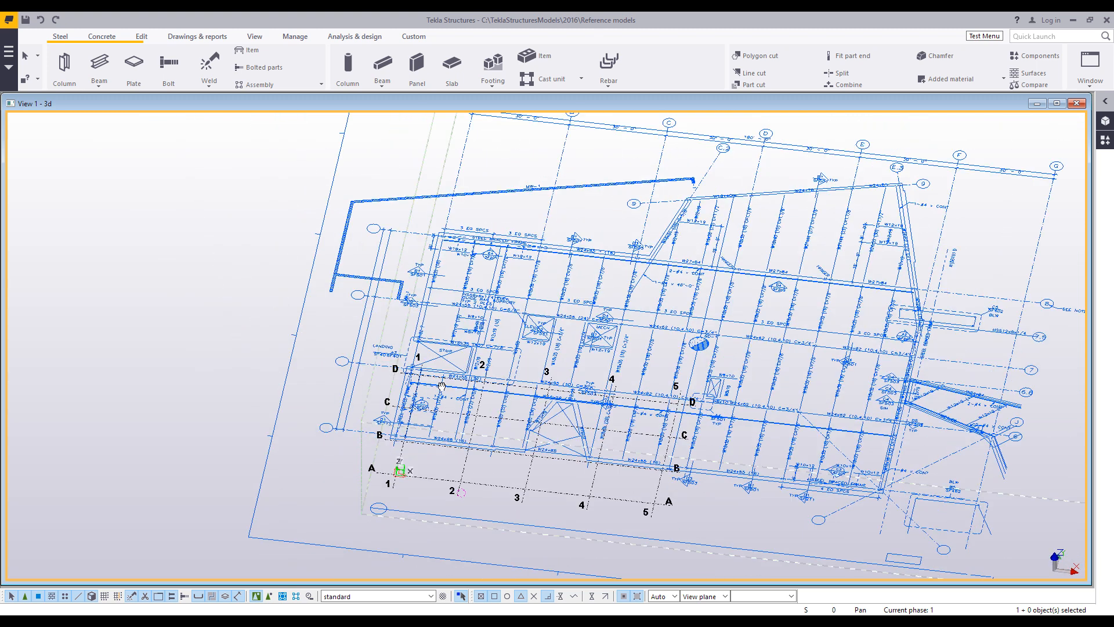
pyautogui.hotkey('ctrl', 'p')
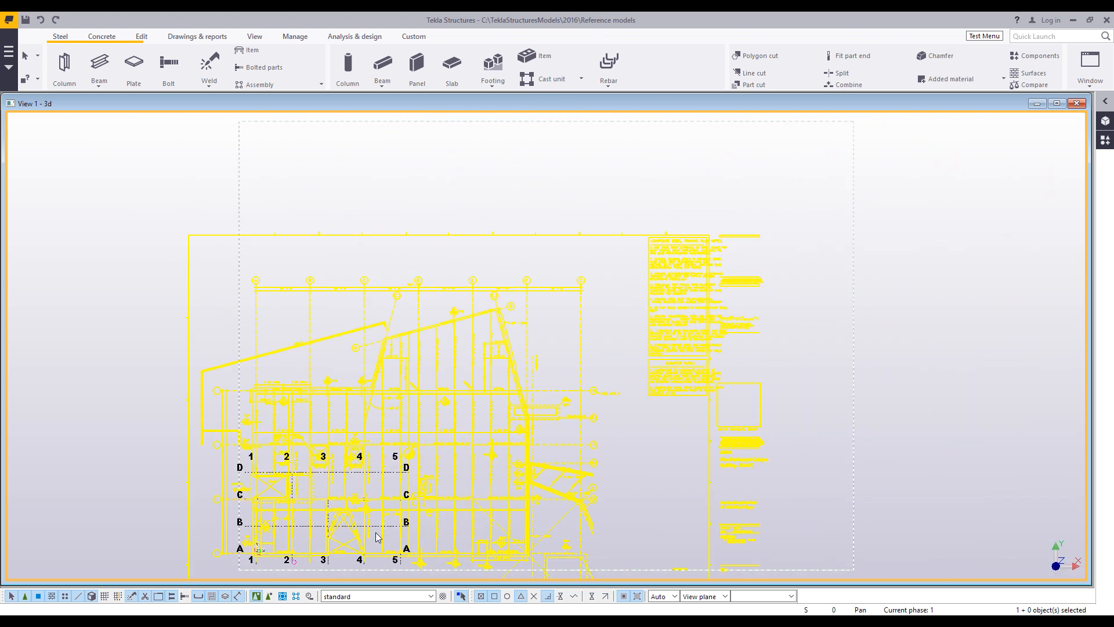
pyautogui.scroll(6, 431, 420)
pyautogui.scroll(-2, 199, 391)
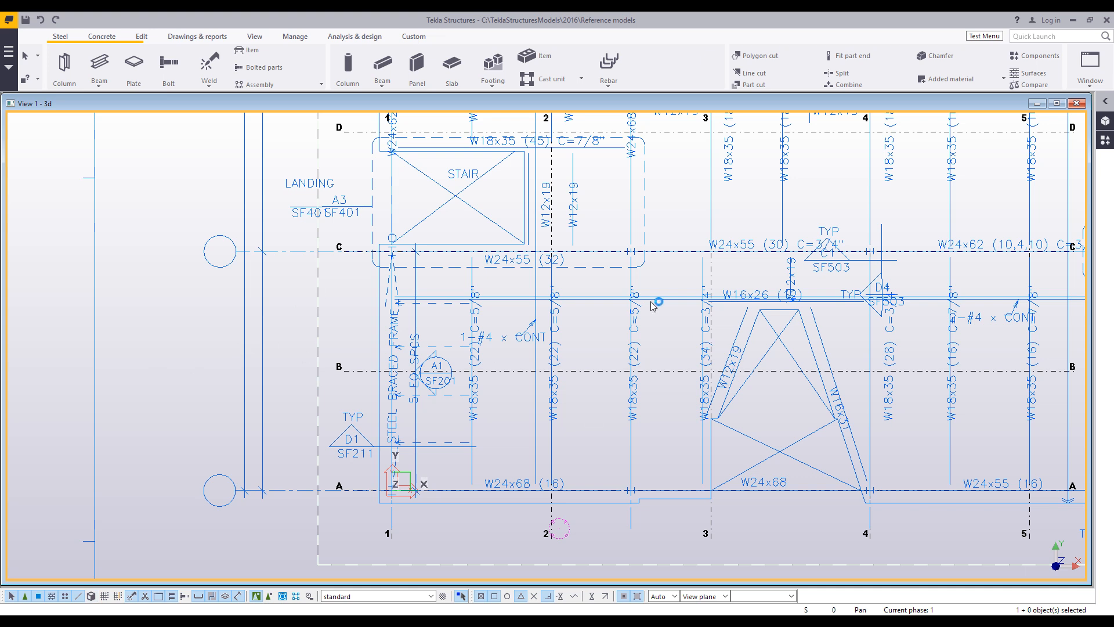
pyautogui.click(107, 58)
pyautogui.scroll(5, 353, 483)
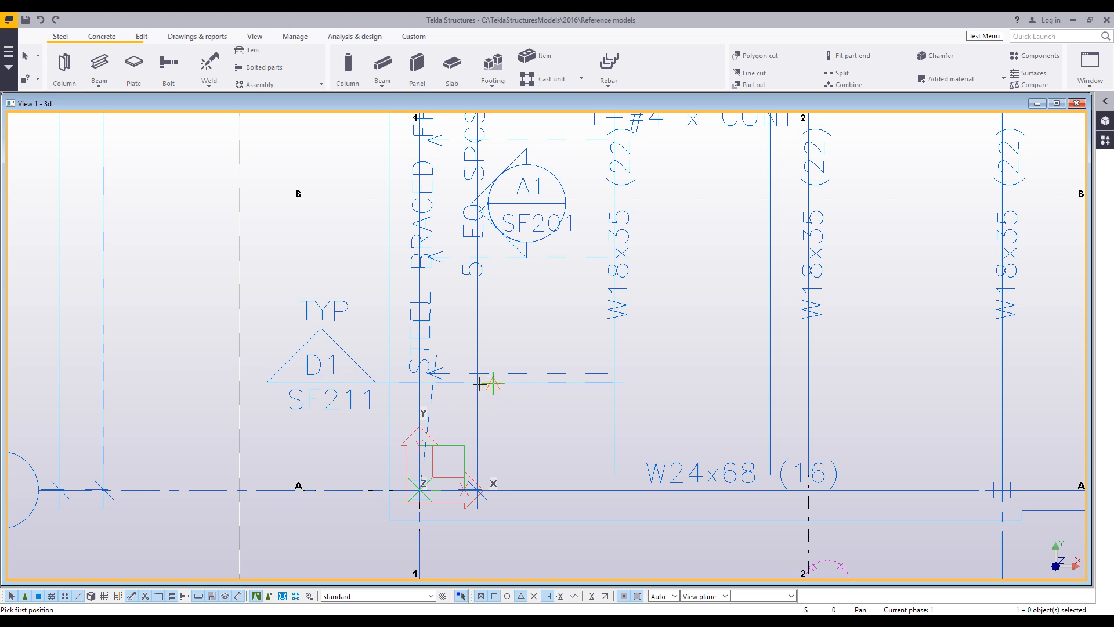
pyautogui.scroll(-2, 348, 444)
pyautogui.scroll(-1, 345, 444)
pyautogui.rightClick(211, 351)
pyautogui.click(248, 369)
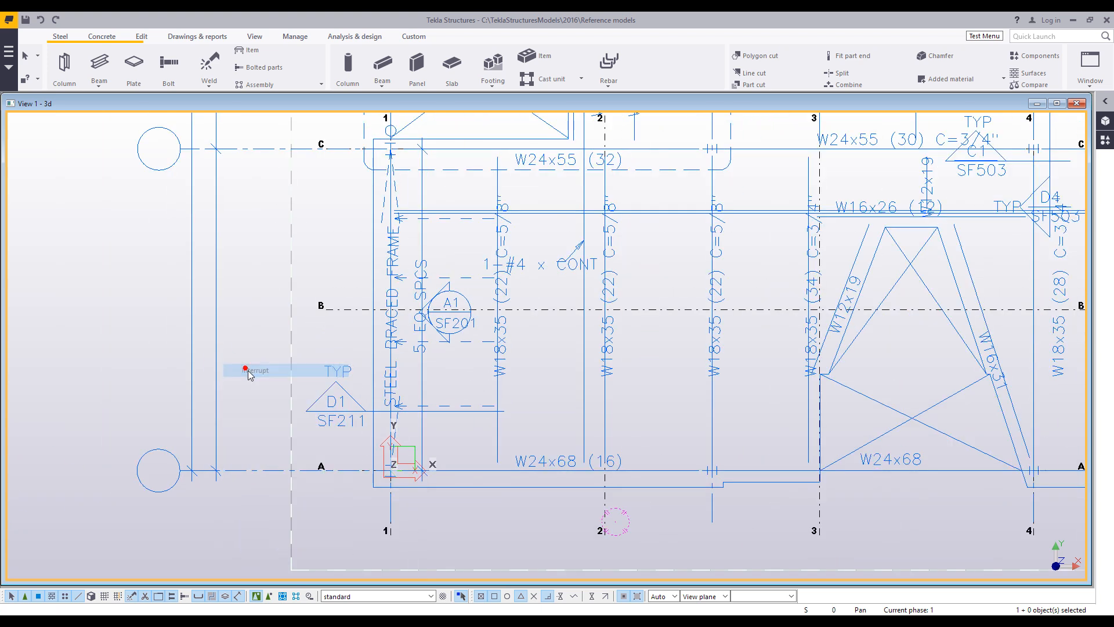
# - Enable grid line selection and review the model grid's coordinates and labels in its properties
pyautogui.scroll(-2, 248, 371)
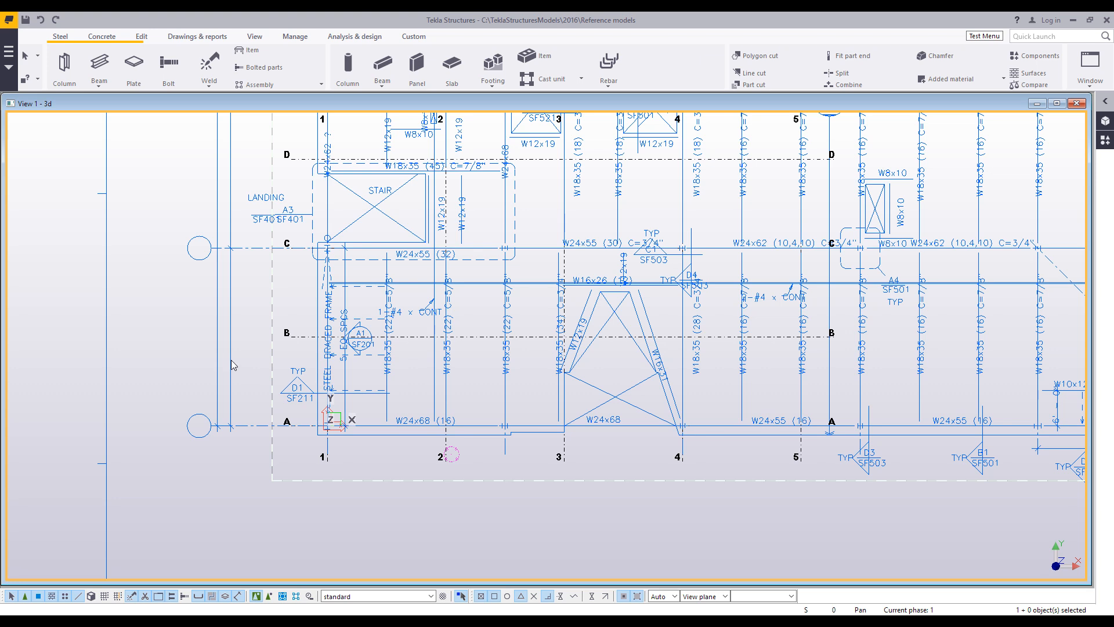
pyautogui.scroll(5, 297, 388)
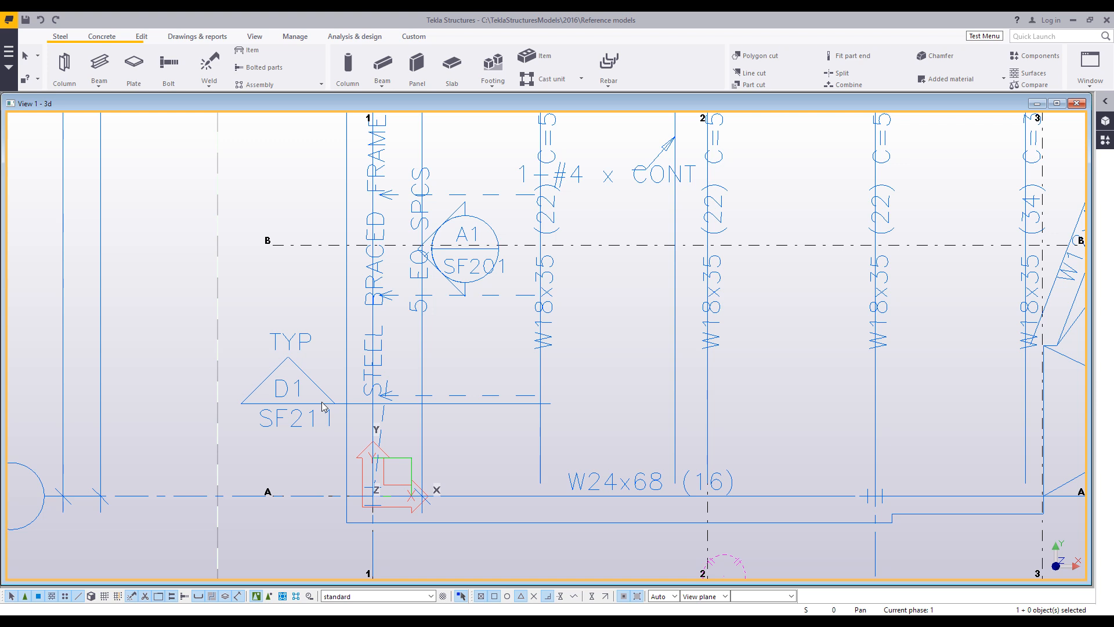
pyautogui.scroll(-4, 319, 405)
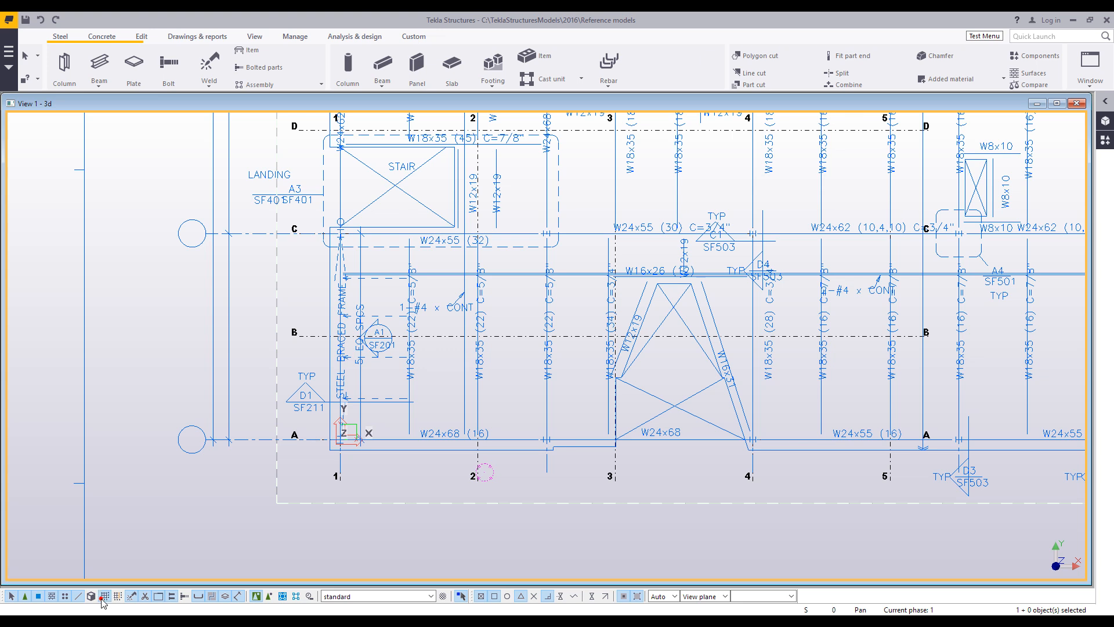
pyautogui.doubleClick(314, 336)
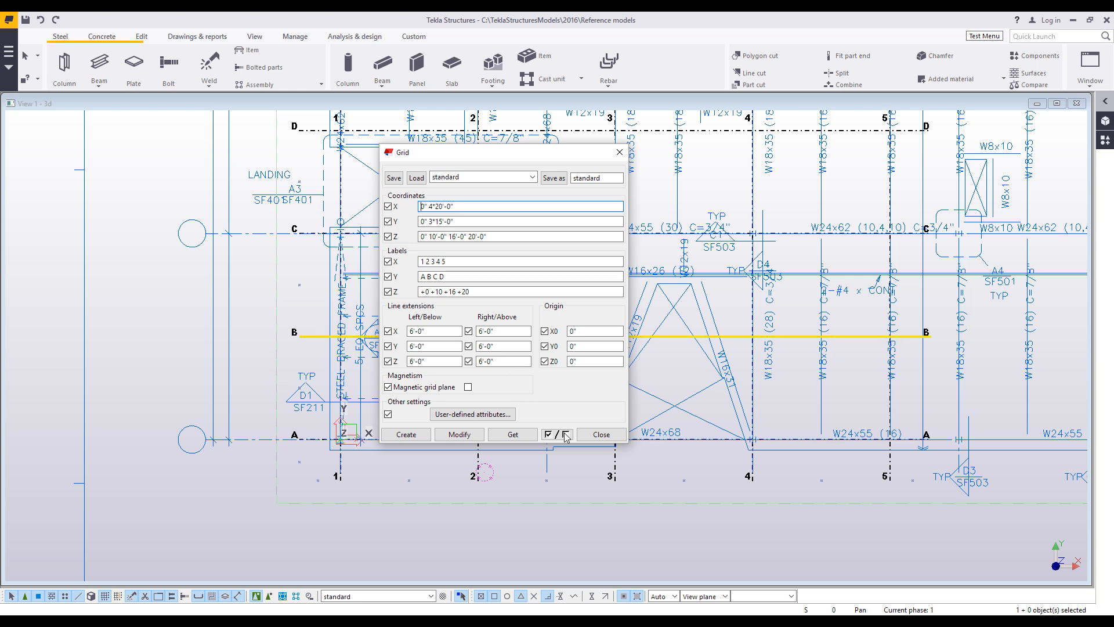
pyautogui.click(602, 434)
# - Delete model grid line B and move grid line D onto the drawing's grid line 7
pyautogui.moveTo(257, 356); pyautogui.dragTo(261, 434, button='middle')
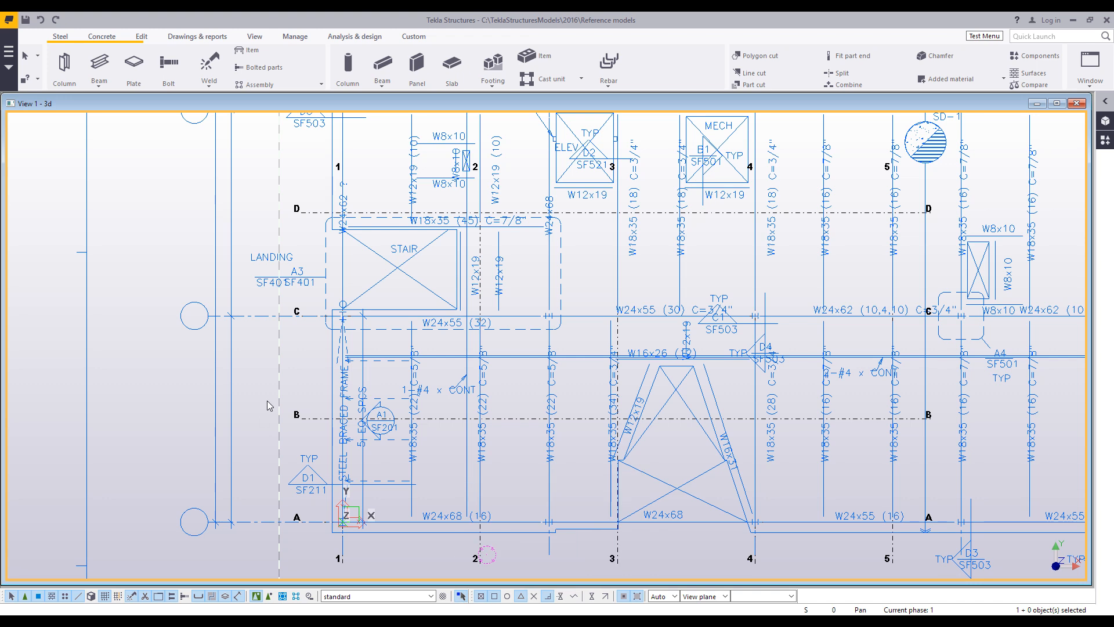
pyautogui.scroll(2, 273, 395)
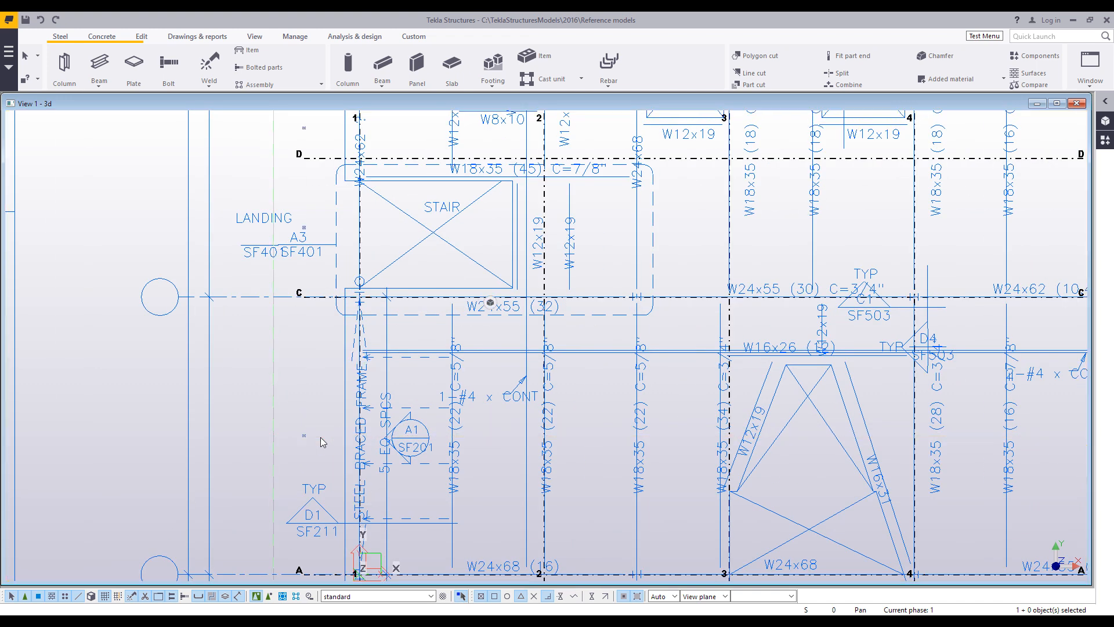
pyautogui.scroll(9, 315, 298)
pyautogui.scroll(-8, 314, 299)
pyautogui.scroll(5, 305, 325)
pyautogui.click(299, 450)
pyautogui.moveTo(313, 451); pyautogui.dragTo(314, 233)
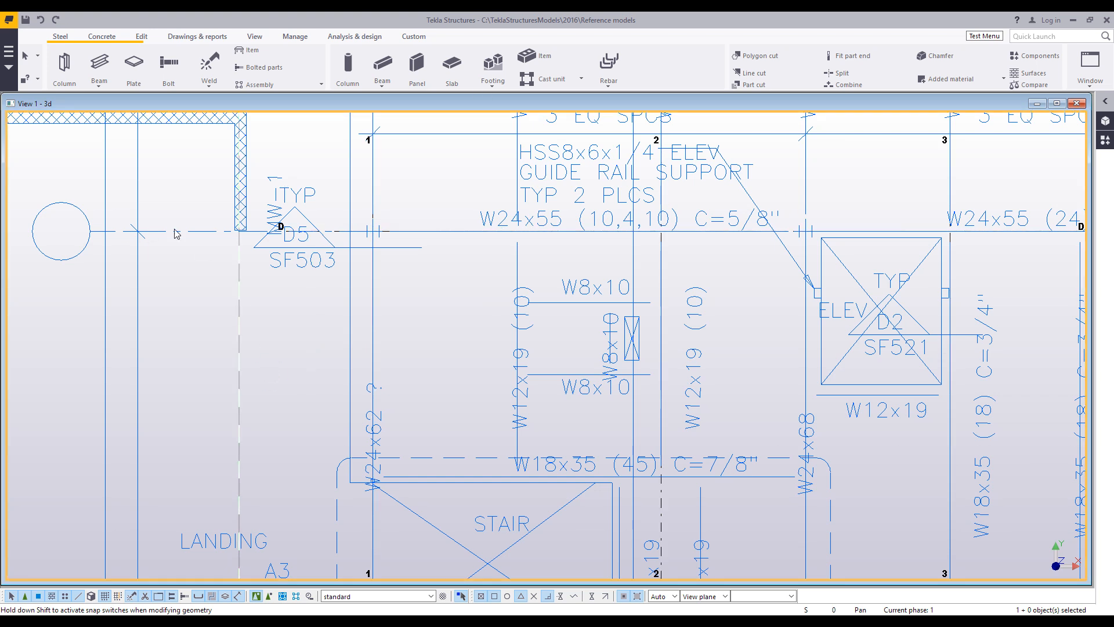
pyautogui.scroll(-10, 317, 386)
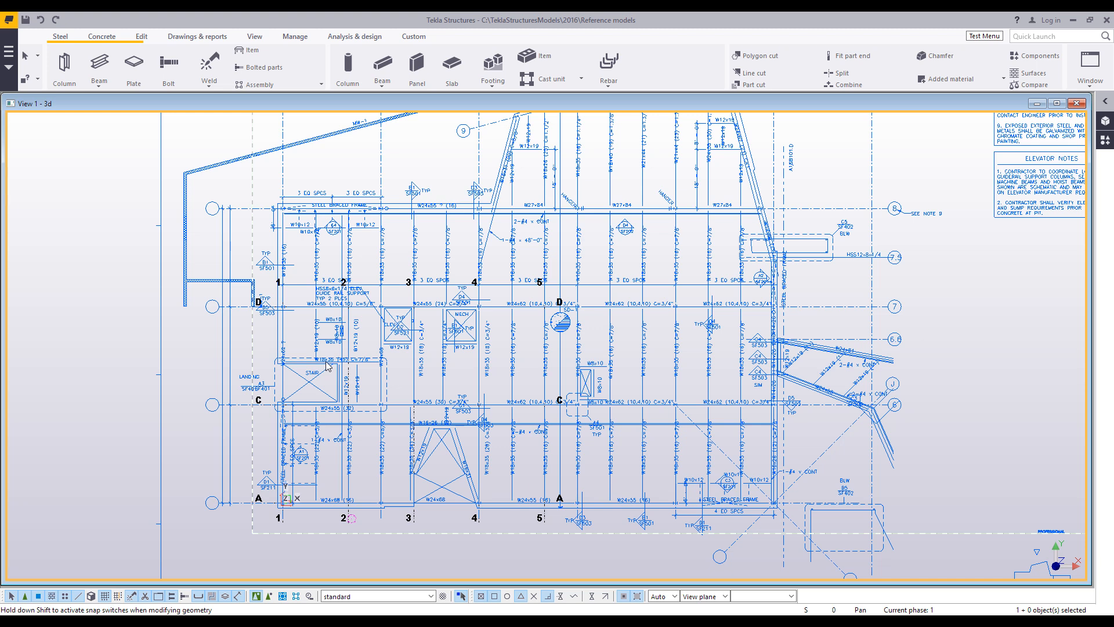
pyautogui.click(141, 36)
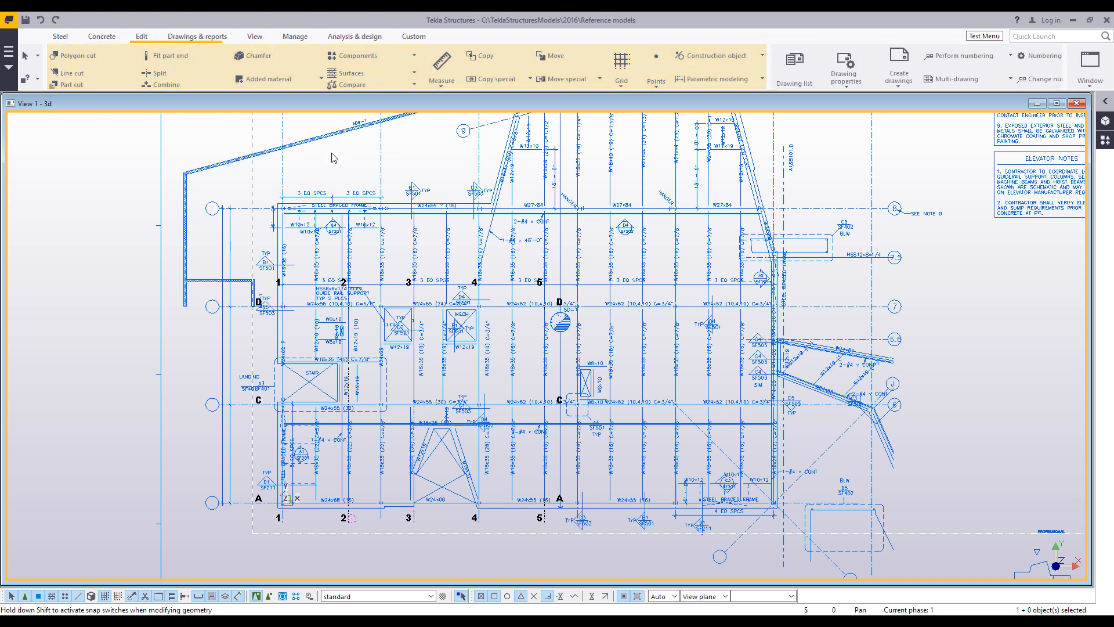
pyautogui.click(621, 82)
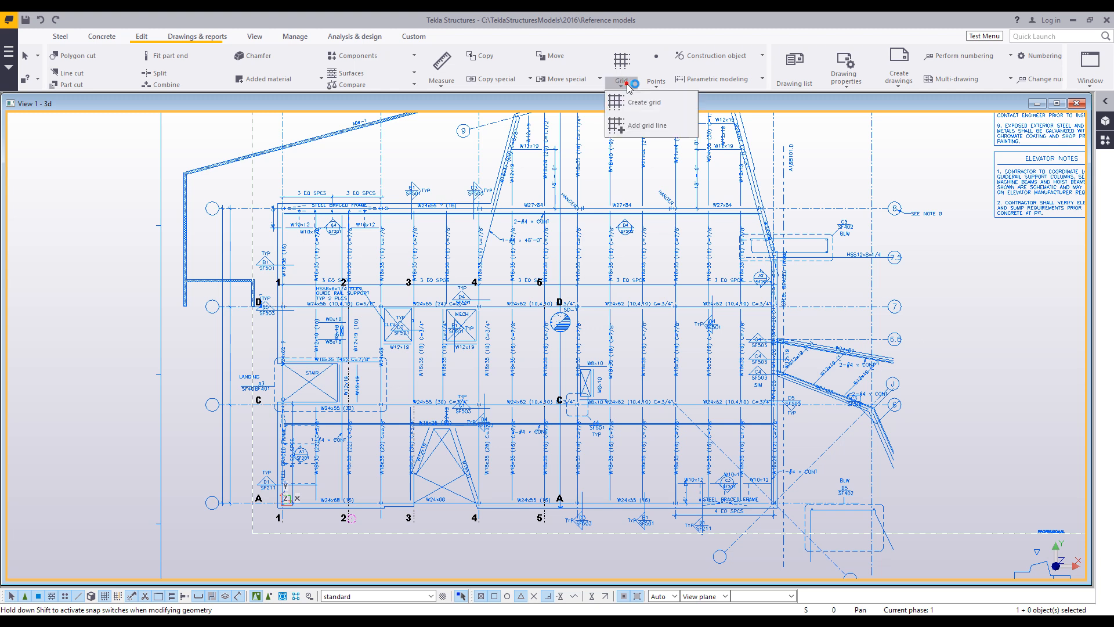
pyautogui.click(639, 125)
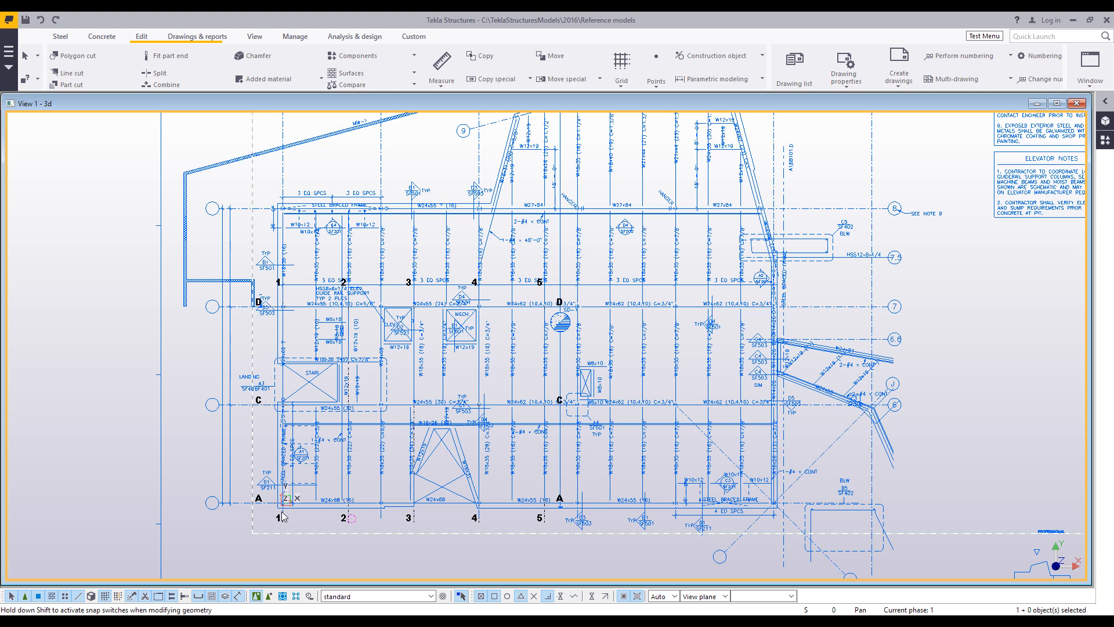
# - Delete the entire existing model grid from the 3D view
pyautogui.click(344, 516)
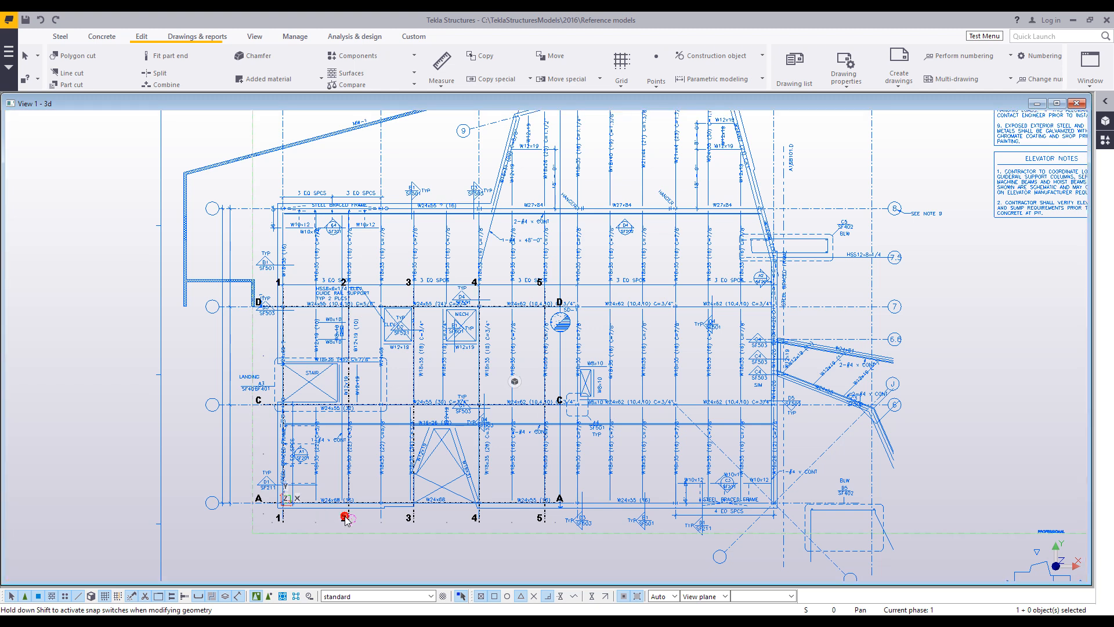
pyautogui.press('Delete')
pyautogui.click(530, 342)
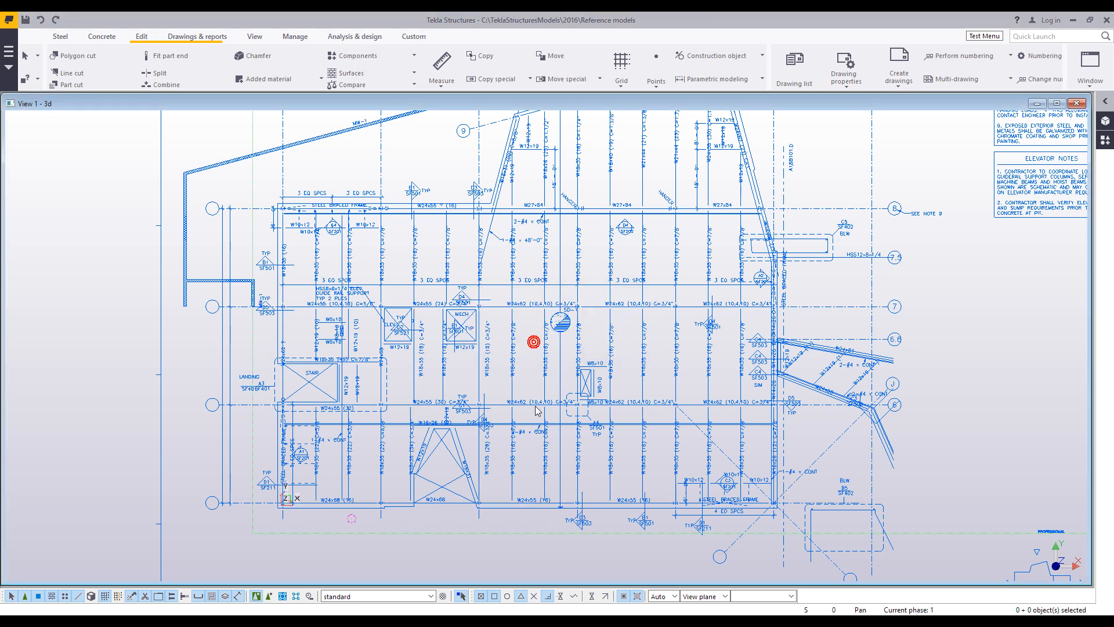
# - Create a new model grid from the saved NewCampus.xml file with the Save Grid To File tool
pyautogui.click(413, 36)
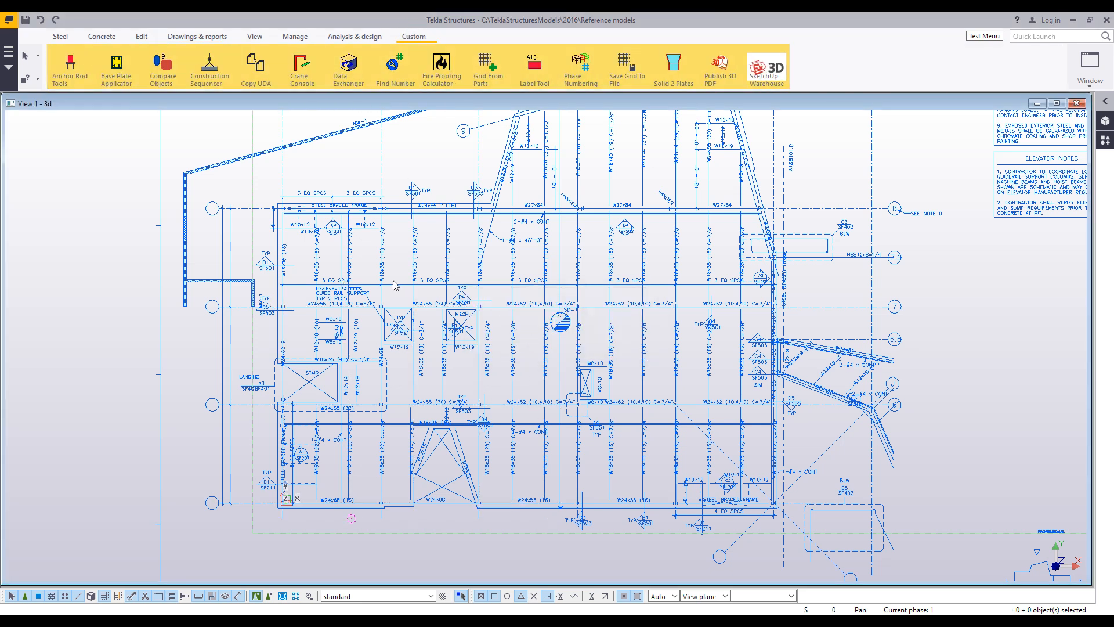
pyautogui.click(625, 75)
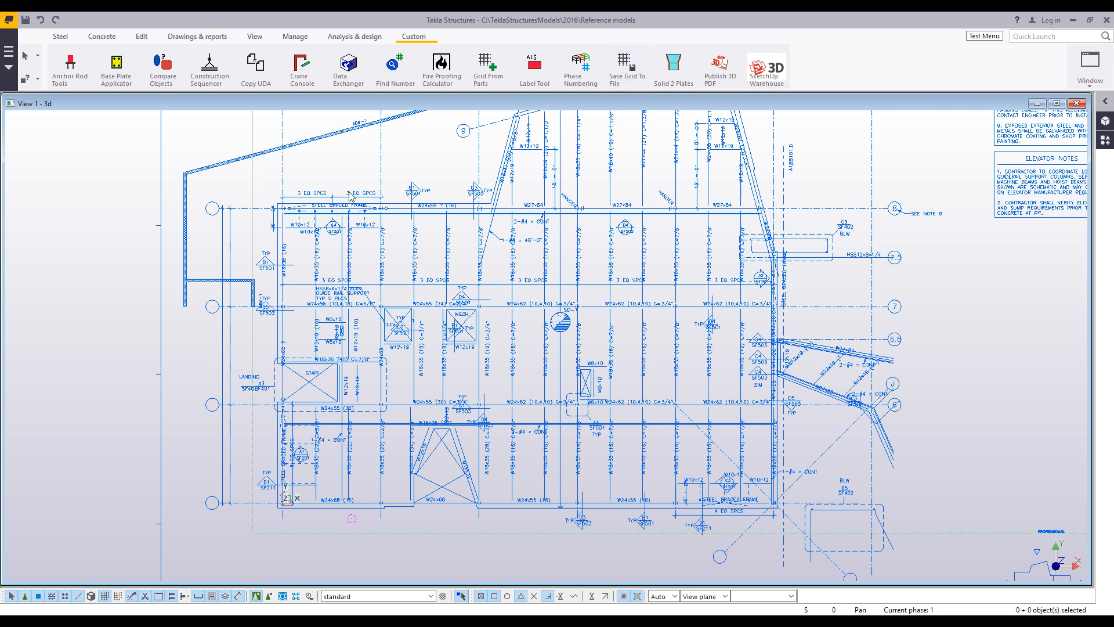
pyautogui.click(207, 173)
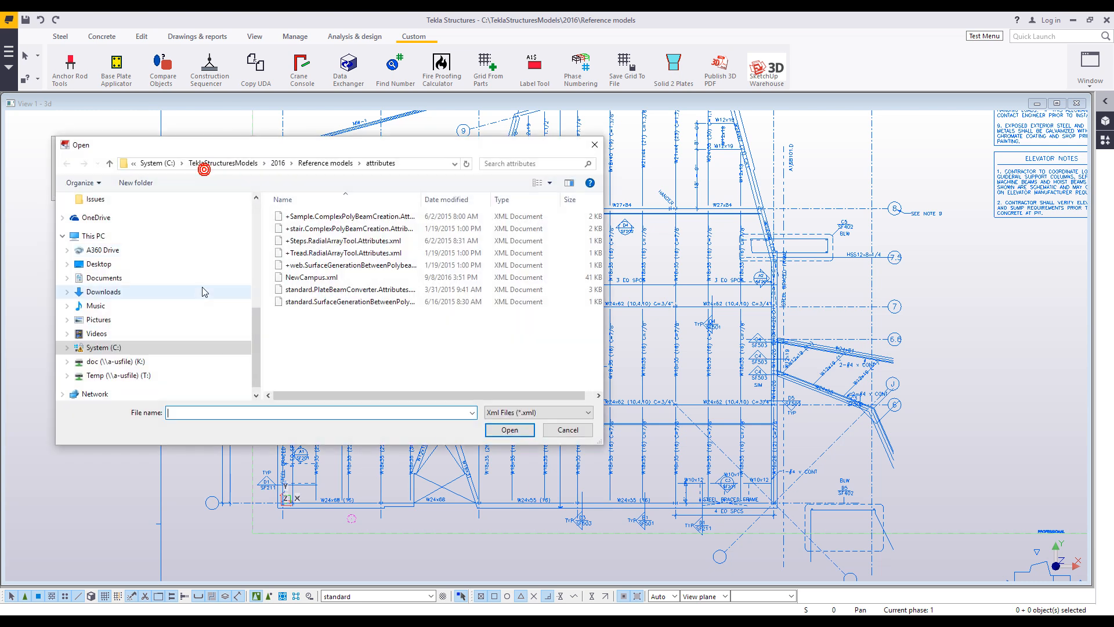
pyautogui.doubleClick(303, 277)
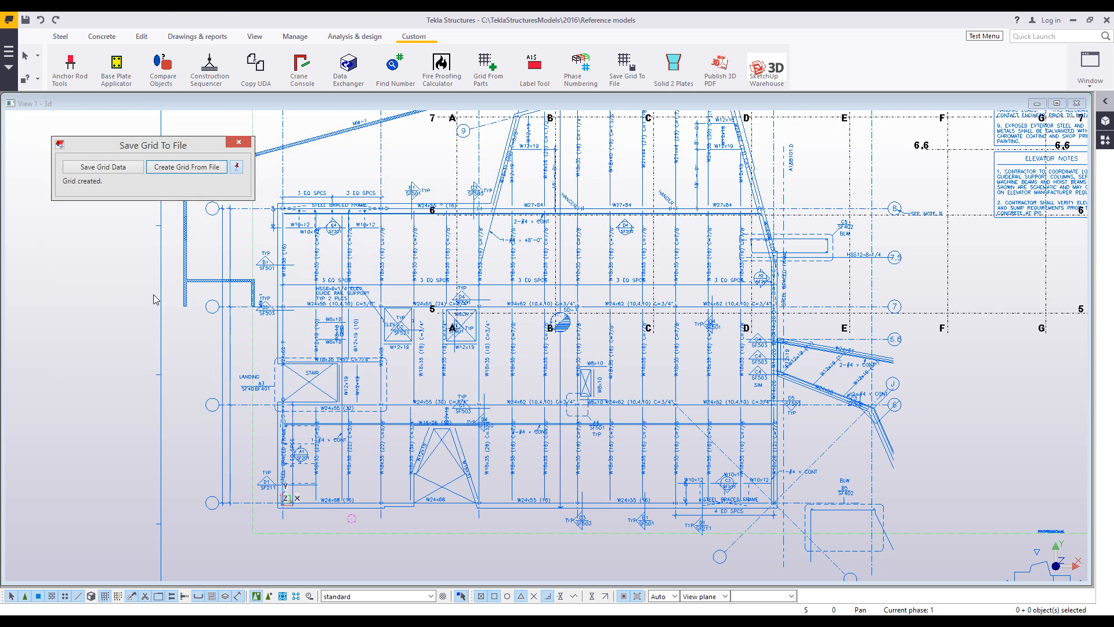
pyautogui.scroll(-5, 544, 302)
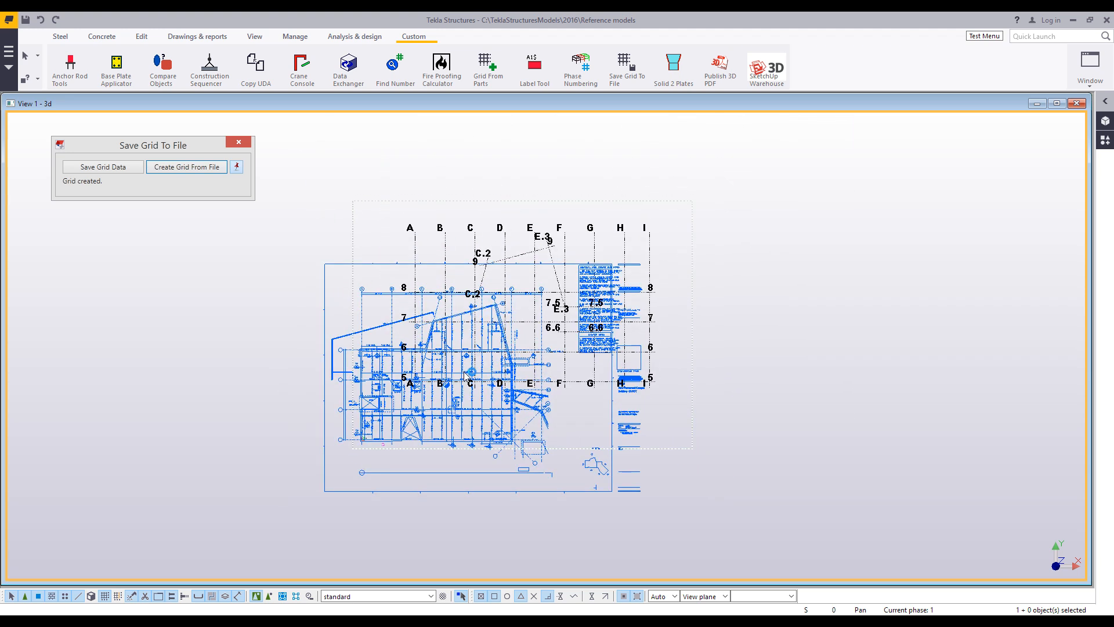
pyautogui.click(247, 143)
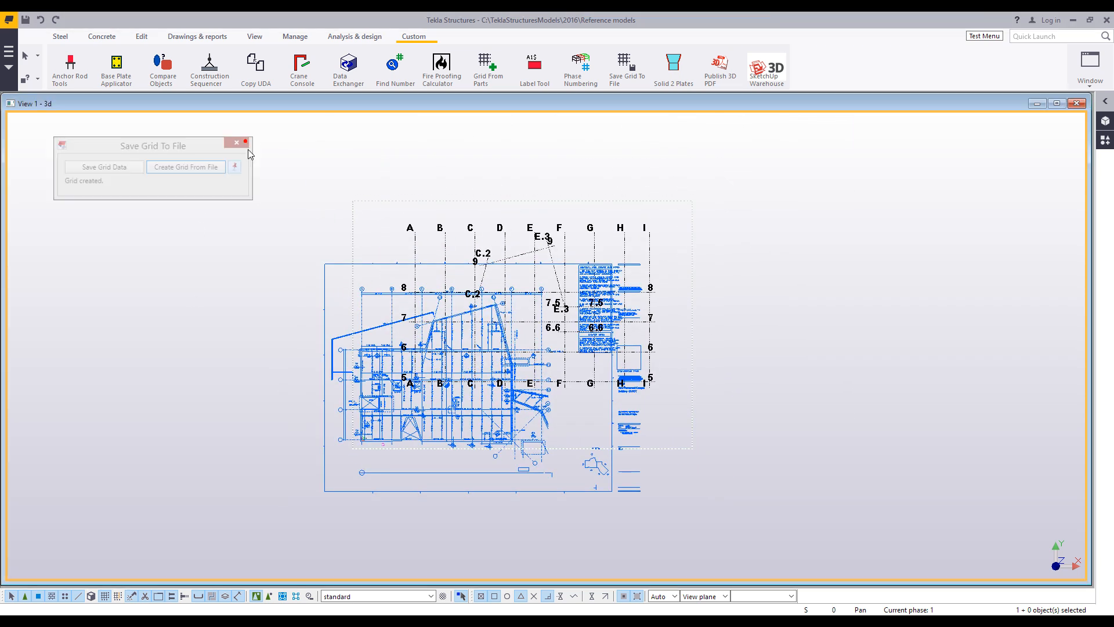
# - Move the reference drawing from its own A-5 intersection to the new model grid's A-5 intersection
pyautogui.click(92, 596)
pyautogui.rightClick(379, 416)
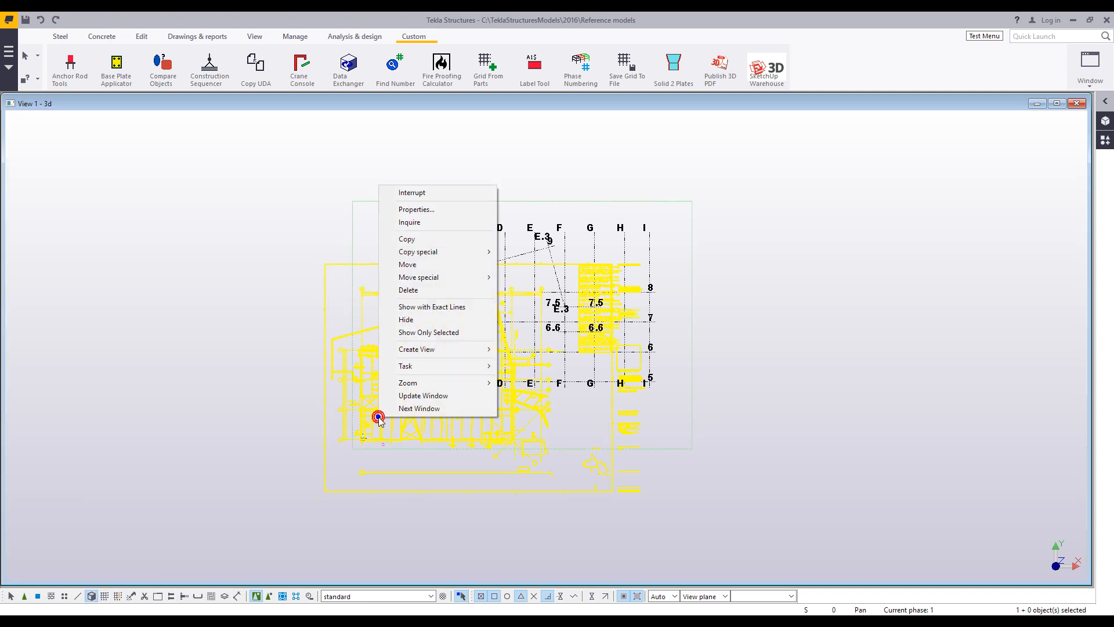
pyautogui.click(401, 266)
pyautogui.scroll(3, 380, 443)
pyautogui.scroll(6, 366, 440)
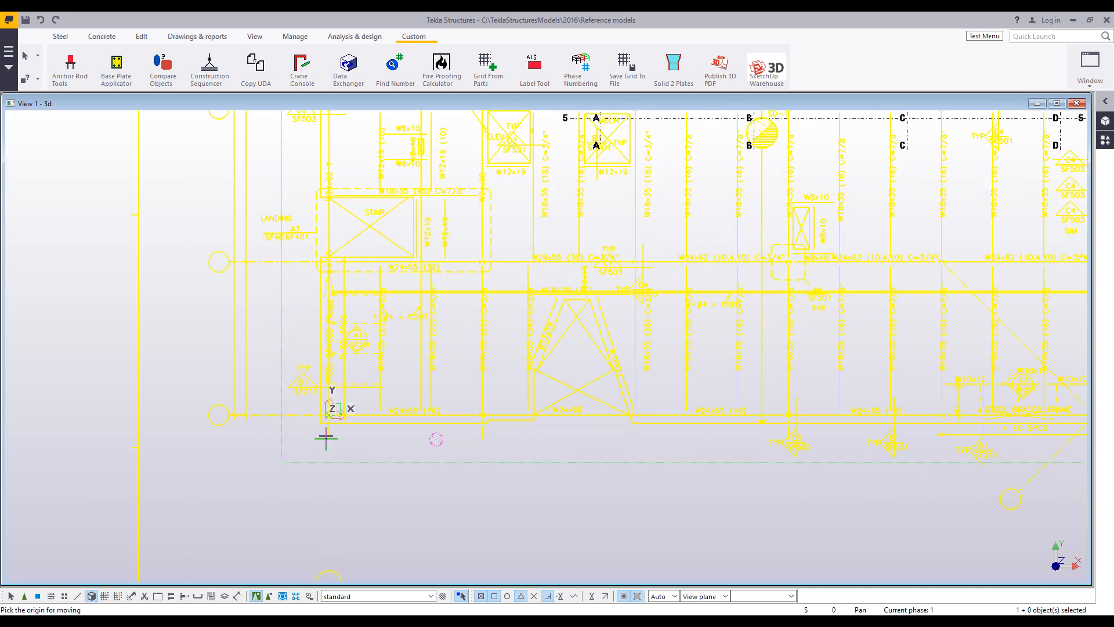
pyautogui.click(317, 364)
pyautogui.scroll(-8, 302, 458)
pyautogui.scroll(3, 437, 302)
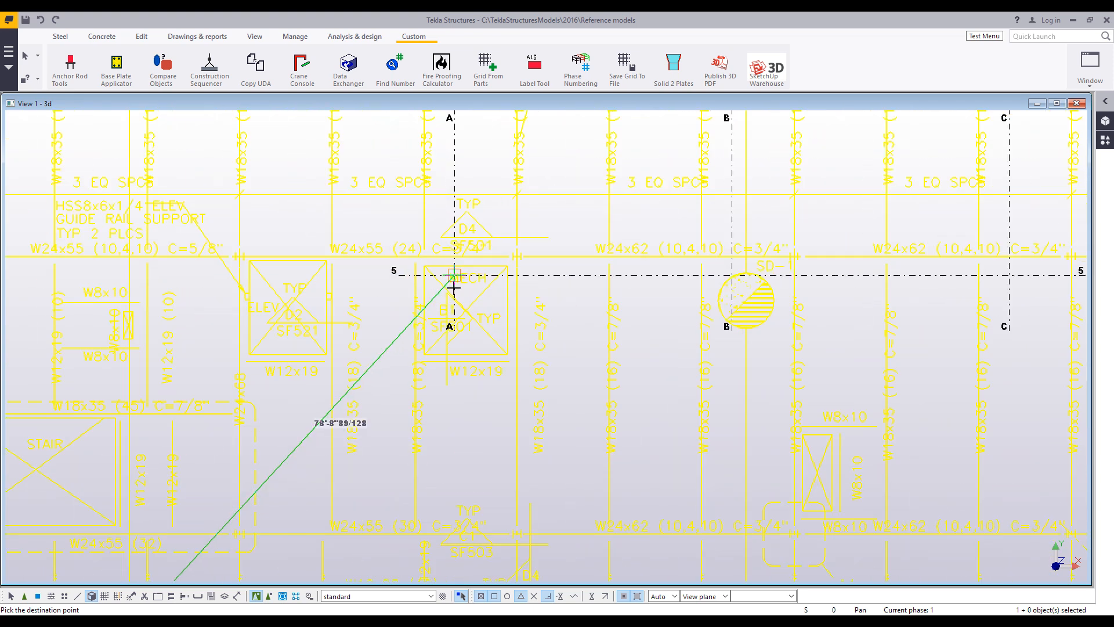
pyautogui.click(455, 275)
pyautogui.click(314, 475)
pyautogui.scroll(-4, 368, 447)
pyautogui.scroll(-1, 472, 477)
pyautogui.moveTo(563, 443); pyautogui.dragTo(430, 507, button='middle')
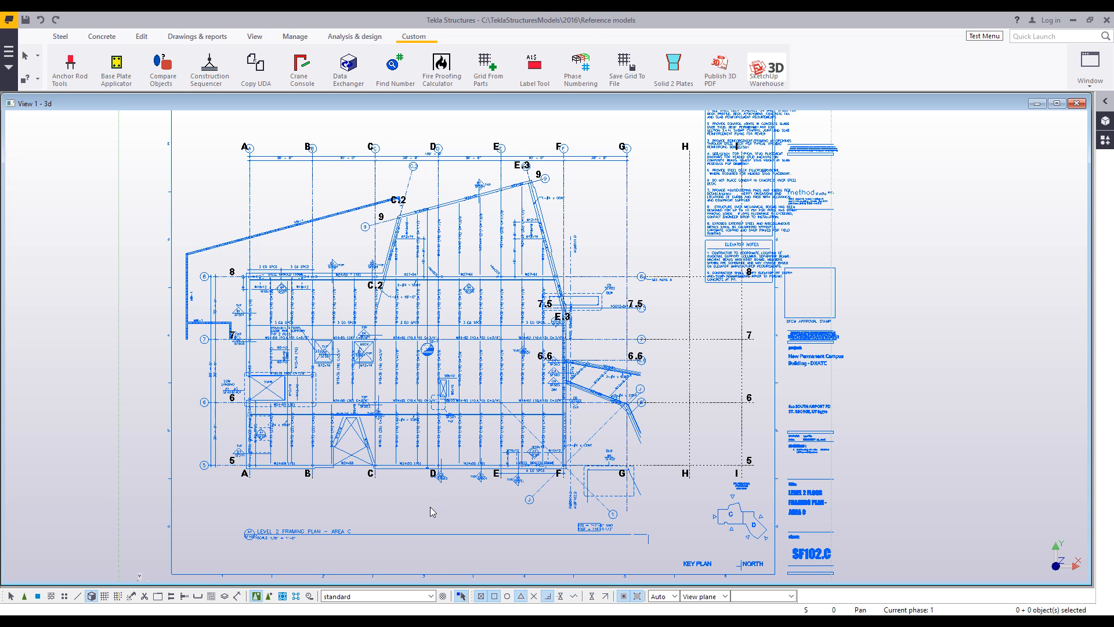
# - Review the reference drawing's origin coordinates and elevation in its properties
pyautogui.doubleClick(478, 369)
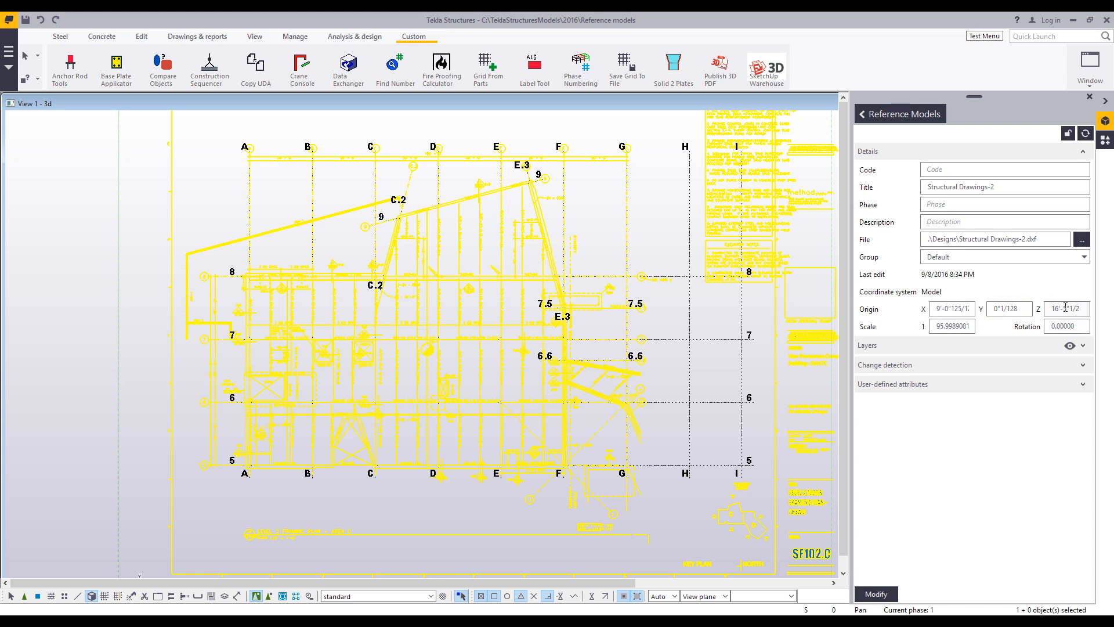
pyautogui.click(732, 373)
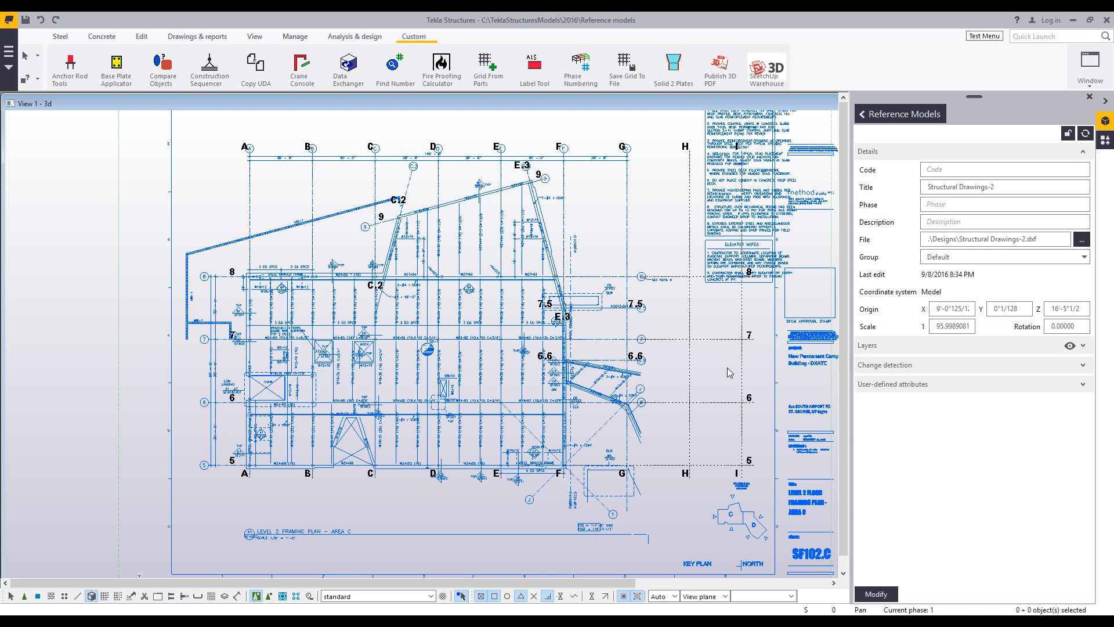
pyautogui.click(1107, 102)
pyautogui.scroll(2, 666, 244)
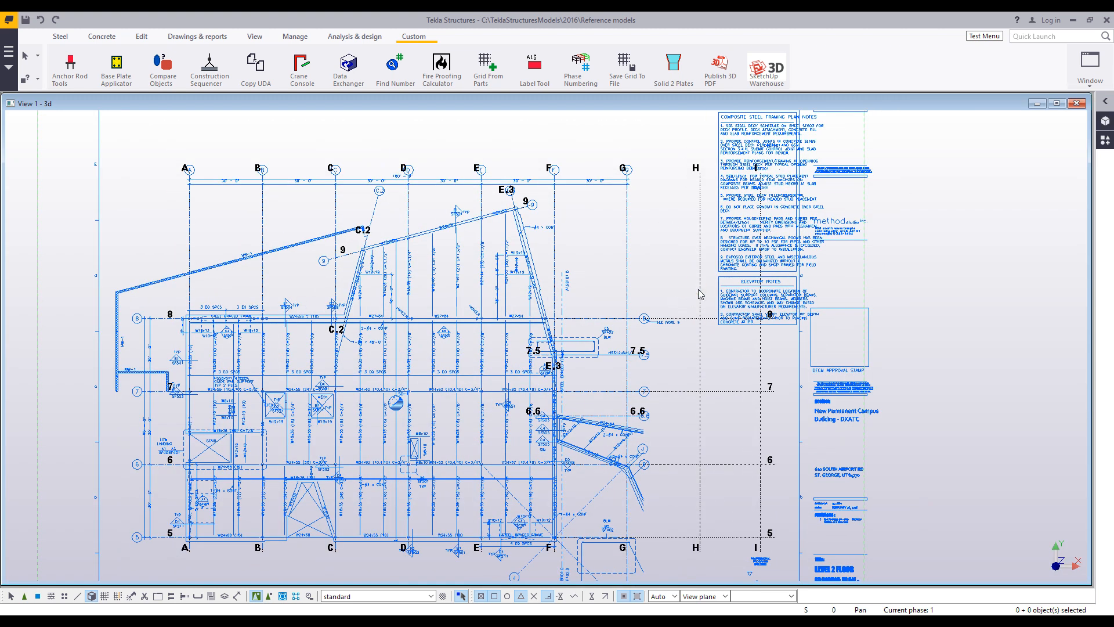
# - Create all plan and elevation views along the new grid's lines using the standard settings
pyautogui.click(103, 598)
pyautogui.click(699, 286)
pyautogui.rightClick(699, 286)
pyautogui.moveTo(778, 455)
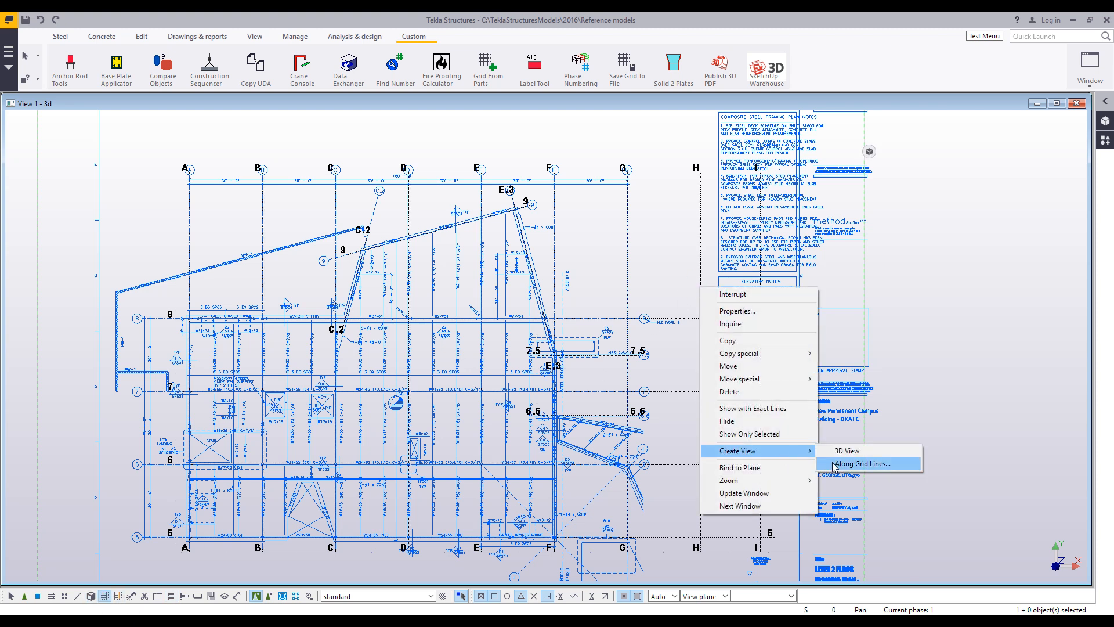
pyautogui.click(841, 465)
pyautogui.click(130, 283)
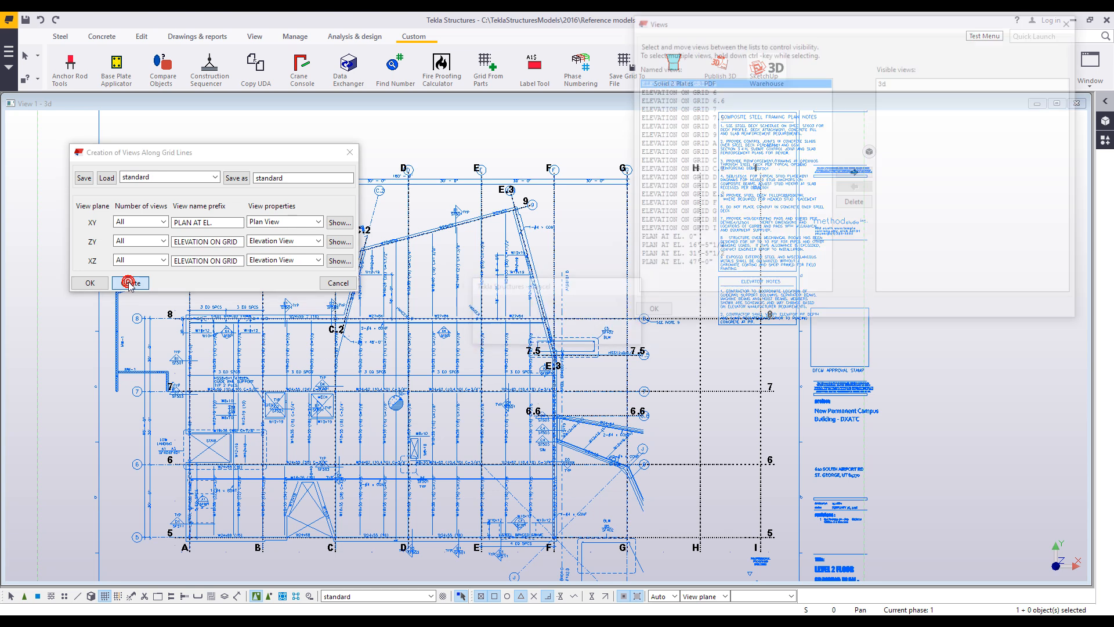
pyautogui.click(351, 283)
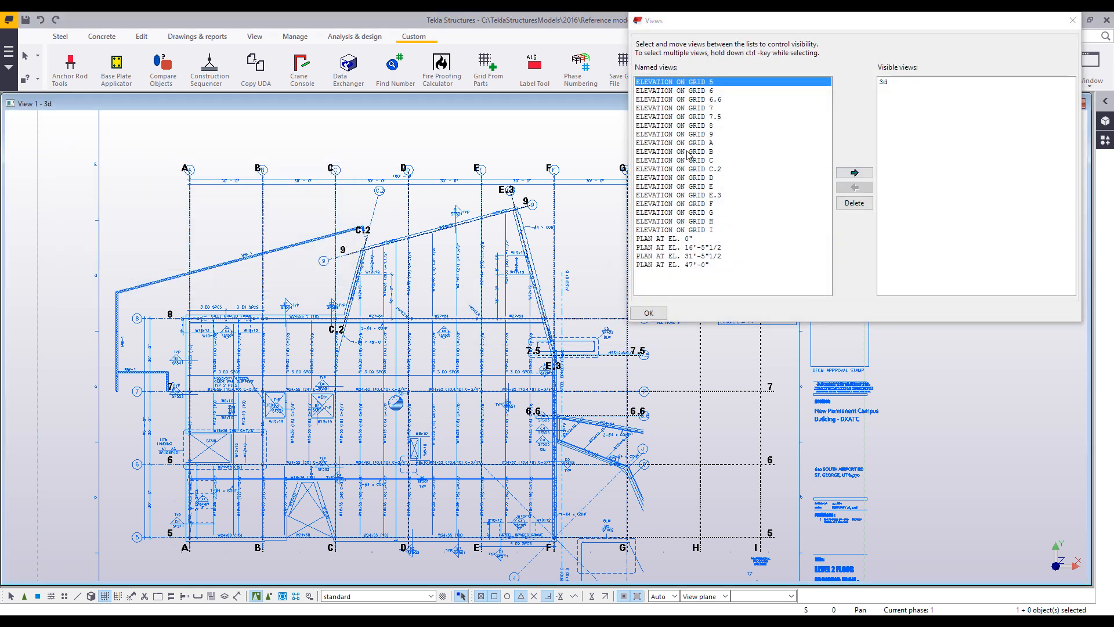
# - Show the ELEVATION ON GRID 8 view and tile it side by side with the 3D view
pyautogui.doubleClick(717, 126)
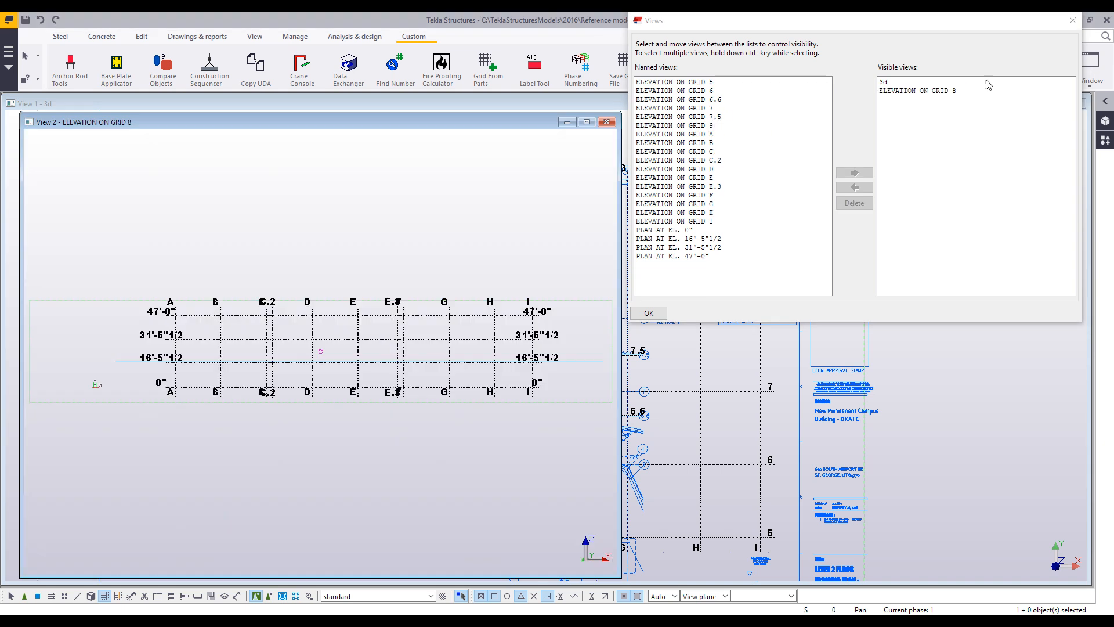
pyautogui.click(1072, 22)
pyautogui.moveTo(372, 128); pyautogui.dragTo(737, 120)
pyautogui.hotkey('ctrl', 't')
pyautogui.scroll(3, 371, 347)
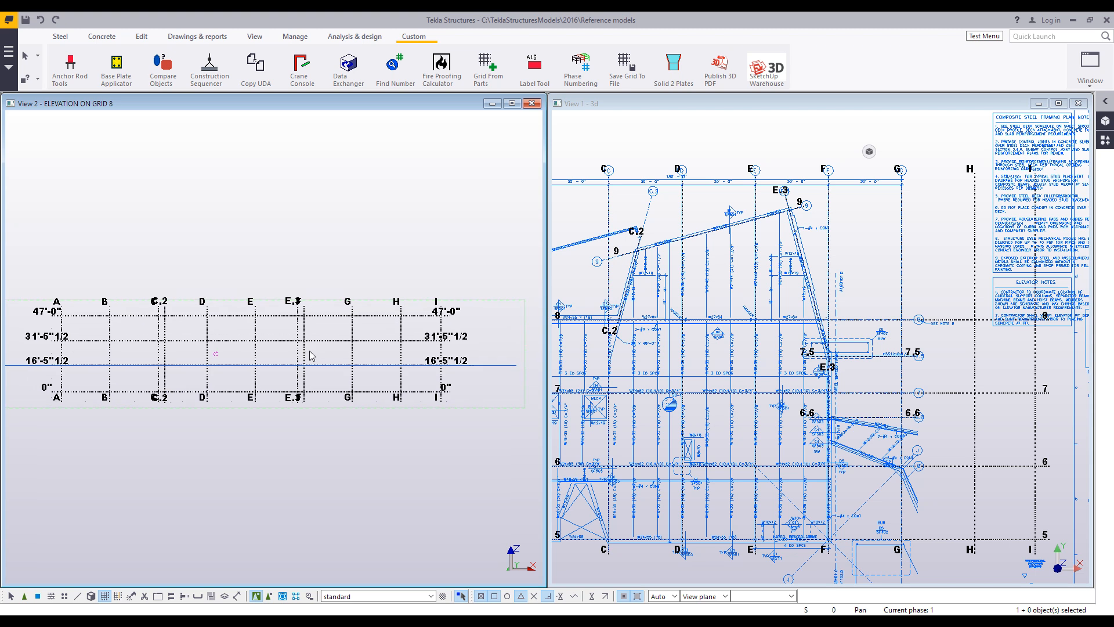
pyautogui.moveTo(323, 347); pyautogui.dragTo(262, 353, button='middle')
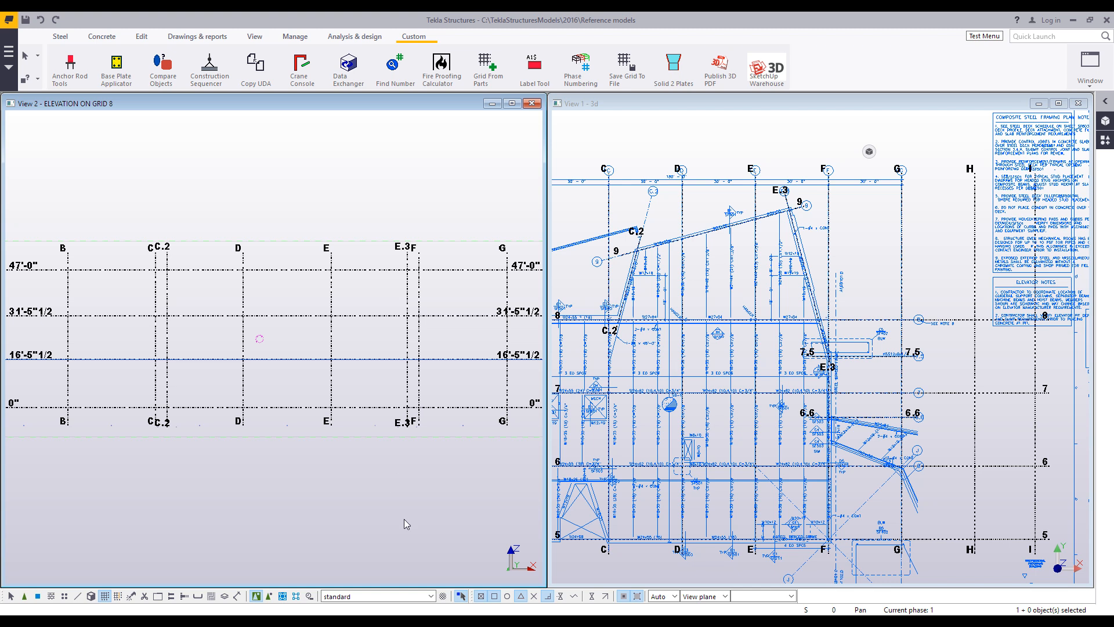
pyautogui.click(460, 597)
# - Open Structural Drawings.pdf from the model's Designs folder in Acrobat Reader and maximize its window
pyautogui.click(9, 50)
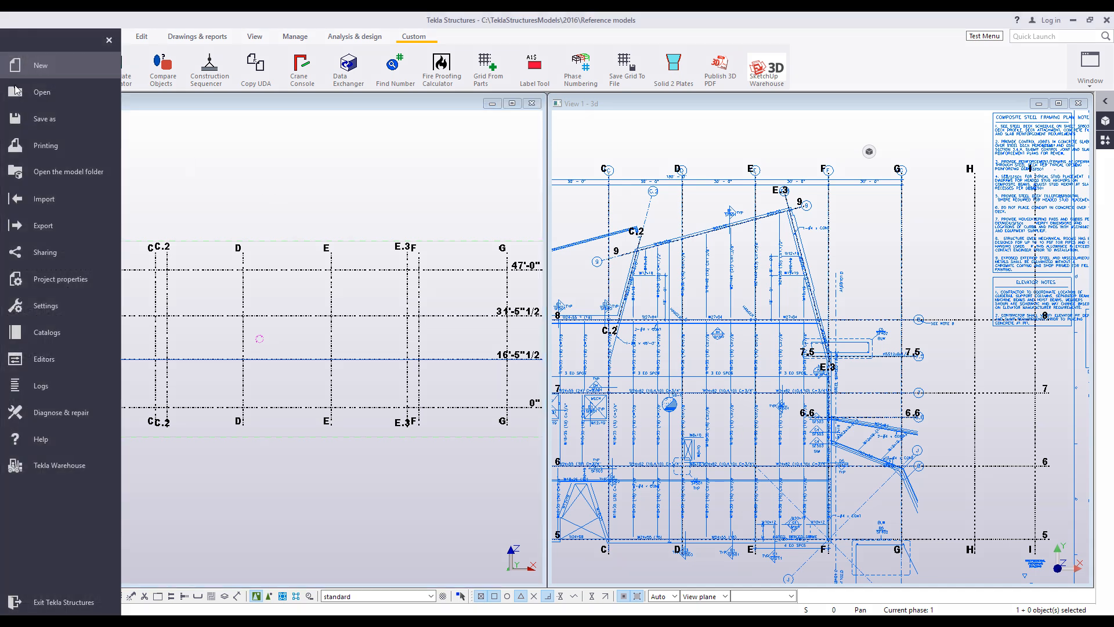
pyautogui.click(58, 171)
pyautogui.click(533, 246)
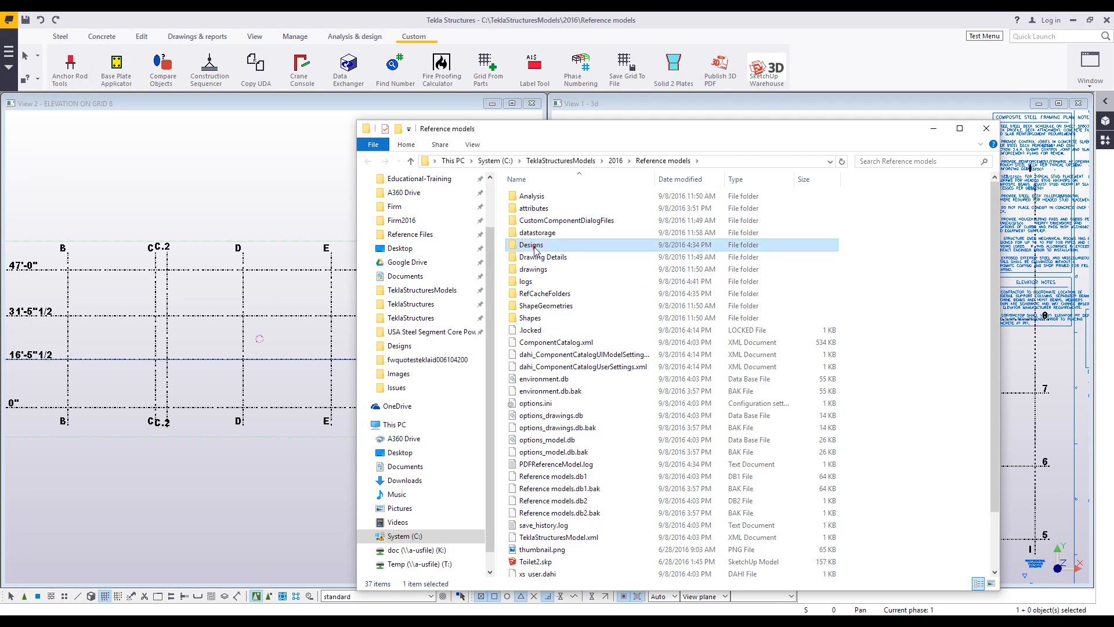
pyautogui.doubleClick(533, 246)
pyautogui.click(551, 209)
pyautogui.doubleClick(566, 210)
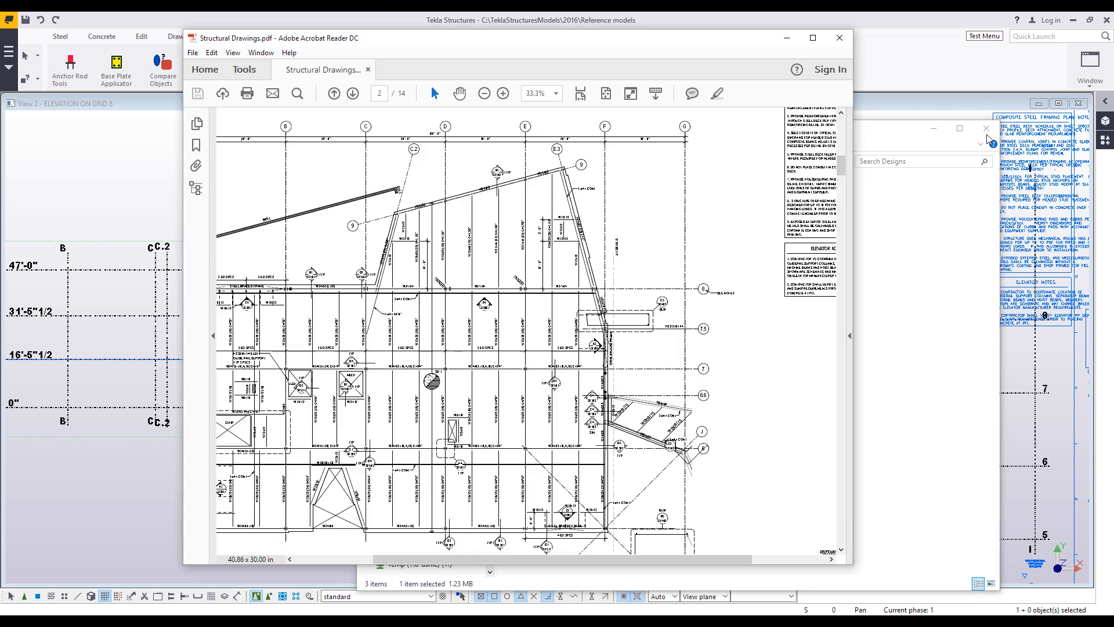
pyautogui.click(987, 129)
pyautogui.doubleClick(708, 36)
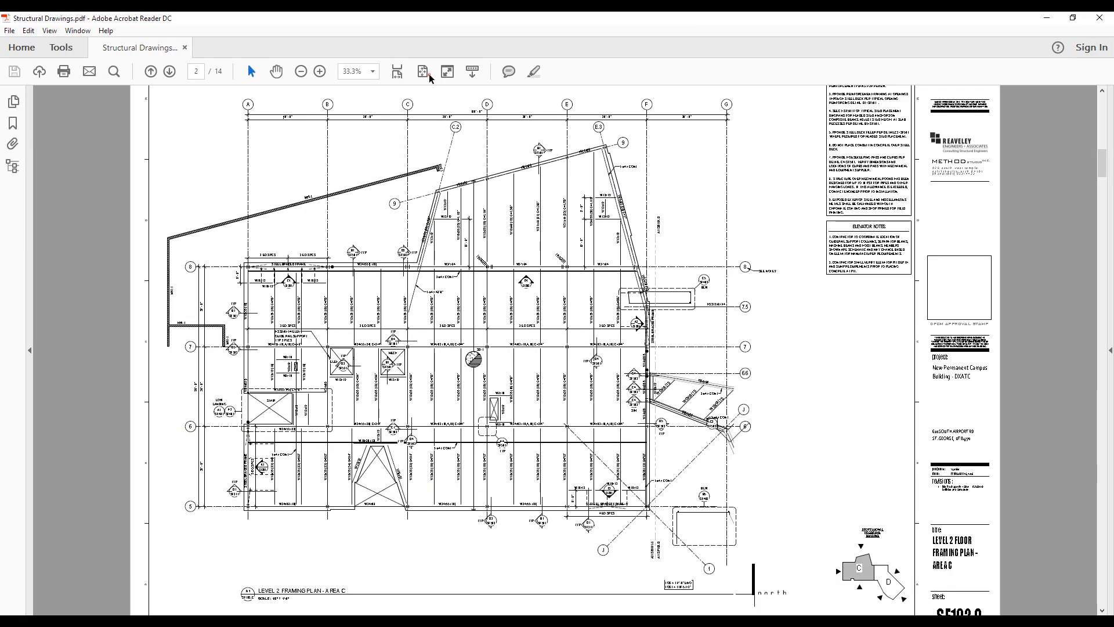
# - Browse the full drawing sheets through to steel truss elevation SF202, close the PDF and return to the grid 8 elevation view
pyautogui.scroll(-10, 429, 181)
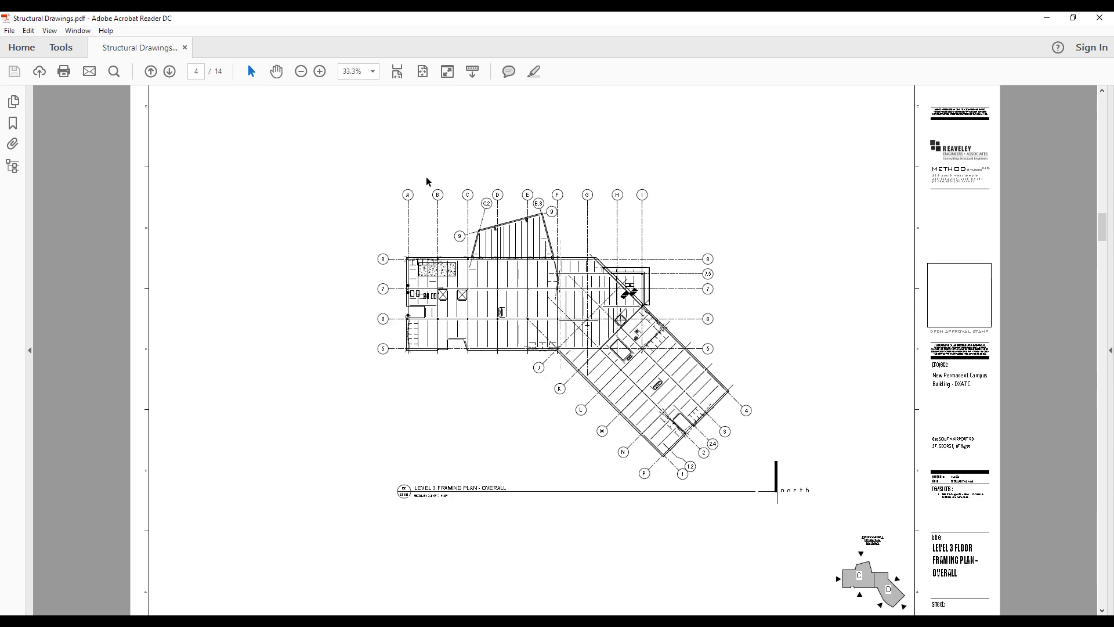
pyautogui.scroll(-5, 435, 115)
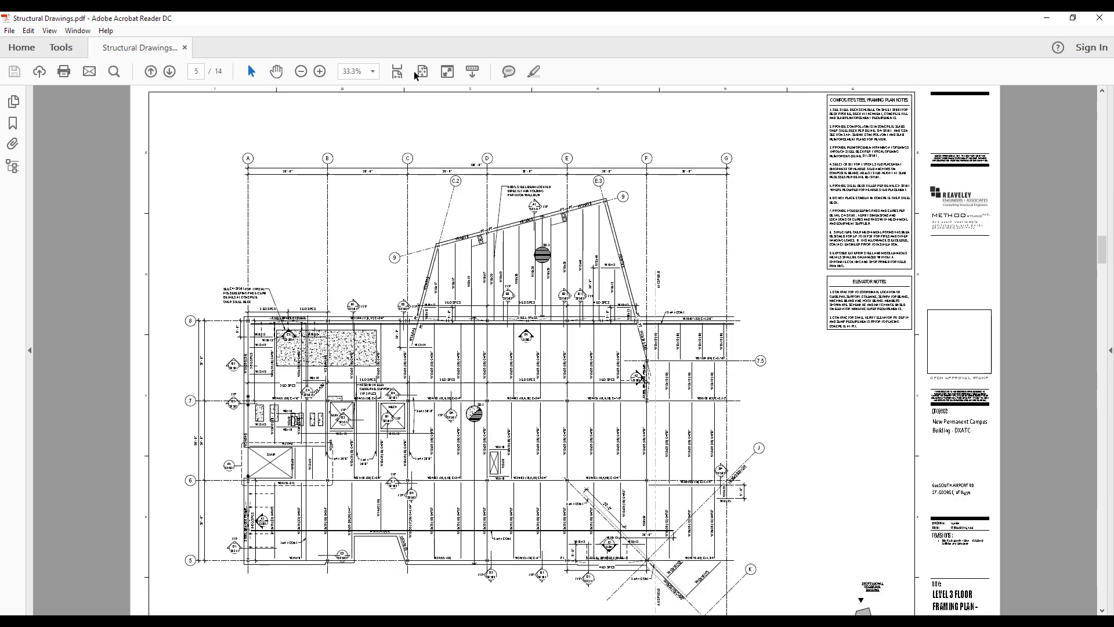
pyautogui.click(423, 72)
pyautogui.scroll(-6, 464, 278)
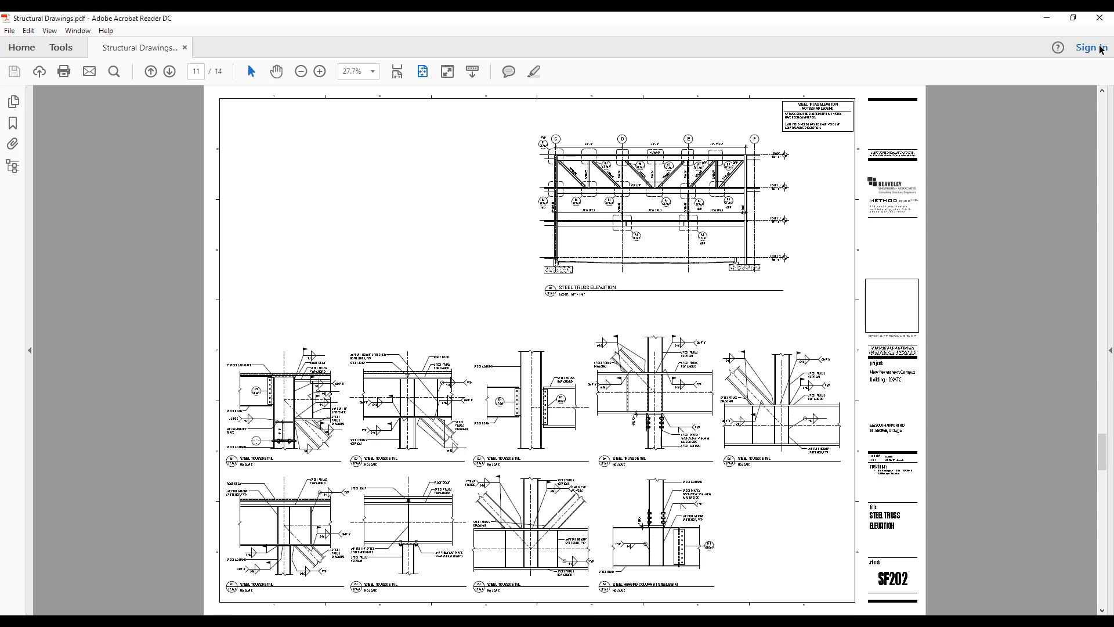
pyautogui.click(1100, 17)
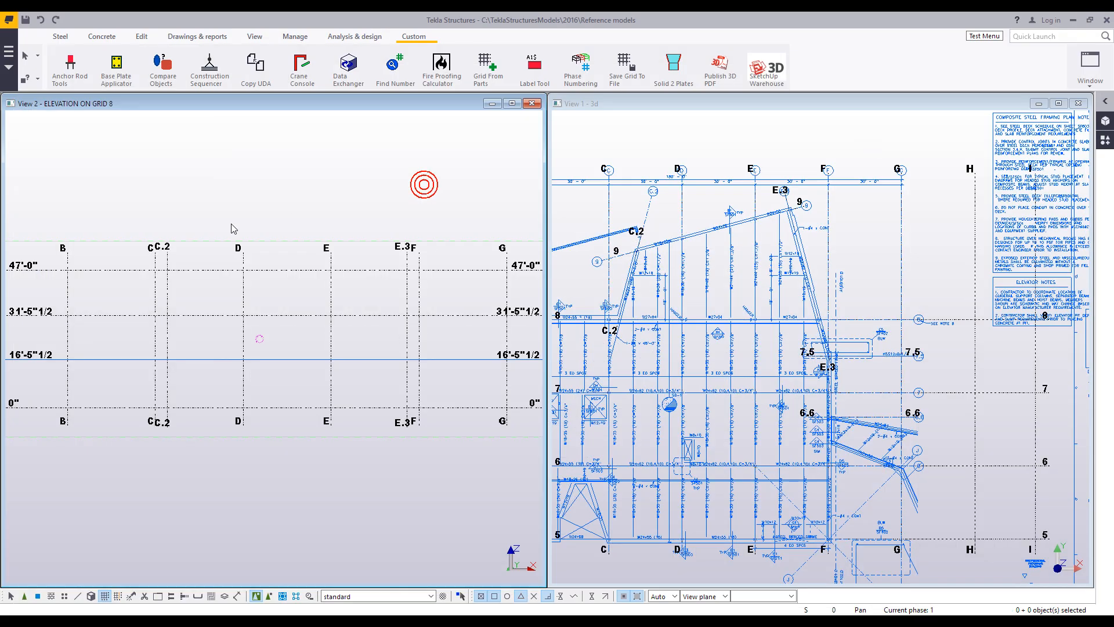
pyautogui.moveTo(232, 228); pyautogui.dragTo(283, 230, button='middle')
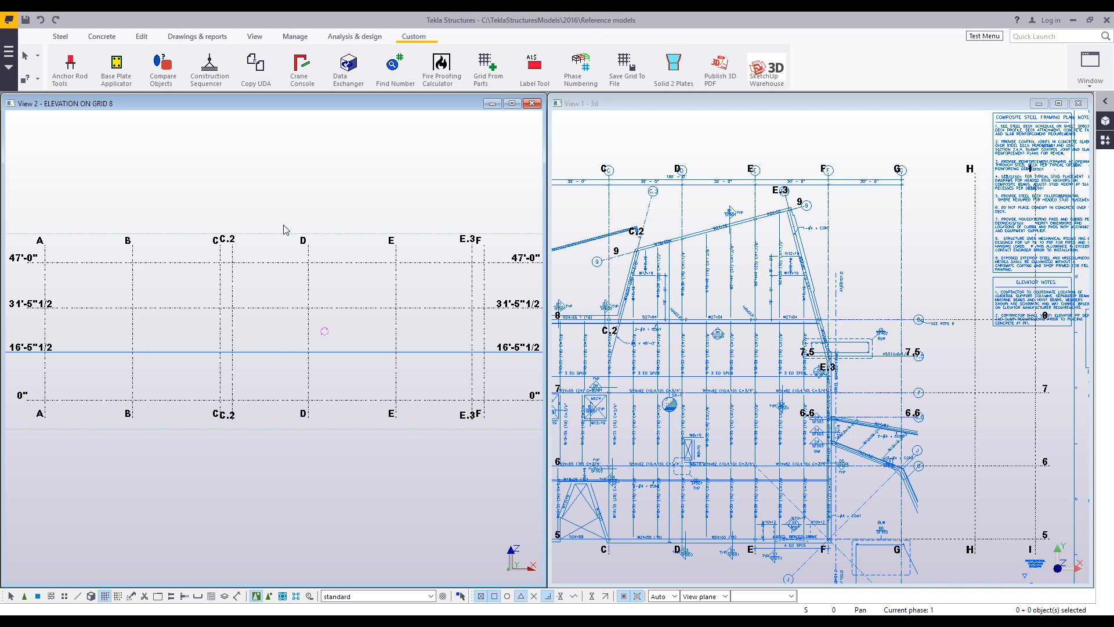
pyautogui.moveTo(338, 207); pyautogui.dragTo(334, 205, button='middle')
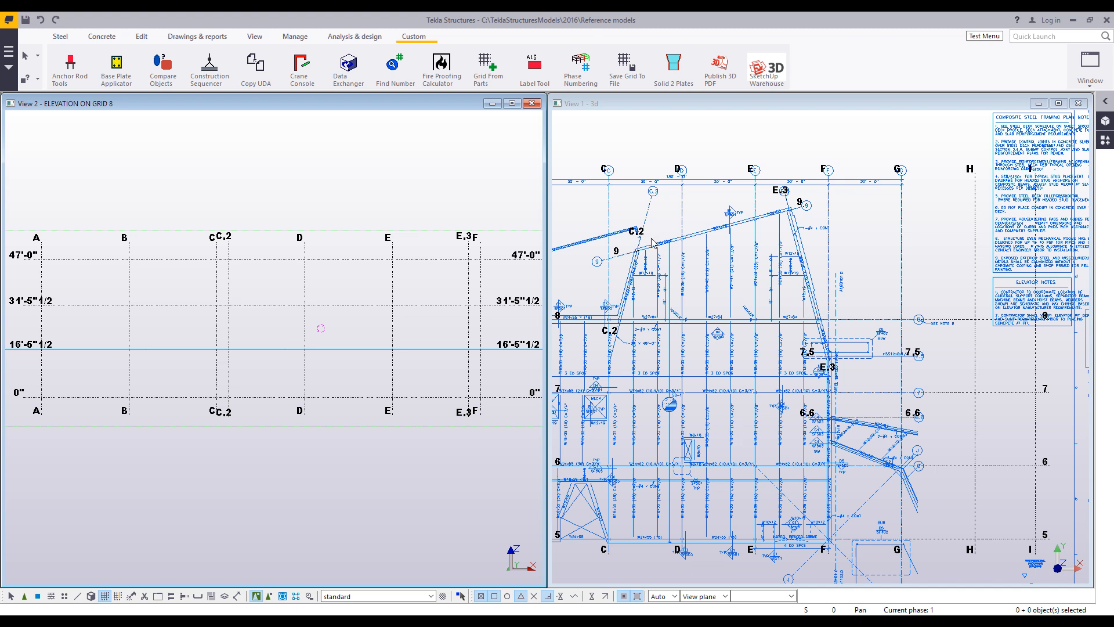
# - Set the work plane using one point, with its origin at the intersection of grid lines H and 7 in the 3D view
pyautogui.click(256, 37)
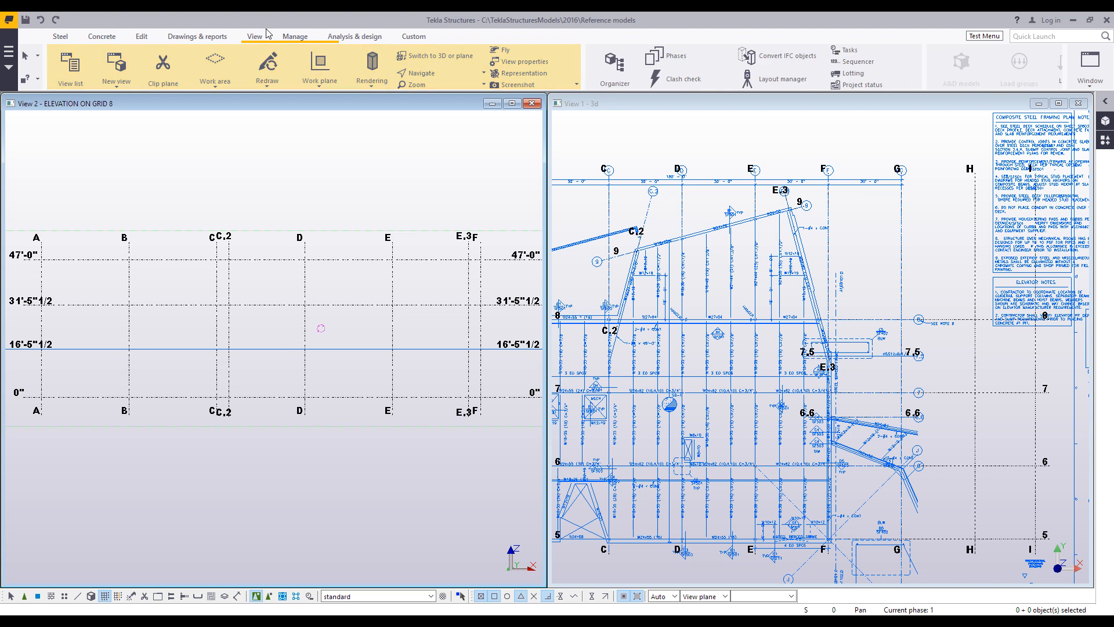
pyautogui.click(324, 87)
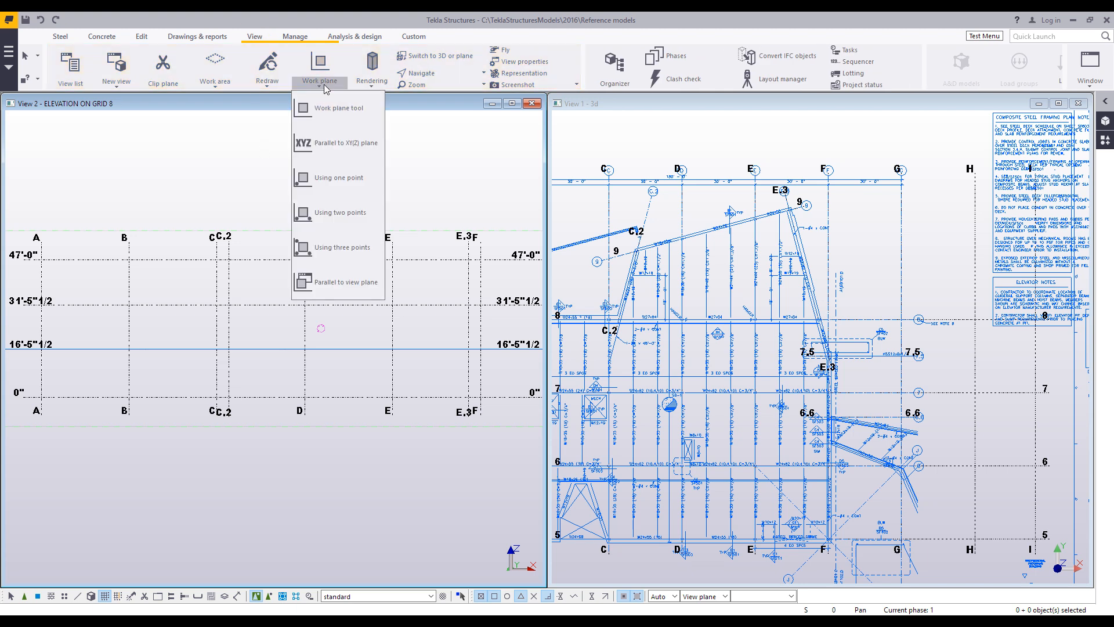
pyautogui.click(348, 182)
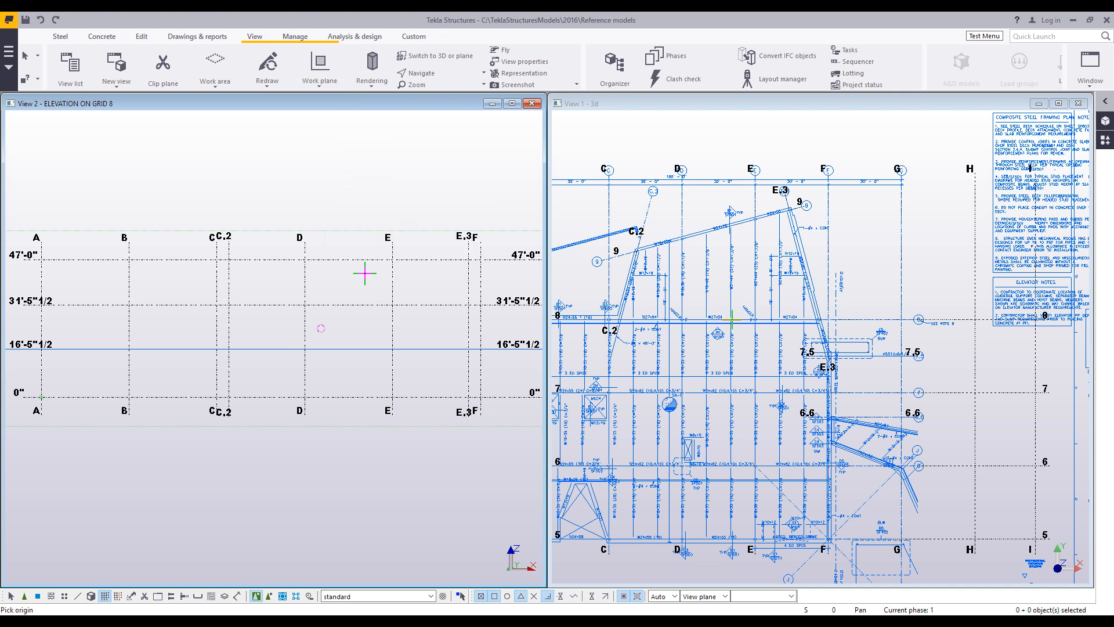
pyautogui.moveTo(668, 435); pyautogui.dragTo(893, 337, button='middle')
pyautogui.moveTo(735, 450); pyautogui.dragTo(805, 367, button='middle')
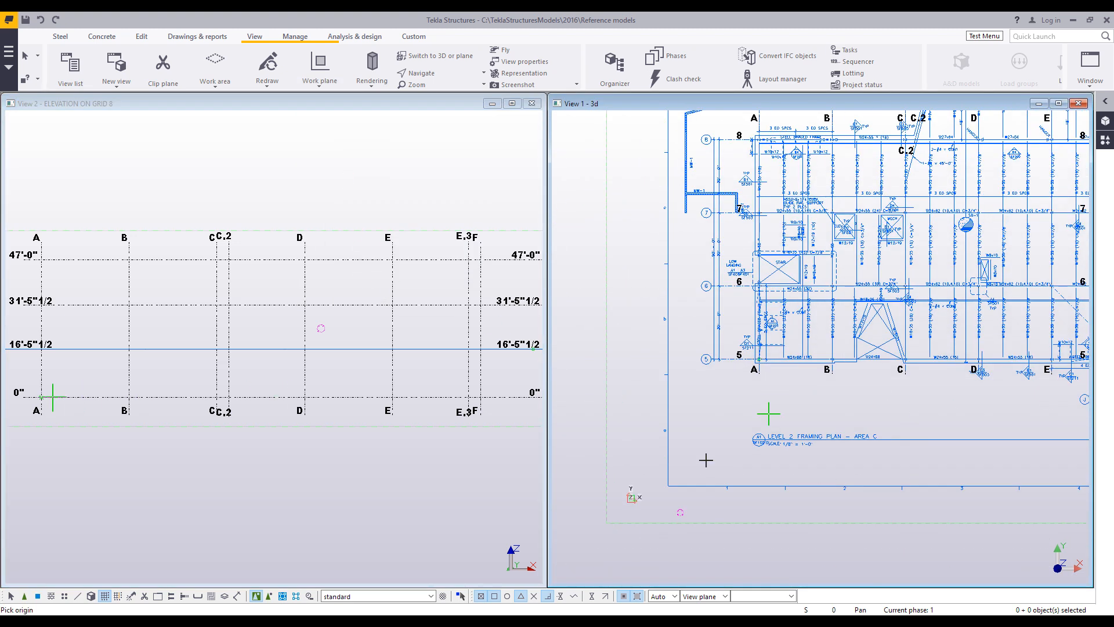
pyautogui.scroll(-4, 642, 489)
pyautogui.moveTo(828, 437); pyautogui.dragTo(612, 452, button='middle')
pyautogui.scroll(5, 790, 357)
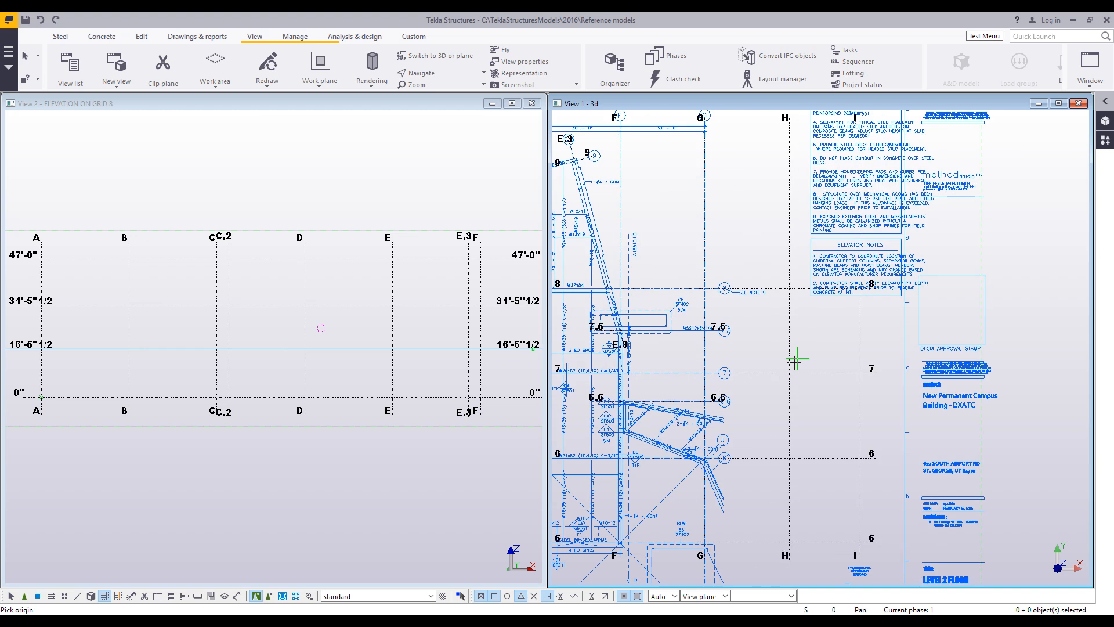
pyautogui.click(791, 367)
pyautogui.scroll(4, 810, 380)
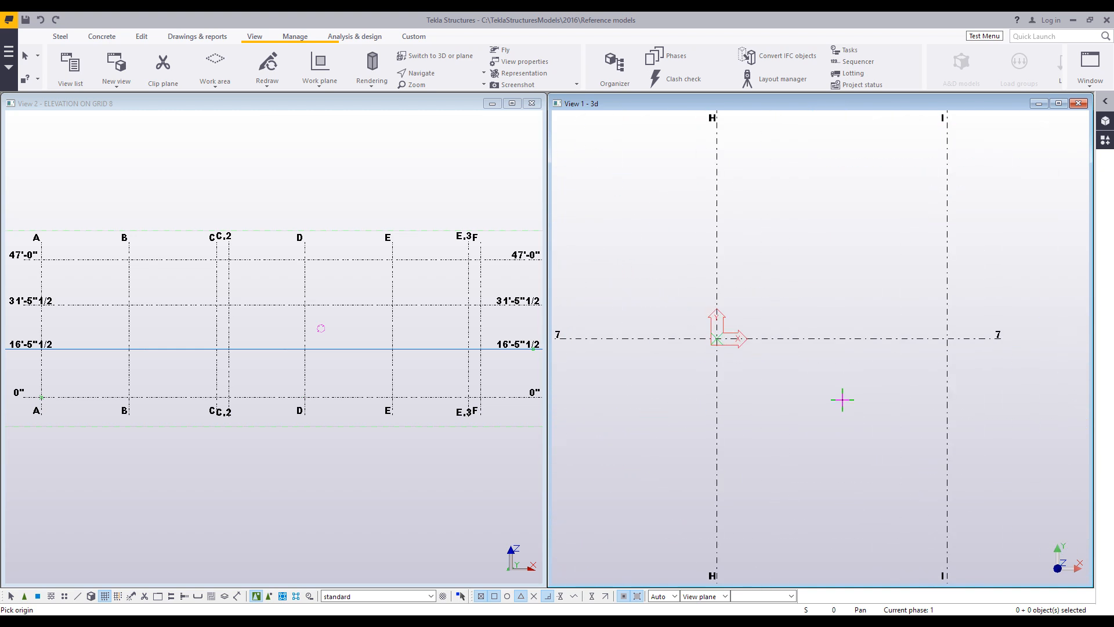
pyautogui.rightClick(791, 253)
pyautogui.click(801, 259)
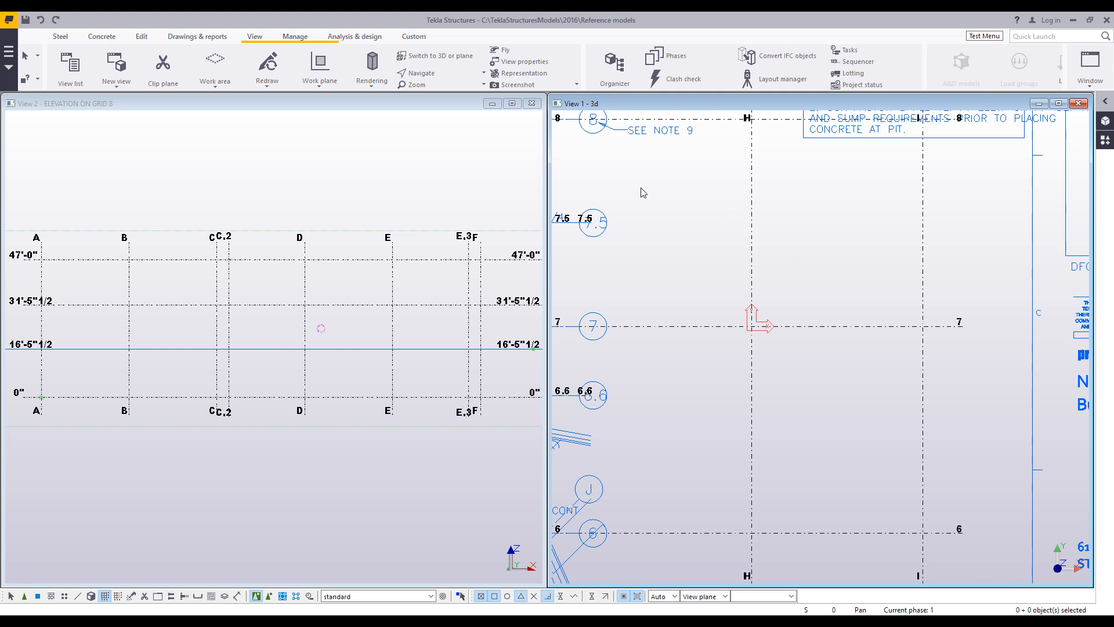
# - Set the work plane using two points, with the origin at grid H/6 and the positive X direction along grid line H toward grid 7
pyautogui.click(327, 88)
pyautogui.click(336, 212)
pyautogui.click(752, 532)
pyautogui.click(751, 380)
pyautogui.moveTo(790, 450); pyautogui.dragTo(801, 346, button='middle')
pyautogui.scroll(3, 801, 382)
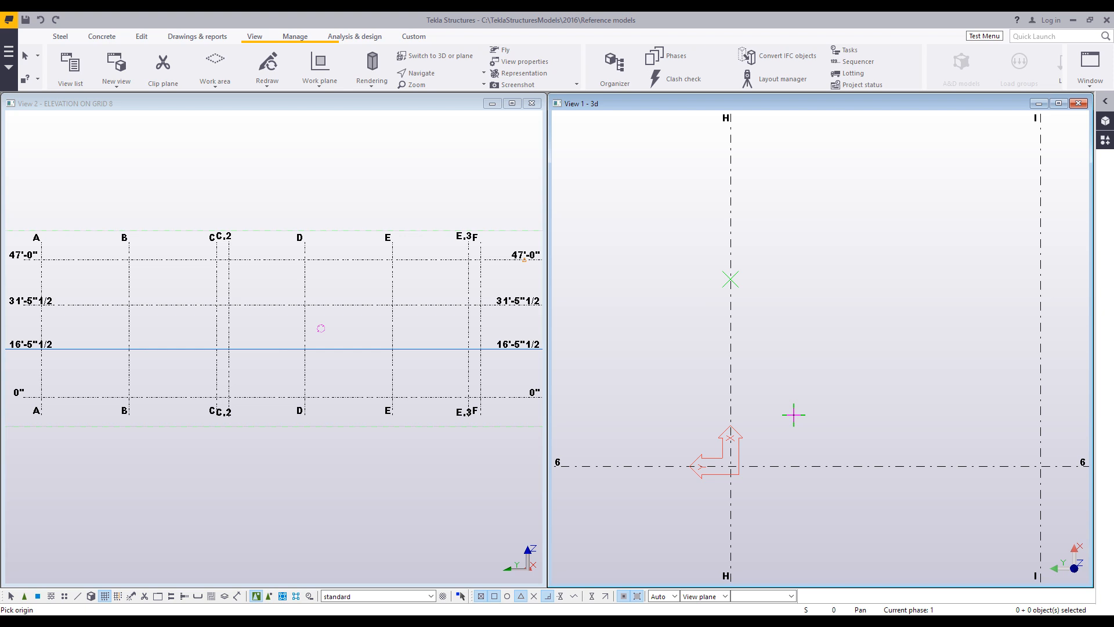
# - Set a skewed work plane using three points: origin at grid H/6, X direction toward grid line I, and Y direction toward grid line 7
pyautogui.click(319, 82)
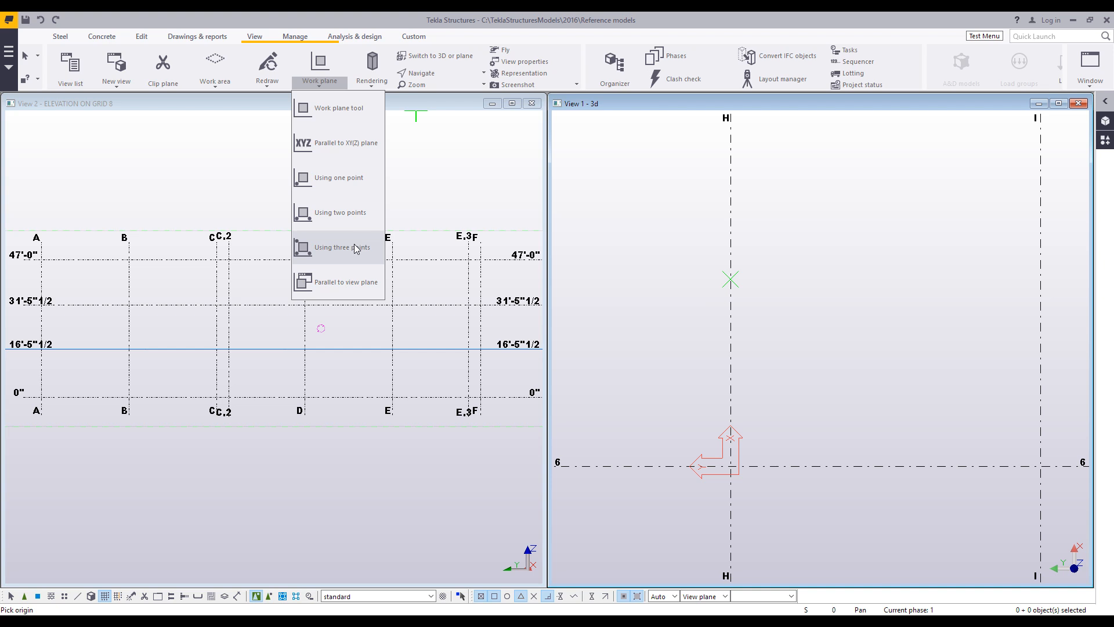
pyautogui.click(355, 248)
pyautogui.scroll(-3, 716, 368)
pyautogui.click(726, 429)
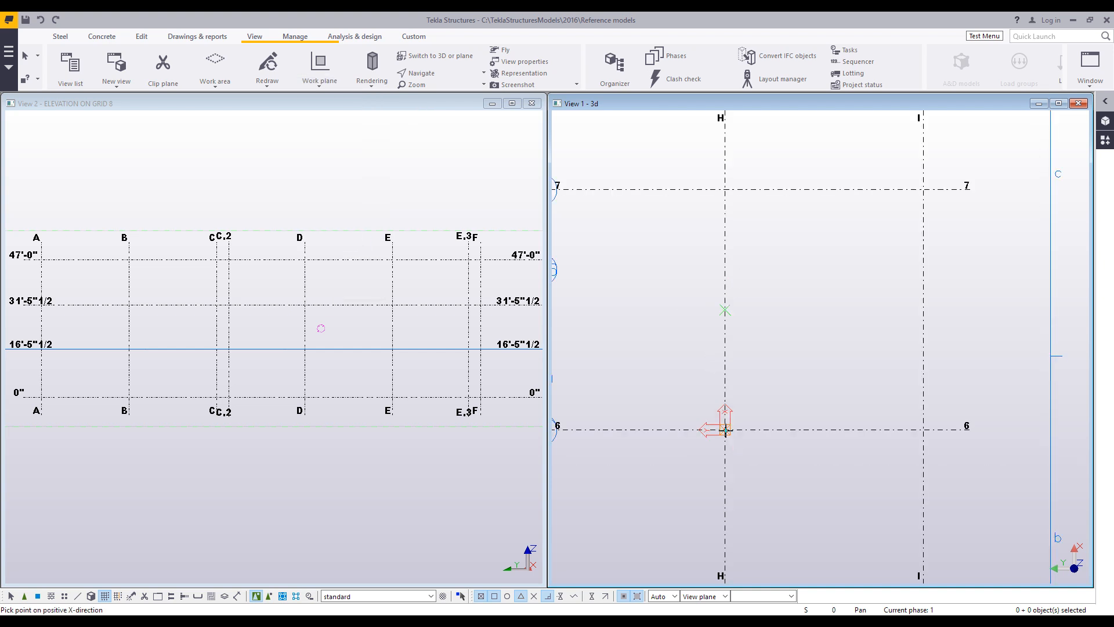
pyautogui.click(923, 310)
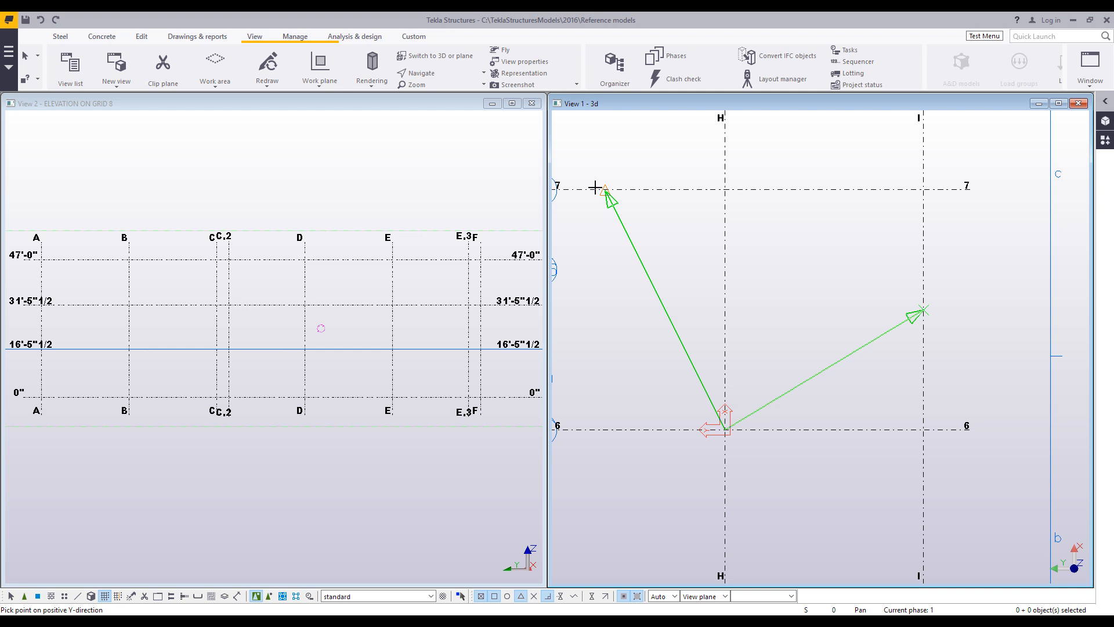
pyautogui.click(595, 187)
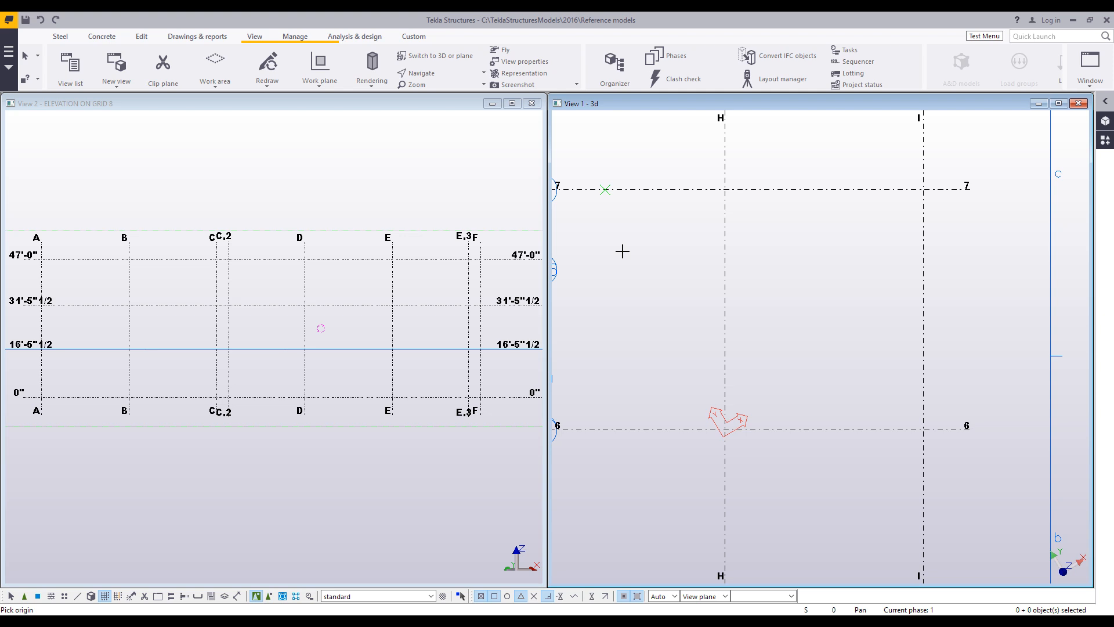
pyautogui.rightClick(377, 152)
pyautogui.click(385, 159)
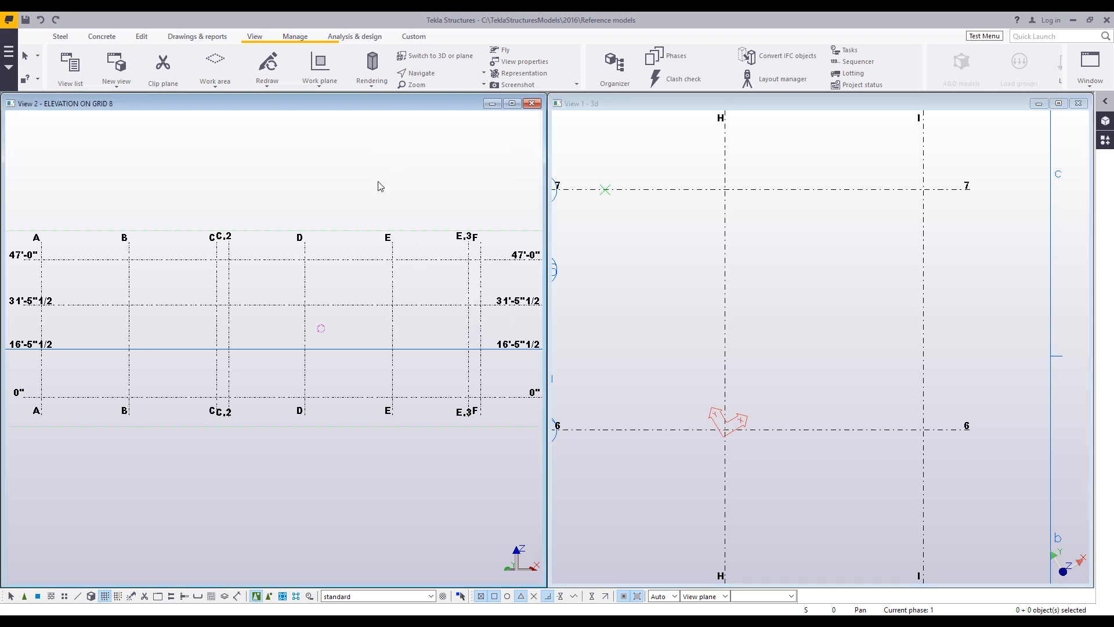
# - Set the work plane parallel to the view plane of the ELEVATION ON GRID 8 view
pyautogui.click(325, 85)
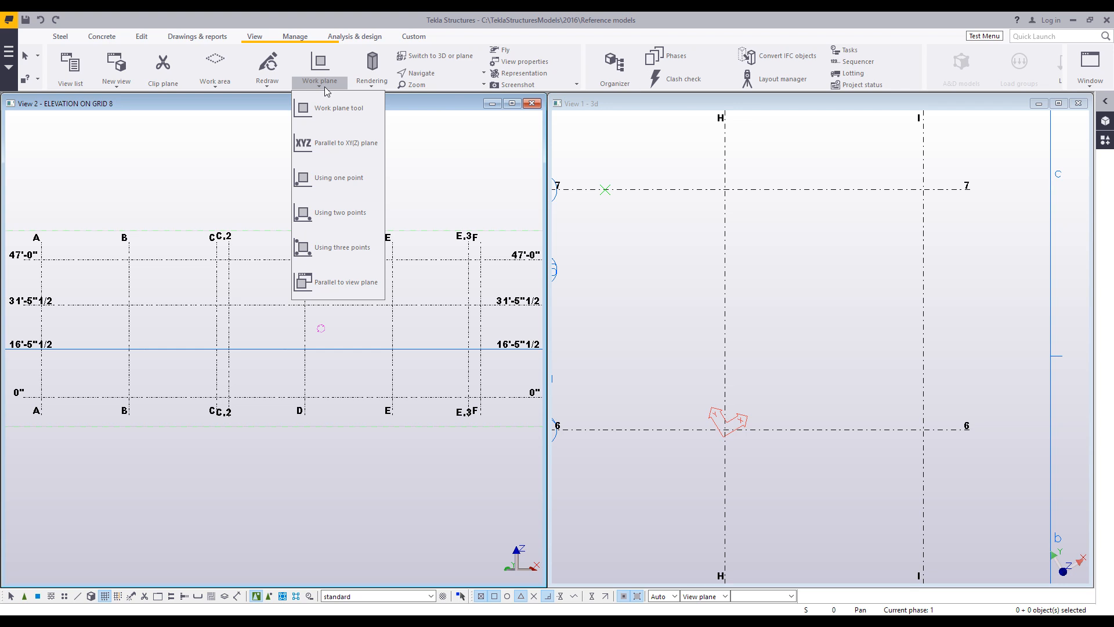
pyautogui.click(346, 284)
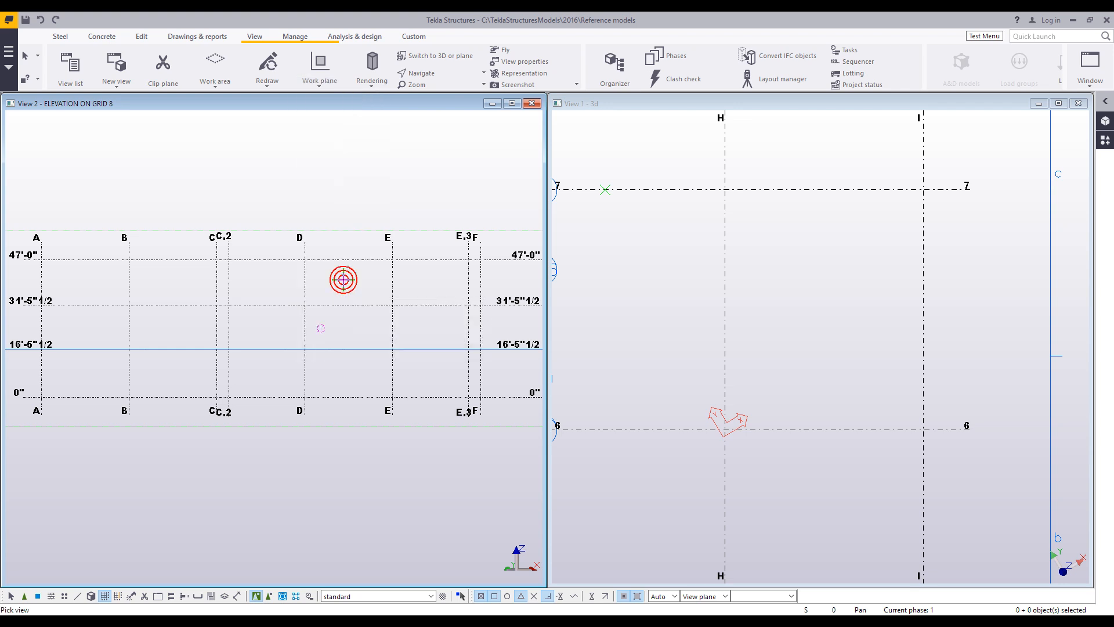
pyautogui.click(310, 181)
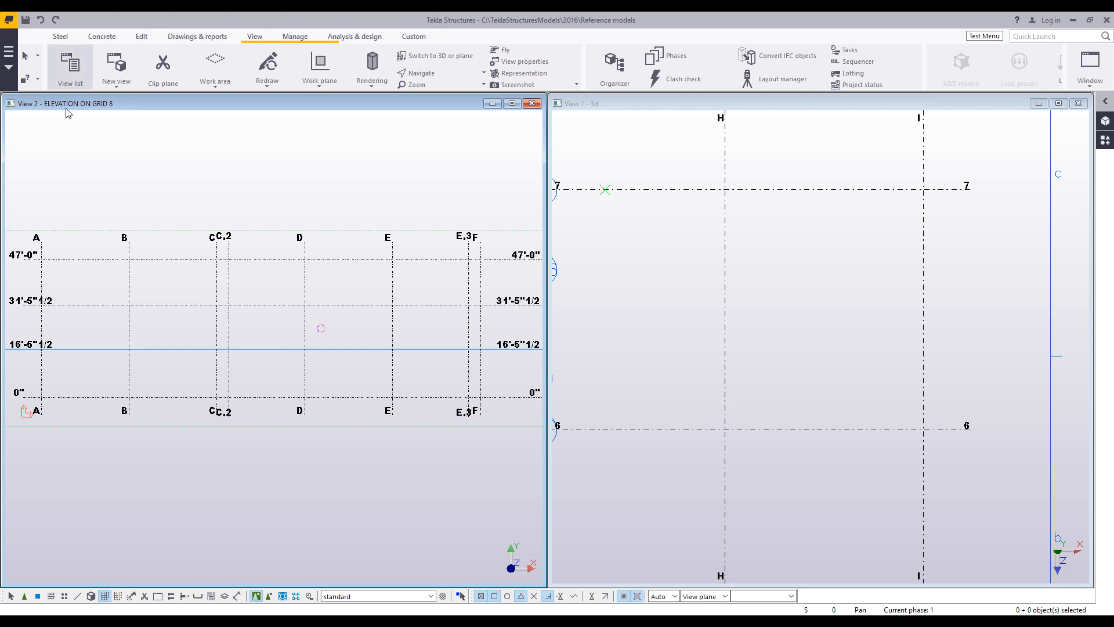
# - Insert page 11 of Structural Drawings.pdf as a PDF reference model at scale 1:1, placed at grid A and elevation 0" in the grid 8 elevation
pyautogui.click(9, 70)
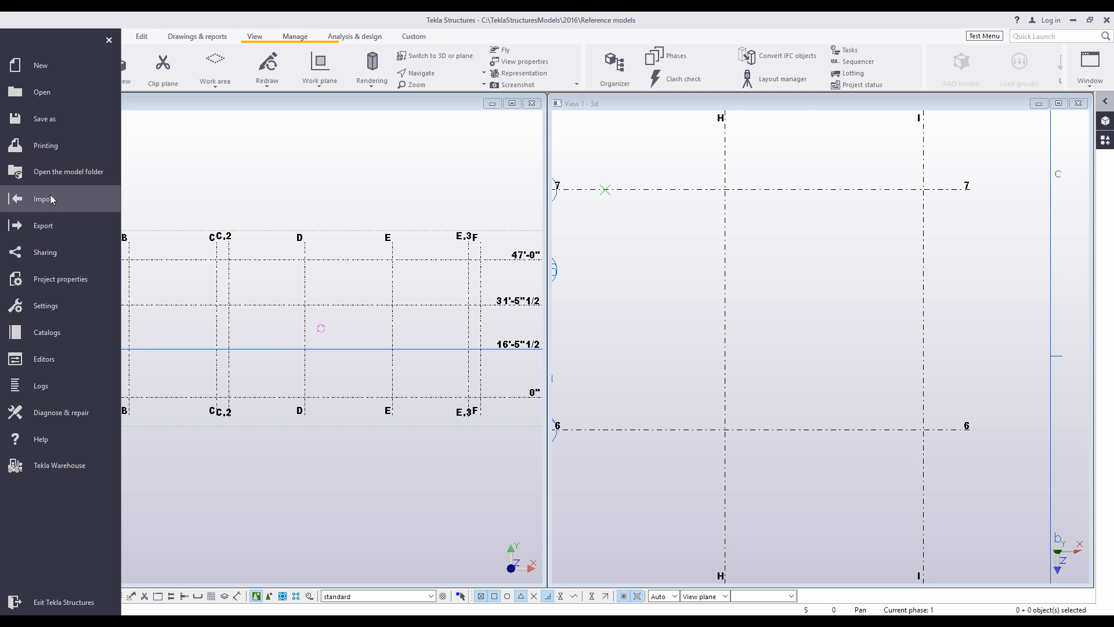
pyautogui.click(87, 199)
pyautogui.click(162, 80)
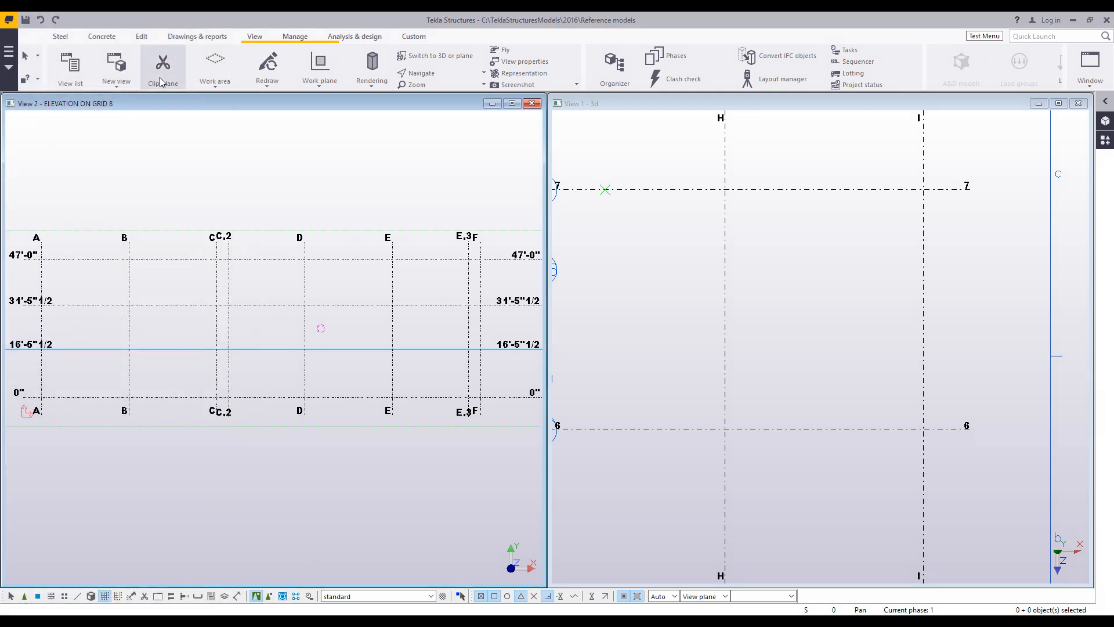
pyautogui.click(424, 168)
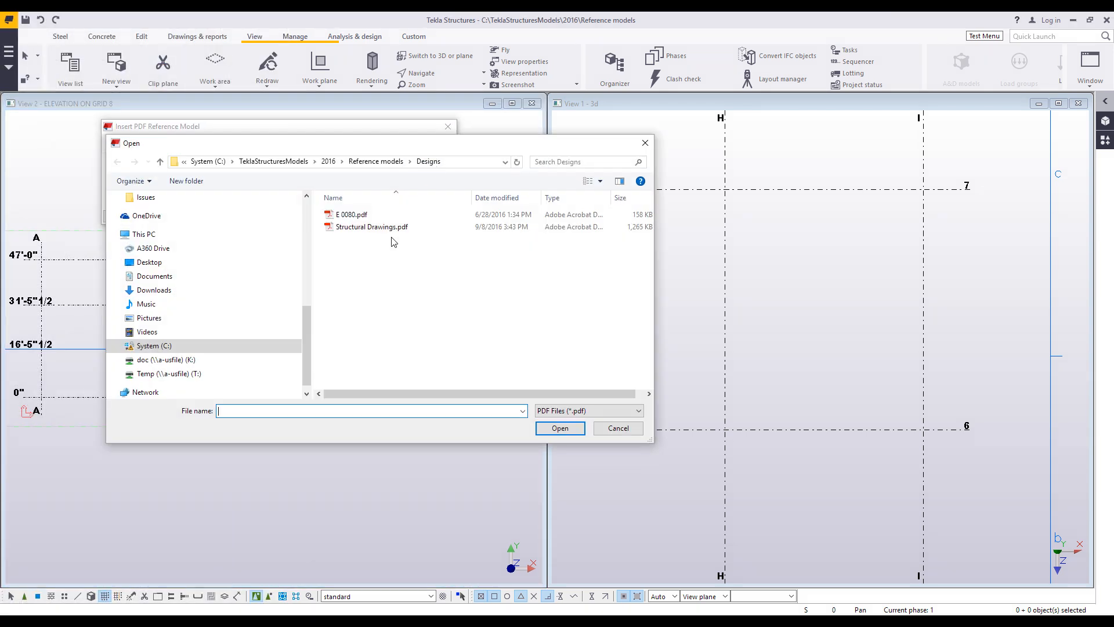
pyautogui.click(383, 227)
pyautogui.click(540, 430)
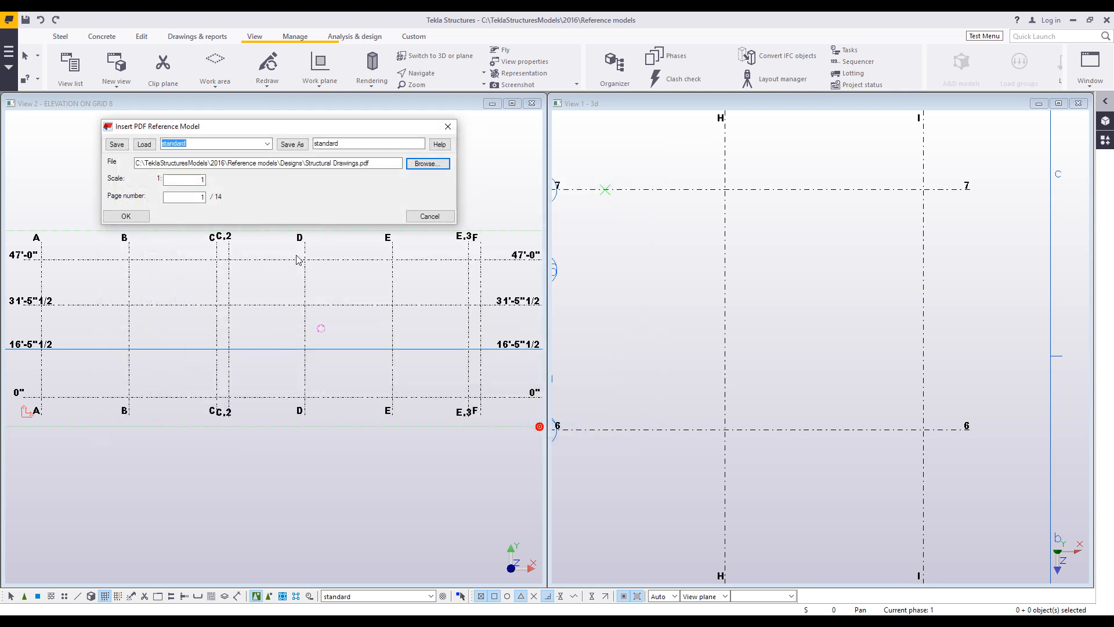
pyautogui.click(197, 197)
pyautogui.write('11')
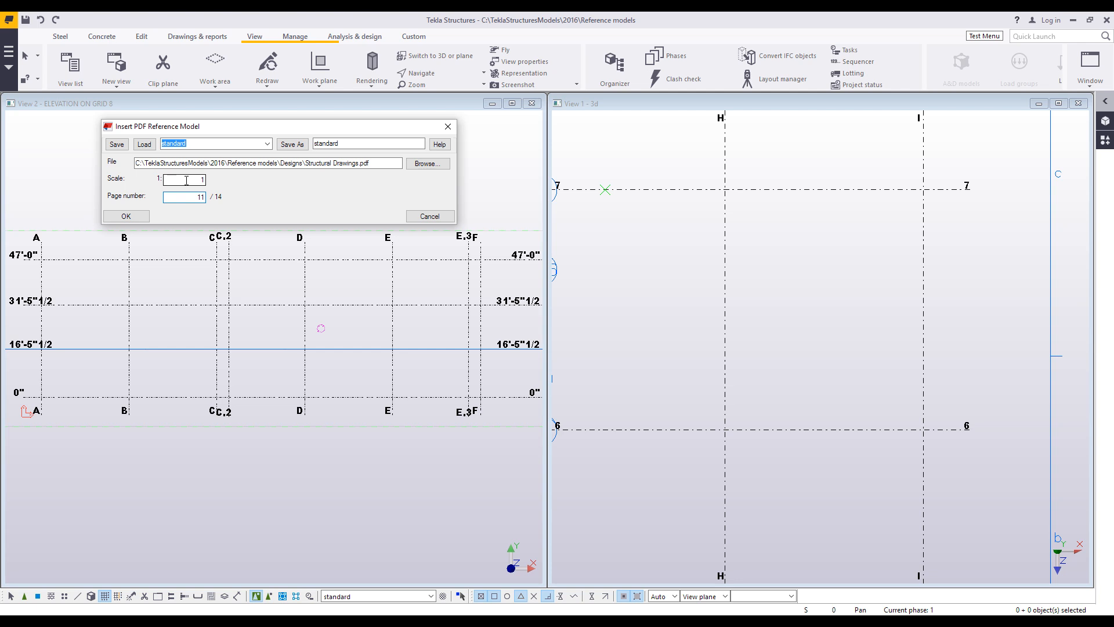
pyautogui.click(141, 219)
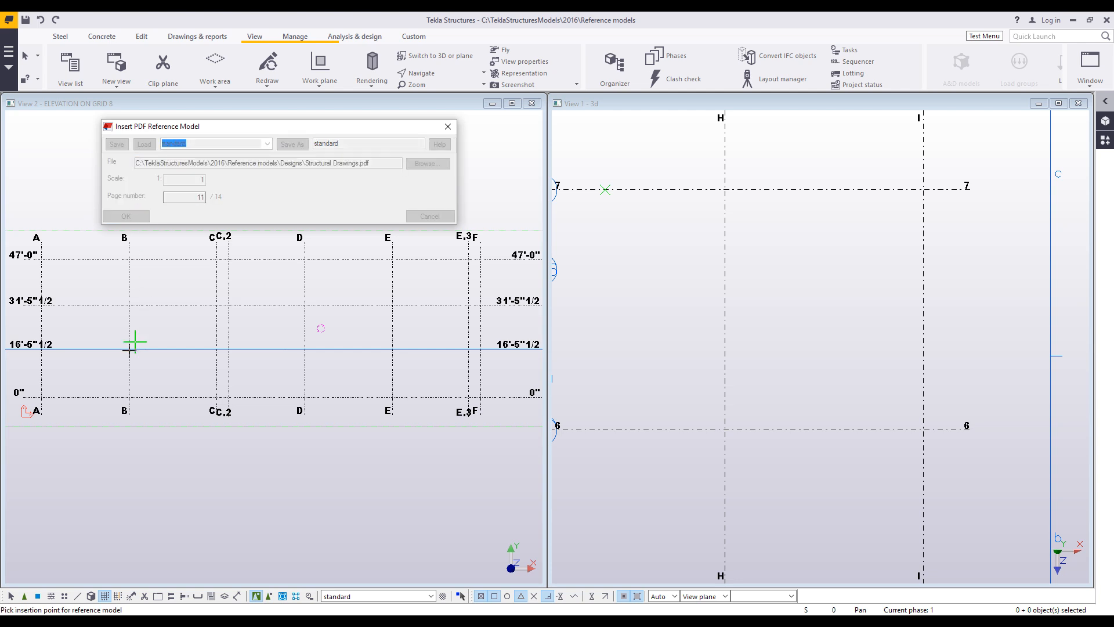
pyautogui.click(41, 397)
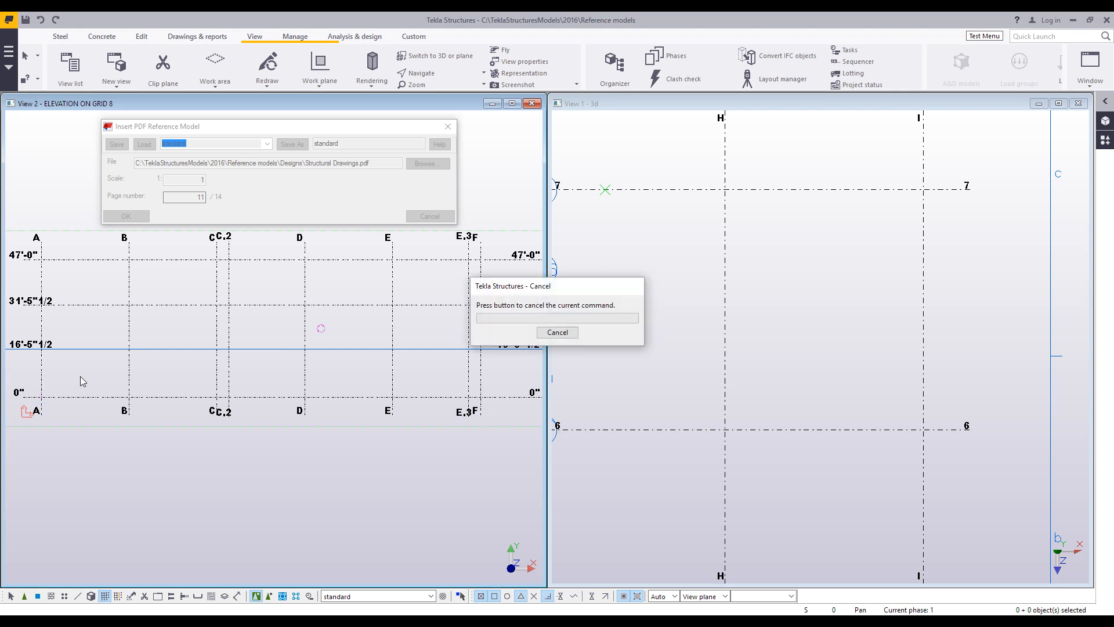
# - Examine the inserted sheet's size and orientation on grid 8 in the elevation and in the 3D view switched out of plane mode
pyautogui.scroll(5, 259, 377)
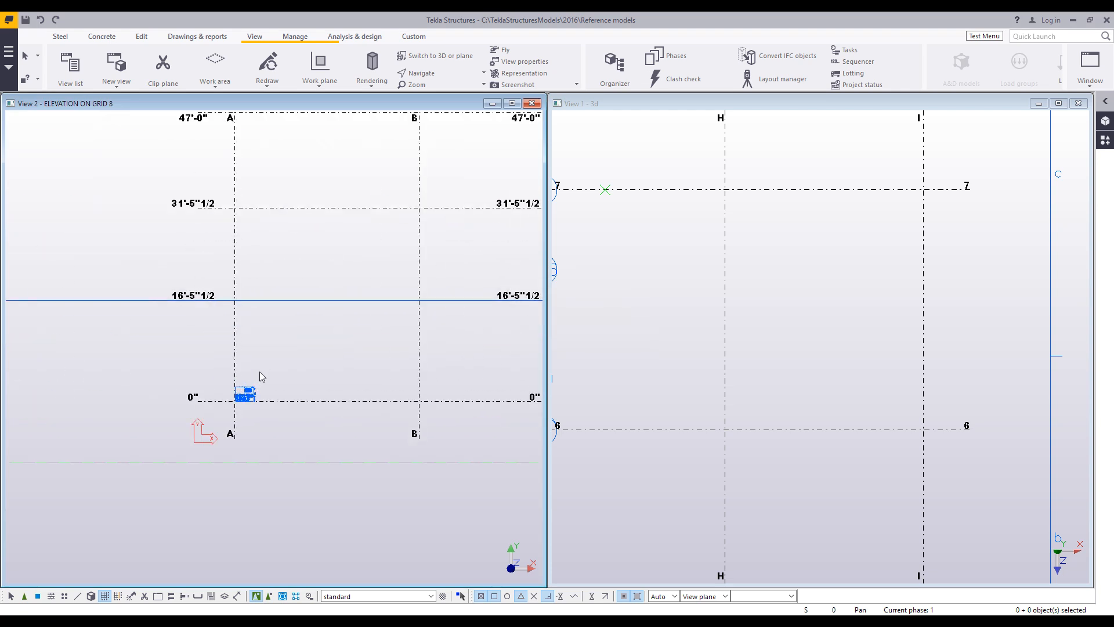
pyautogui.moveTo(267, 387); pyautogui.dragTo(293, 300, button='middle')
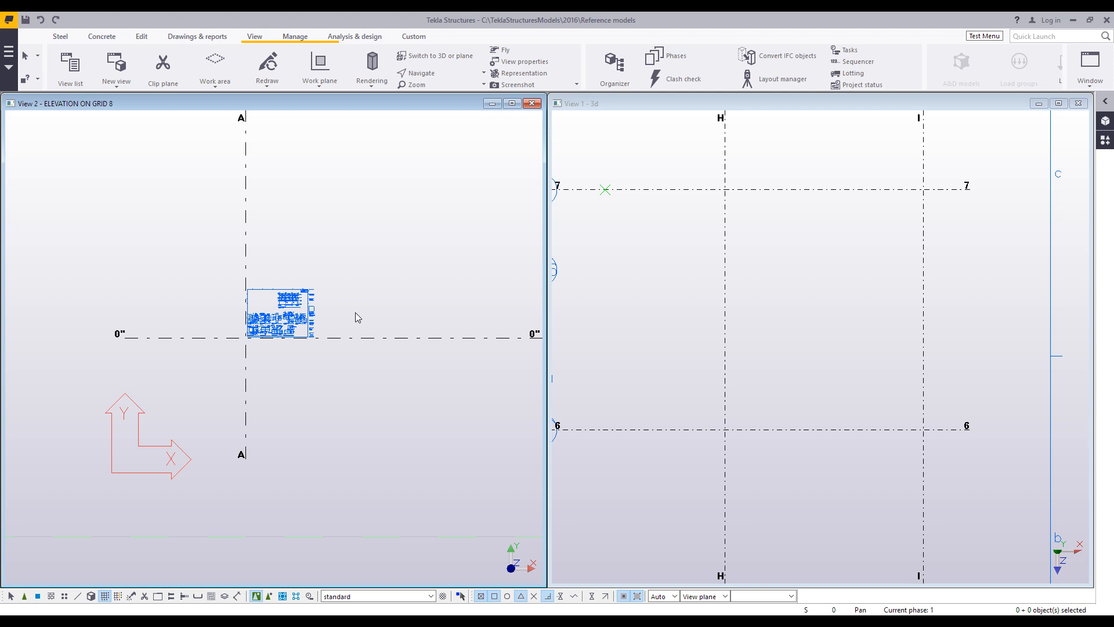
pyautogui.scroll(-10, 757, 316)
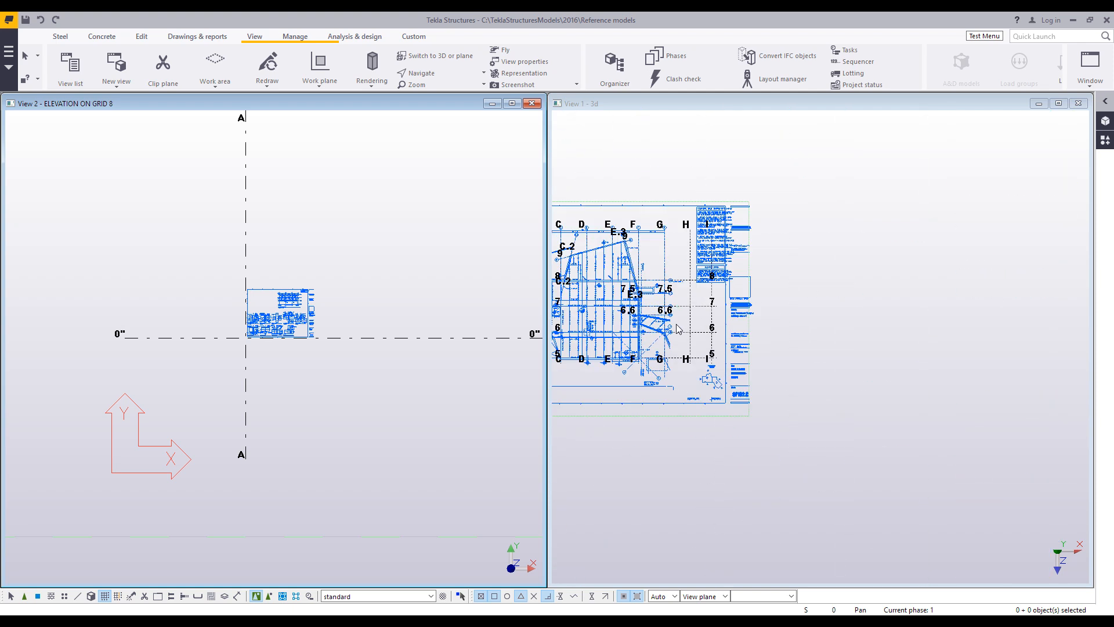
pyautogui.hotkey('ctrl', 'p')
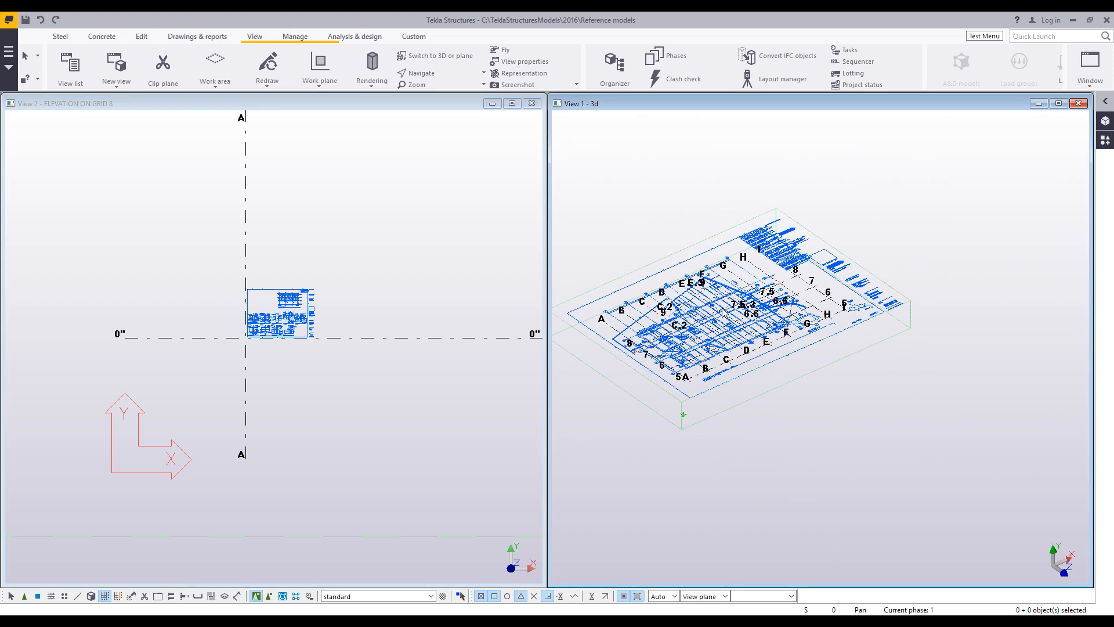
pyautogui.scroll(6, 638, 353)
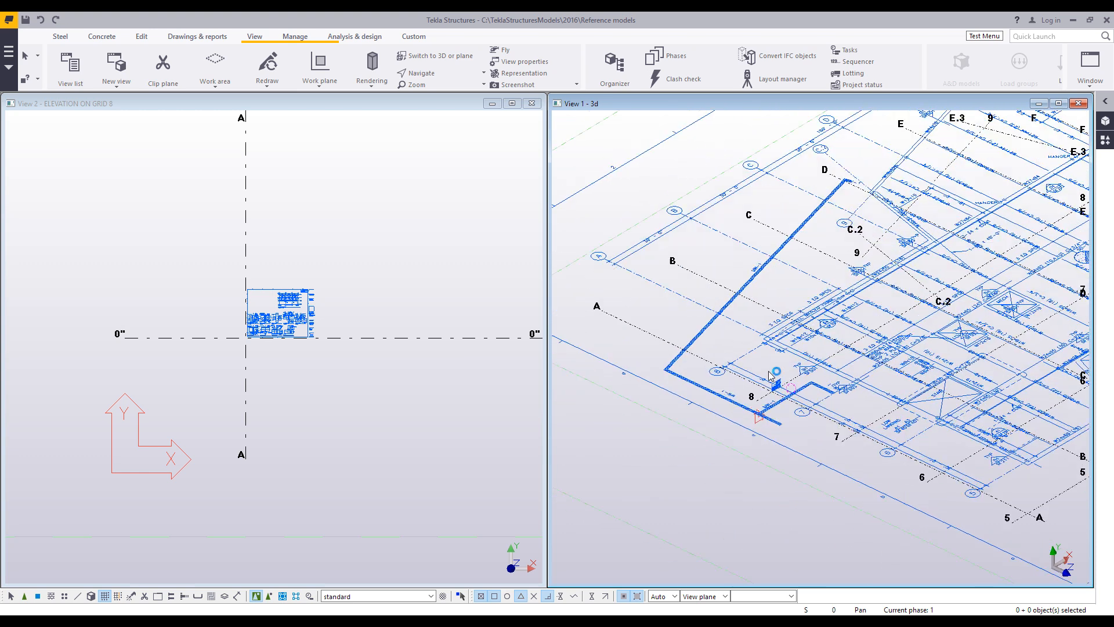
pyautogui.scroll(5, 775, 389)
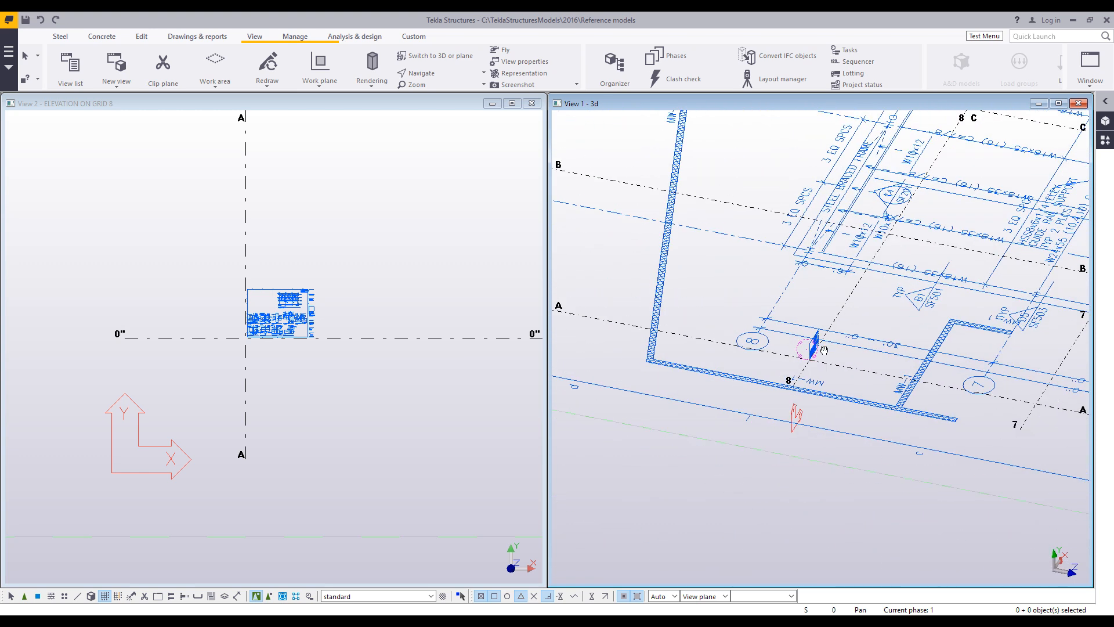
pyautogui.keyDown('ctrl'); pyautogui.moveTo(918, 345); pyautogui.dragTo(996, 323, button='middle'); pyautogui.keyUp('ctrl')
pyautogui.scroll(1, 836, 368)
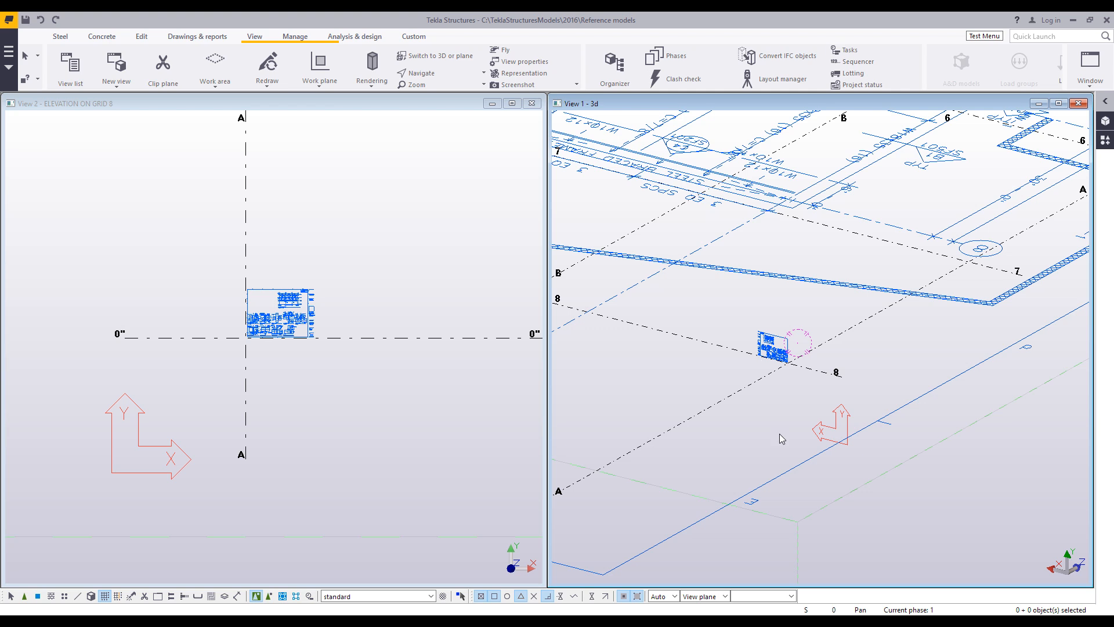
pyautogui.keyDown('ctrl'); pyautogui.moveTo(769, 365); pyautogui.dragTo(698, 327, button='middle'); pyautogui.keyUp('ctrl')
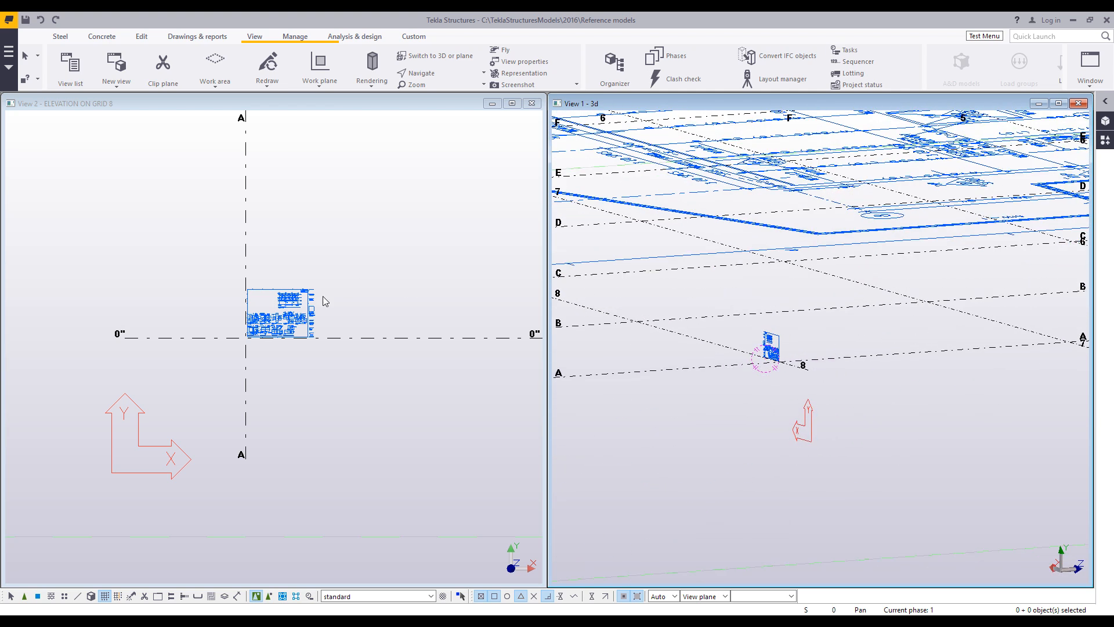
# - Scale the inserted sheet with ReferenceModelScale, picking the grid C and D dimension points on its truss elevation and entering 30'-0 as the distance
pyautogui.scroll(5, 313, 308)
pyautogui.scroll(3, 264, 269)
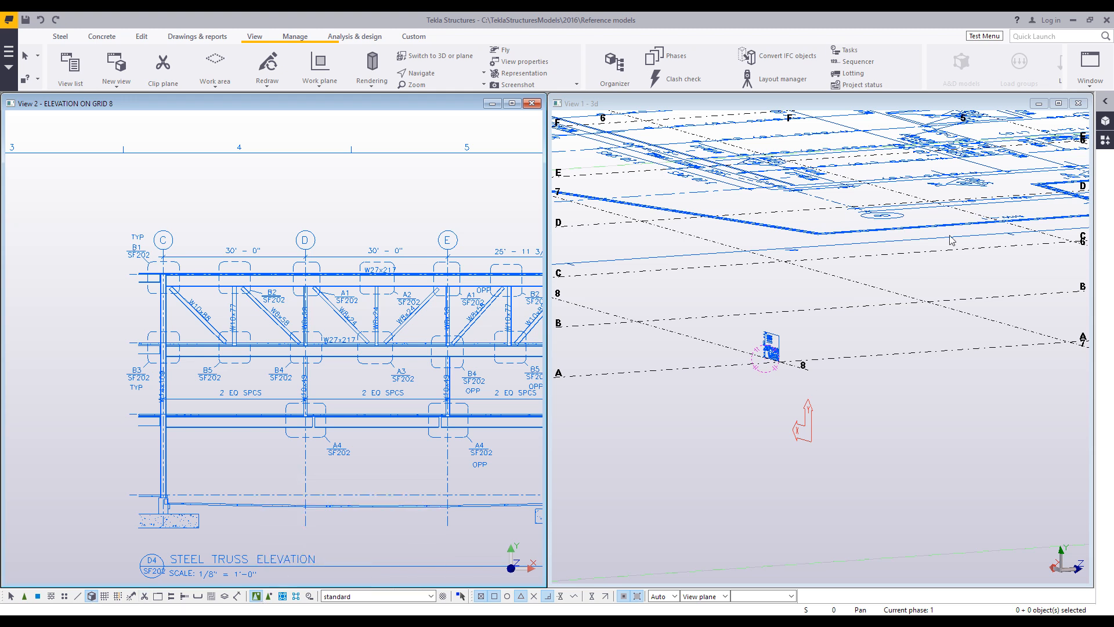
pyautogui.click(1105, 142)
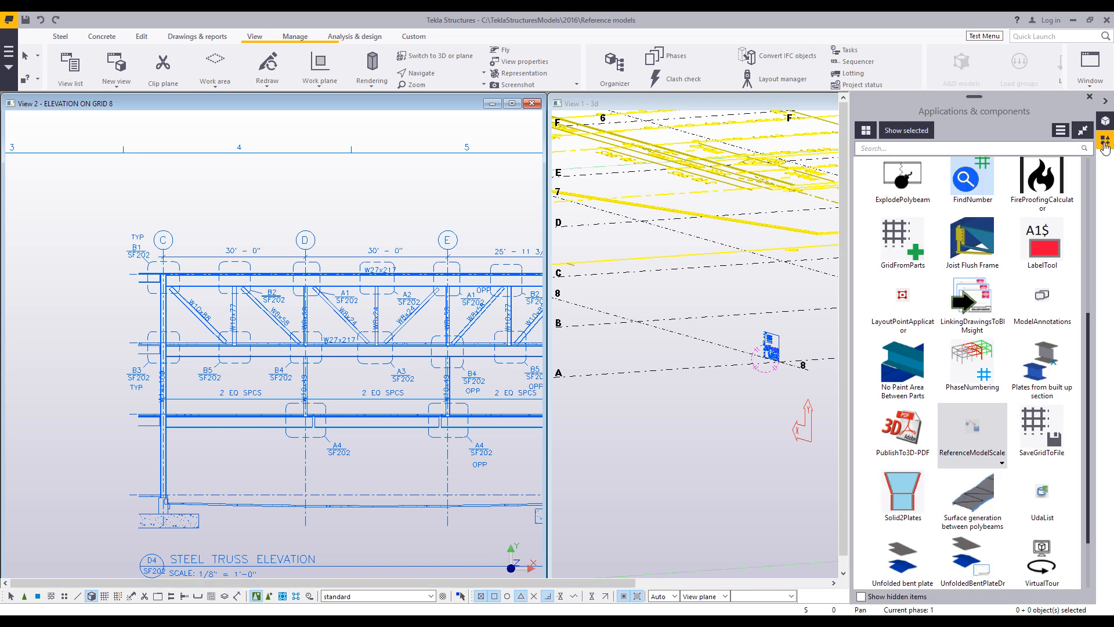
pyautogui.doubleClick(980, 432)
pyautogui.click(340, 414)
pyautogui.scroll(5, 179, 237)
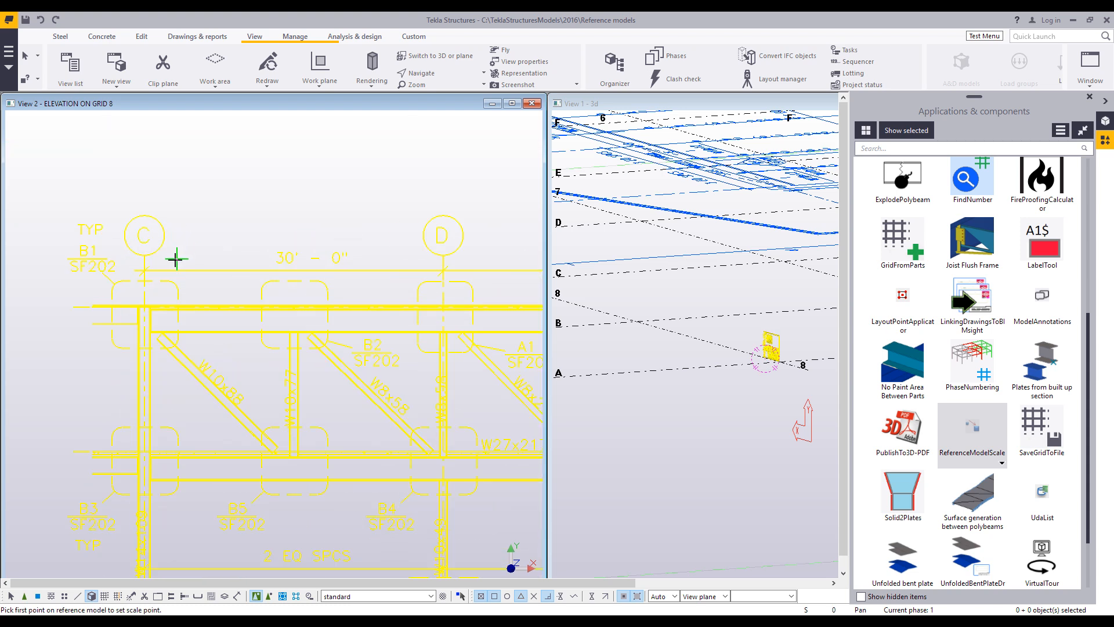
pyautogui.click(134, 268)
pyautogui.scroll(-3, 136, 269)
pyautogui.moveTo(493, 254); pyautogui.dragTo(348, 273, button='middle')
pyautogui.scroll(3, 342, 276)
pyautogui.click(349, 288)
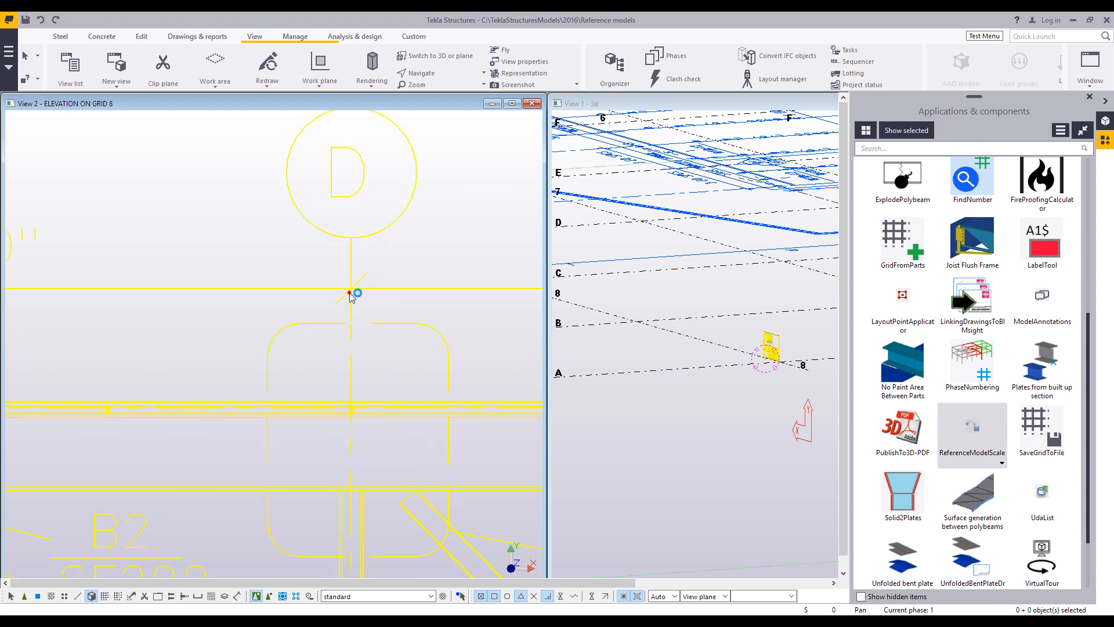
pyautogui.moveTo(134, 244); pyautogui.dragTo(363, 228, button='middle')
pyautogui.scroll(-3, 363, 228)
pyautogui.click(173, 115)
pyautogui.doubleClick(176, 113)
pyautogui.write("30'-0")
pyautogui.click(235, 115)
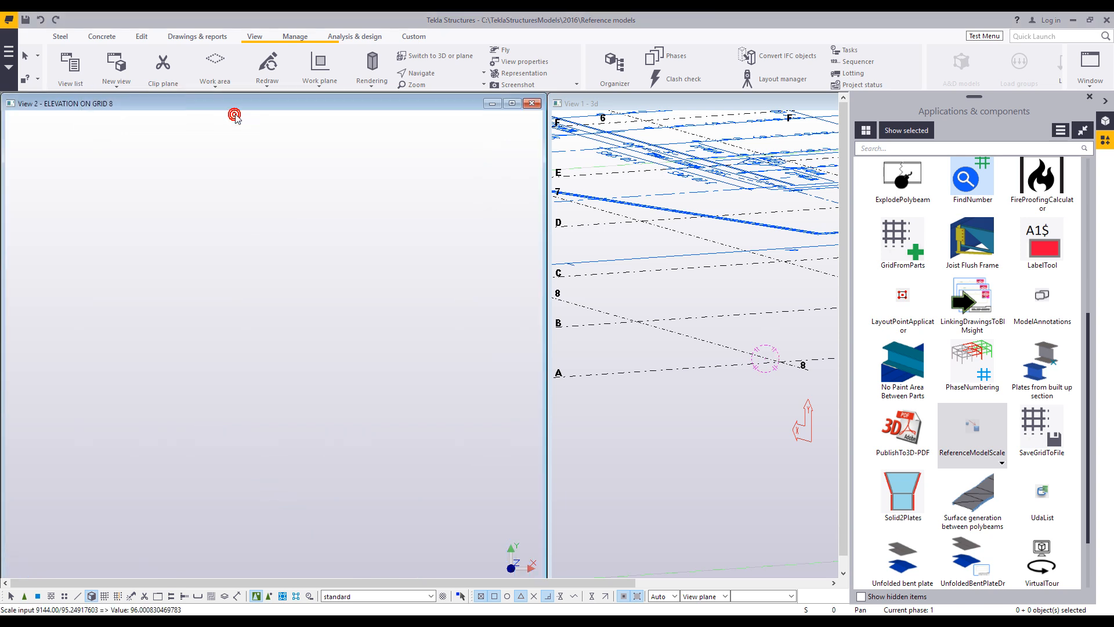
# - Fit the work areas of the grid 8 elevation and the 3D view around the whole model, including the scaled sheet
pyautogui.scroll(-8, 278, 262)
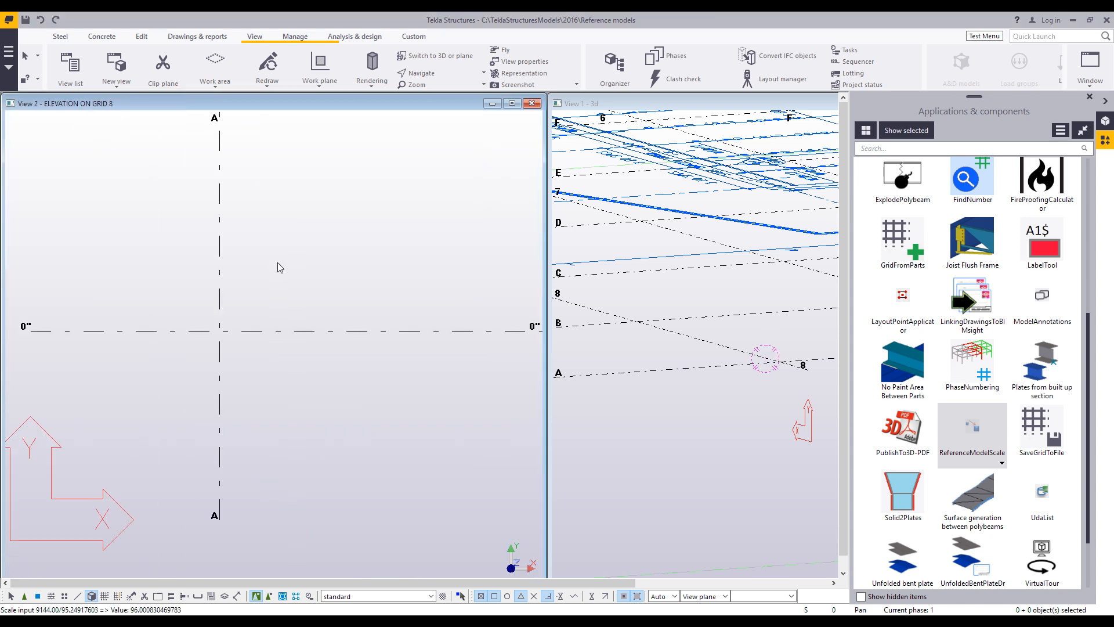
pyautogui.moveTo(377, 235); pyautogui.dragTo(219, 321, button='middle')
pyautogui.scroll(-2, 220, 327)
pyautogui.rightClick(256, 268)
pyautogui.click(214, 234)
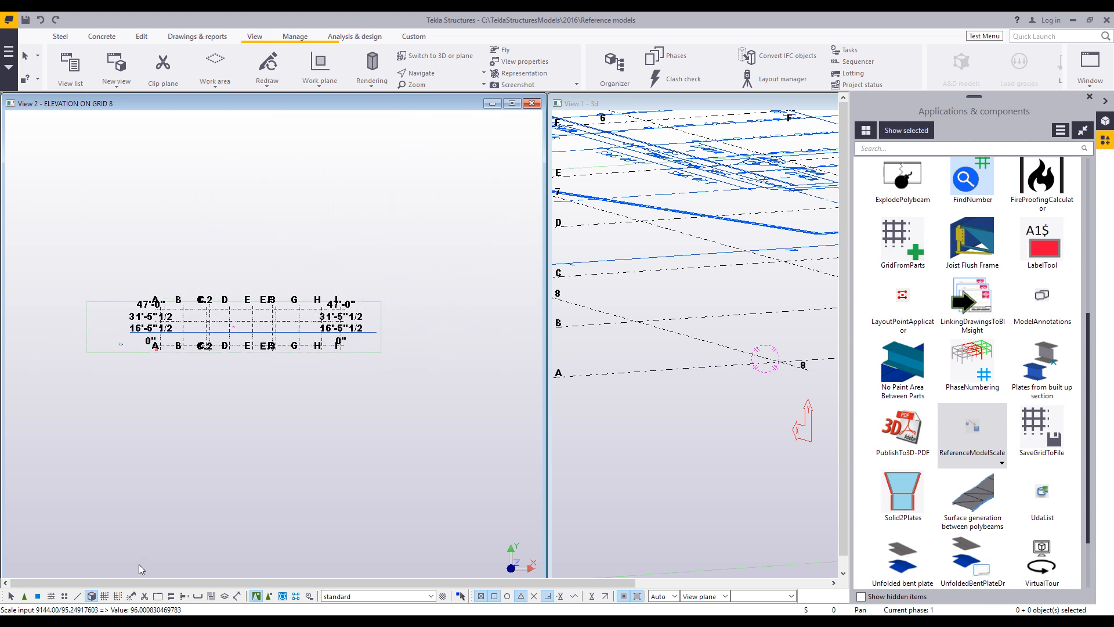
pyautogui.rightClick(247, 374)
pyautogui.click(314, 430)
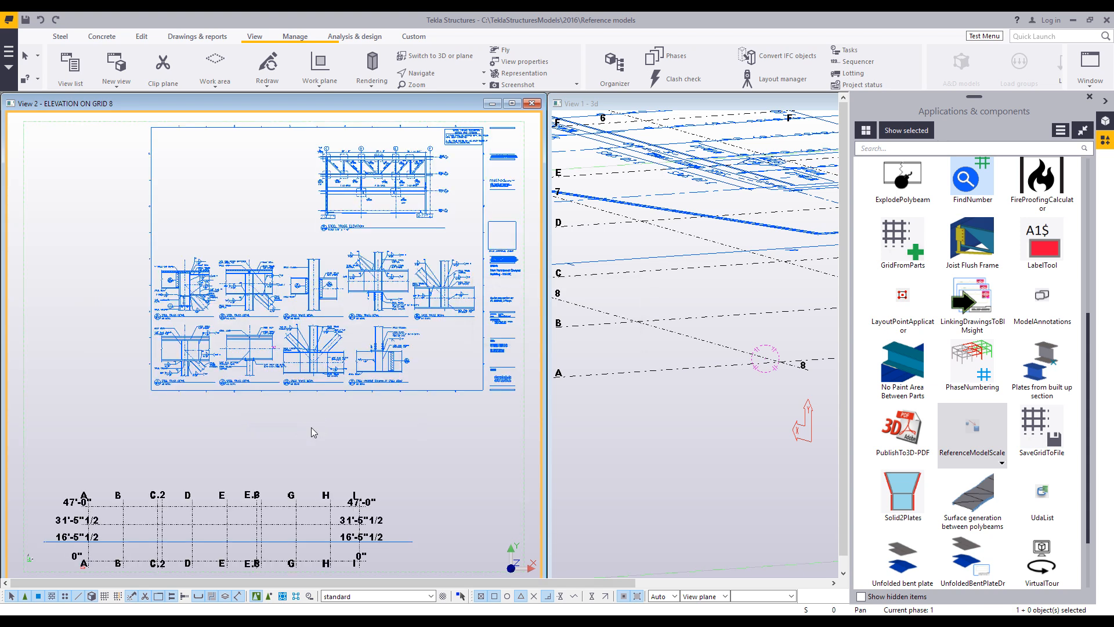
pyautogui.click(311, 380)
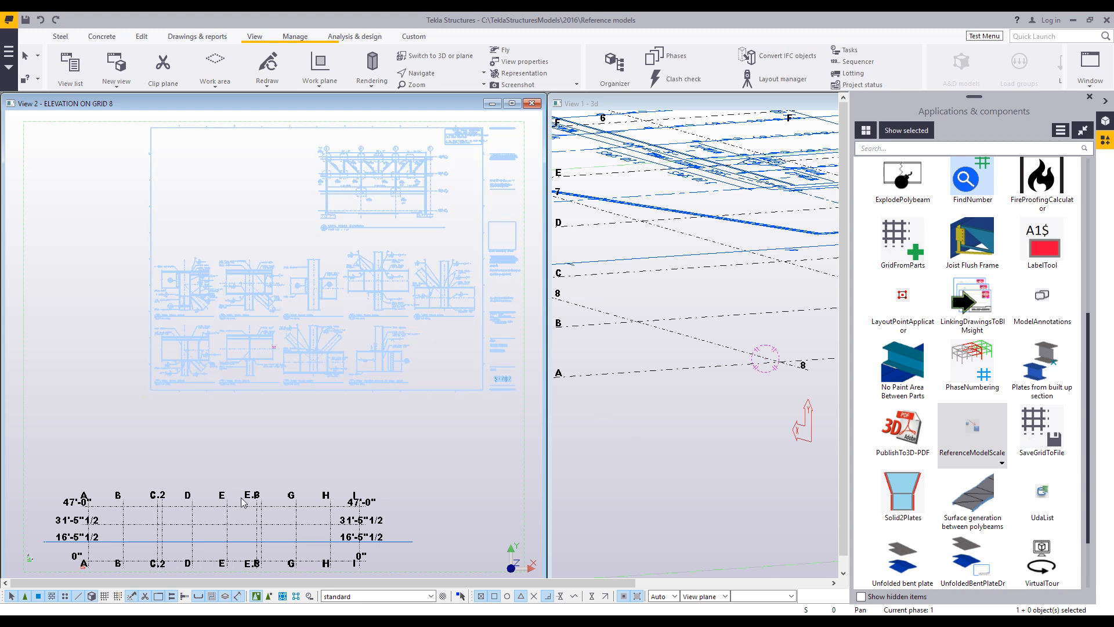
pyautogui.moveTo(602, 401); pyautogui.dragTo(601, 392, button='middle')
pyautogui.scroll(-6, 602, 398)
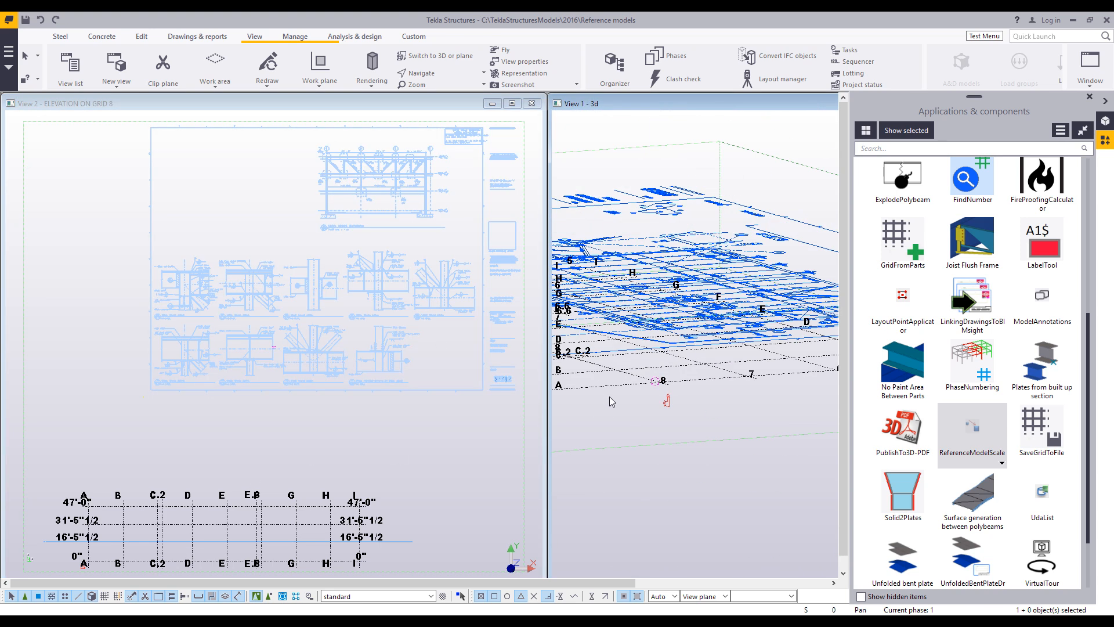
pyautogui.rightClick(680, 469)
pyautogui.click(745, 378)
pyautogui.keyDown('ctrl'); pyautogui.moveTo(750, 471); pyautogui.dragTo(668, 425, button='middle'); pyautogui.keyUp('ctrl')
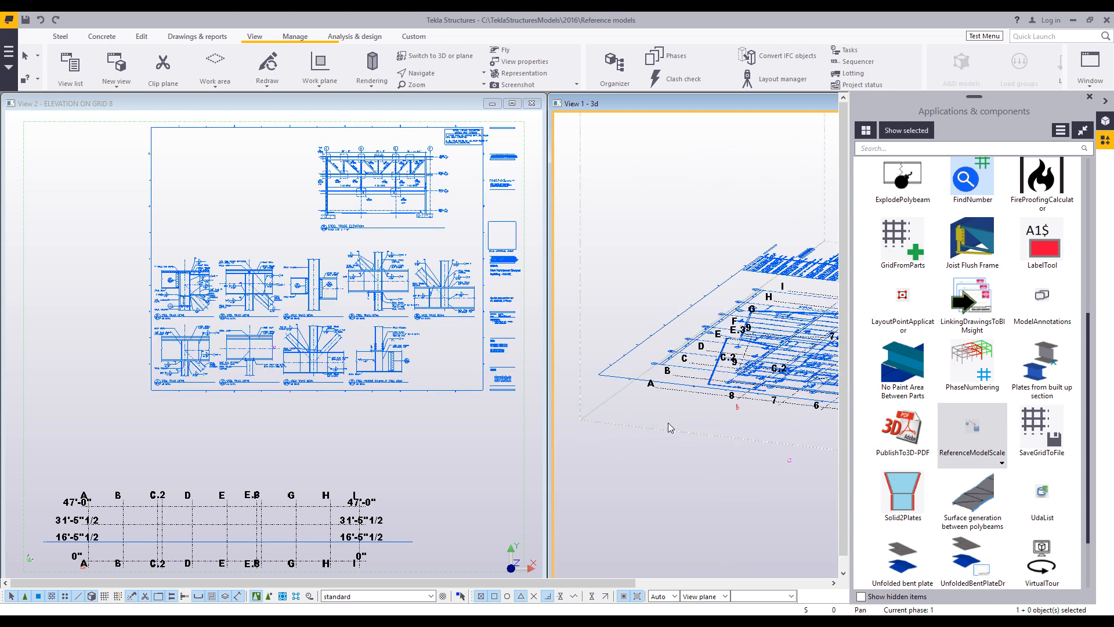
# - Move the sheet from the truss elevation's grid C and ground level intersection to the model's grid C at elevation 0", snapping to intersections
pyautogui.rightClick(455, 391)
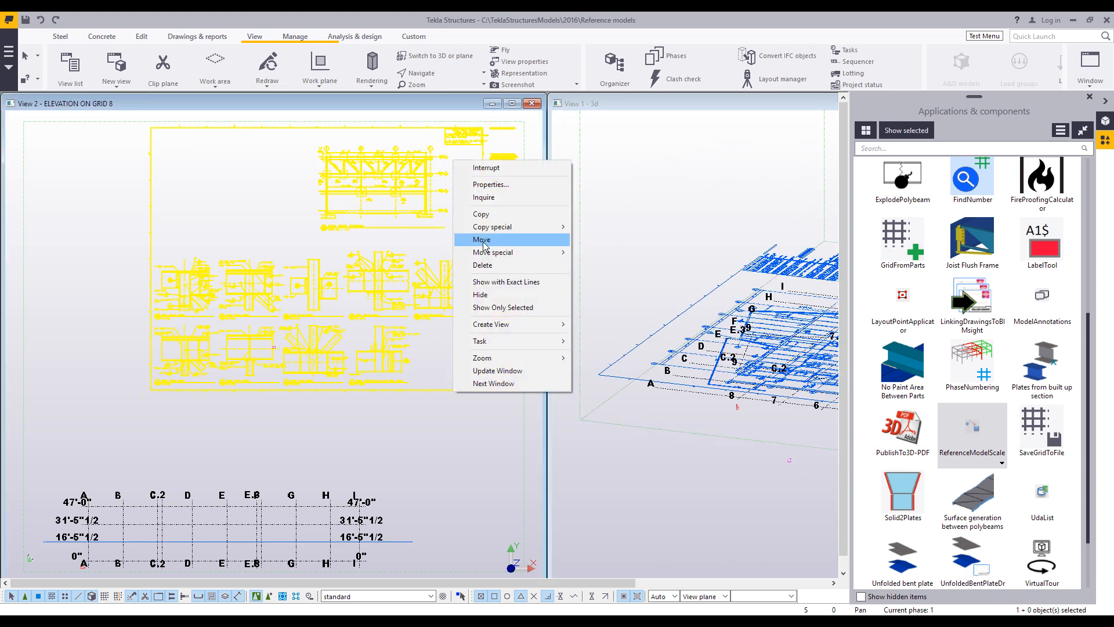
pyautogui.click(482, 239)
pyautogui.scroll(5, 316, 323)
pyautogui.scroll(5, 326, 206)
pyautogui.moveTo(256, 390); pyautogui.dragTo(265, 230, button='middle')
pyautogui.scroll(5, 342, 390)
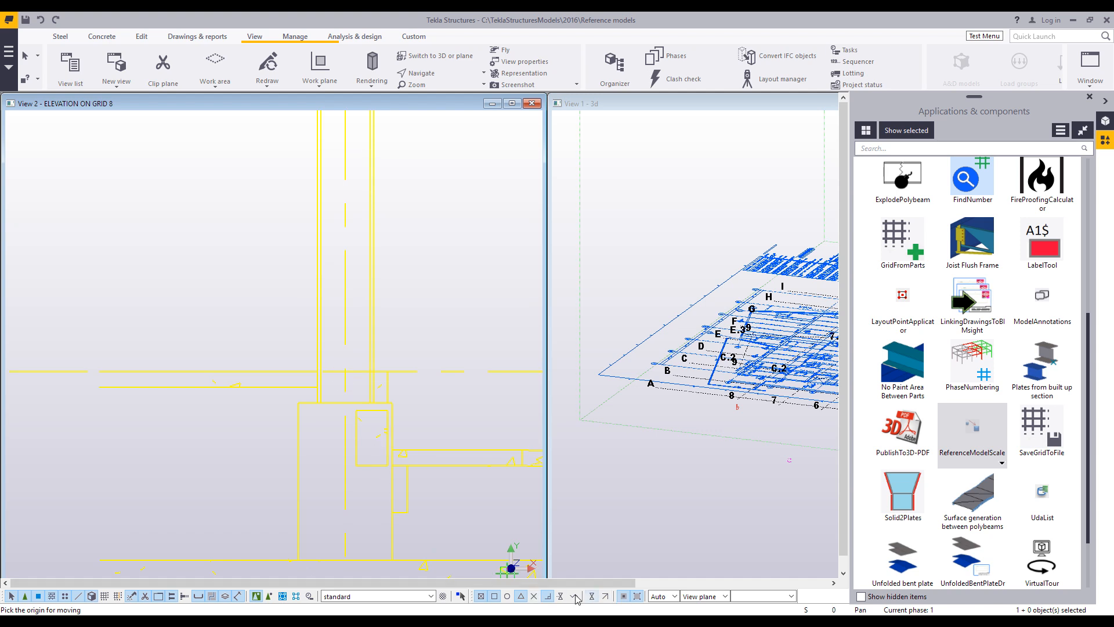
pyautogui.click(534, 596)
pyautogui.click(345, 372)
pyautogui.scroll(-5, 291, 406)
pyautogui.scroll(-3, 276, 409)
pyautogui.moveTo(276, 410)
pyautogui.mouseDown(button='middle')
pyautogui.moveTo(343, 301)
pyautogui.moveTo(365, 220)
pyautogui.mouseUp(button='middle')
pyautogui.scroll(-1, 338, 313)
pyautogui.scroll(4, 311, 310)
pyautogui.moveTo(278, 365); pyautogui.dragTo(389, 226, button='middle')
pyautogui.scroll(2, 336, 290)
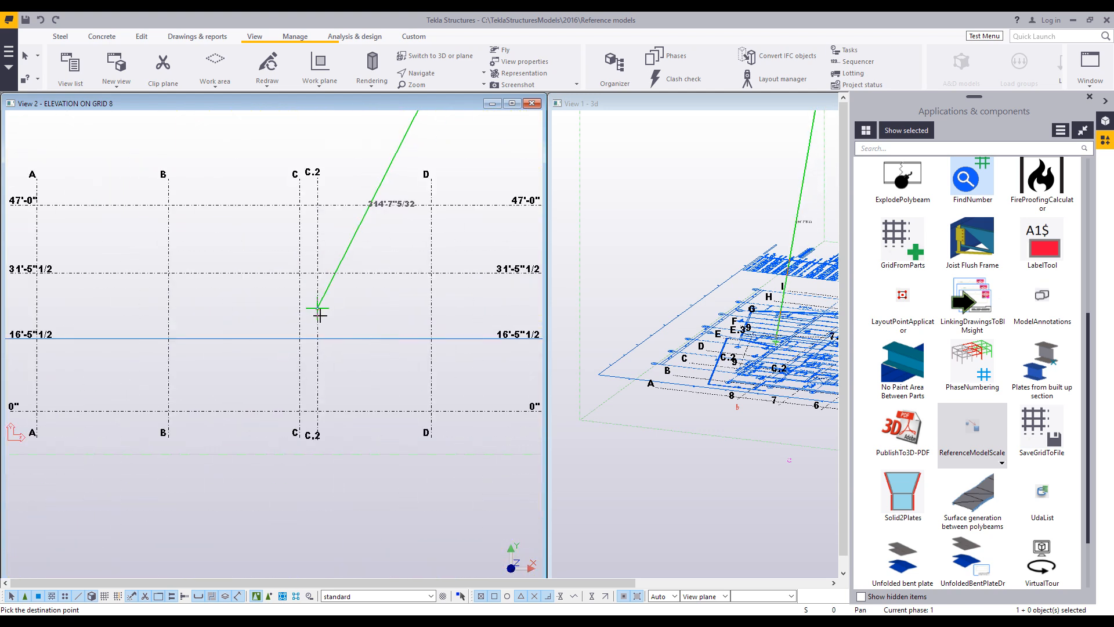
pyautogui.scroll(2, 298, 404)
pyautogui.click(301, 415)
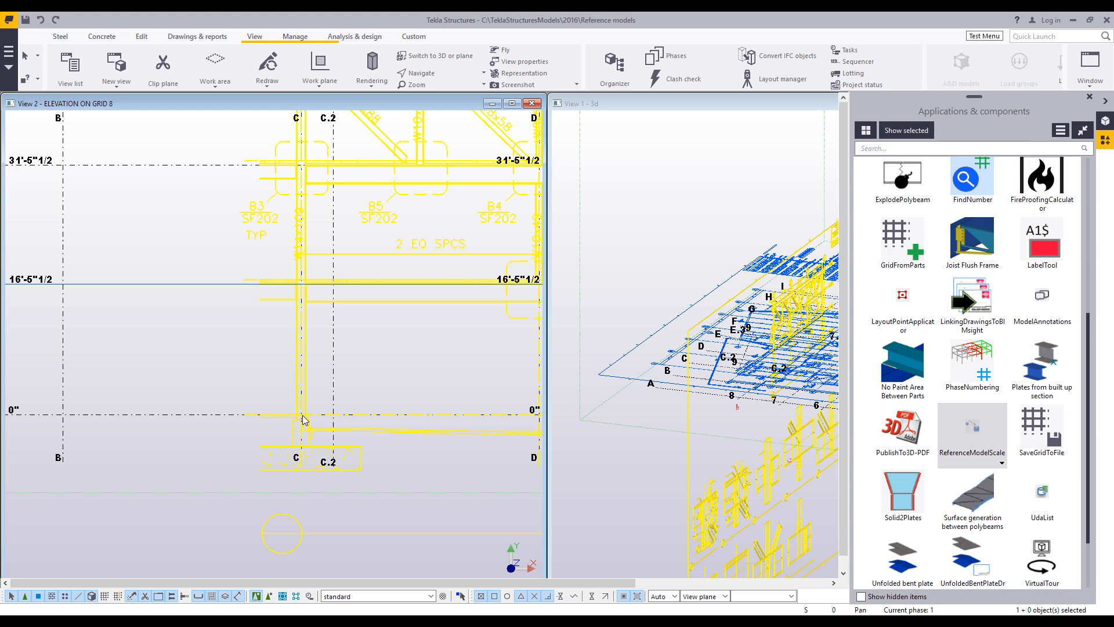
# - Examine how the truss elevation lines up with the model grids and levels on grid 8 and in the 3D view
pyautogui.scroll(-2, 428, 373)
pyautogui.click(428, 373)
pyautogui.scroll(1, 427, 373)
pyautogui.moveTo(428, 373); pyautogui.dragTo(291, 384, button='middle')
pyautogui.scroll(-5, 321, 398)
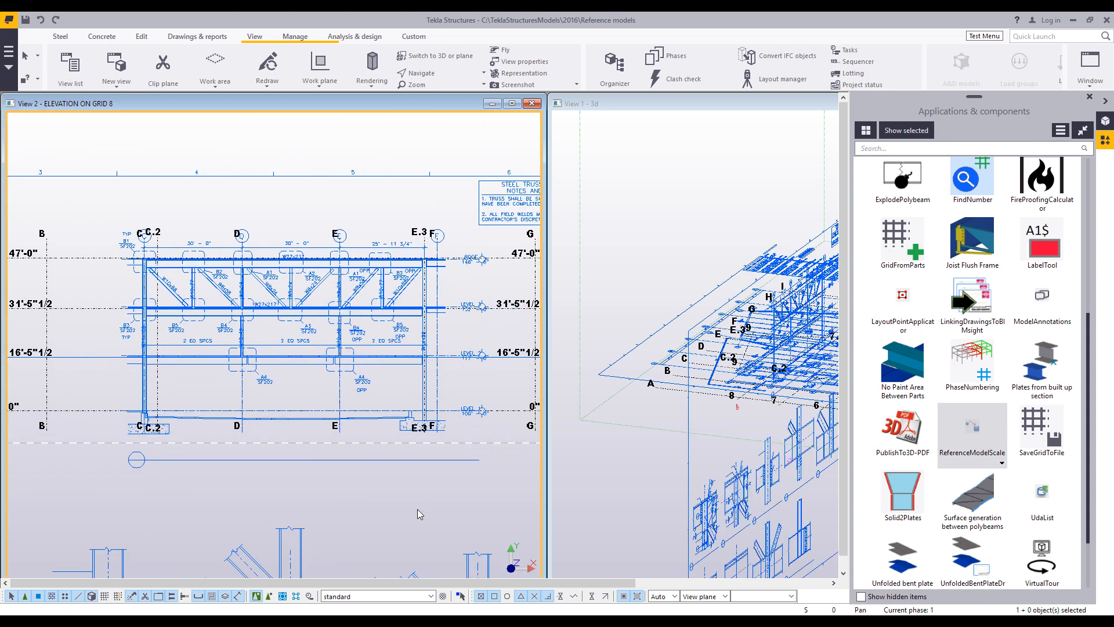
pyautogui.click(215, 244)
pyautogui.click(162, 210)
pyautogui.scroll(4, 157, 211)
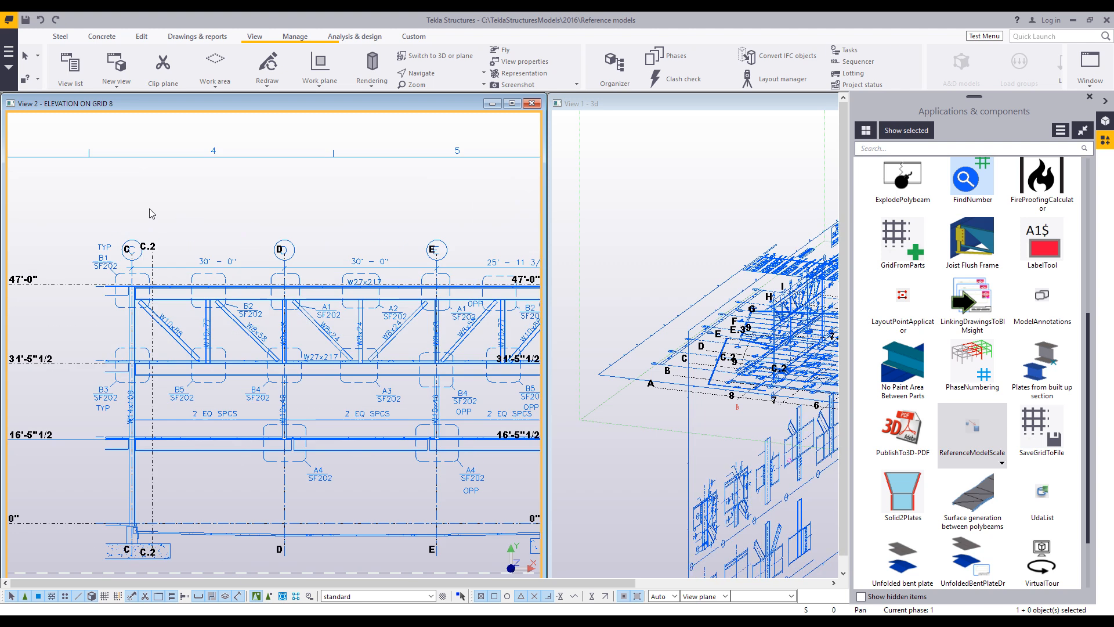
pyautogui.scroll(2, 203, 235)
pyautogui.moveTo(203, 235); pyautogui.dragTo(256, 155, button='middle')
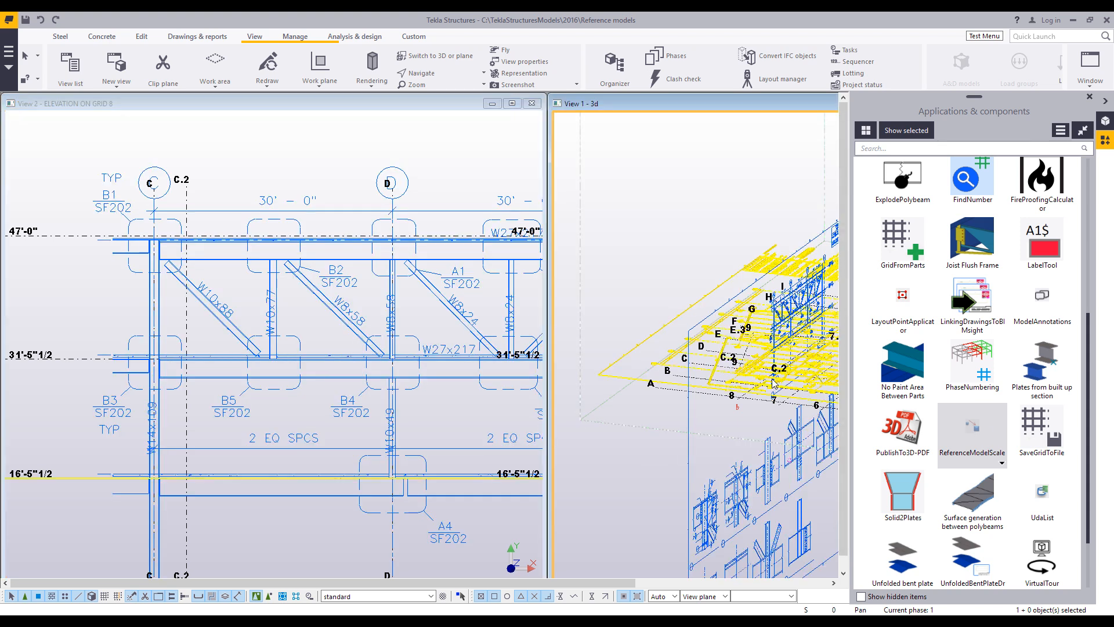
pyautogui.click(1107, 103)
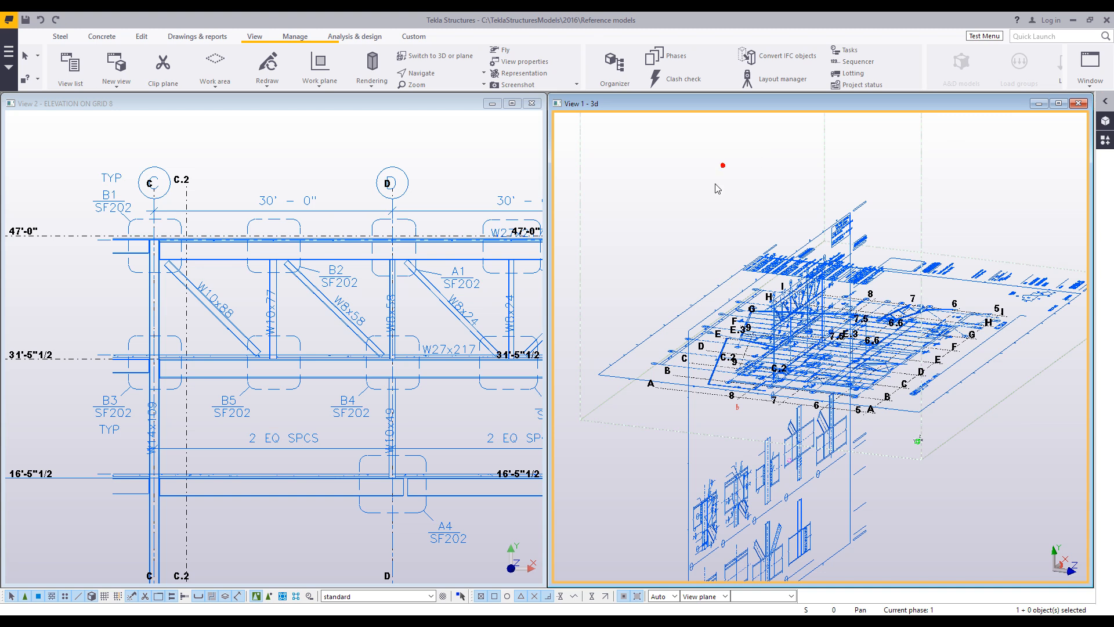
pyautogui.scroll(-1, 690, 230)
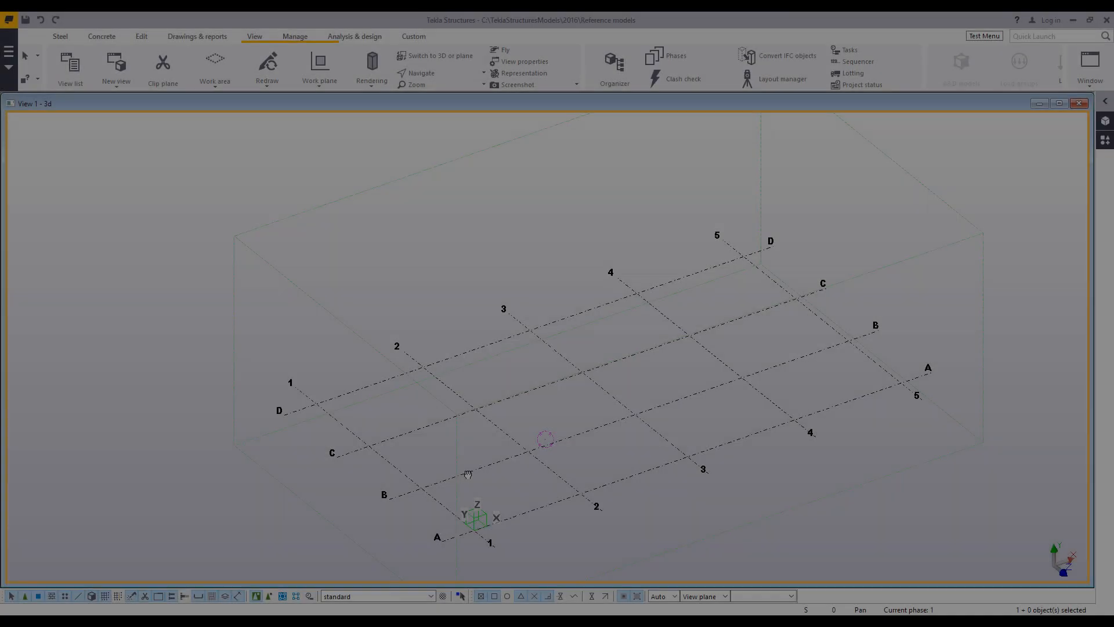
# - Set the work plane parallel to the XY plane at depth coordinate 0"
pyautogui.scroll(-5, 468, 475)
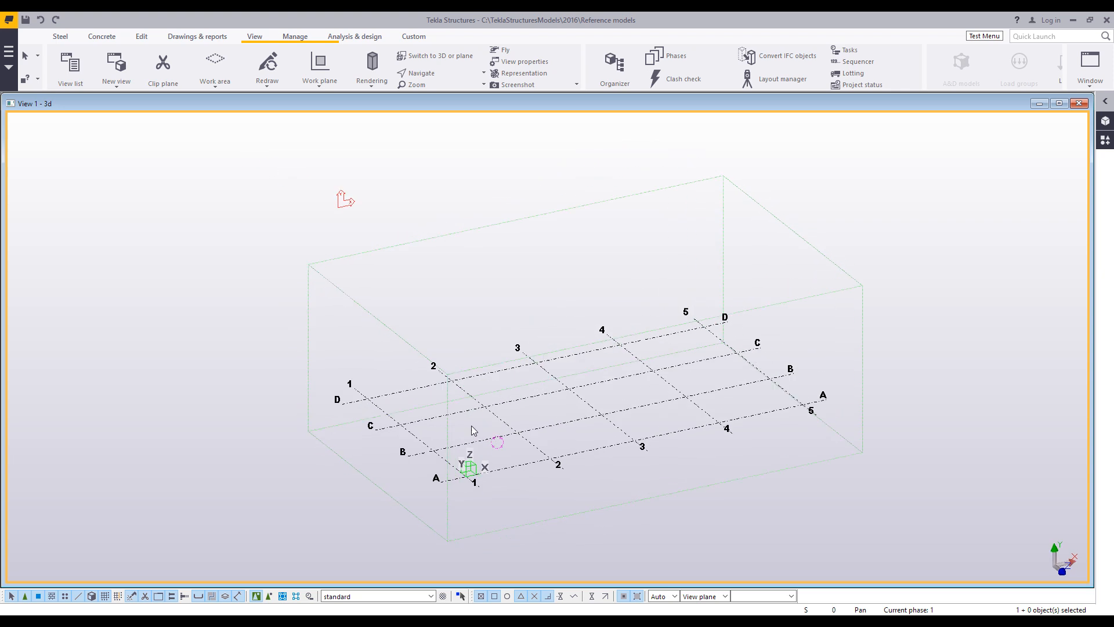
pyautogui.click(319, 85)
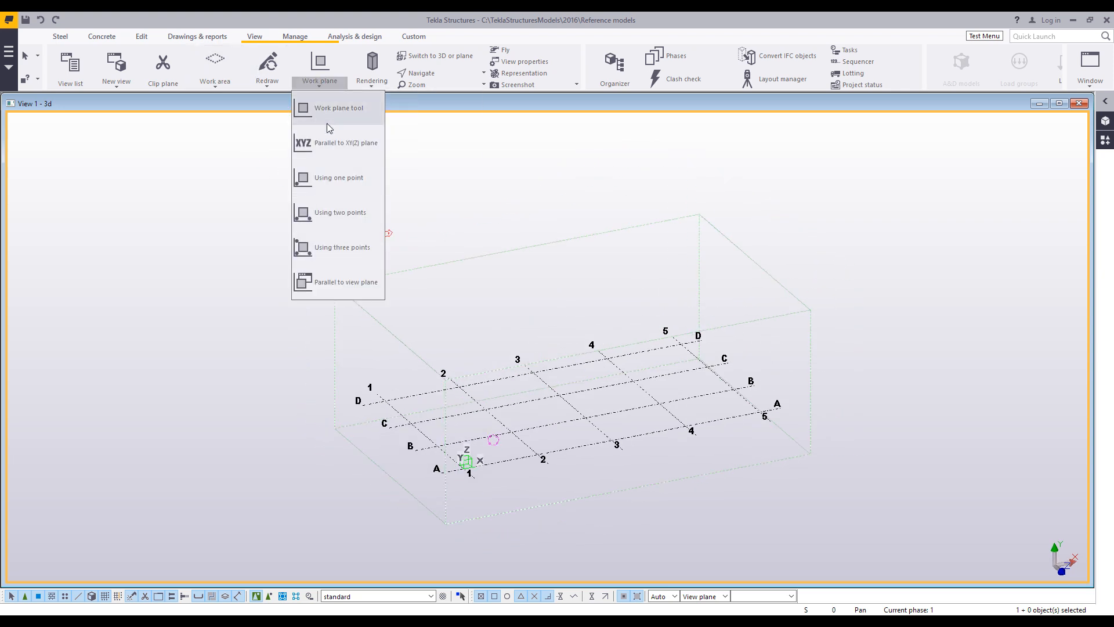
pyautogui.click(330, 148)
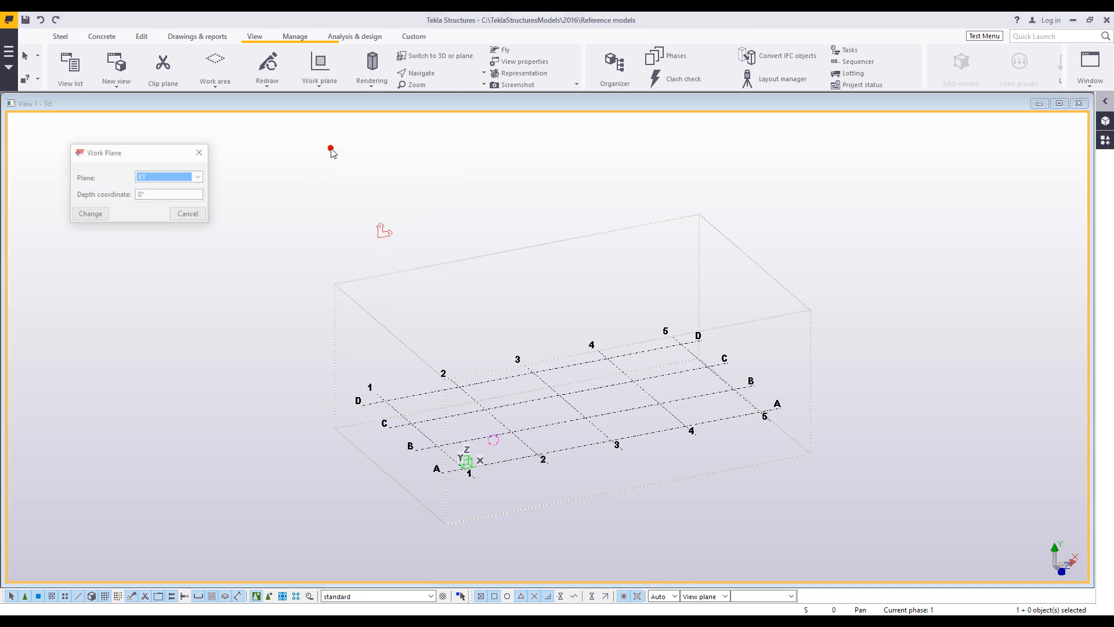
pyautogui.click(97, 219)
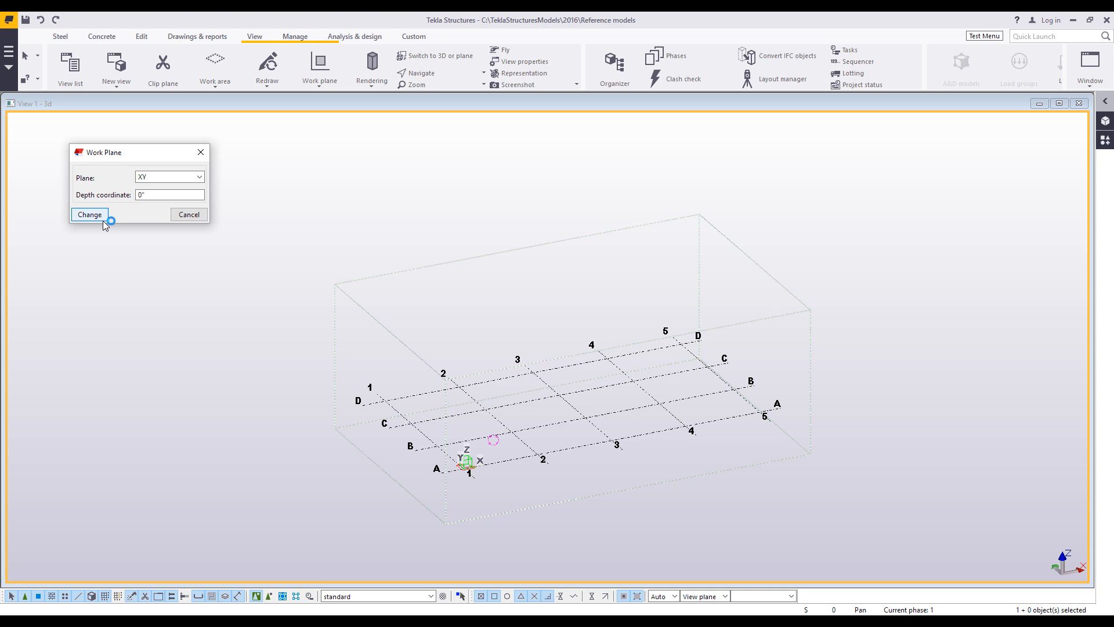
pyautogui.click(191, 214)
pyautogui.scroll(1, 315, 322)
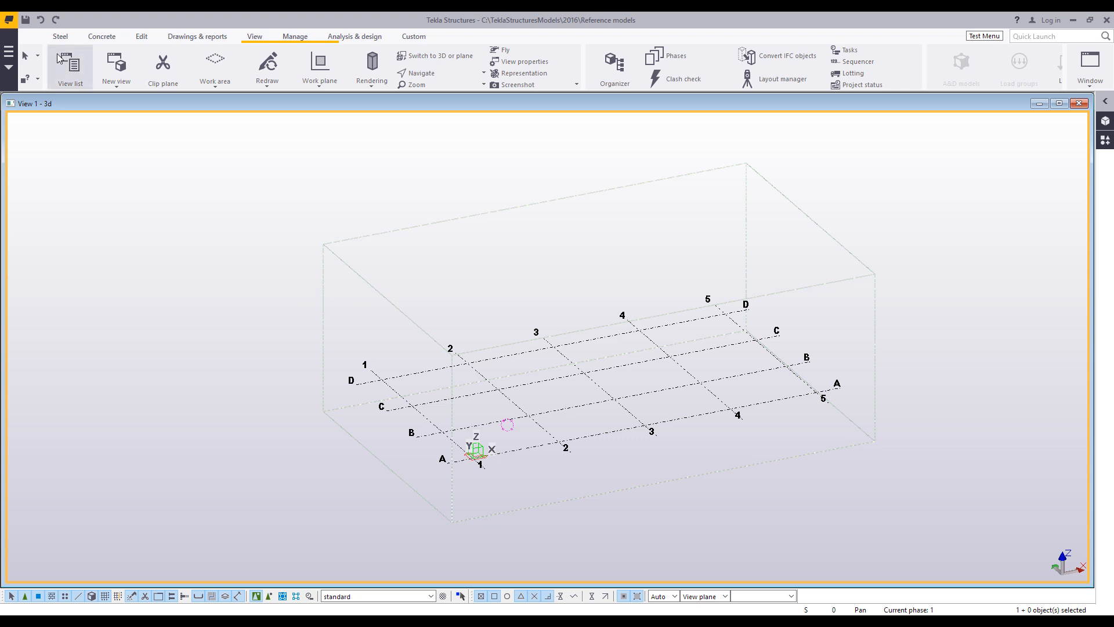
# - Insert page 1 of E 0080.pdf as a PDF reference model at scale 1:1, placed at the intersection of grids A and 1
pyautogui.click(9, 51)
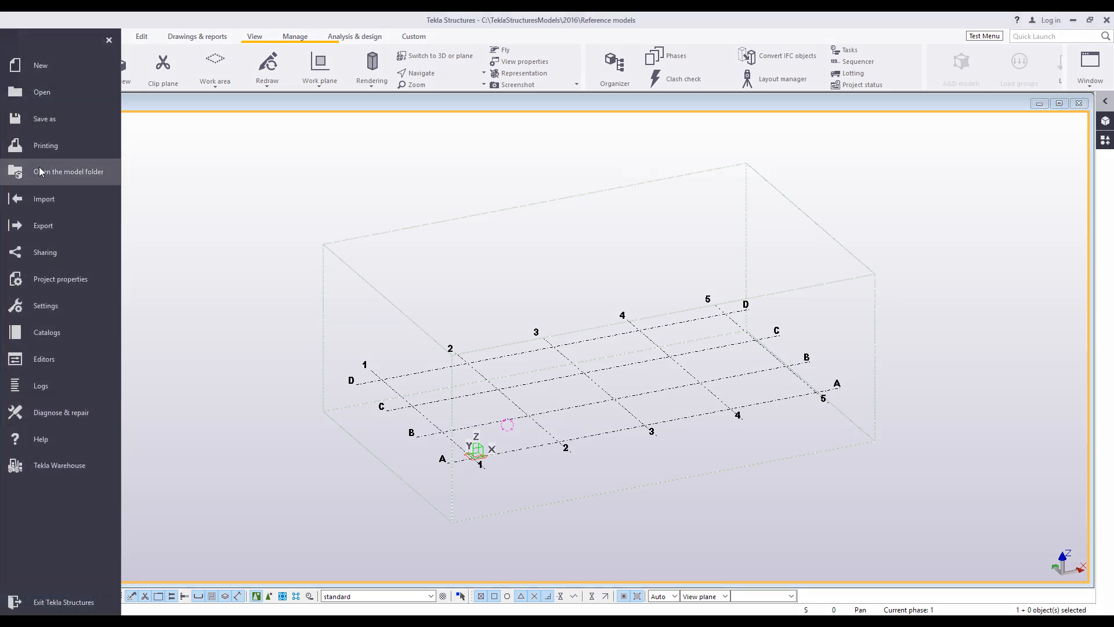
pyautogui.click(44, 197)
pyautogui.click(166, 81)
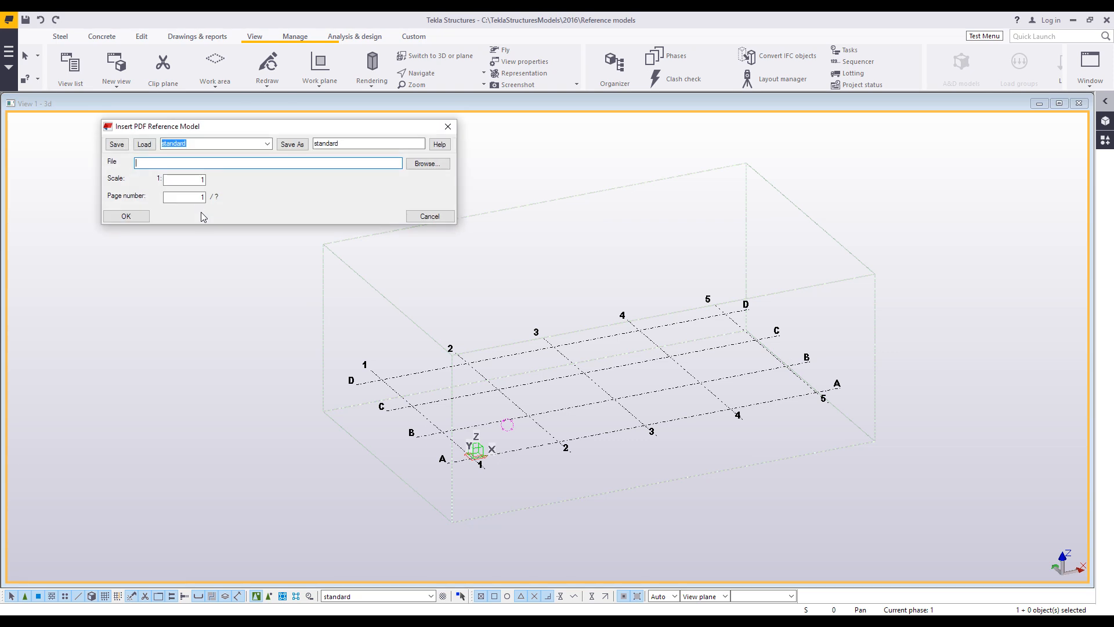
pyautogui.click(427, 164)
pyautogui.doubleClick(337, 215)
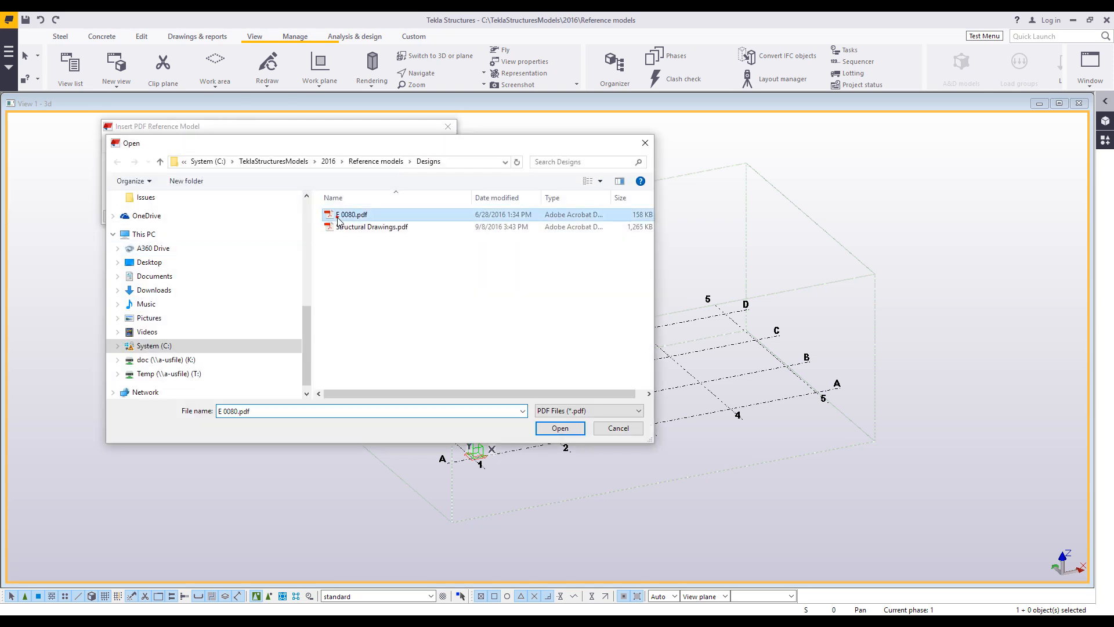
pyautogui.click(138, 217)
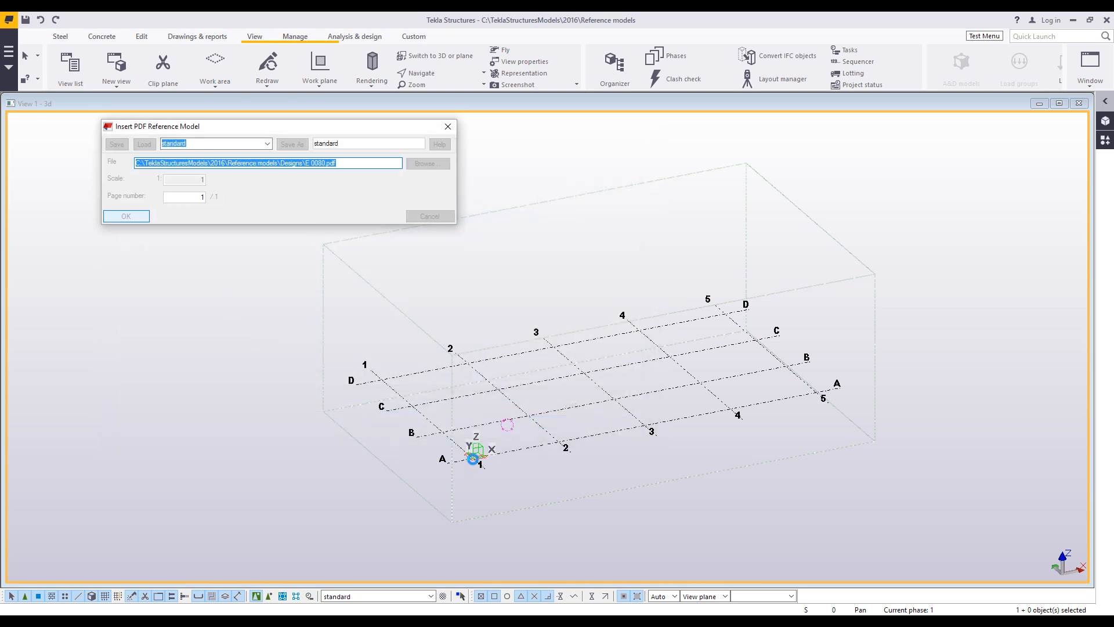
pyautogui.click(341, 483)
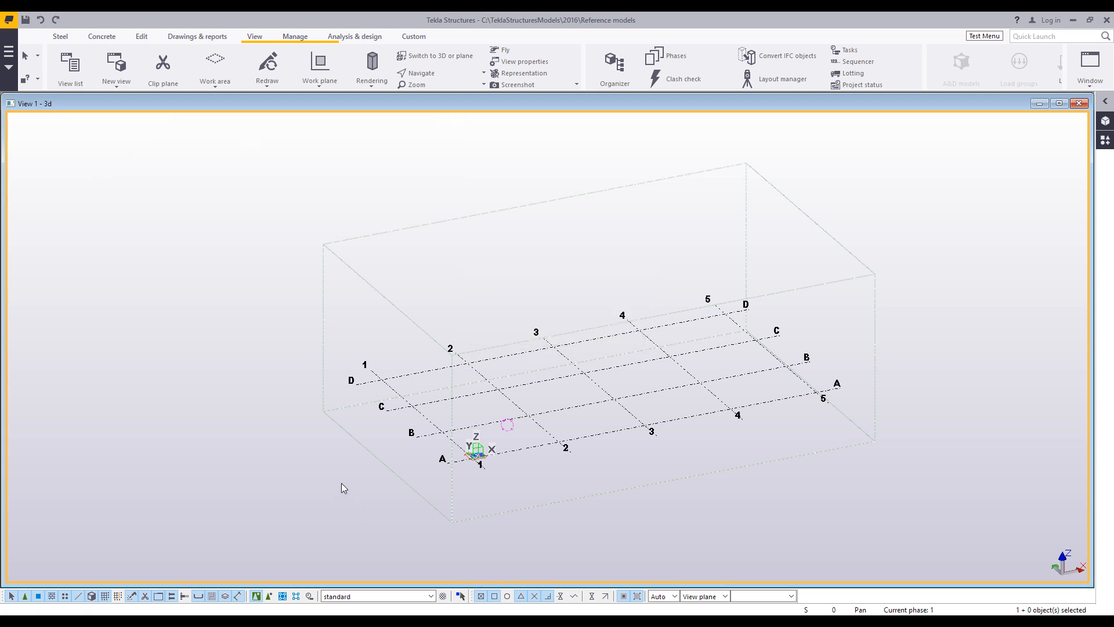
# - Examine the inserted E 0080.pdf sheet in plane view, looking closely at the plan of partition supports at restrooms and its annotations
pyautogui.scroll(8, 458, 442)
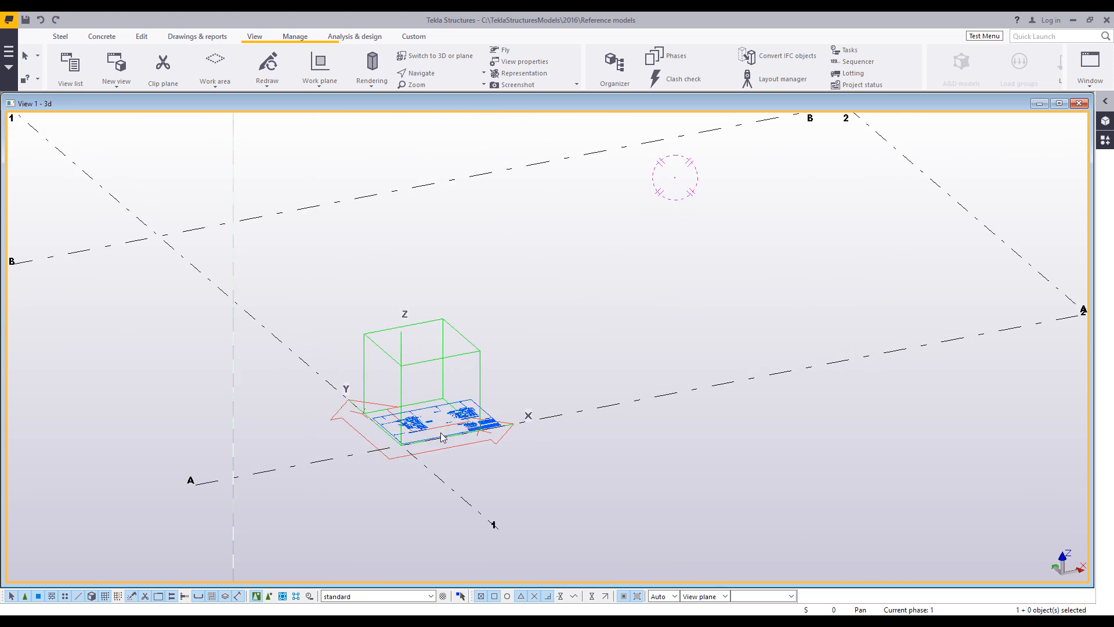
pyautogui.hotkey('ctrl', 'p')
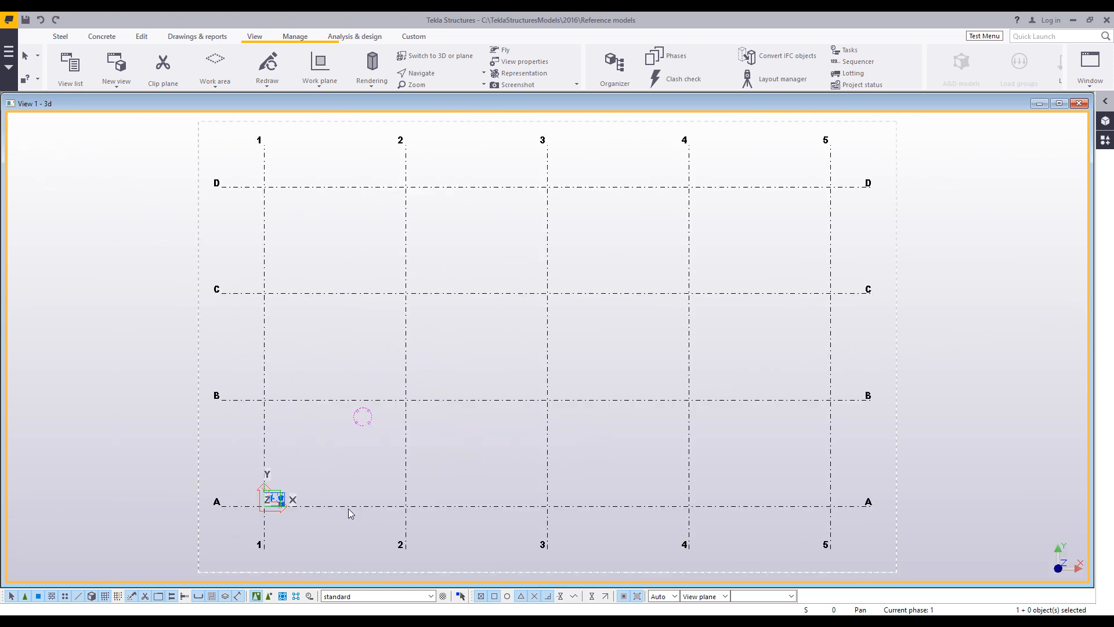
pyautogui.scroll(6, 259, 494)
pyautogui.scroll(10, 336, 446)
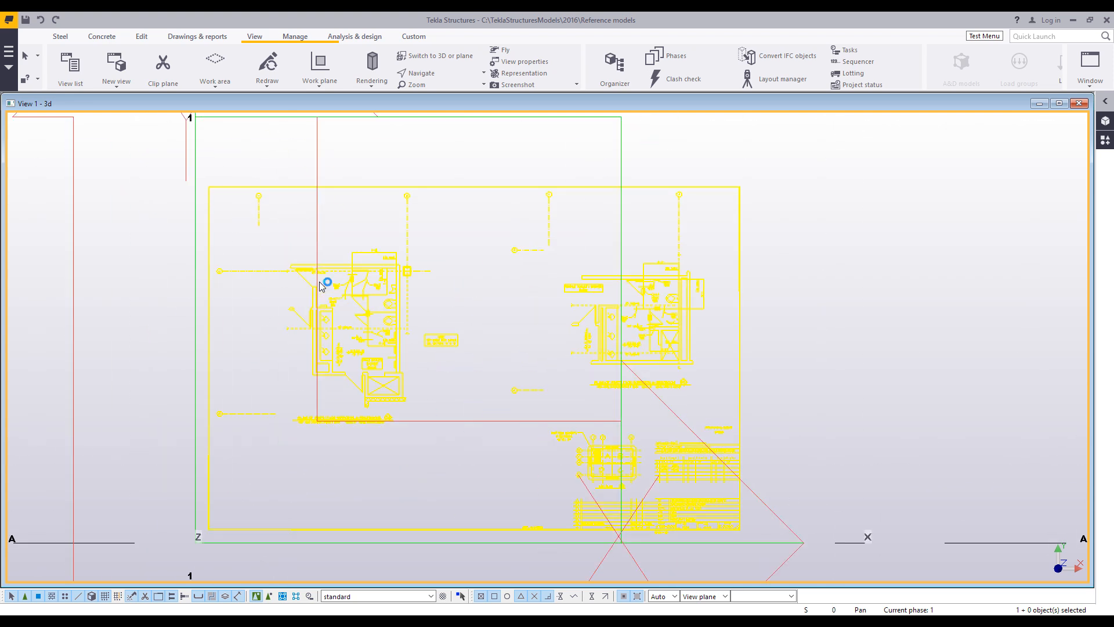
pyautogui.scroll(1, 571, 444)
pyautogui.moveTo(373, 413); pyautogui.dragTo(437, 406, button='middle')
pyautogui.scroll(-2, 436, 405)
pyautogui.scroll(-2, 93, 365)
pyautogui.moveTo(93, 364); pyautogui.dragTo(300, 358, button='middle')
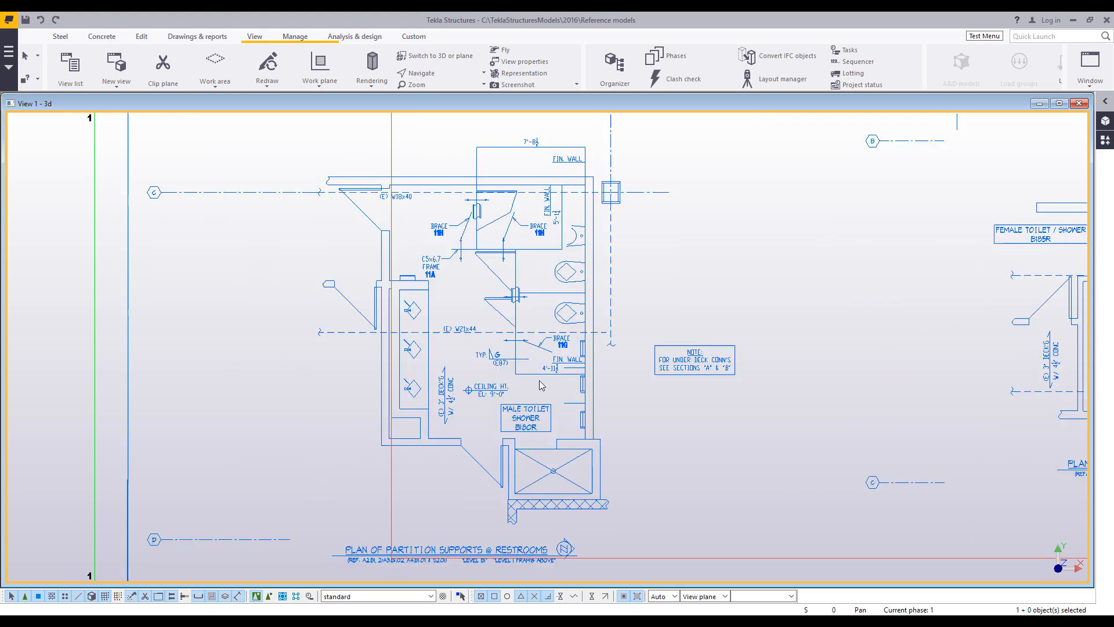
pyautogui.scroll(3, 554, 387)
pyautogui.moveTo(551, 387); pyautogui.dragTo(515, 393, button='middle')
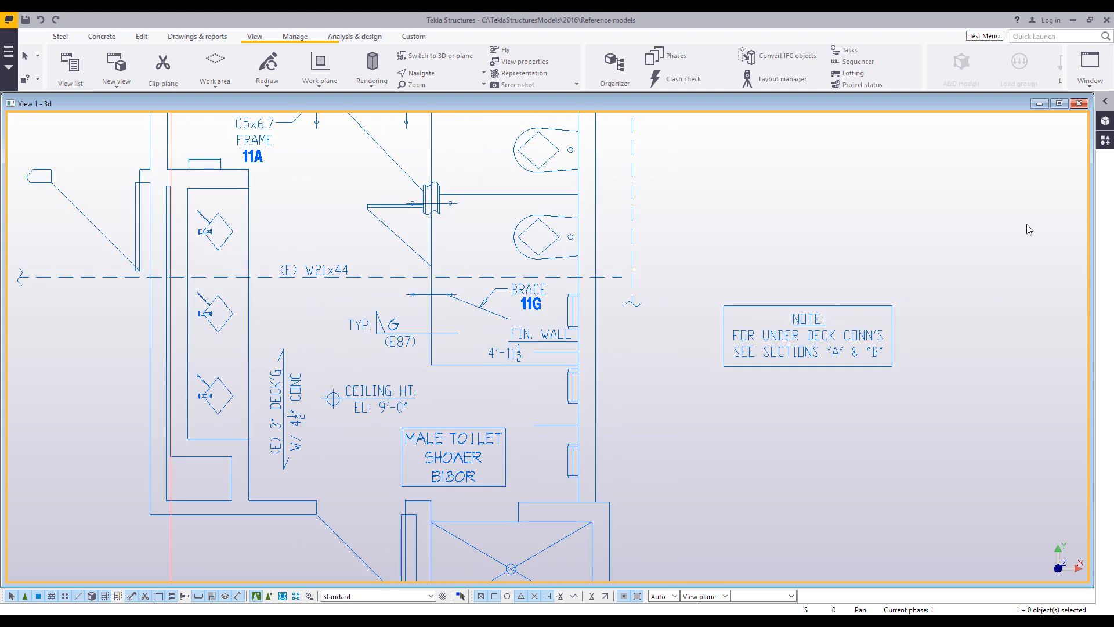
# - Scale the inserted sheet with ReferenceModelScale, picking the finished-wall dimension line's two ends and entering an actual length of 4'-11"1/2
pyautogui.click(1105, 140)
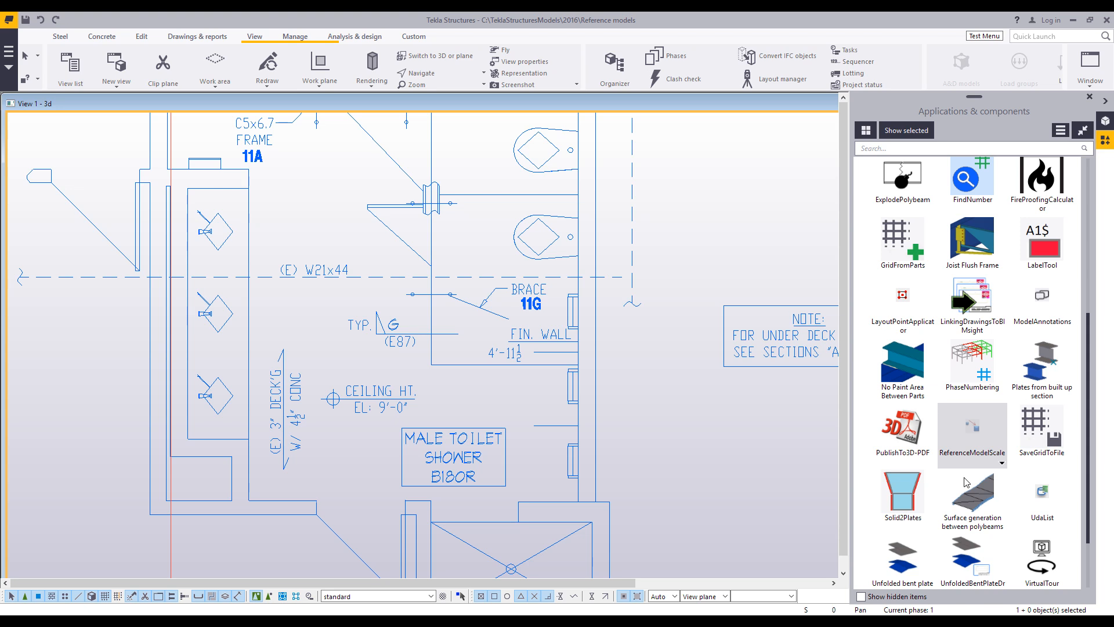
pyautogui.doubleClick(972, 429)
pyautogui.click(256, 596)
pyautogui.click(597, 361)
pyautogui.scroll(3, 493, 371)
pyautogui.scroll(1, 425, 357)
pyautogui.click(354, 357)
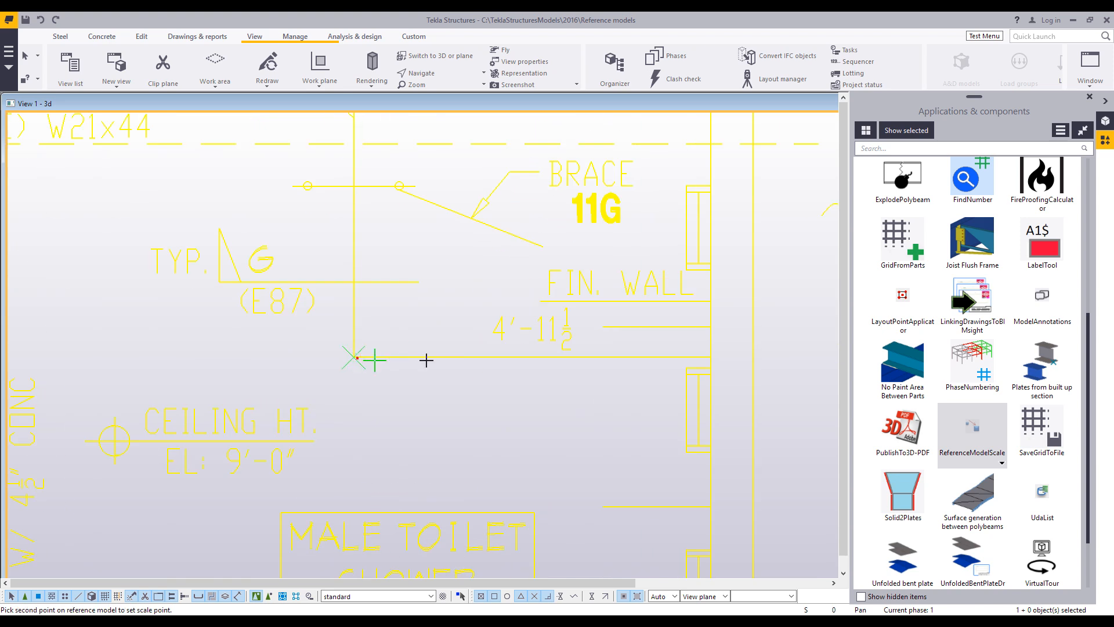
pyautogui.click(711, 358)
pyautogui.doubleClick(196, 146)
pyautogui.write('4\'-11"1/2')
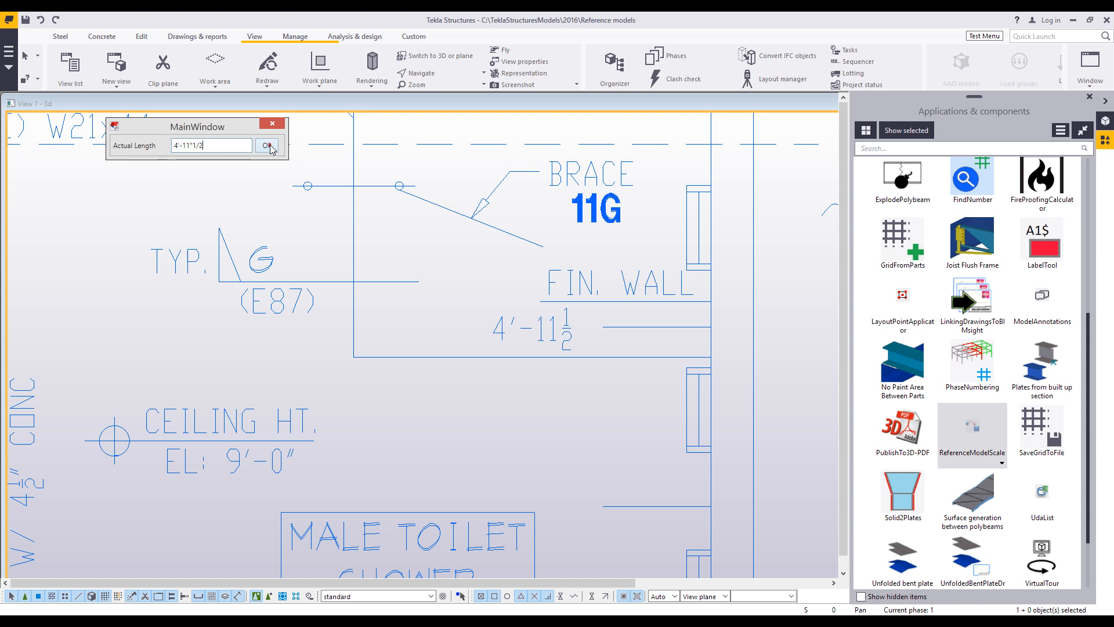
pyautogui.click(267, 146)
pyautogui.scroll(-10, 310, 304)
# - Move the scaled sheet from the perpendicular intersection of its own lower-left grid lines to the model's grid intersection B-1
pyautogui.click(601, 395)
pyautogui.scroll(1, 447, 308)
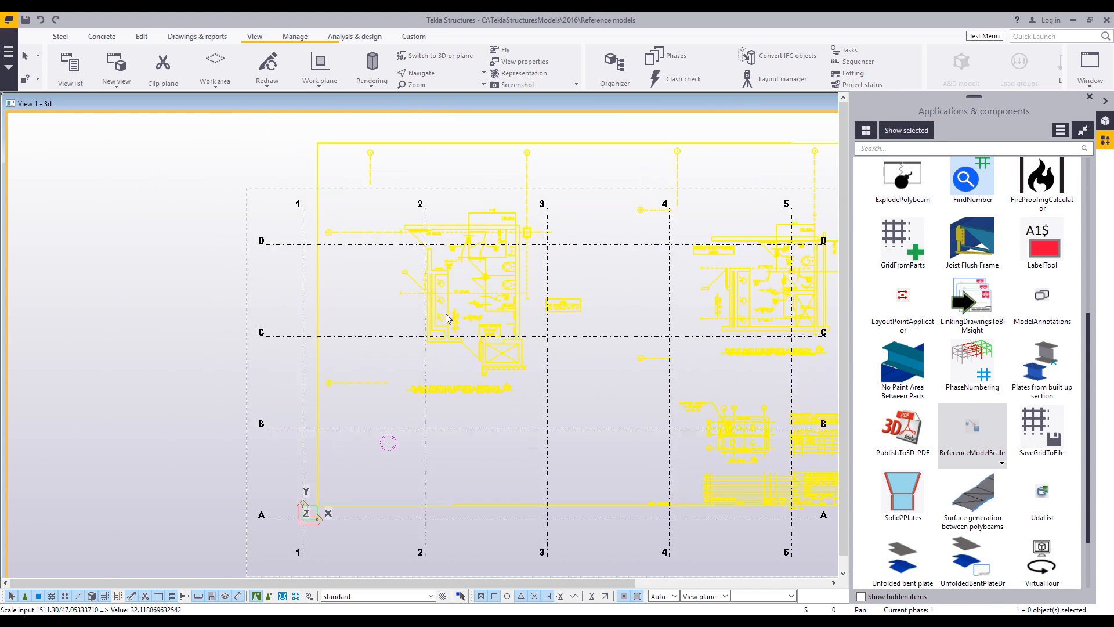
pyautogui.rightClick(451, 301)
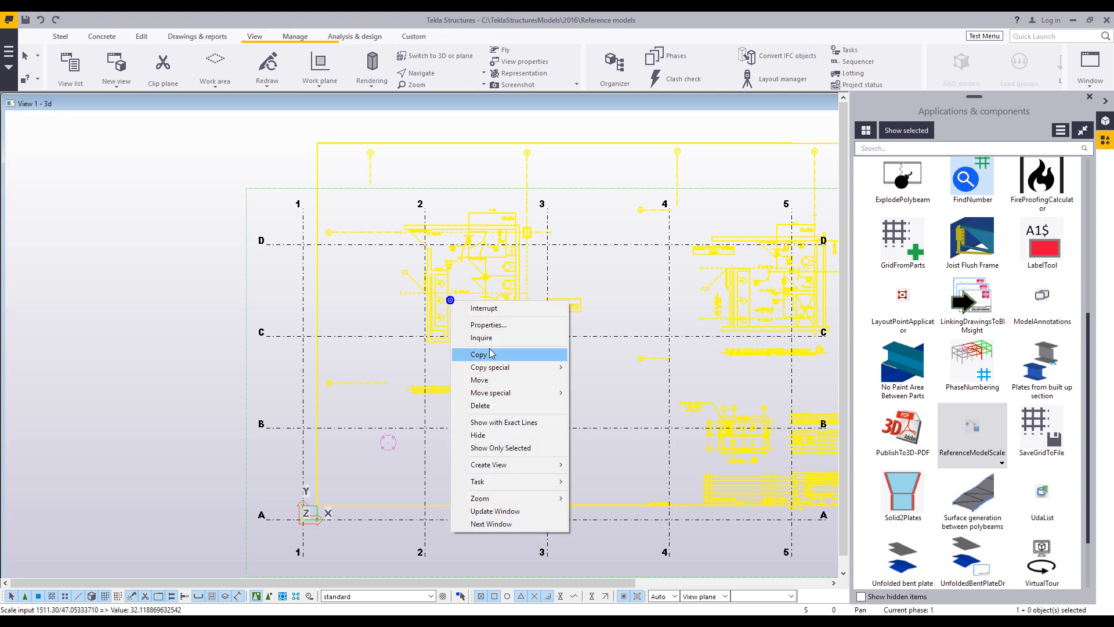
pyautogui.click(493, 380)
pyautogui.scroll(1, 391, 364)
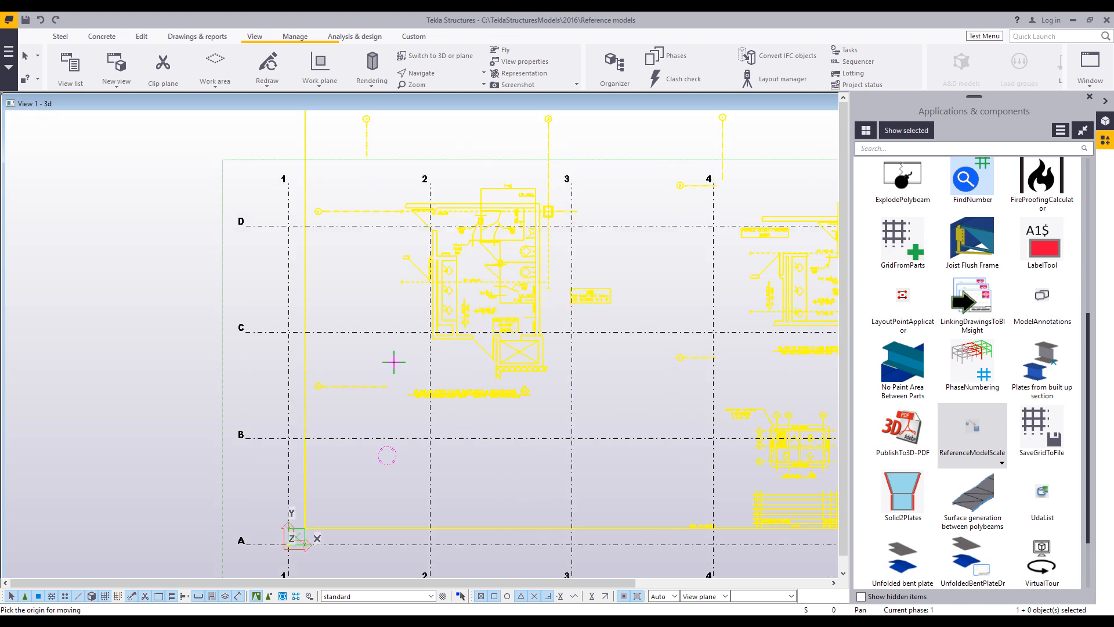
pyautogui.click(366, 153)
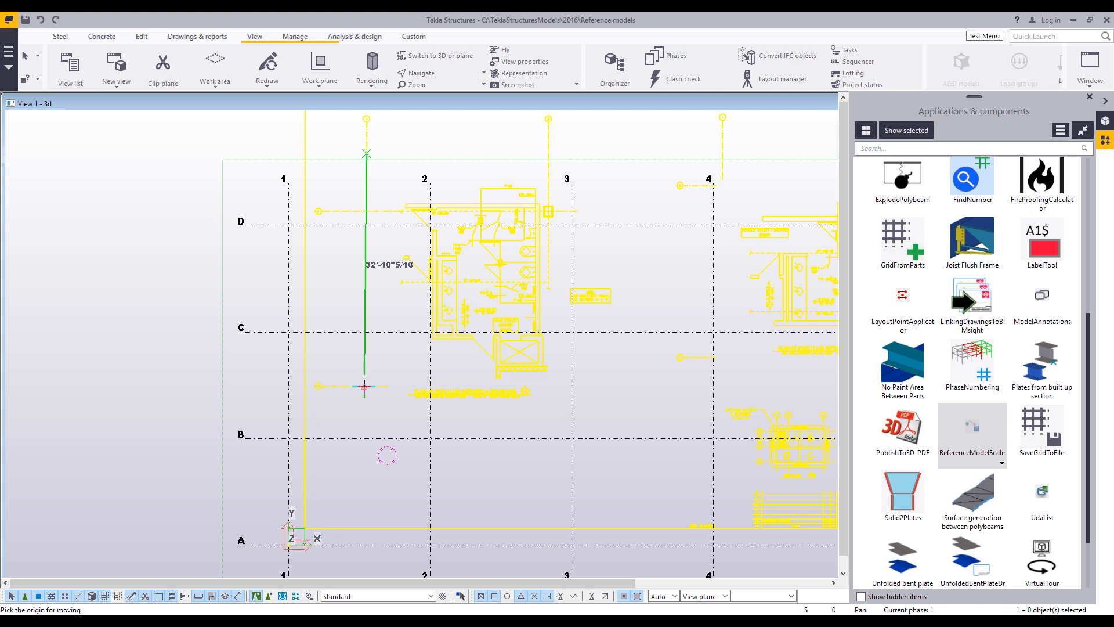
pyautogui.rightClick(369, 375)
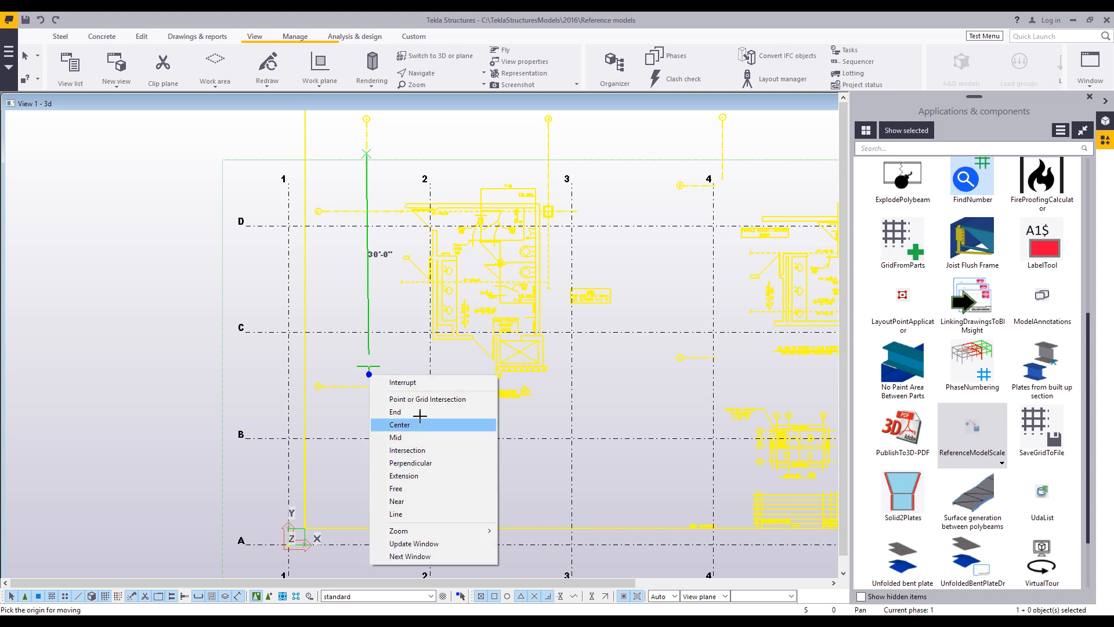
pyautogui.click(416, 463)
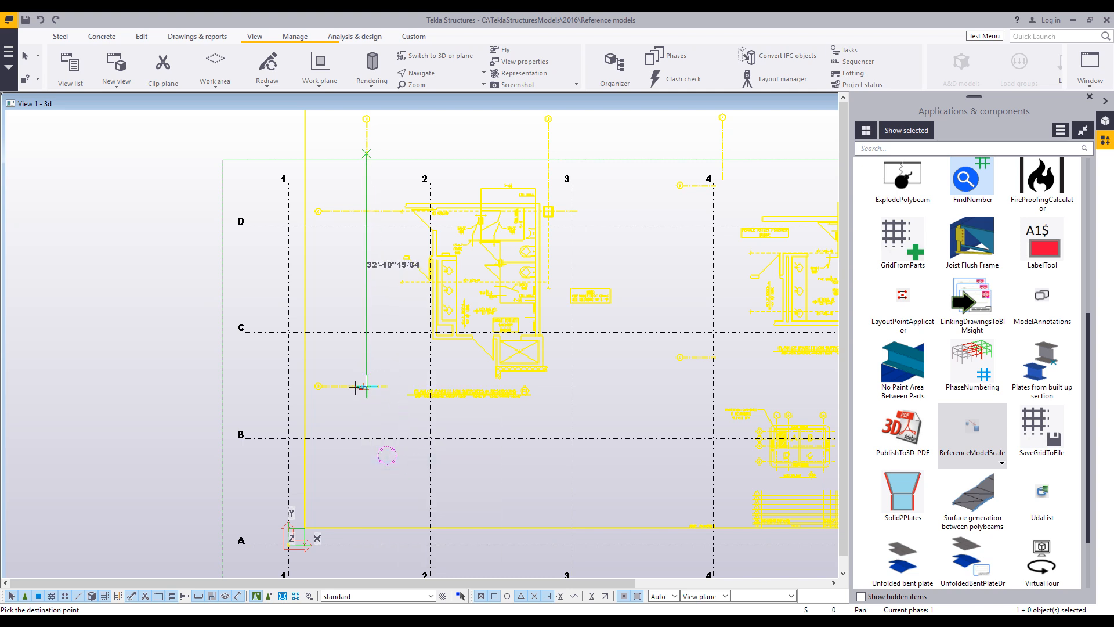
pyautogui.click(288, 438)
# - Check the moved sheet against the model grids in plan and 3D, and collapse the applications and components pane
pyautogui.scroll(3, 333, 280)
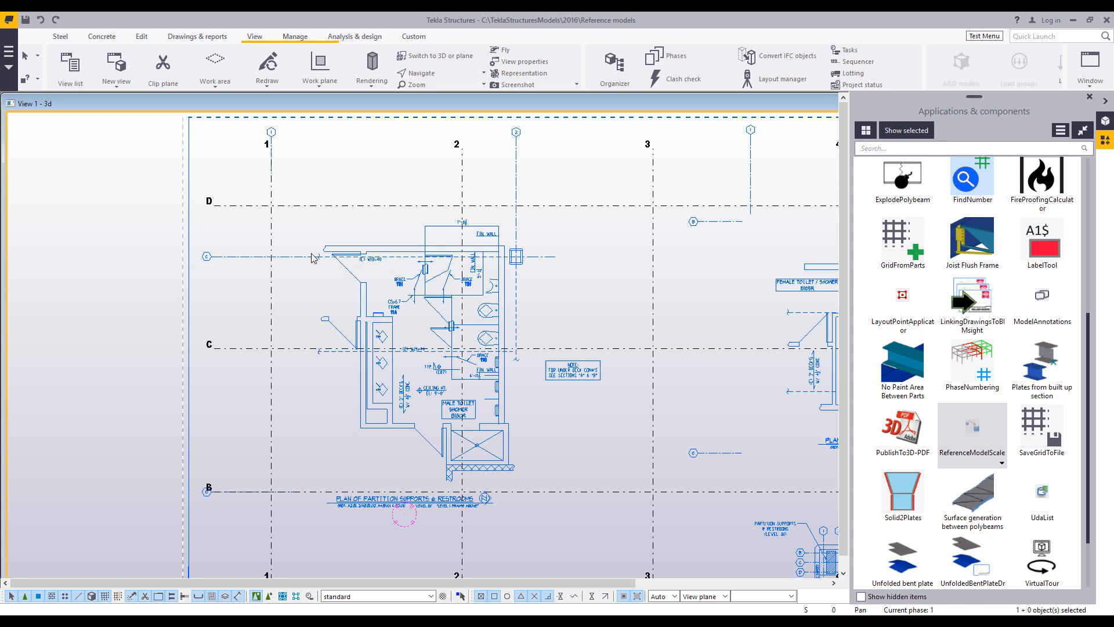
pyautogui.scroll(-2, 552, 394)
pyautogui.hotkey('ctrl', 'p')
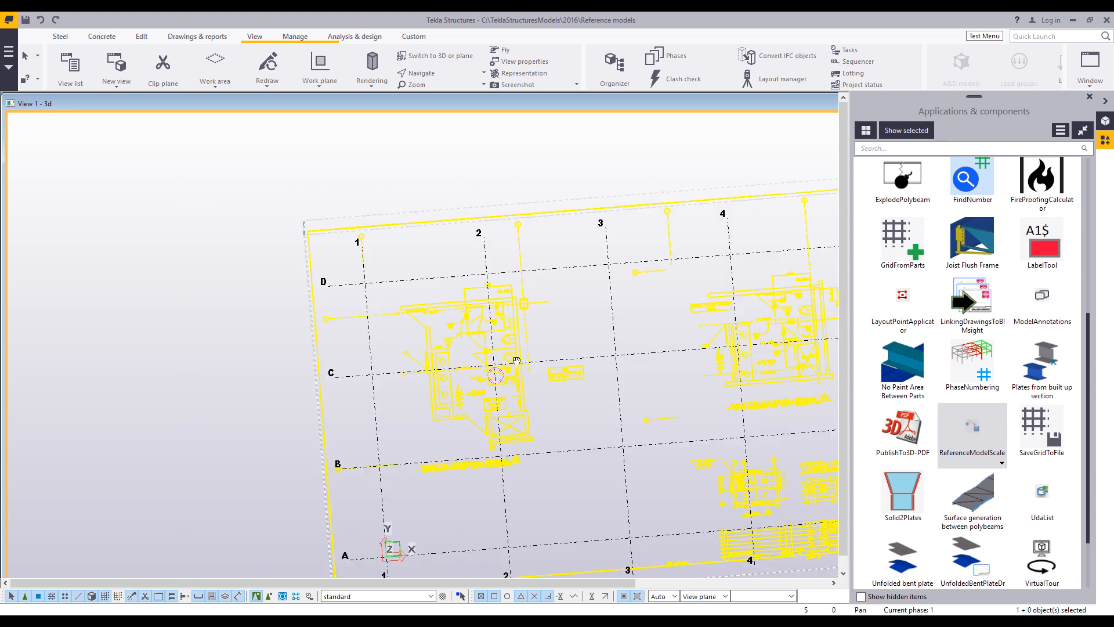
pyautogui.scroll(4, 468, 386)
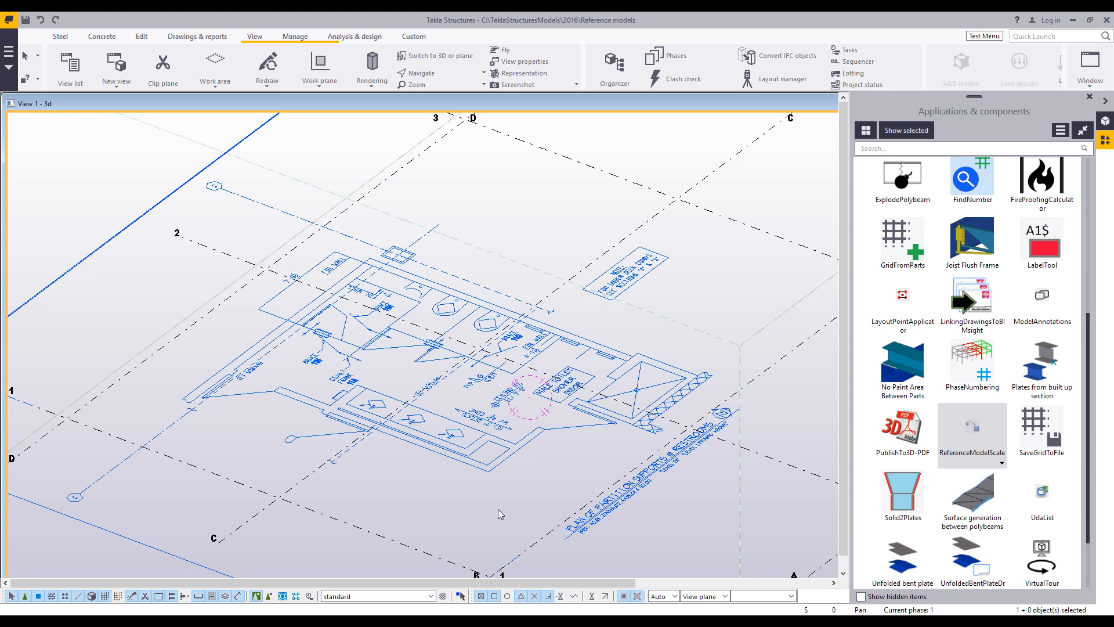
pyautogui.click(1106, 100)
pyautogui.click(736, 273)
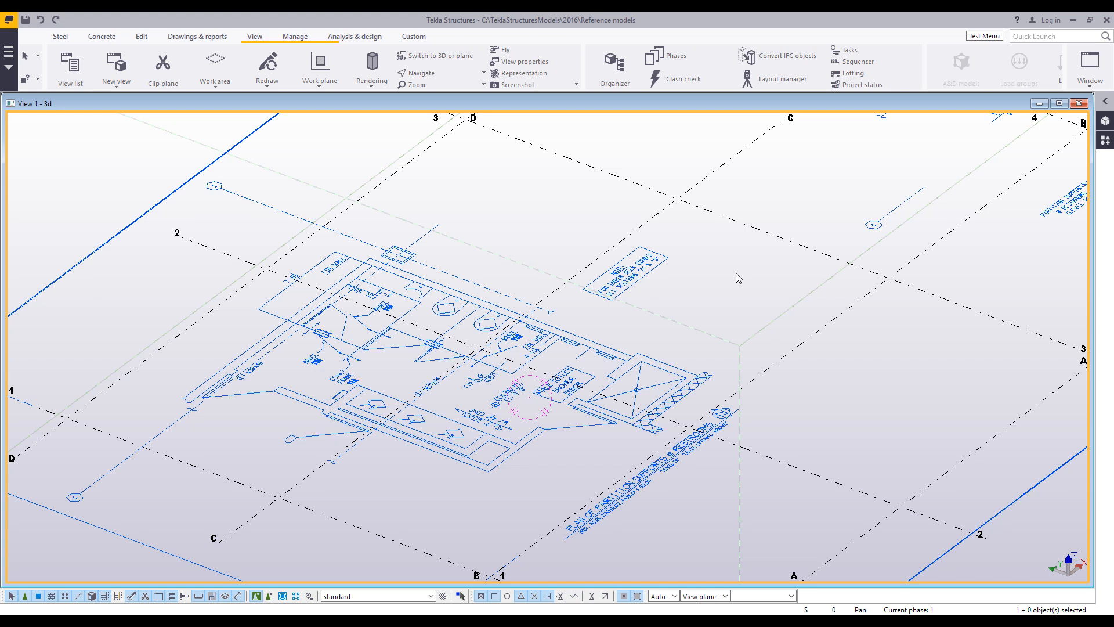
# - Open the SketchUp 3D Warehouse website, browse its models and search for "grating"
pyautogui.click(414, 36)
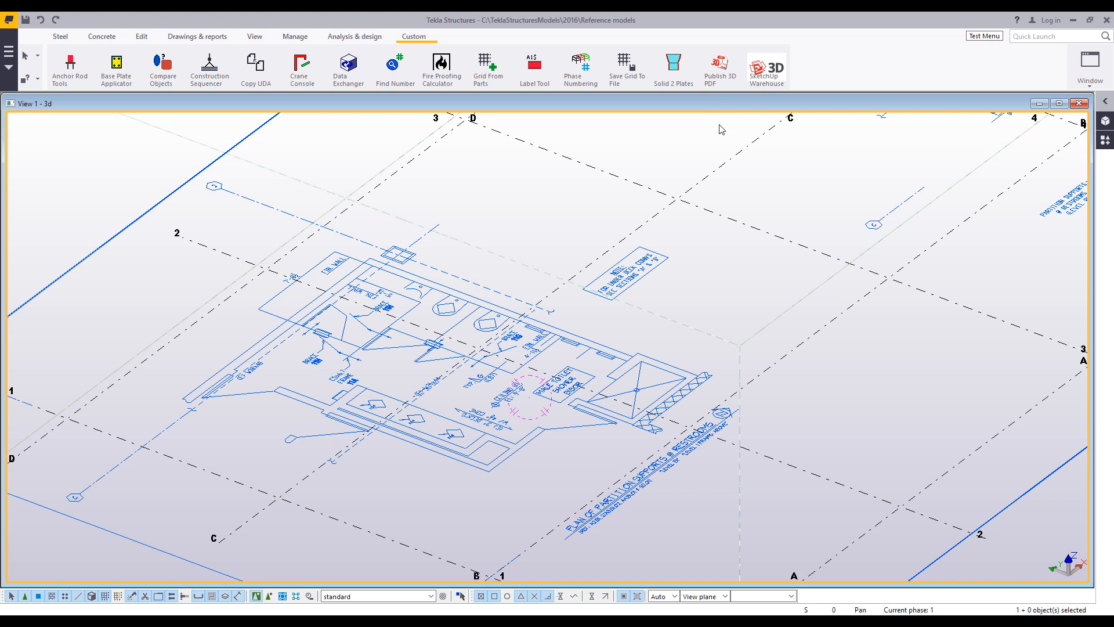
pyautogui.click(767, 68)
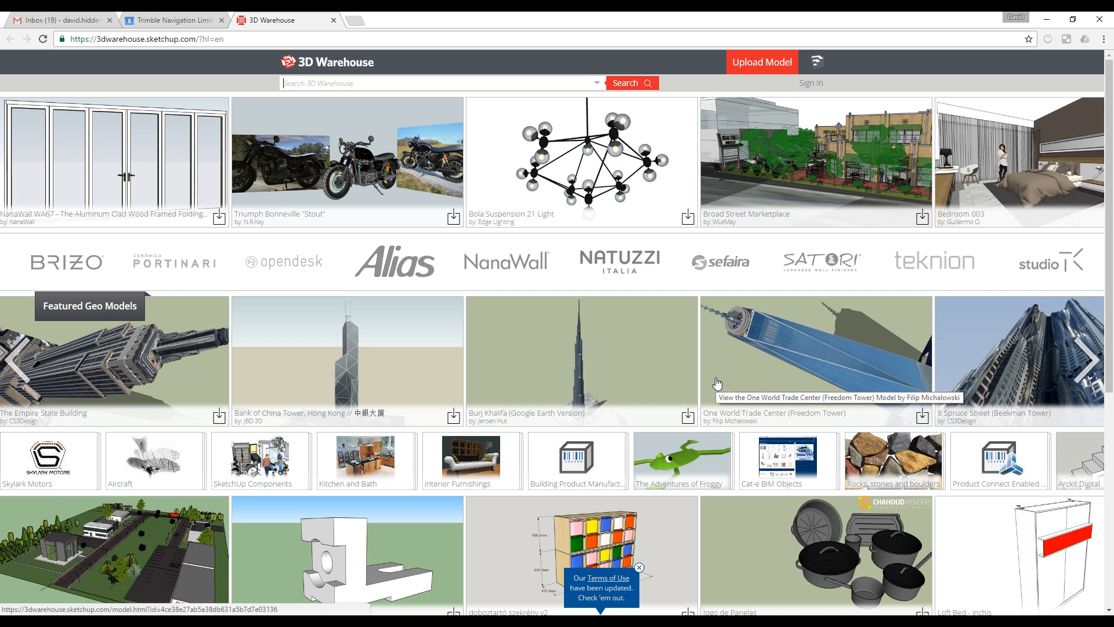
pyautogui.scroll(-5, 717, 383)
pyautogui.scroll(5, 647, 401)
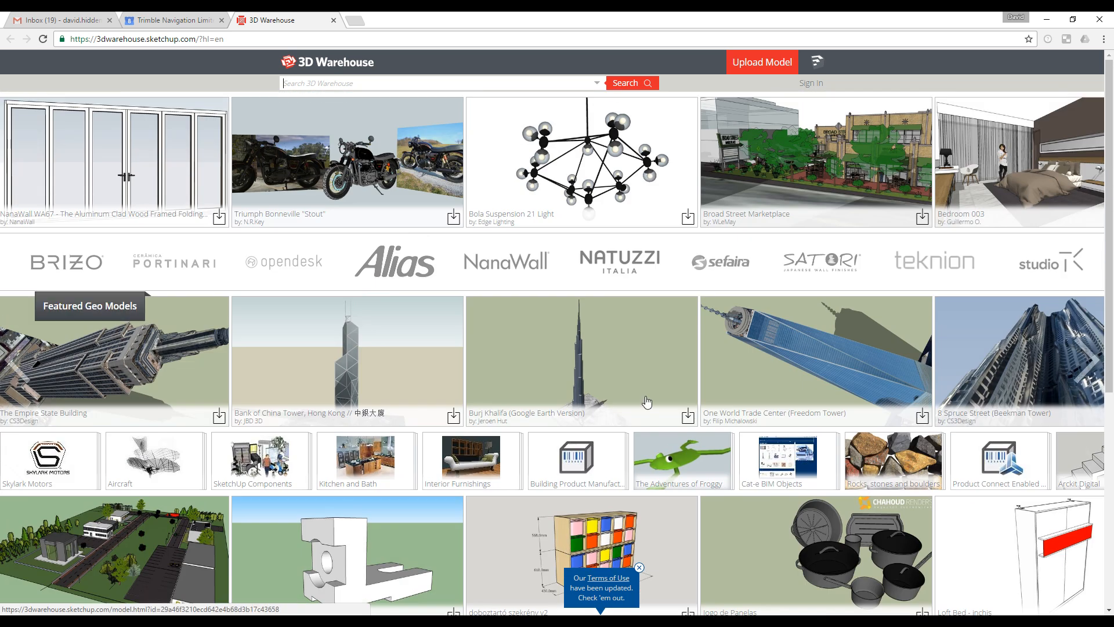
pyautogui.write('grating')
pyautogui.press('Return')
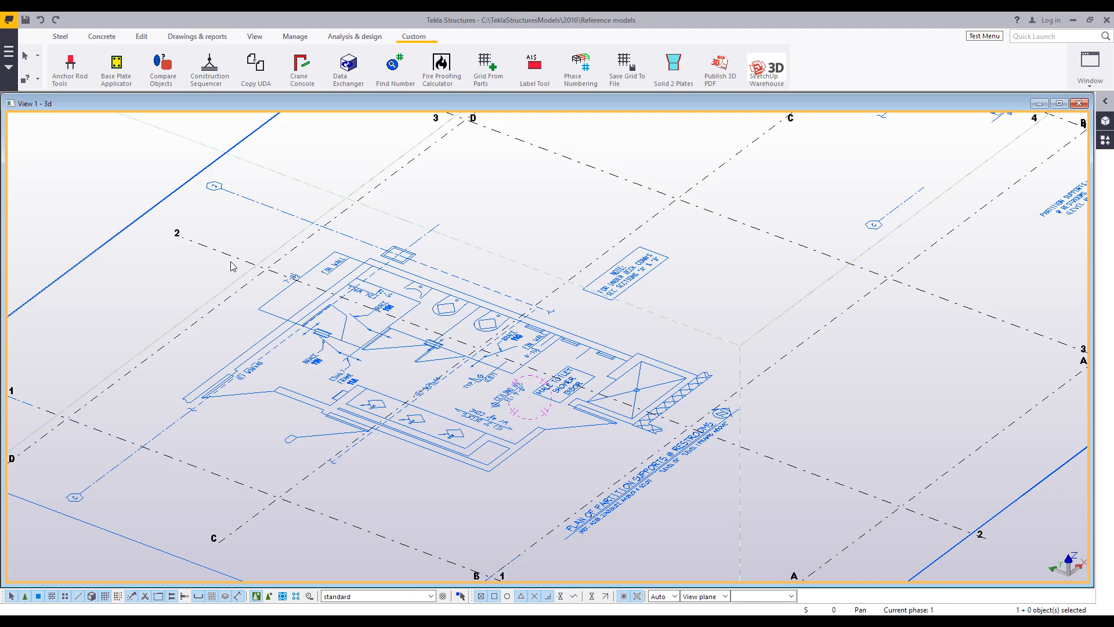
# - Set the concrete panel properties to profile 120"*7" with the in-plane position Left
pyautogui.moveTo(263, 345); pyautogui.dragTo(306, 334, button='middle')
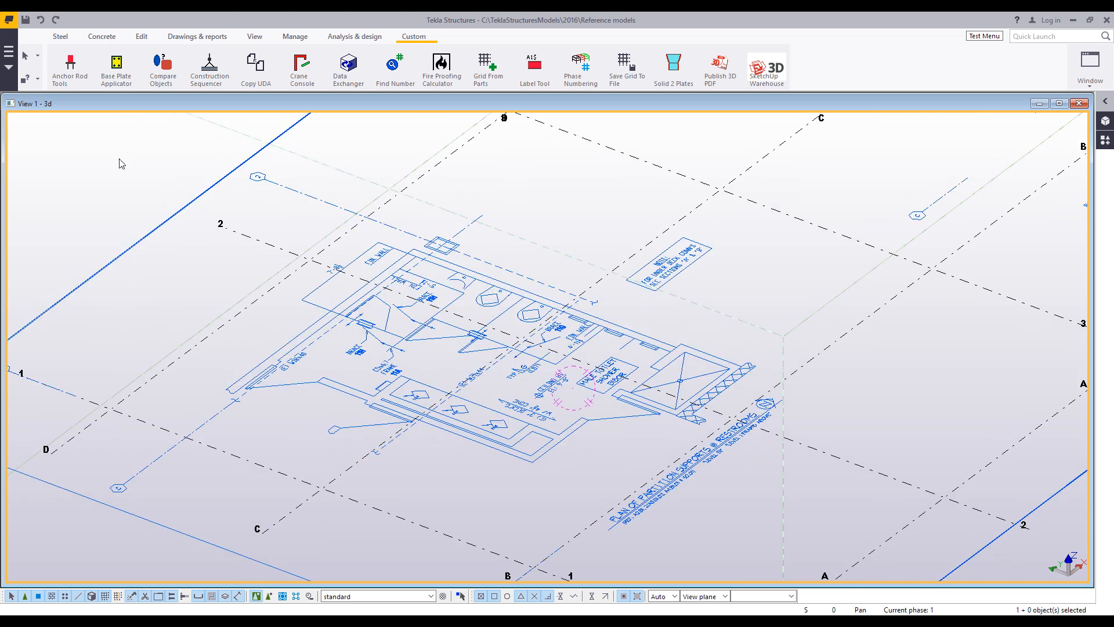
pyautogui.click(94, 36)
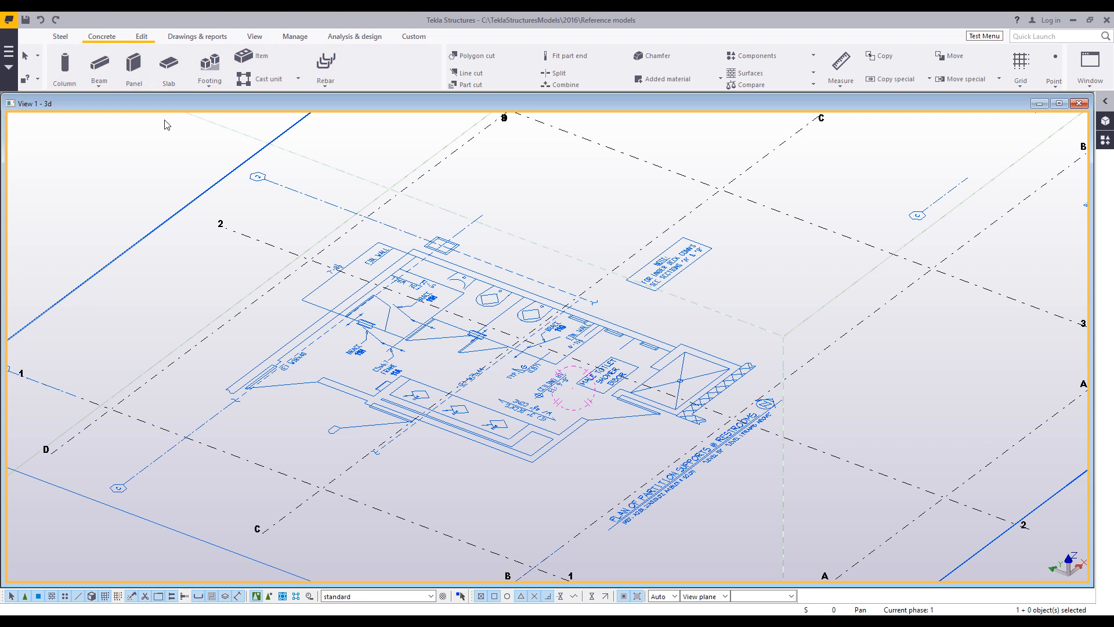
pyautogui.doubleClick(136, 74)
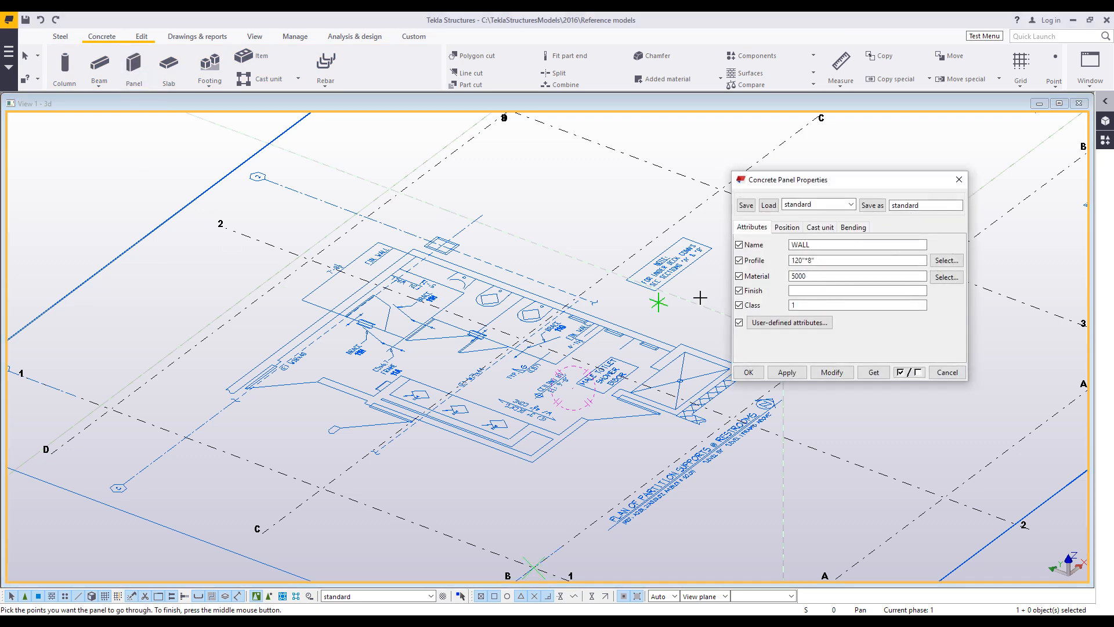
pyautogui.moveTo(807, 263); pyautogui.dragTo(811, 262)
pyautogui.write('7')
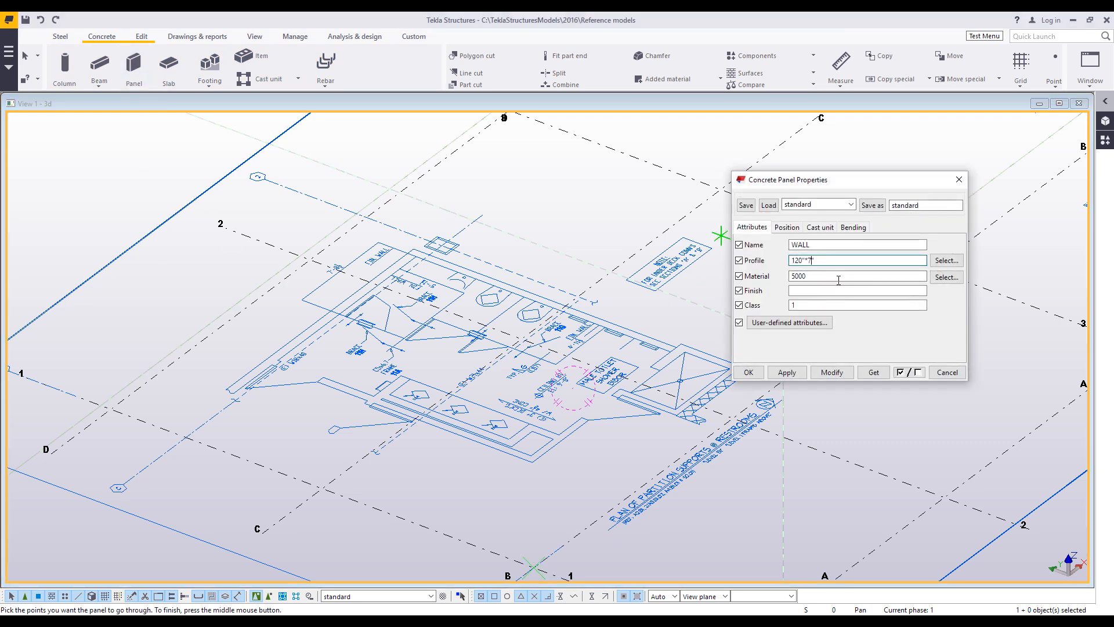
pyautogui.click(787, 227)
pyautogui.click(836, 253)
pyautogui.click(825, 285)
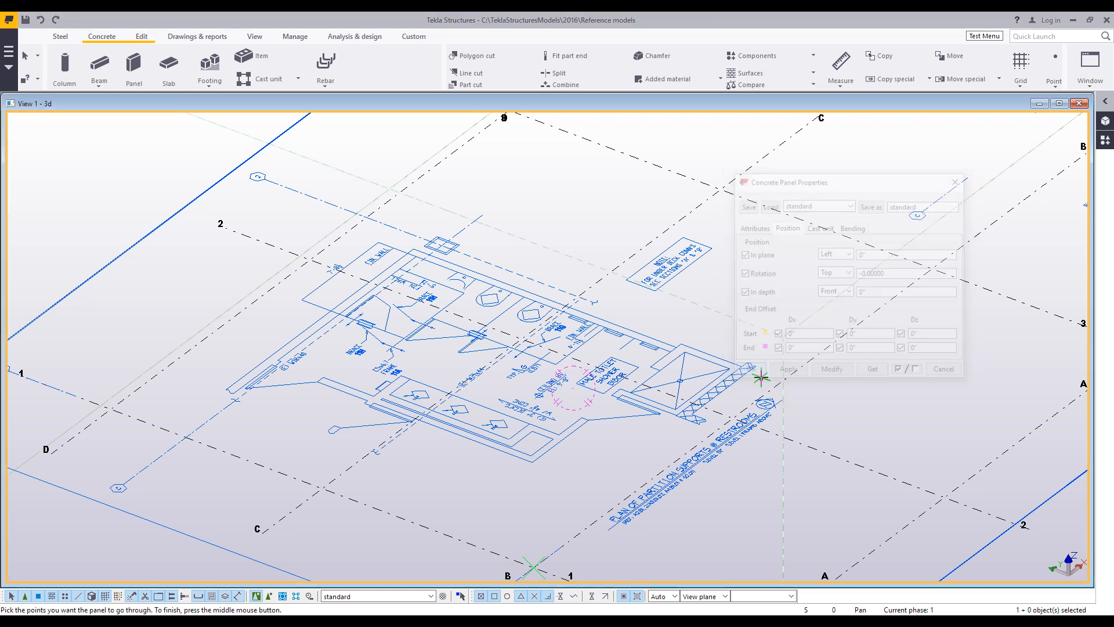
# - Model an L-shaped concrete panel along the restroom's wall lines, from the W18x40 end around the corner to the shaft by the shower
pyautogui.moveTo(306, 390); pyautogui.dragTo(442, 404, button='middle')
pyautogui.scroll(5, 442, 404)
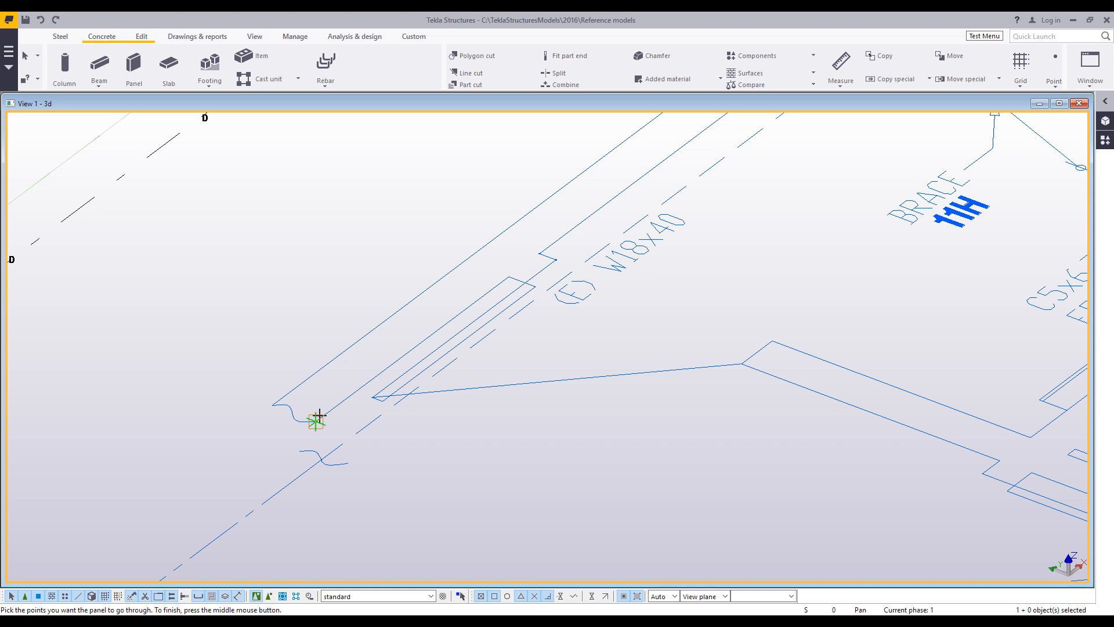
pyautogui.click(320, 416)
pyautogui.scroll(5, 604, 291)
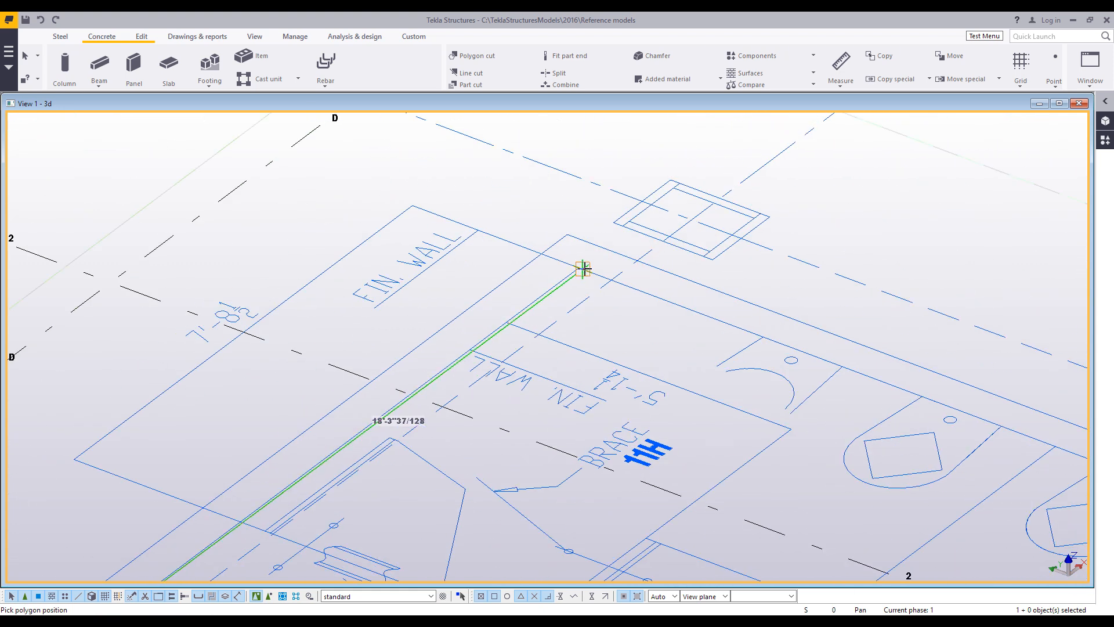
pyautogui.click(577, 265)
pyautogui.scroll(-5, 600, 326)
pyautogui.scroll(3, 756, 357)
pyautogui.scroll(1, 756, 357)
pyautogui.click(865, 400)
pyautogui.middleClick(865, 399)
pyautogui.scroll(-5, 865, 383)
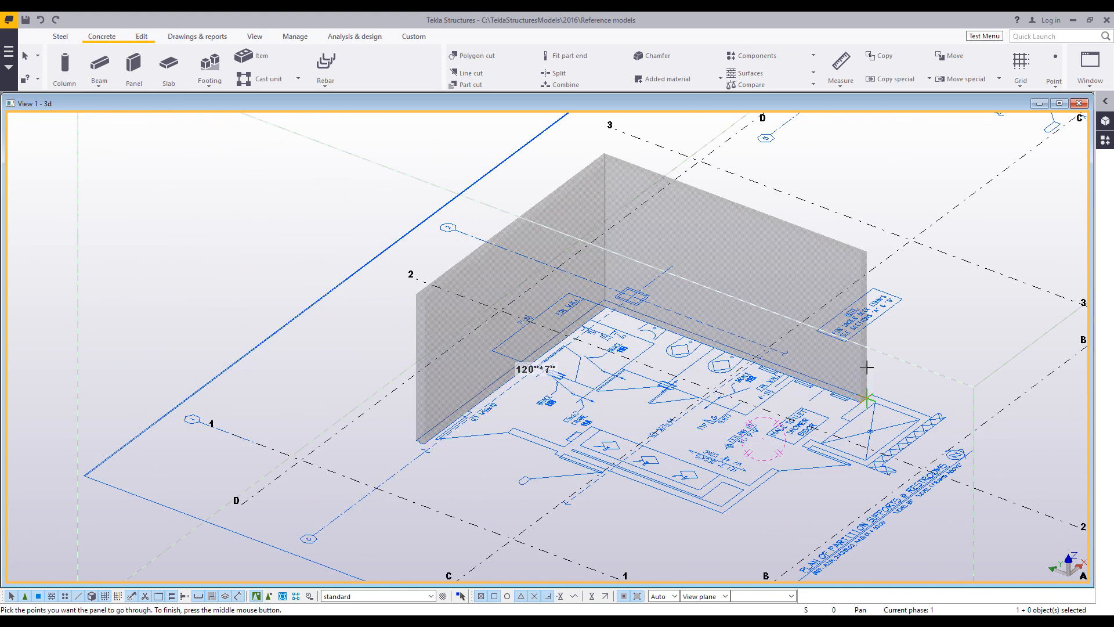
# - Examine the new wall panel against the restroom plan, including the brace, frame and ceiling height annotations
pyautogui.scroll(3, 677, 348)
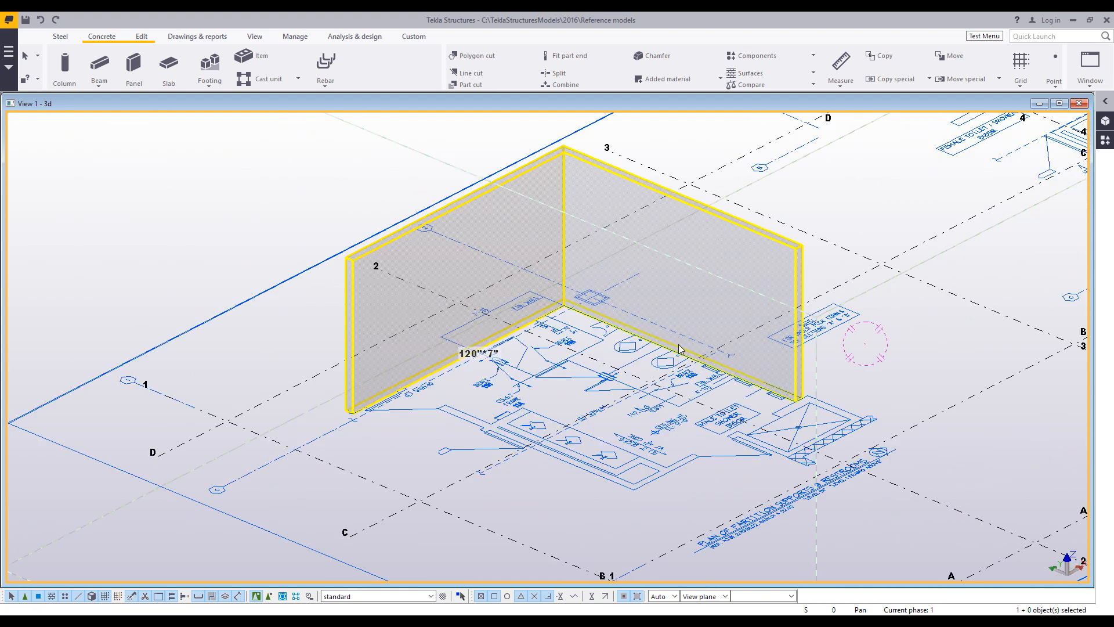
pyautogui.keyDown('ctrl'); pyautogui.moveTo(639, 335); pyautogui.dragTo(675, 369, button='middle'); pyautogui.keyUp('ctrl')
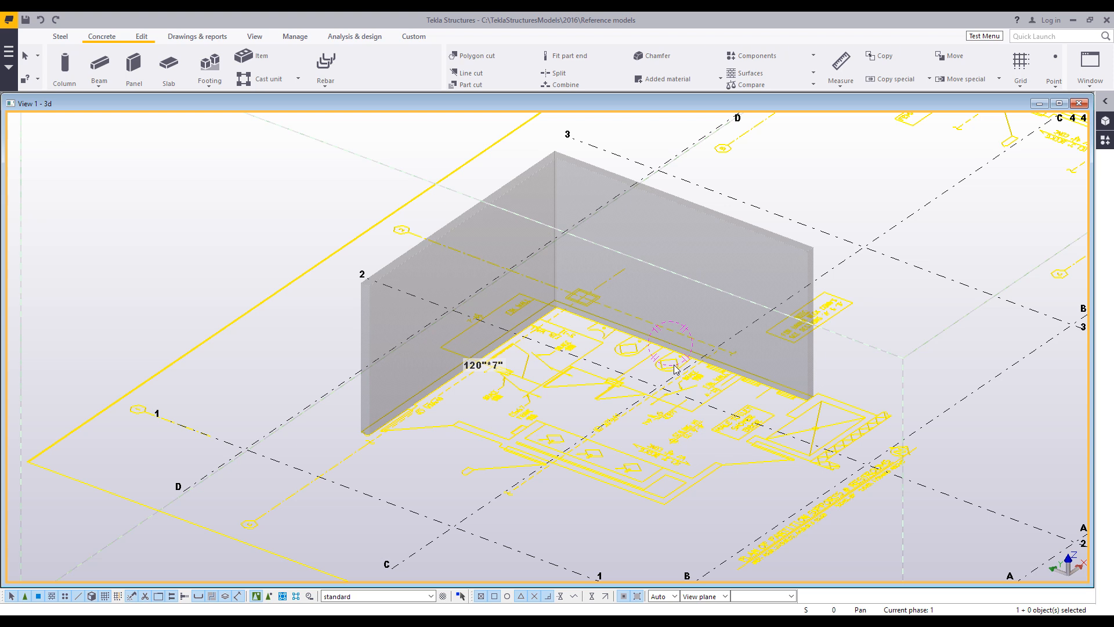
pyautogui.scroll(-2, 670, 372)
pyautogui.scroll(1, 668, 388)
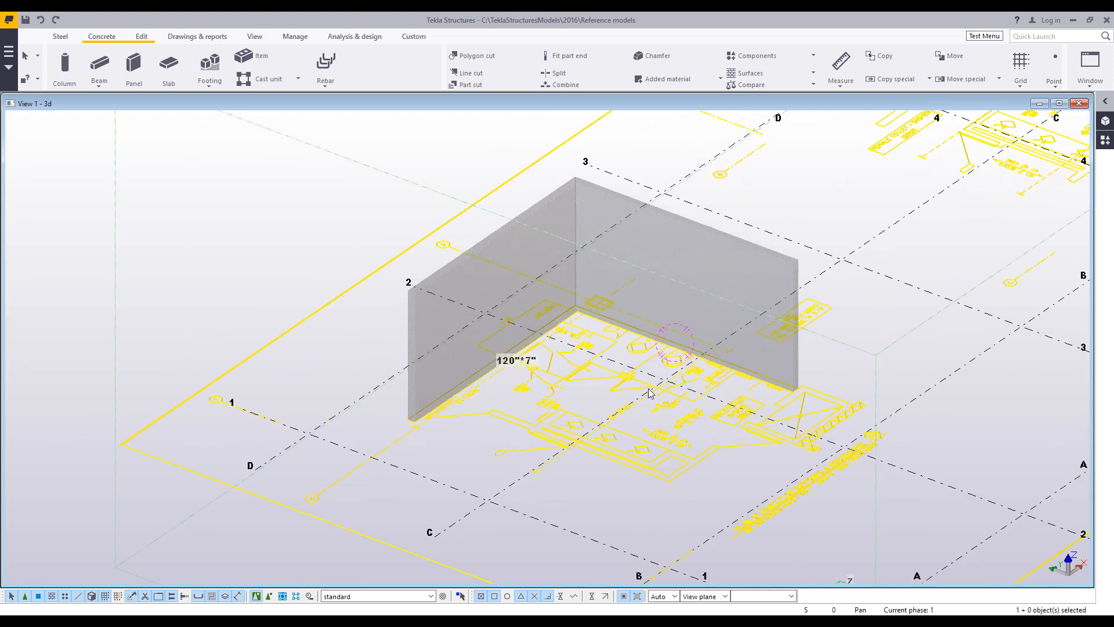
pyautogui.scroll(5, 650, 394)
pyautogui.scroll(1, 747, 438)
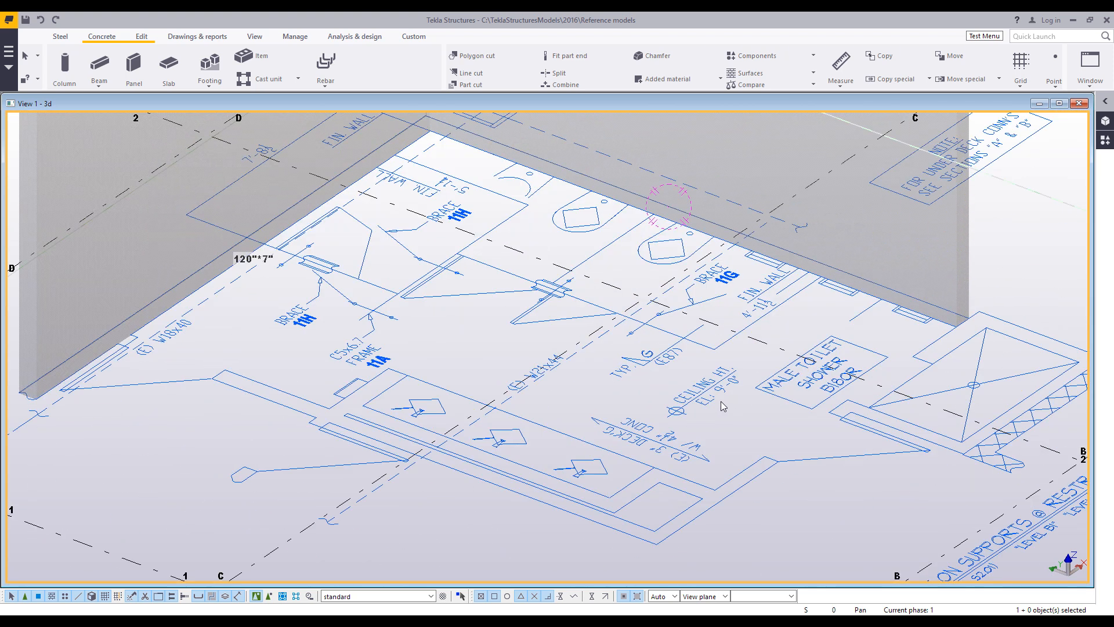
pyautogui.scroll(-4, 722, 406)
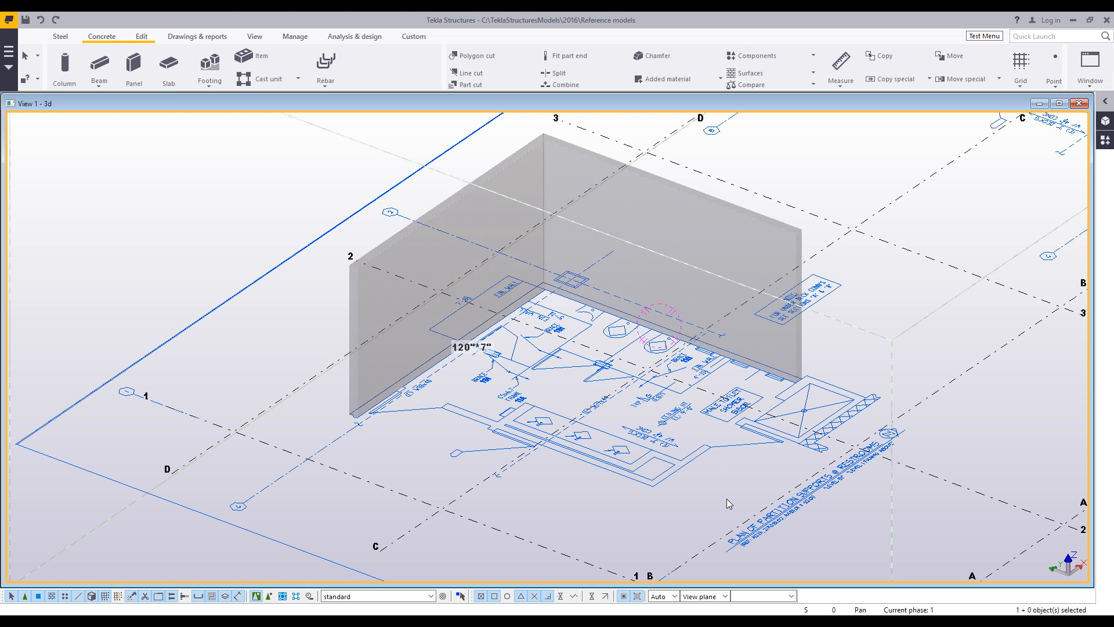
pyautogui.scroll(2, 648, 409)
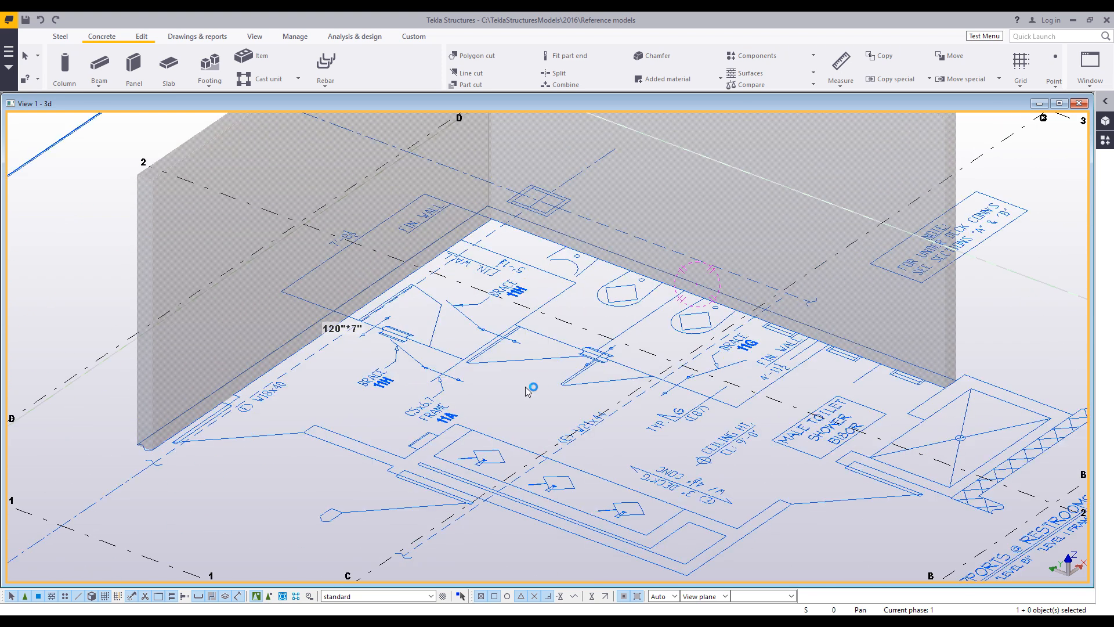
pyautogui.scroll(-2, 526, 392)
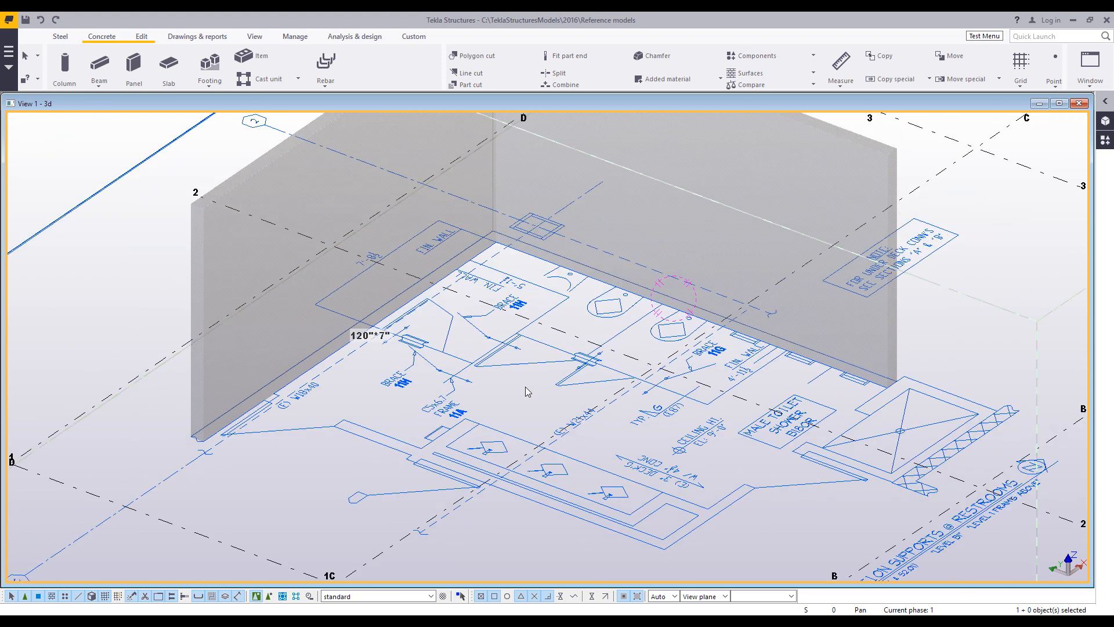
# - Make one linear copy of the restroom plan sheet, offset 10'-0" in dZ
pyautogui.rightClick(565, 376)
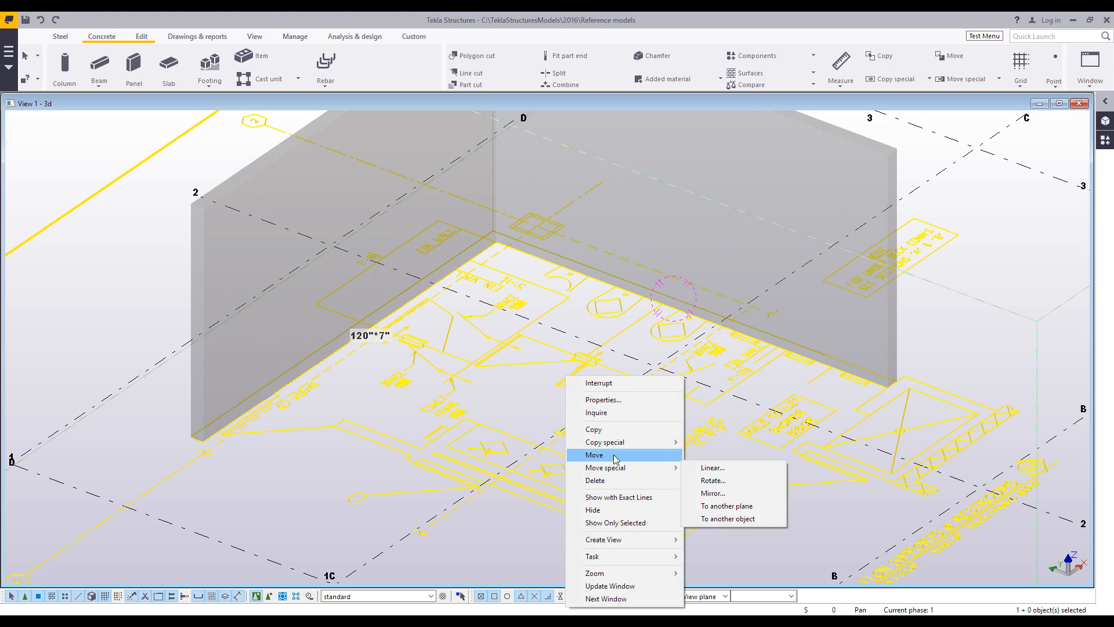
pyautogui.moveTo(629, 443)
pyautogui.click(700, 443)
pyautogui.press('Tab')
pyautogui.press('Tab')
pyautogui.write('10-')
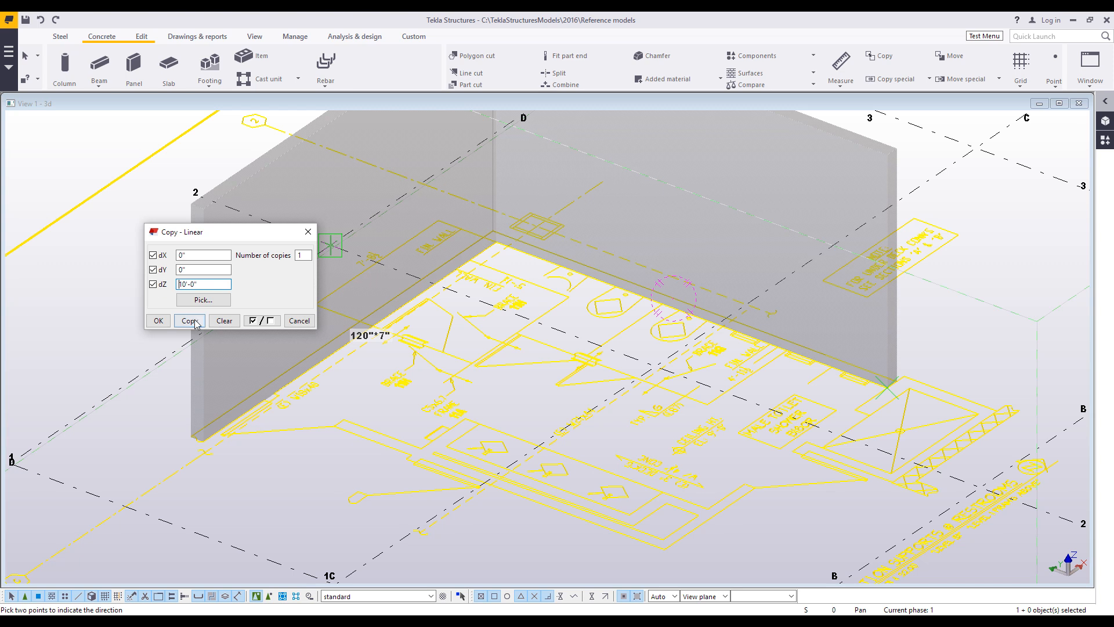
pyautogui.click(190, 321)
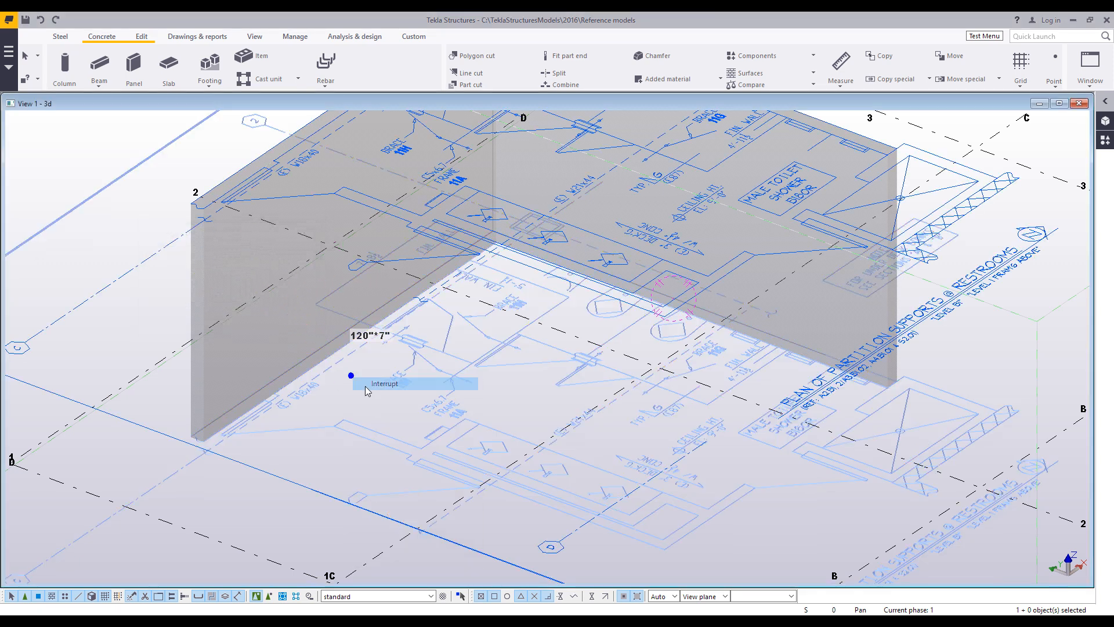
# - Load the Channel settings for a new steel beam and set its profile to C5X6.7
pyautogui.scroll(-3, 348, 383)
pyautogui.moveTo(360, 380)
pyautogui.keyDown('ctrl'); pyautogui.mouseDown(button='middle')
pyautogui.moveTo(374, 332)
pyautogui.moveTo(450, 428)
pyautogui.mouseUp(button='middle'); pyautogui.keyUp('ctrl')
pyautogui.keyDown('ctrl'); pyautogui.moveTo(518, 287); pyautogui.dragTo(524, 416, button='middle'); pyautogui.keyUp('ctrl')
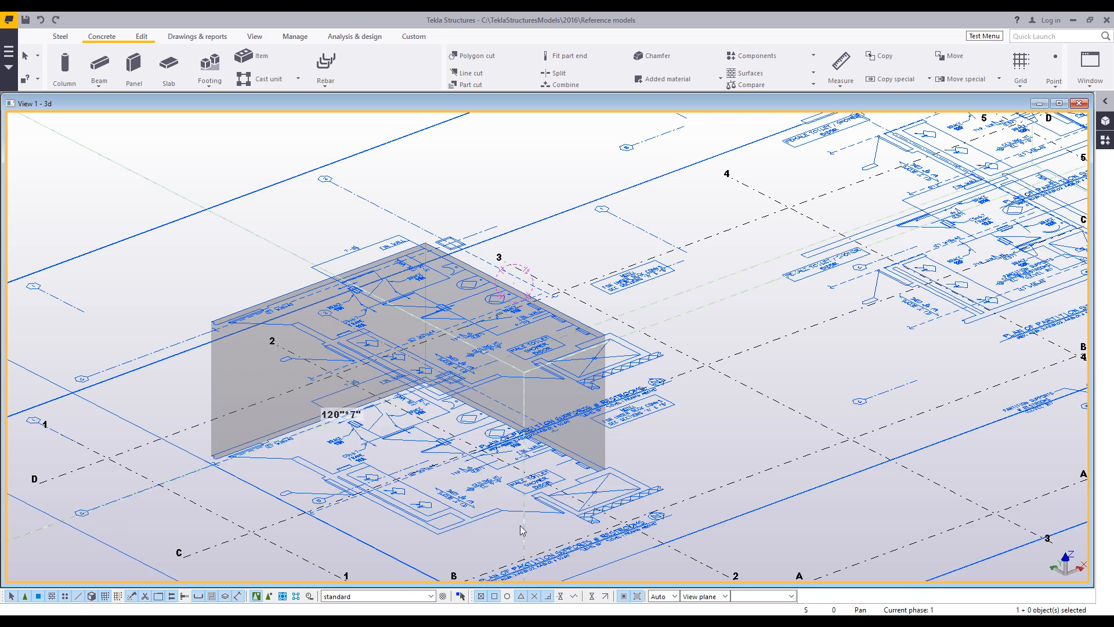
pyautogui.scroll(2, 444, 321)
pyautogui.scroll(3, 445, 321)
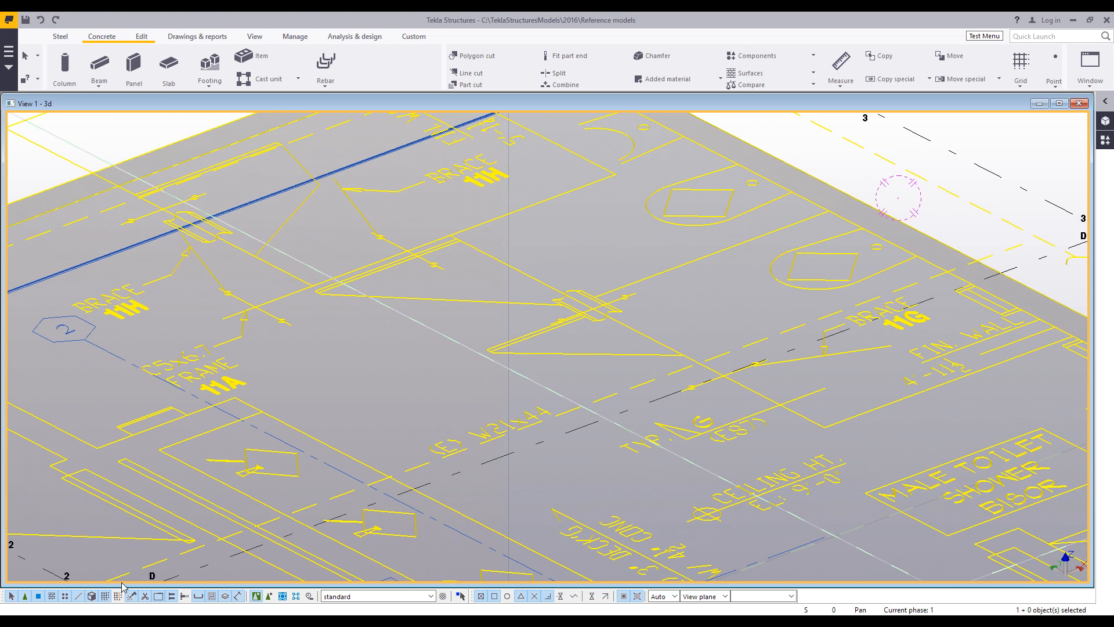
pyautogui.moveTo(317, 400); pyautogui.dragTo(357, 392, button='middle')
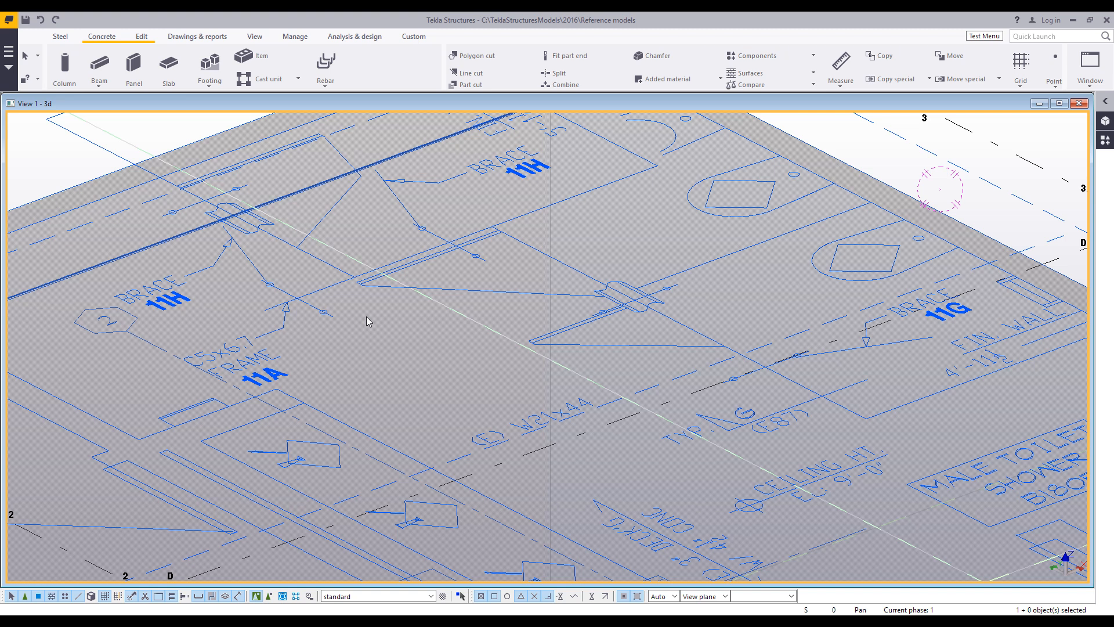
pyautogui.click(60, 36)
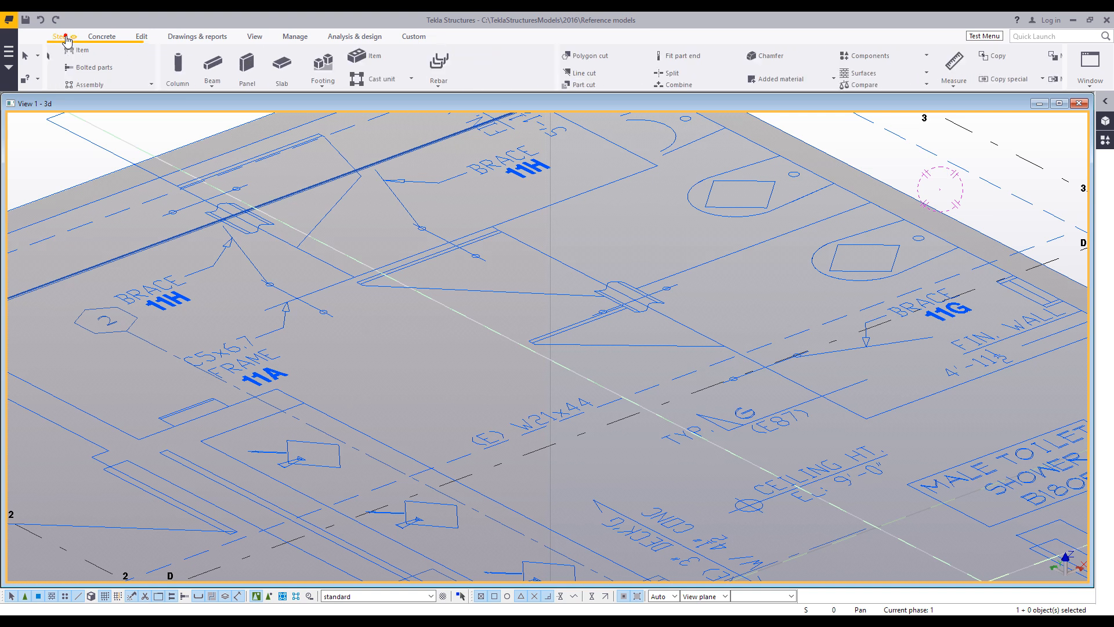
pyautogui.keyDown('shift'); pyautogui.click(99, 63); pyautogui.keyUp('shift')
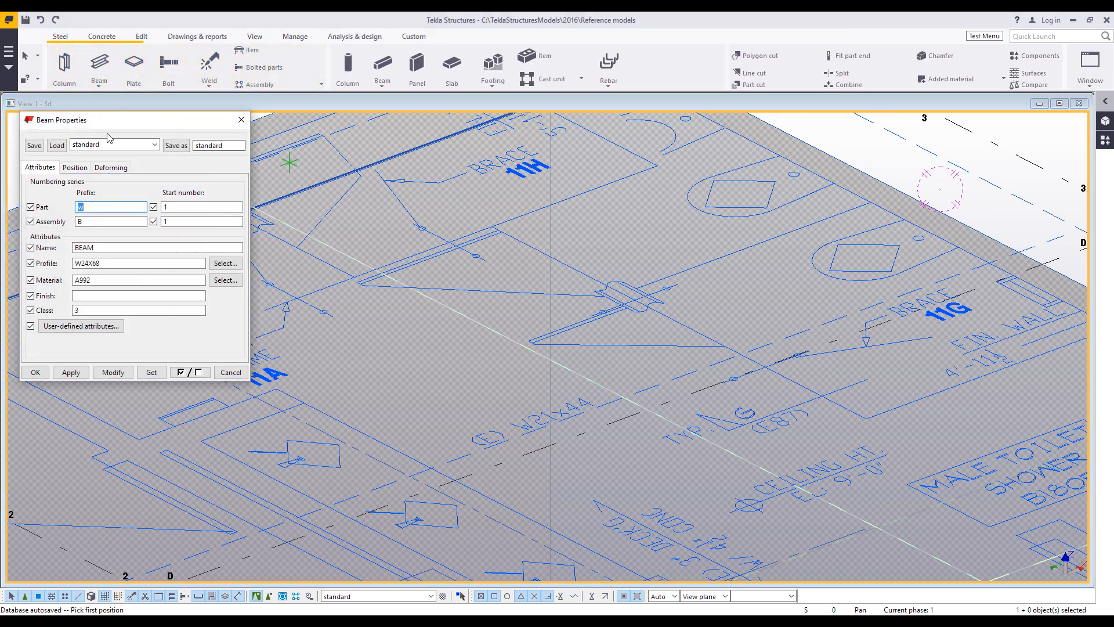
pyautogui.click(109, 144)
pyautogui.click(99, 199)
pyautogui.click(57, 145)
pyautogui.moveTo(168, 122); pyautogui.dragTo(255, 142)
pyautogui.doubleClick(197, 282)
pyautogui.write('C5X6.7')
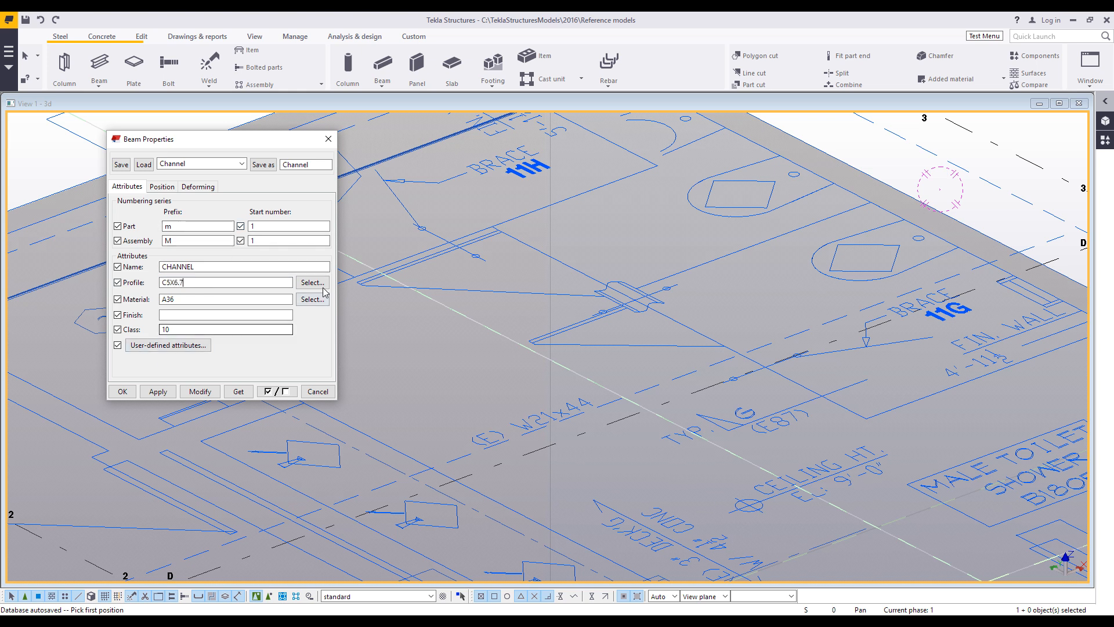
pyautogui.click(122, 391)
# - Model the channel on the raised restroom plan, from the partition line's end below brace 11G to the partition end near brace 11H
pyautogui.moveTo(592, 435); pyautogui.dragTo(410, 395, button='middle')
pyautogui.click(646, 399)
pyautogui.click(277, 200)
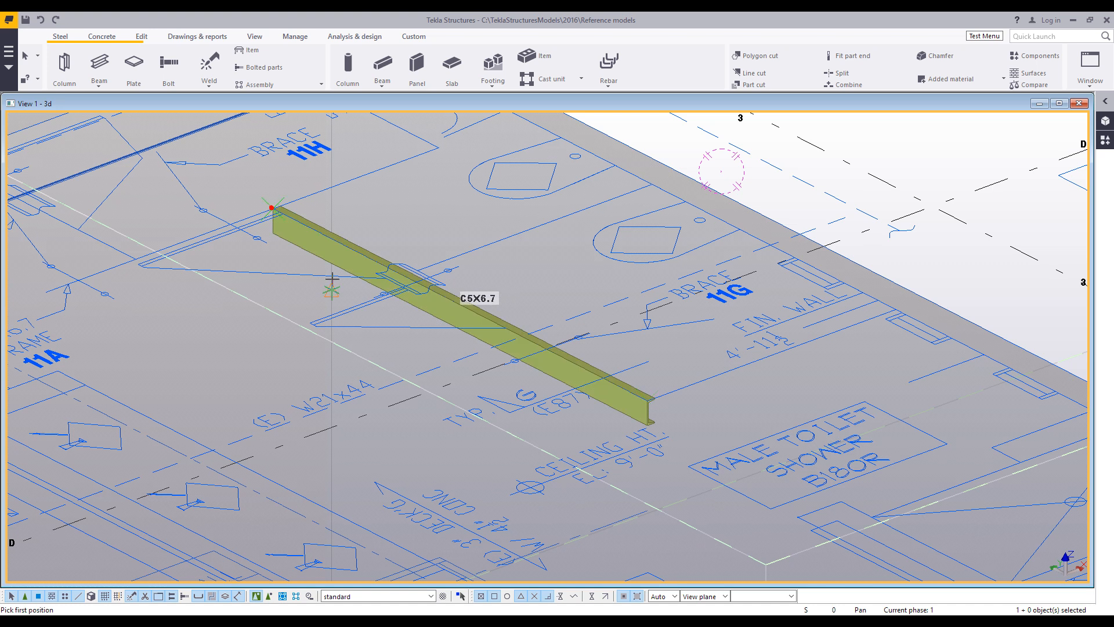
pyautogui.moveTo(432, 364); pyautogui.dragTo(411, 377, button='middle')
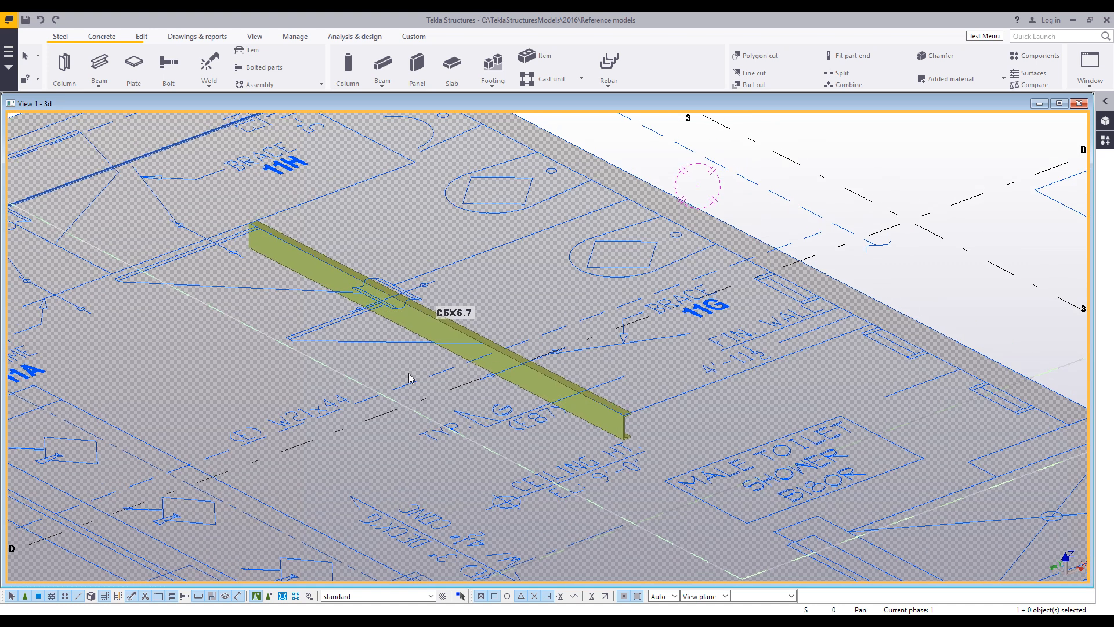
# - Set the channel's rotation to Front and centre it in plane on its placement line
pyautogui.doubleClick(422, 332)
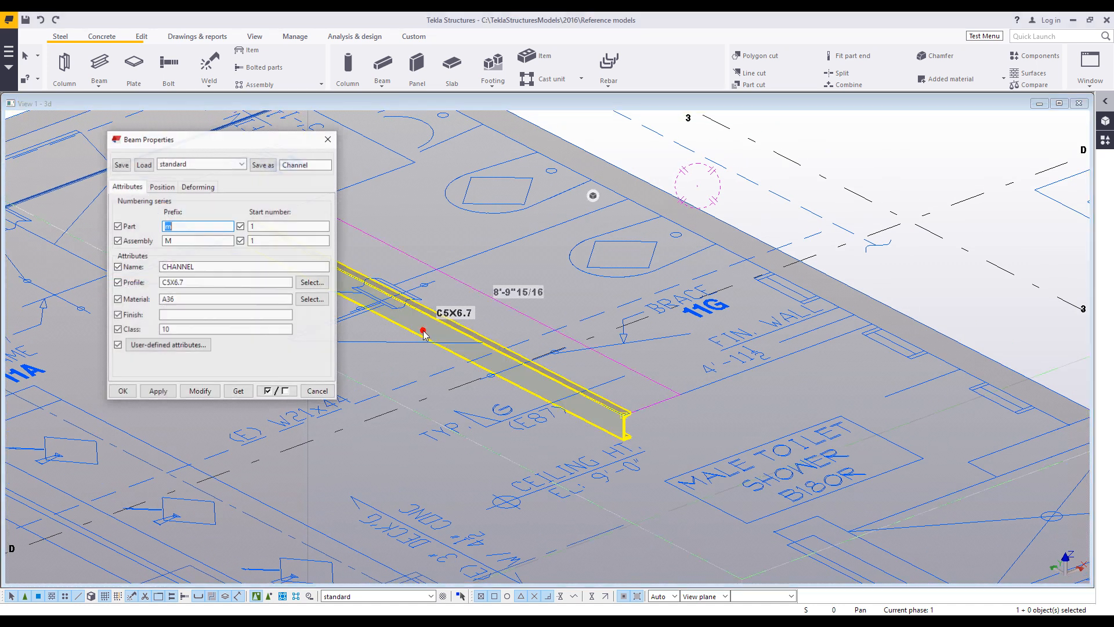
pyautogui.moveTo(170, 139); pyautogui.dragTo(113, 143)
pyautogui.click(106, 191)
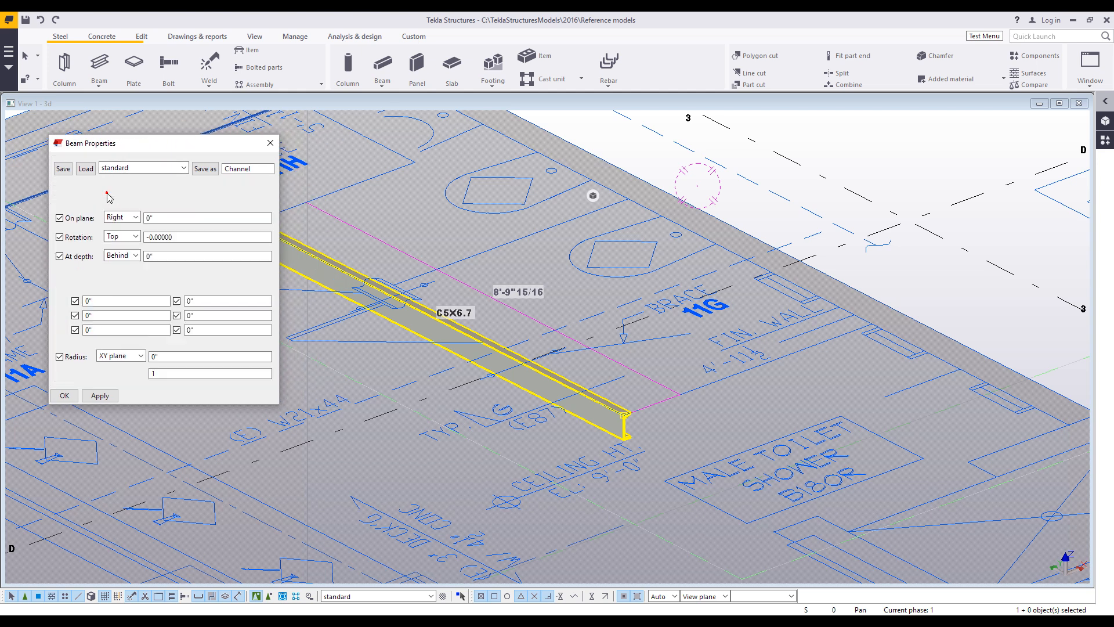
pyautogui.click(122, 236)
pyautogui.click(119, 246)
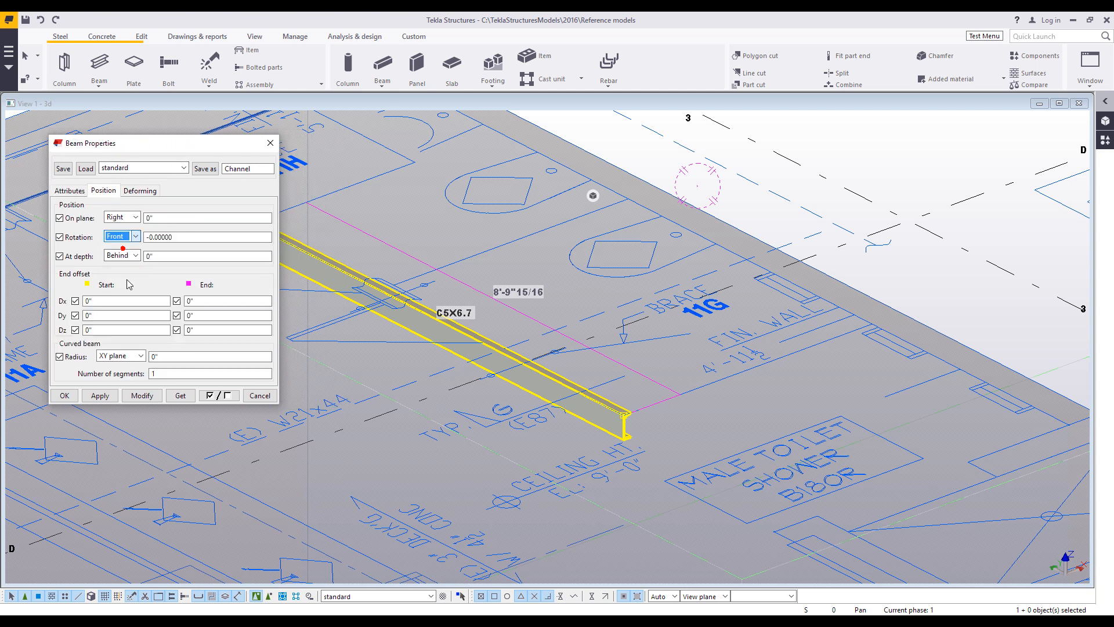
pyautogui.click(142, 395)
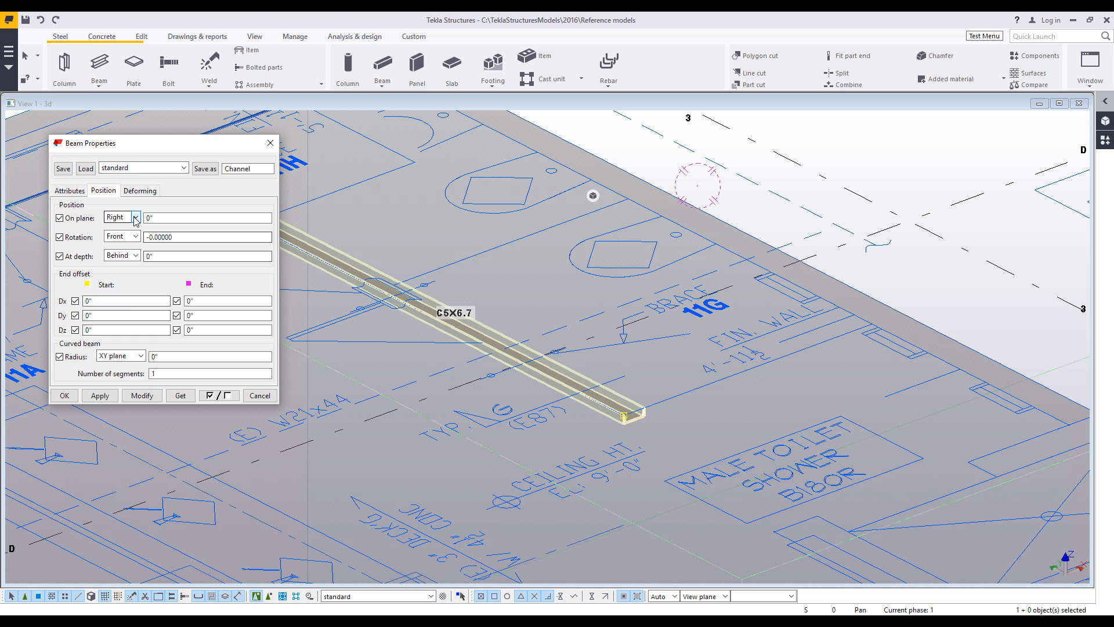
pyautogui.click(133, 217)
pyautogui.click(116, 228)
pyautogui.click(144, 395)
pyautogui.click(259, 395)
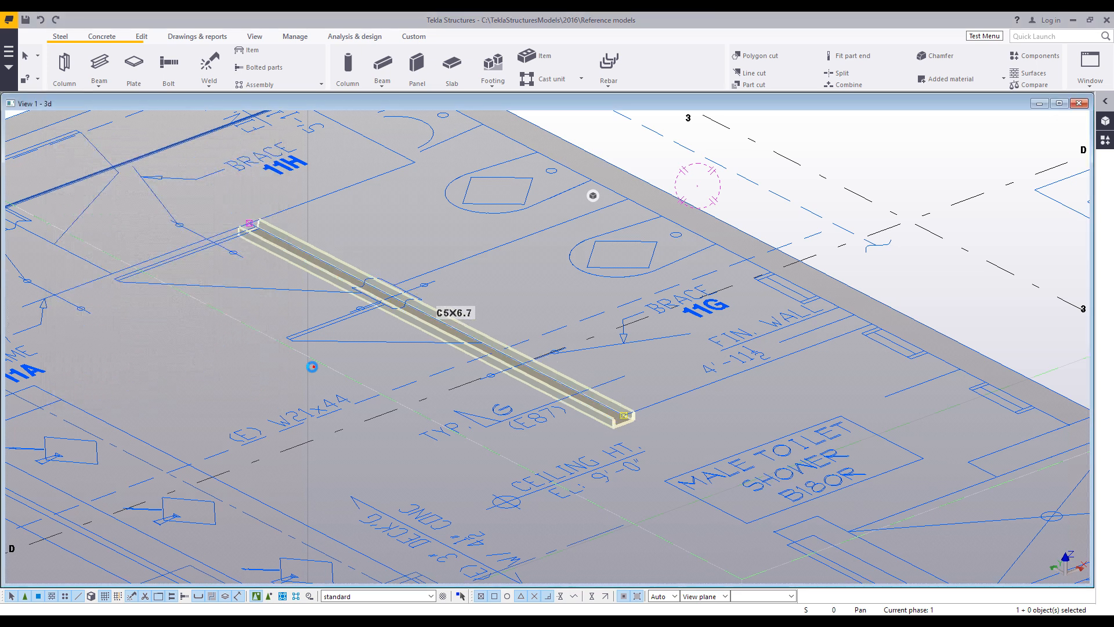
pyautogui.moveTo(398, 304)
pyautogui.keyDown('ctrl'); pyautogui.mouseDown(button='middle')
pyautogui.moveTo(376, 285)
pyautogui.moveTo(407, 311)
pyautogui.mouseUp(button='middle'); pyautogui.keyUp('ctrl')
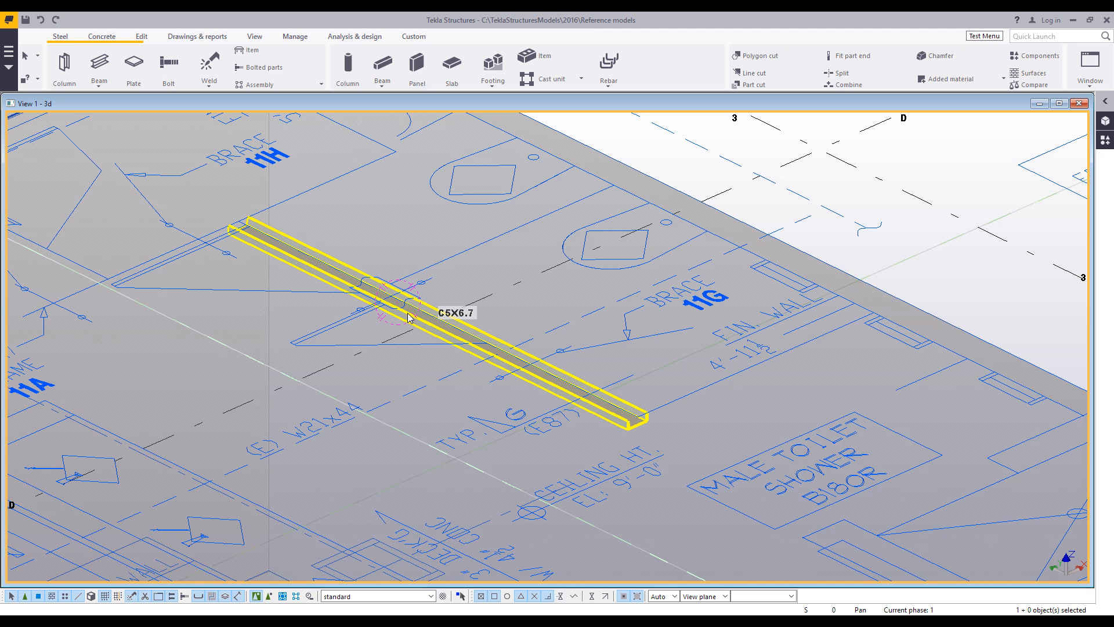
# - Hide the raised copy of reference model E 0080-1, keeping the floor-level sheet and the walls displayed
pyautogui.scroll(-6, 410, 316)
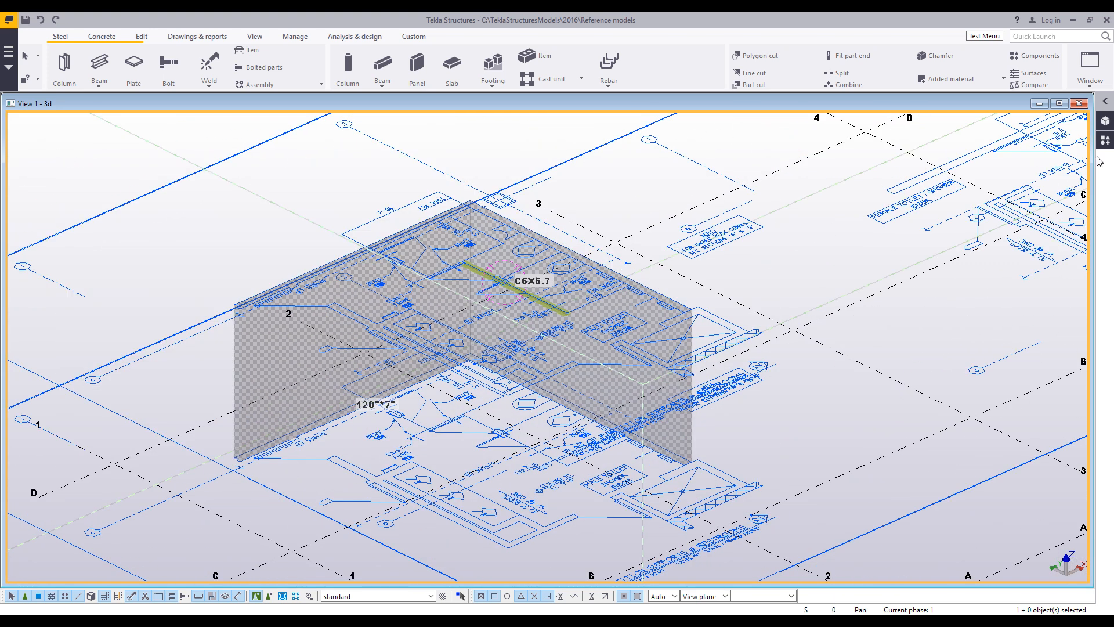
pyautogui.click(1107, 124)
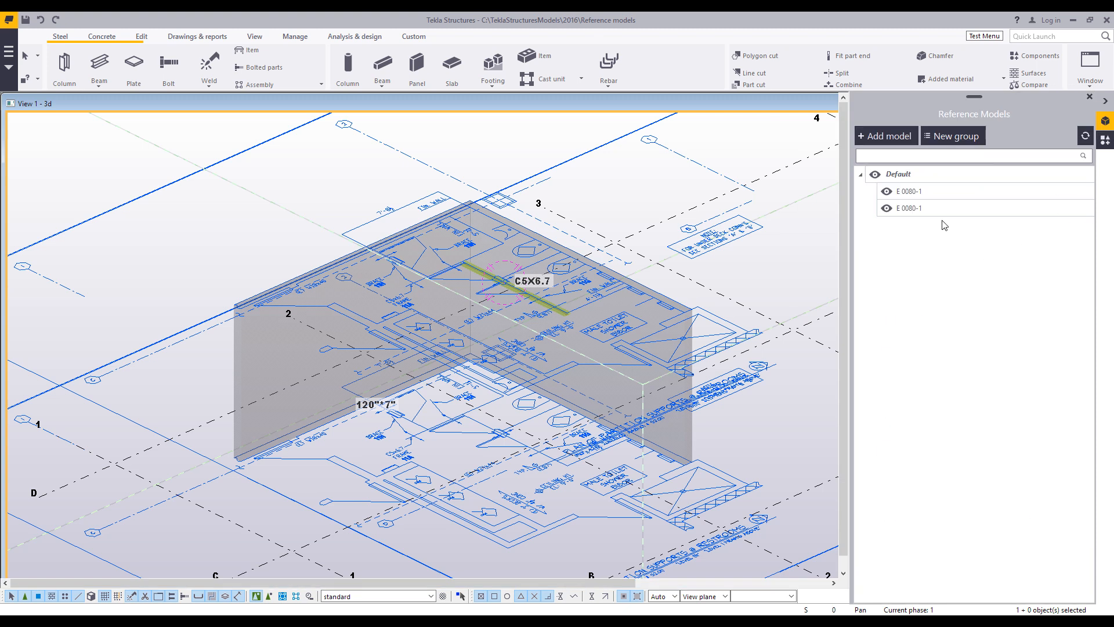
pyautogui.click(886, 209)
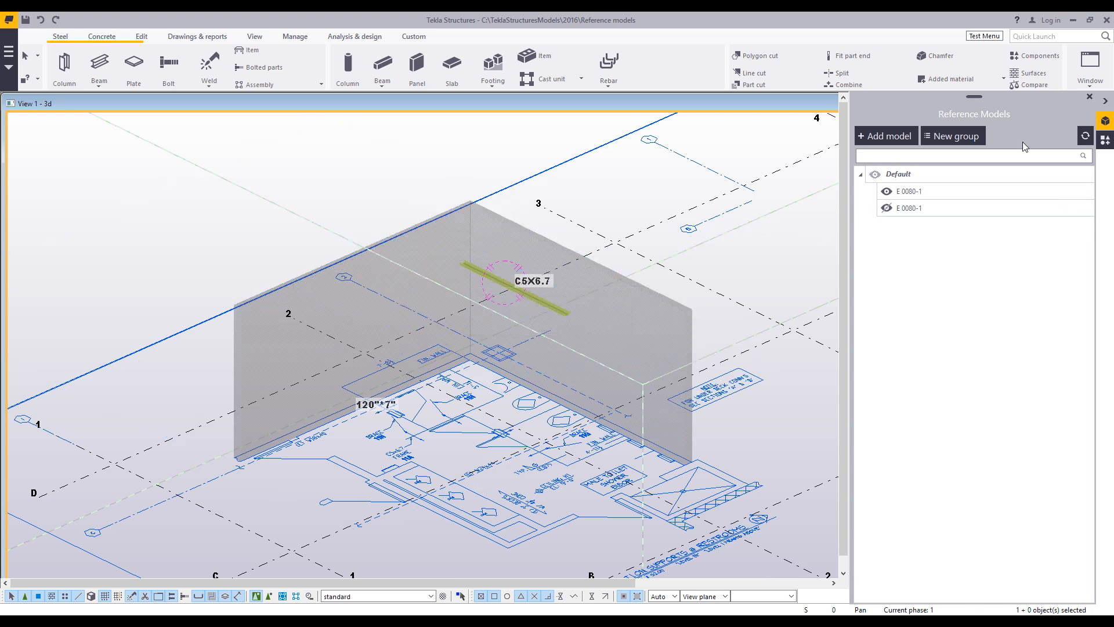
pyautogui.click(1106, 101)
pyautogui.scroll(5, 580, 319)
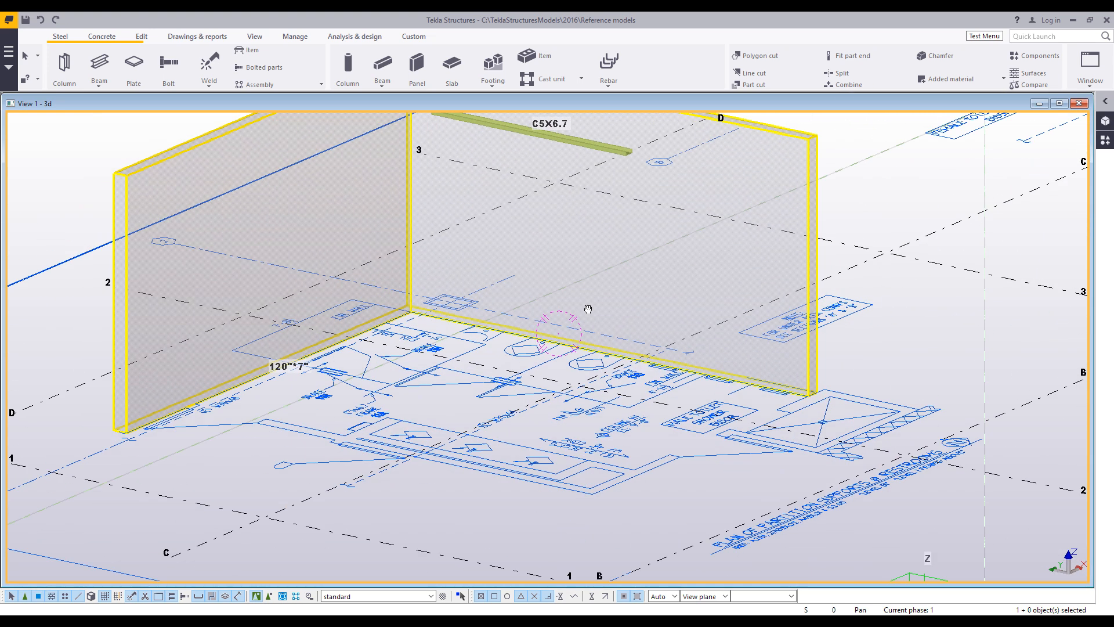
pyautogui.scroll(5, 565, 321)
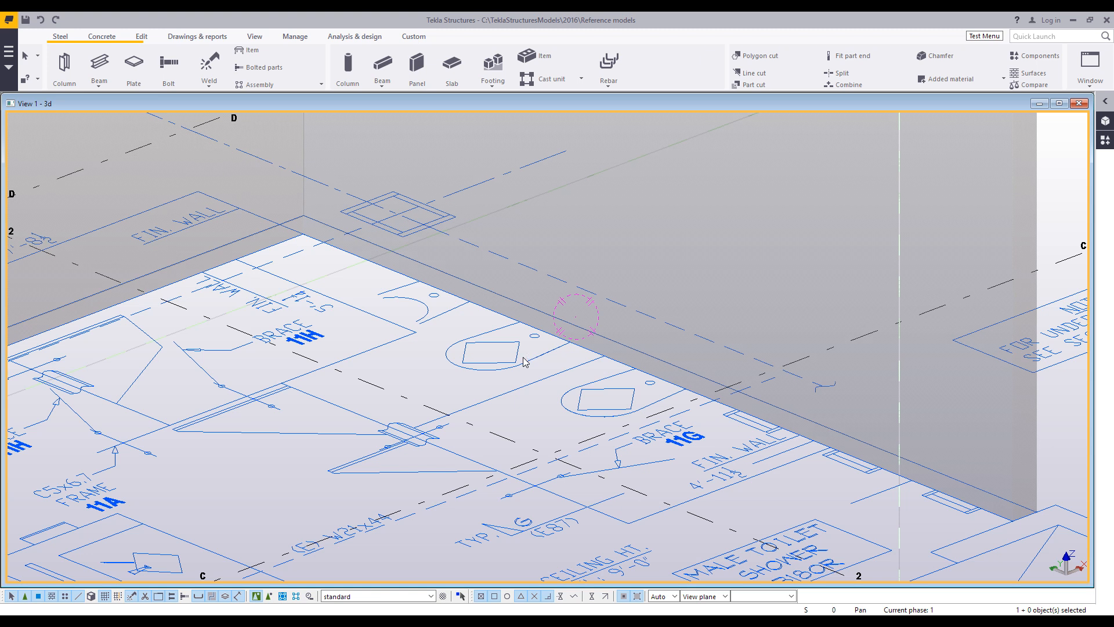
pyautogui.click(1106, 123)
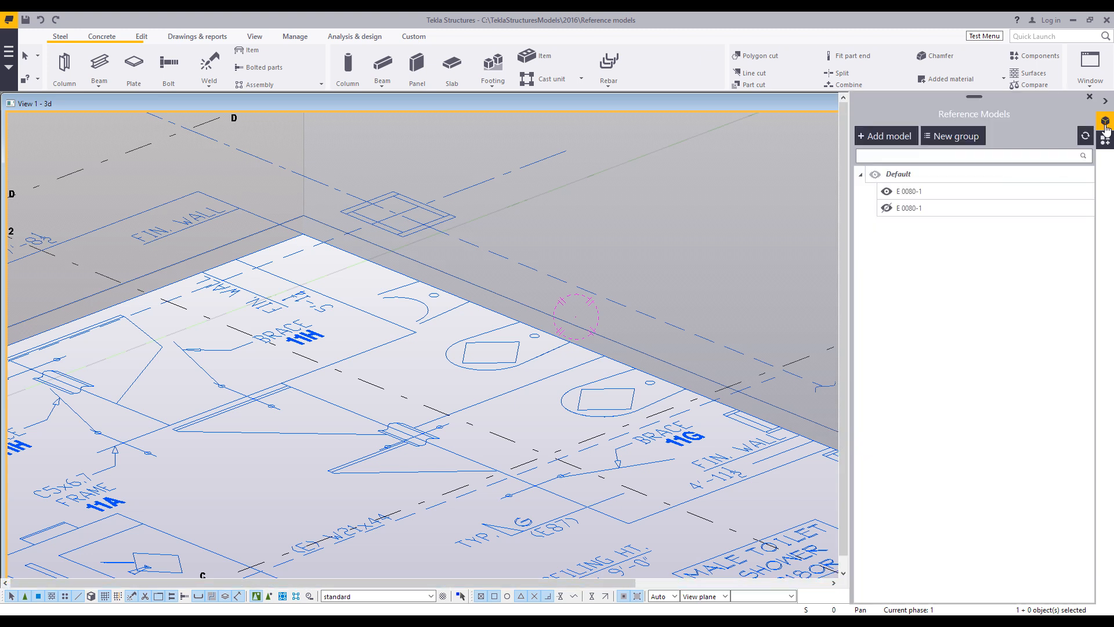
pyautogui.click(893, 144)
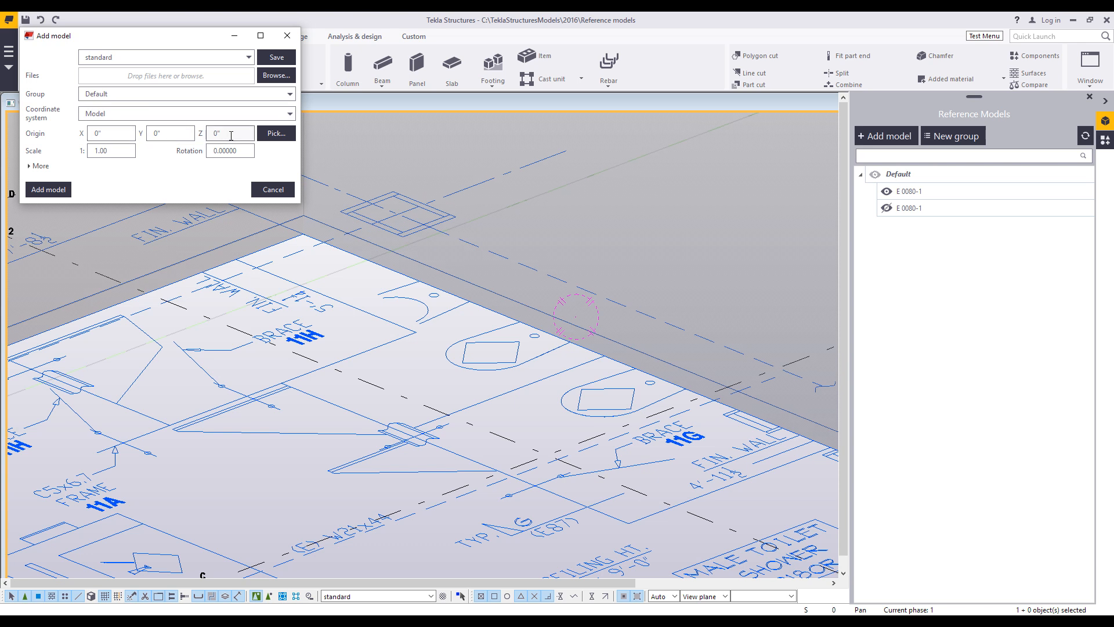
pyautogui.click(174, 114)
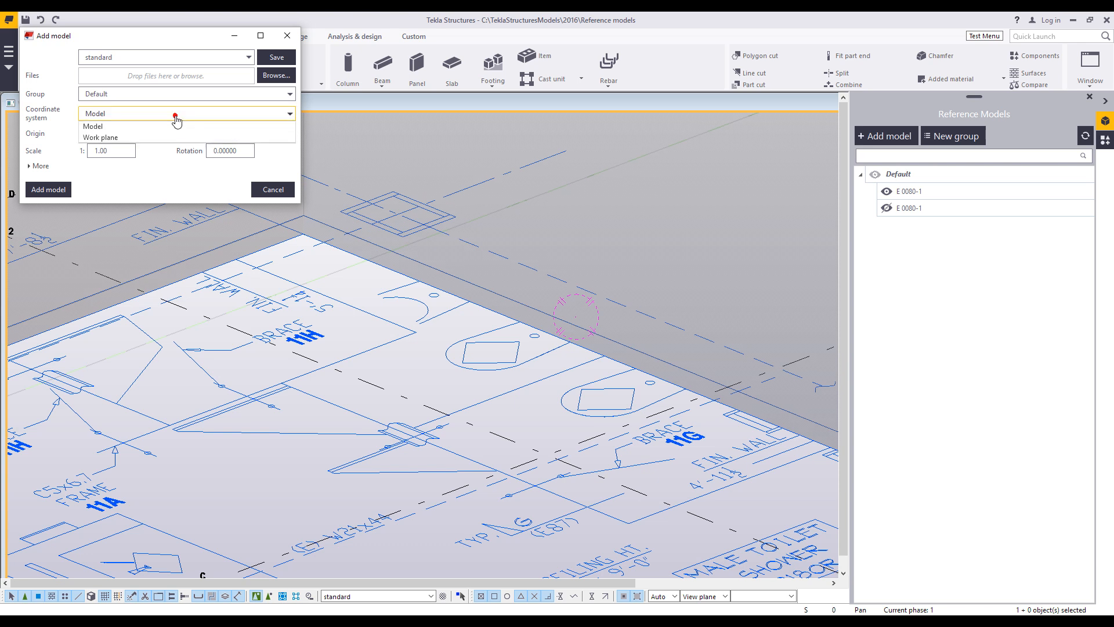
pyautogui.click(111, 137)
pyautogui.click(279, 200)
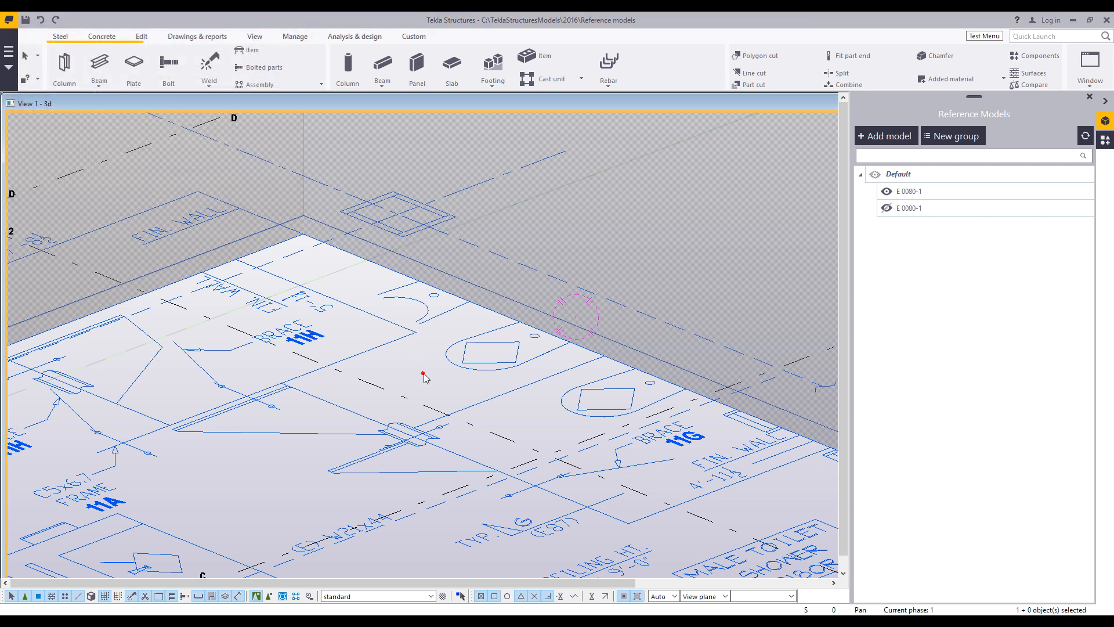
# - Set the work plane using two points, with its origin on the wall edge beside the fixtures and positive X toward the nearby fixture's square
pyautogui.scroll(2, 424, 378)
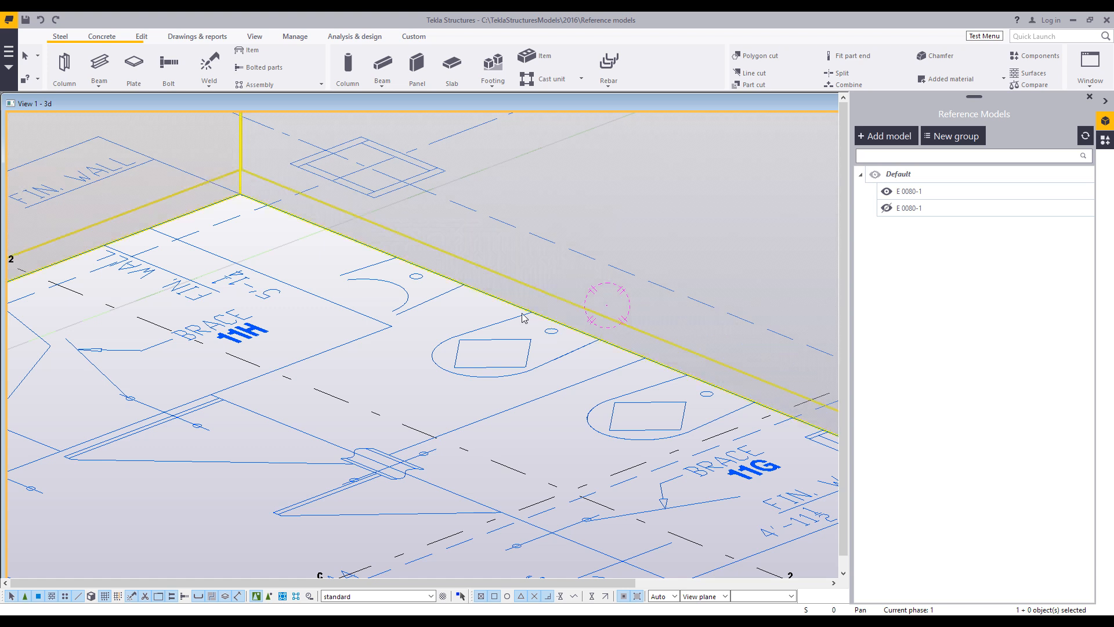
pyautogui.click(254, 37)
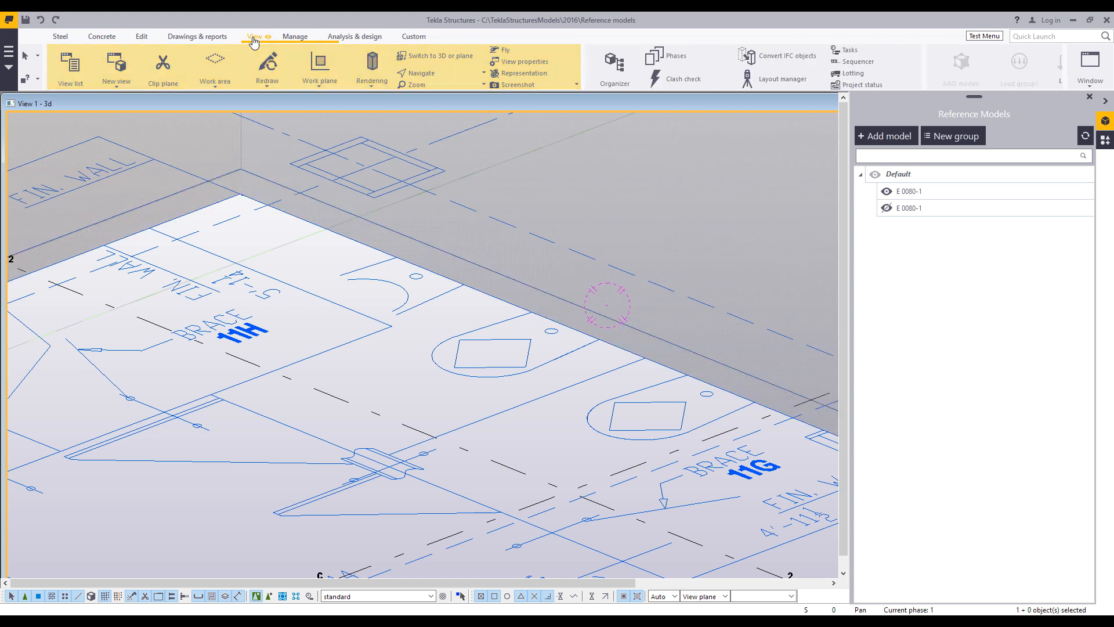
pyautogui.click(327, 85)
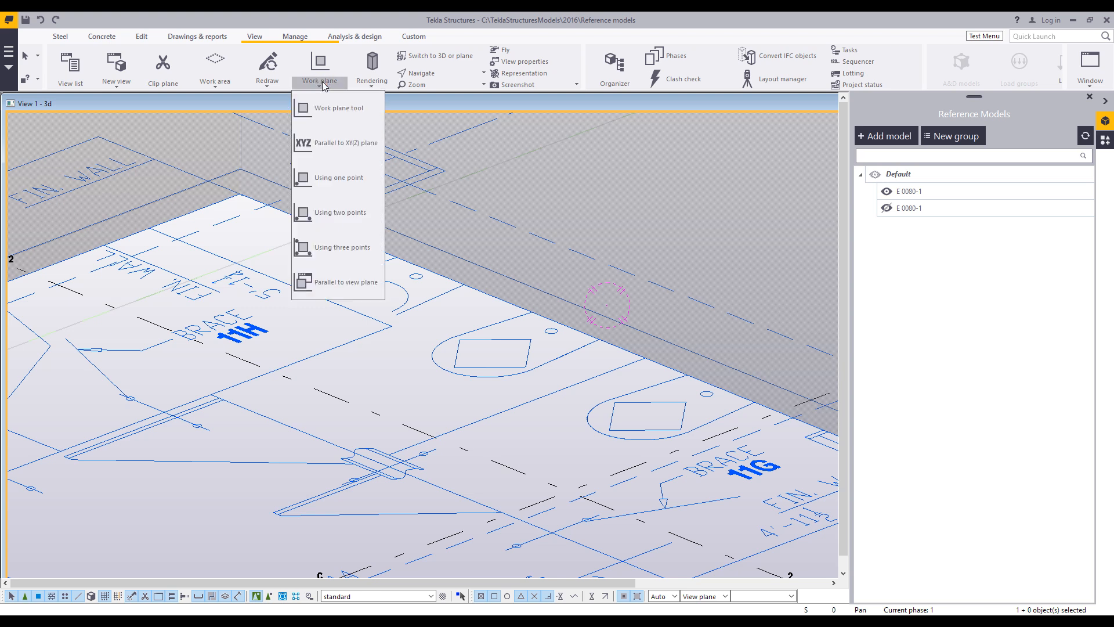
pyautogui.click(341, 212)
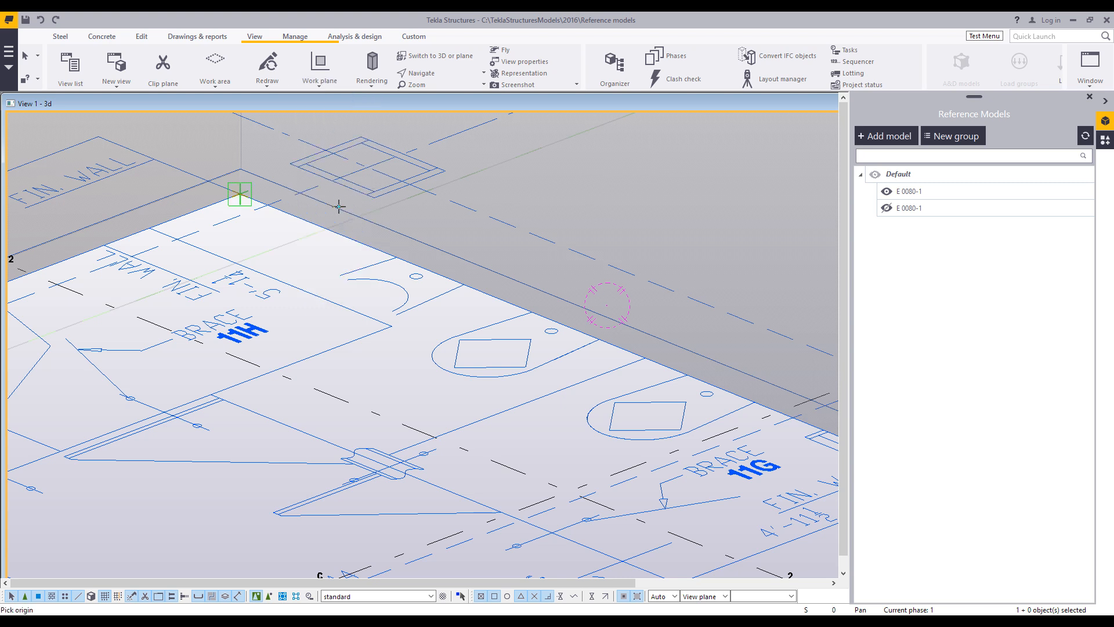
pyautogui.scroll(2, 541, 355)
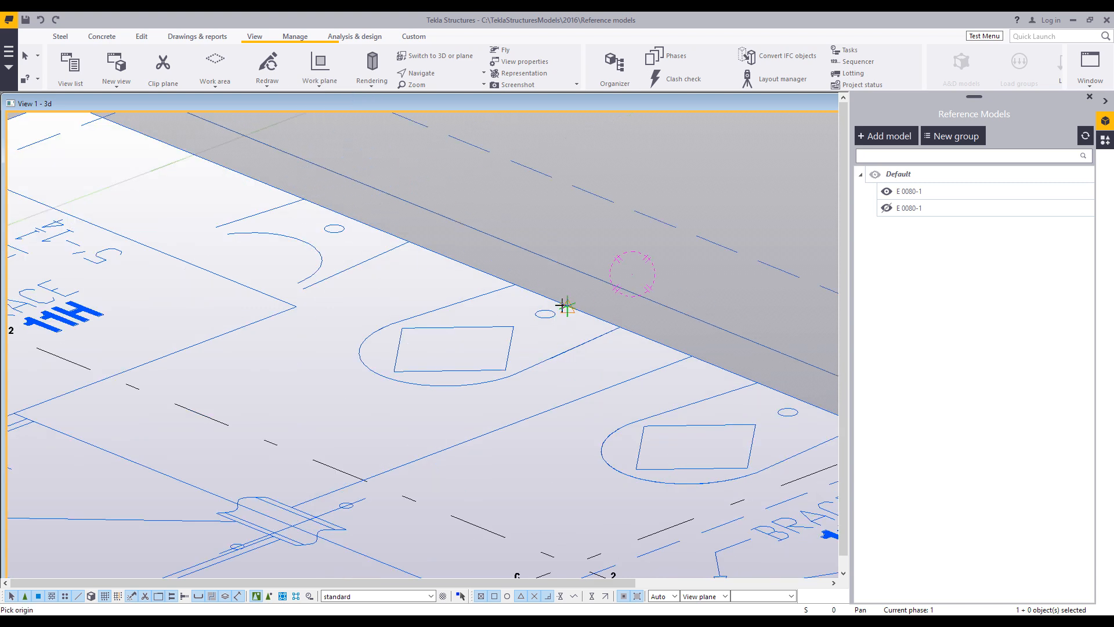
pyautogui.click(567, 306)
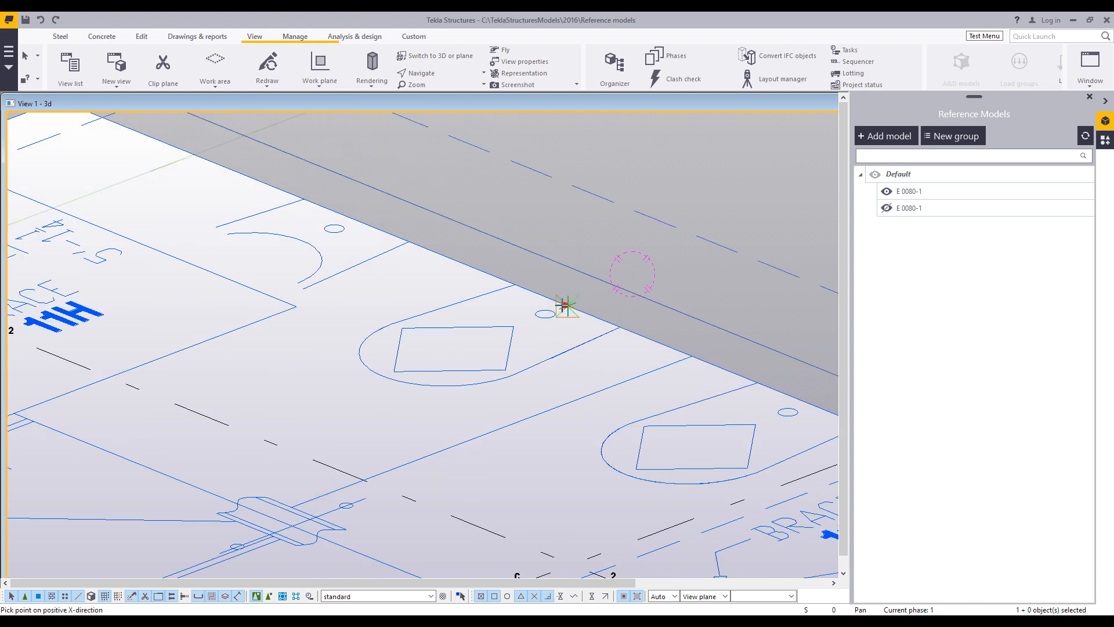
pyautogui.click(394, 371)
pyautogui.scroll(-3, 336, 426)
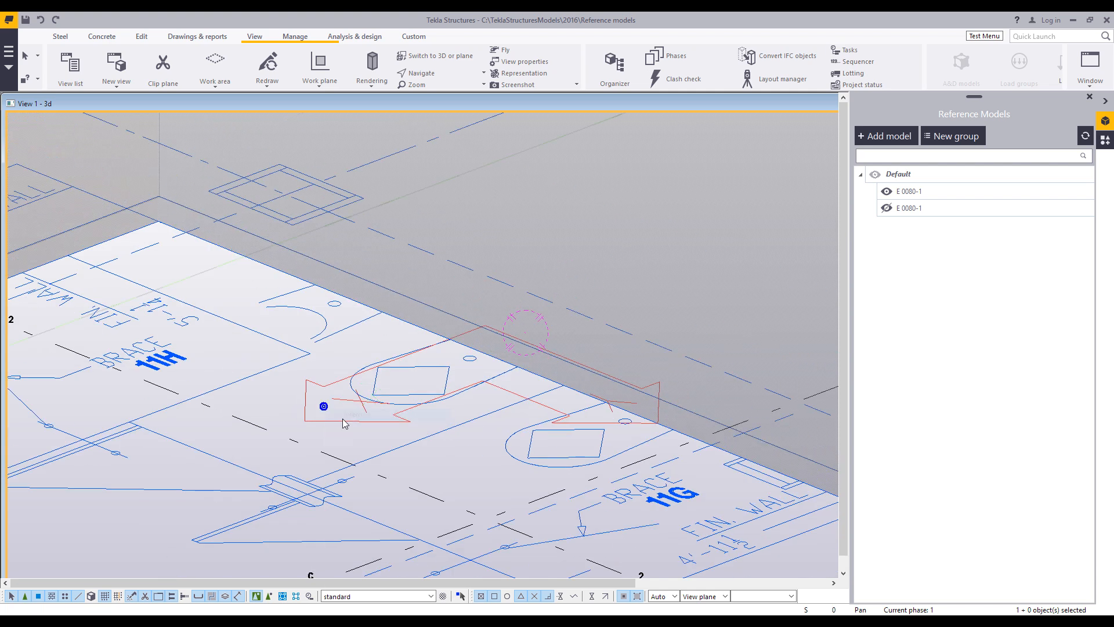
# - Start adding a reference model in the Default group, with its coordinate system set to Work plane
pyautogui.click(886, 143)
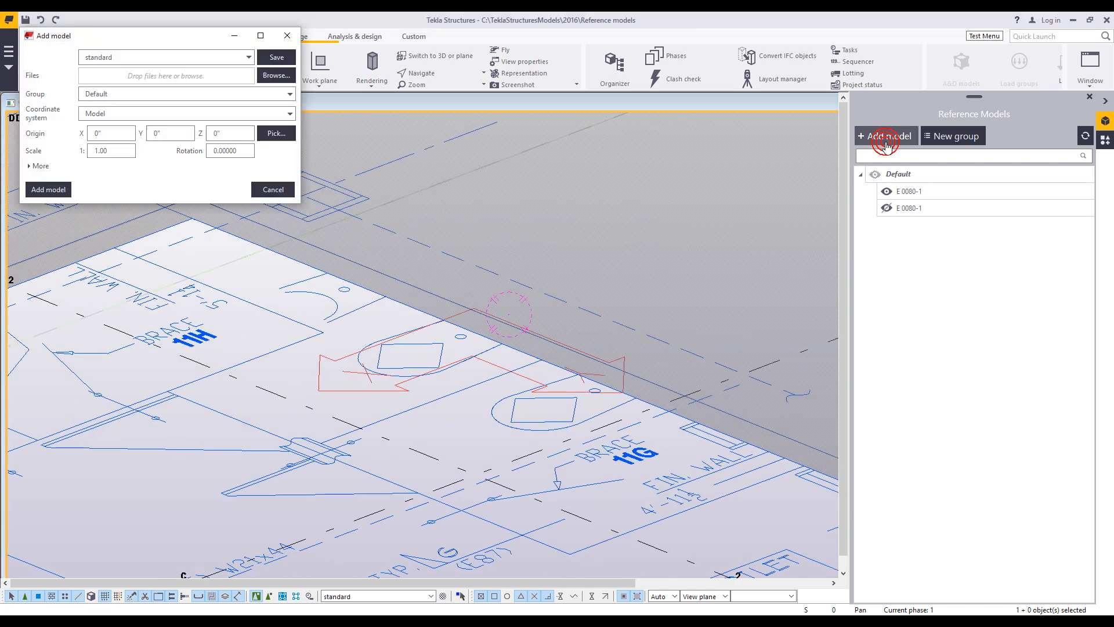
pyautogui.click(164, 114)
pyautogui.click(118, 135)
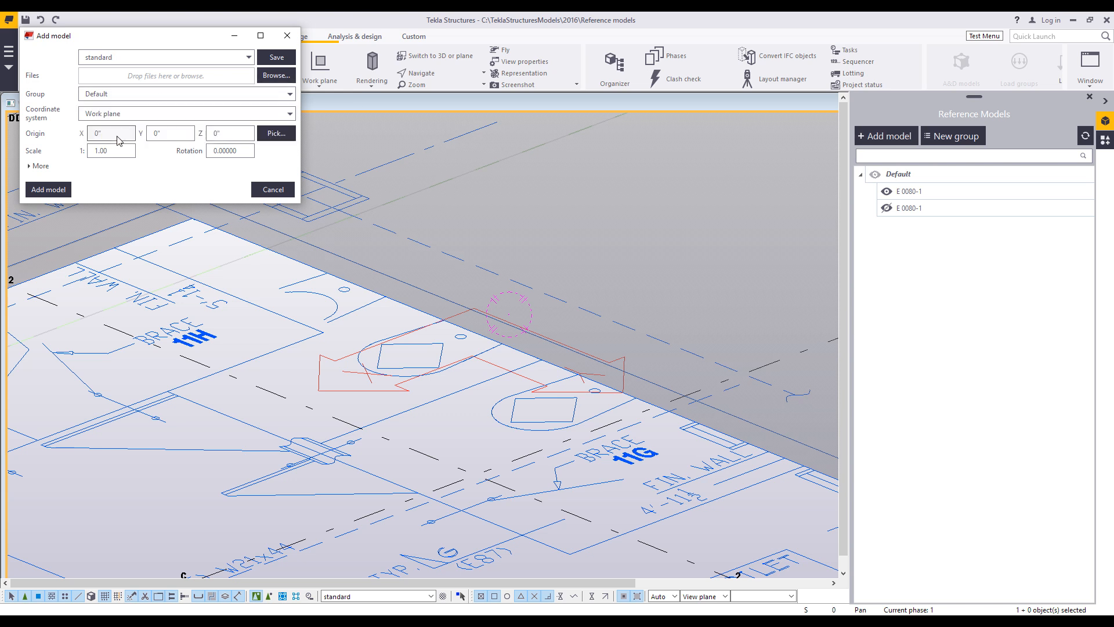
# - Choose Toilet2.skp from the 2016 Reference models folder and insert it at the work plane origin
pyautogui.click(276, 75)
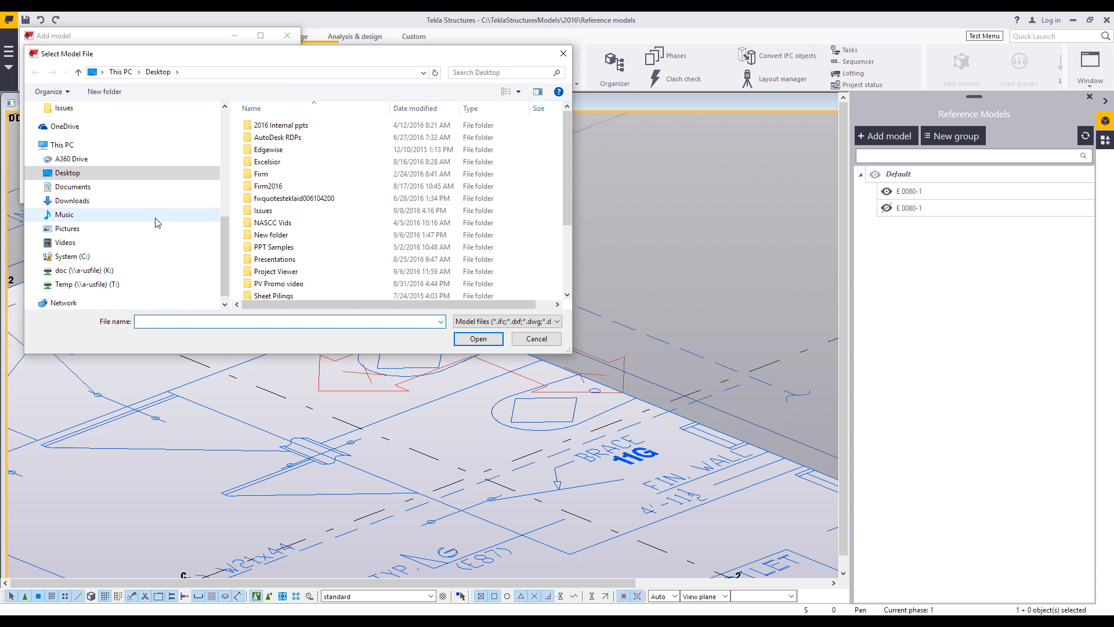
pyautogui.scroll(5, 93, 274)
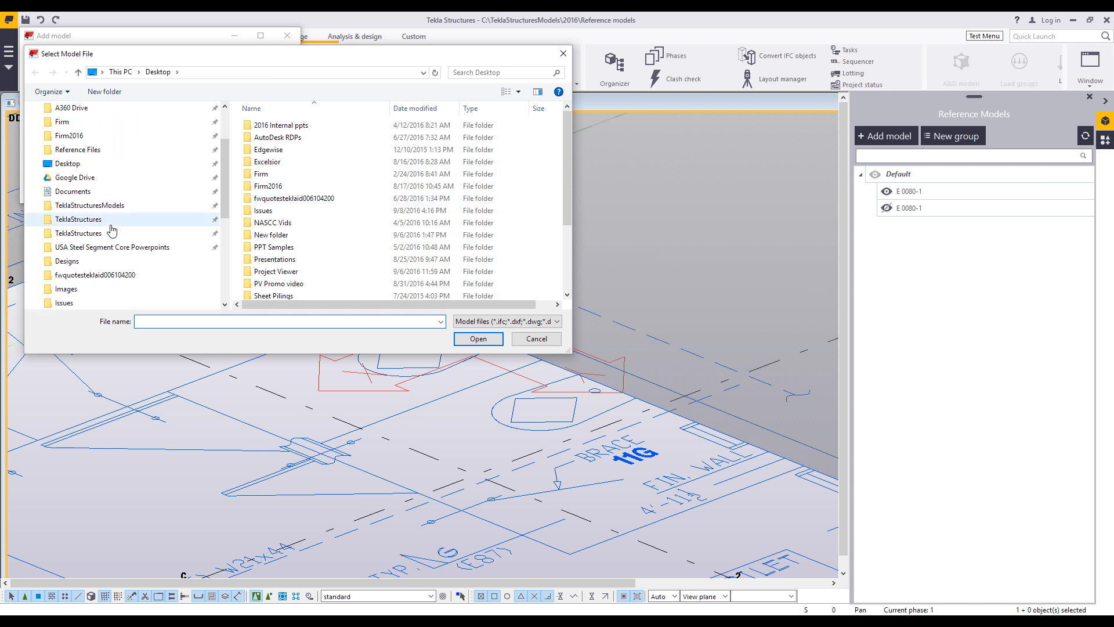
pyautogui.click(119, 207)
pyautogui.doubleClick(290, 230)
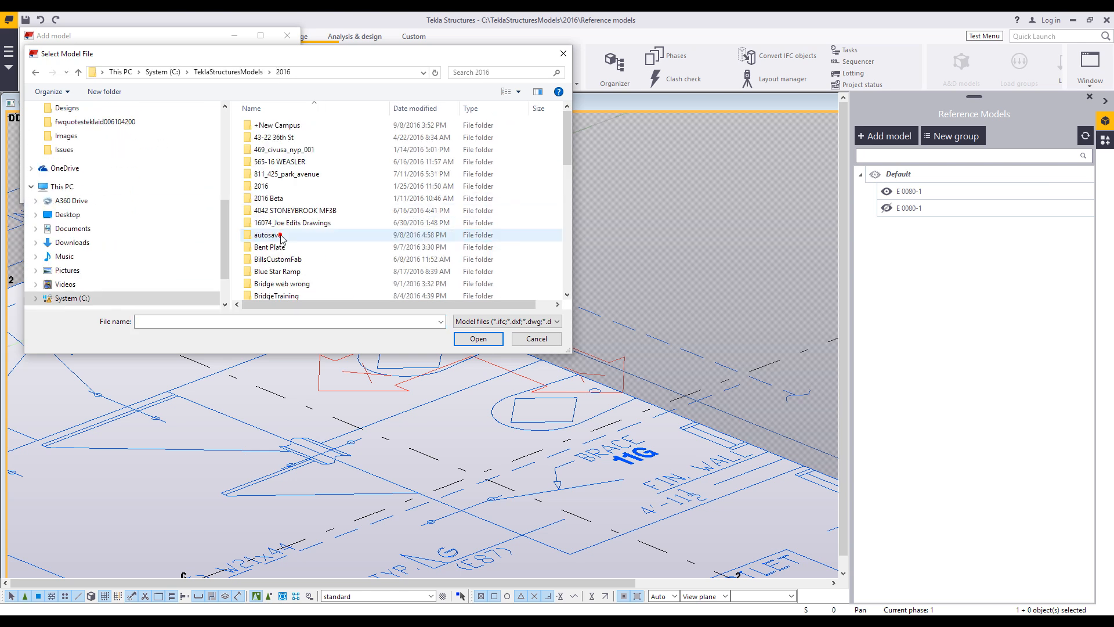
pyautogui.scroll(-5, 314, 237)
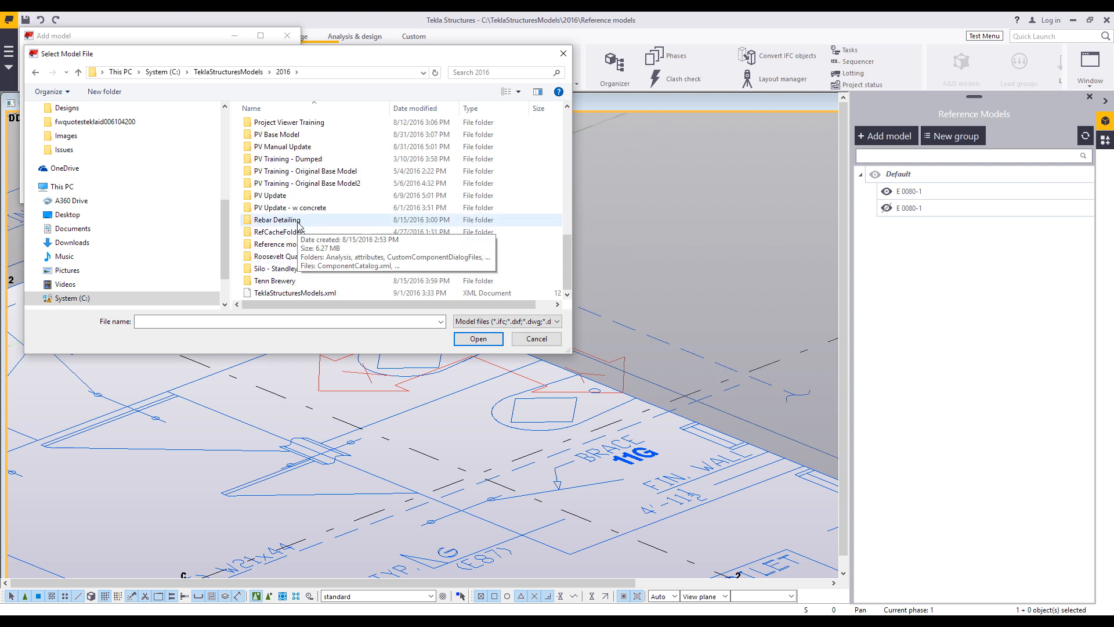
pyautogui.doubleClick(292, 243)
pyautogui.scroll(-1, 288, 248)
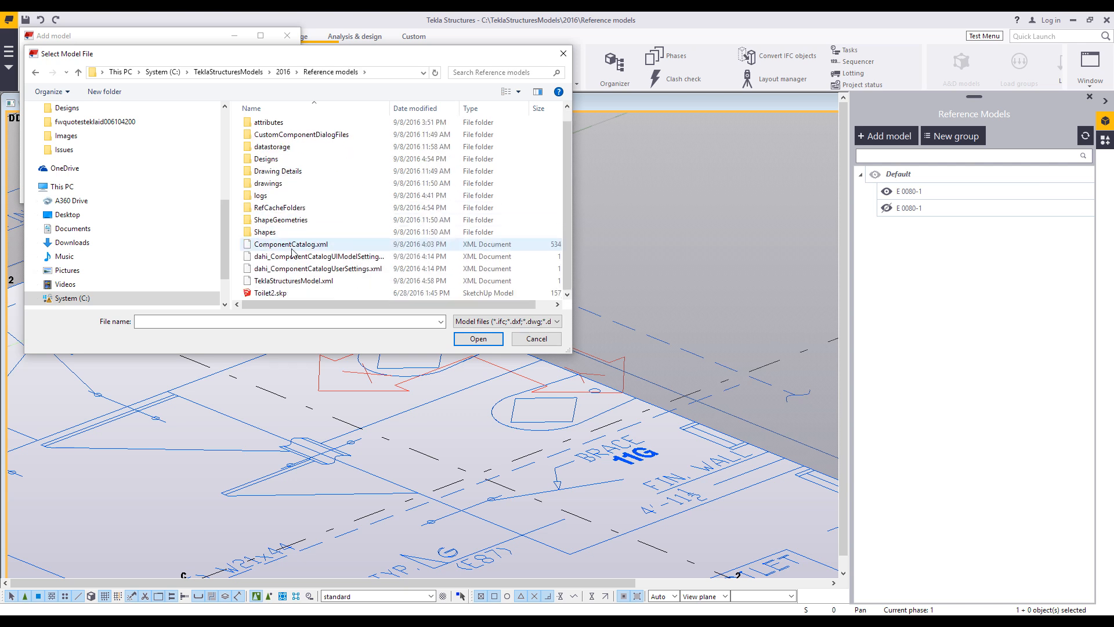
pyautogui.doubleClick(270, 293)
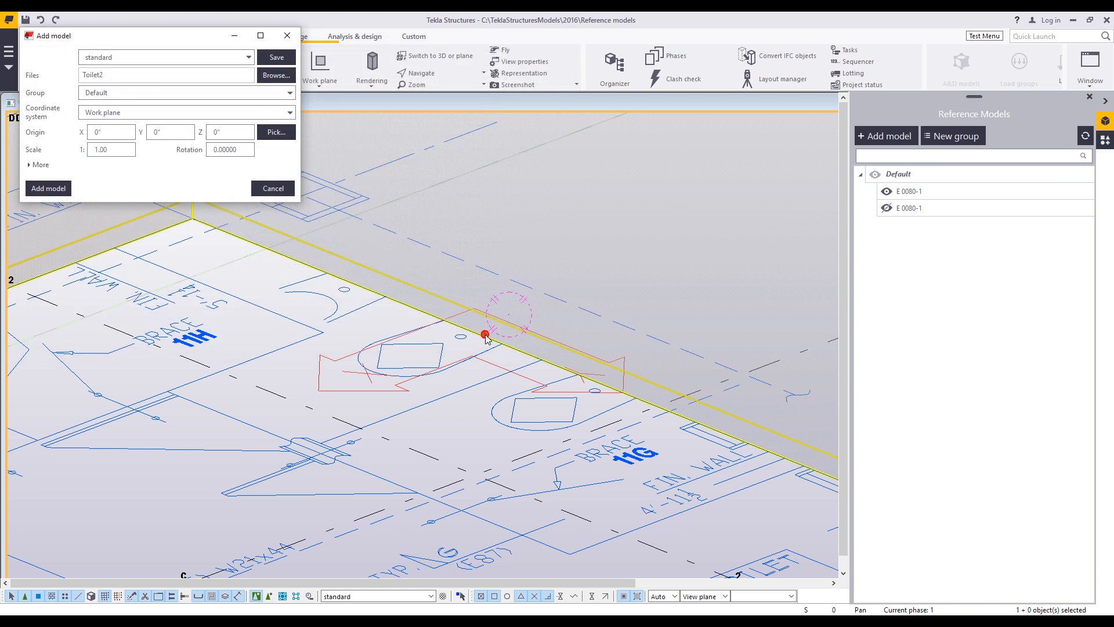
pyautogui.click(48, 188)
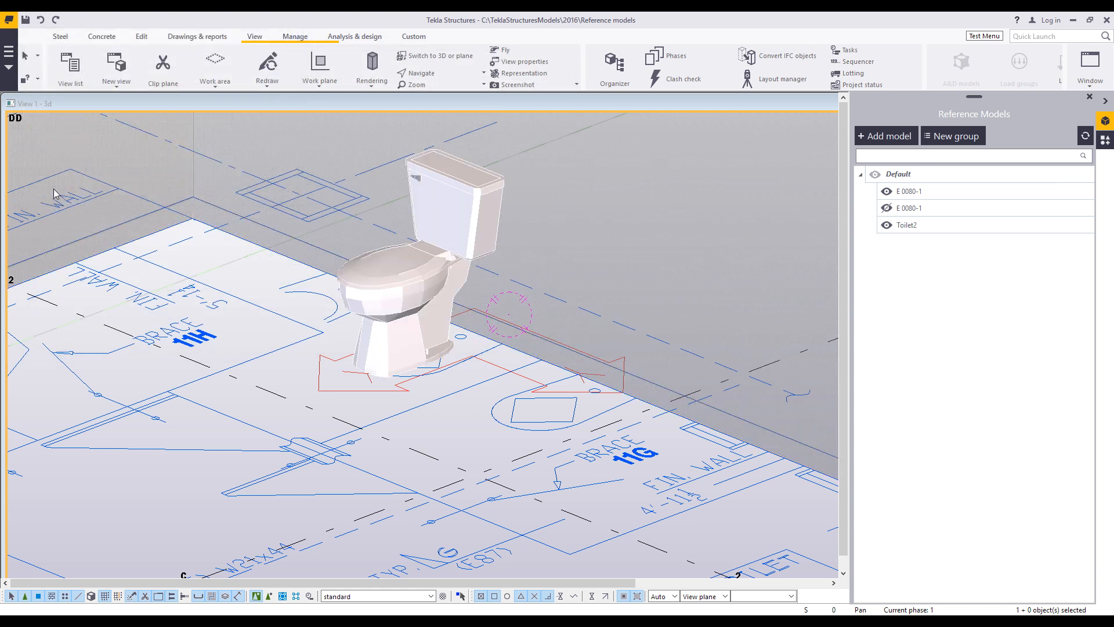
# - Start adding another reference model in the Default group, using the Model coordinate system
pyautogui.keyDown('ctrl'); pyautogui.moveTo(215, 354); pyautogui.dragTo(469, 350, button='middle'); pyautogui.keyUp('ctrl')
pyautogui.scroll(-8, 441, 400)
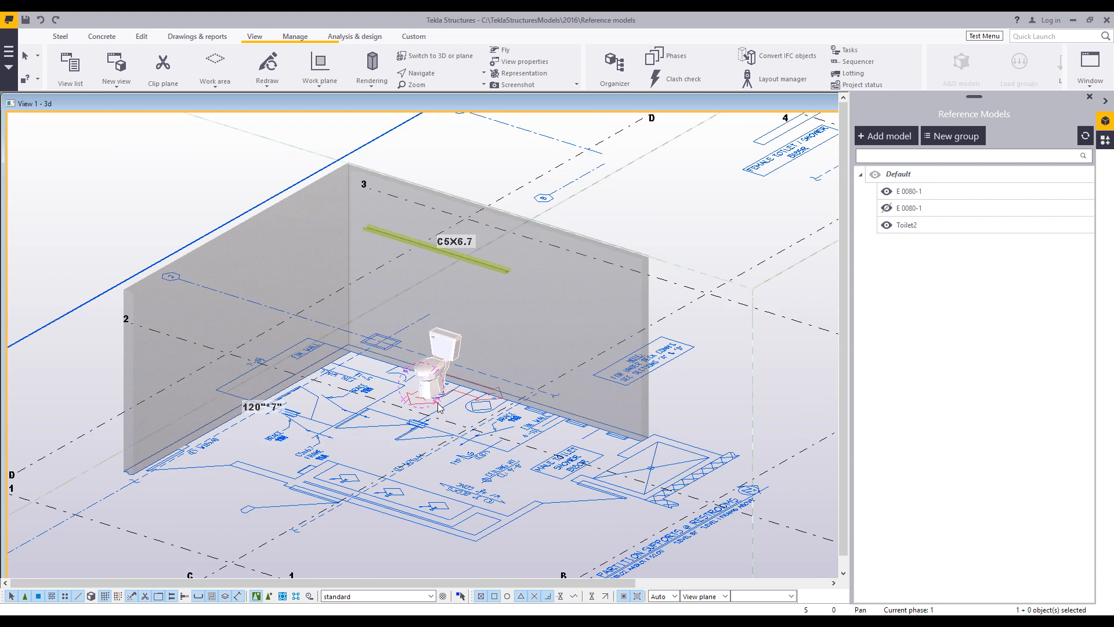
pyautogui.keyDown('ctrl'); pyautogui.moveTo(440, 408); pyautogui.dragTo(412, 400, button='middle'); pyautogui.keyUp('ctrl')
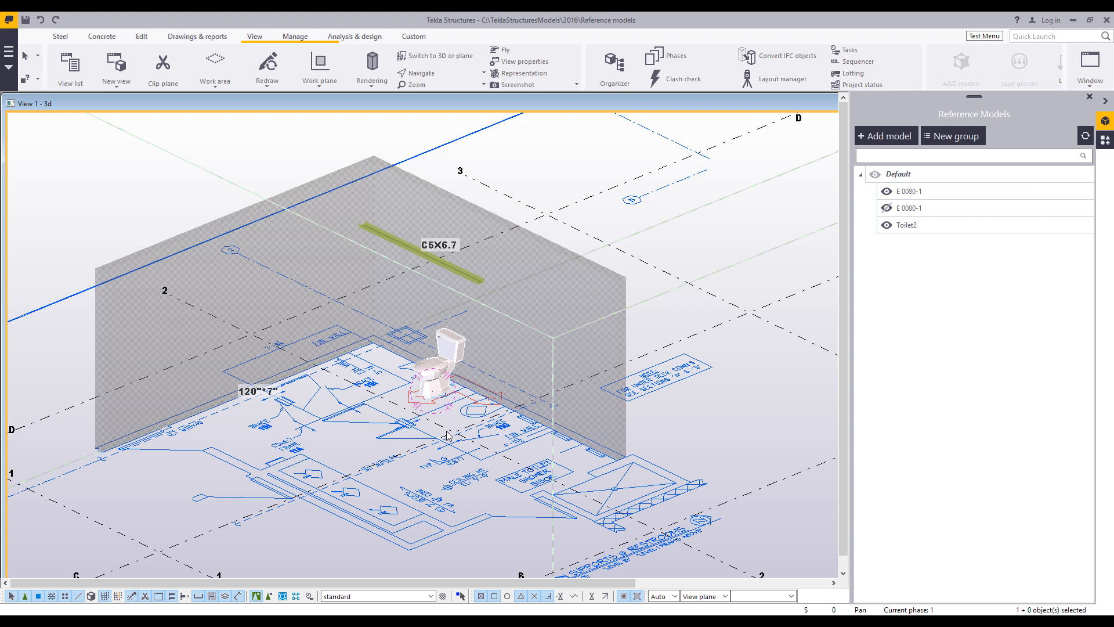
pyautogui.scroll(-3, 447, 436)
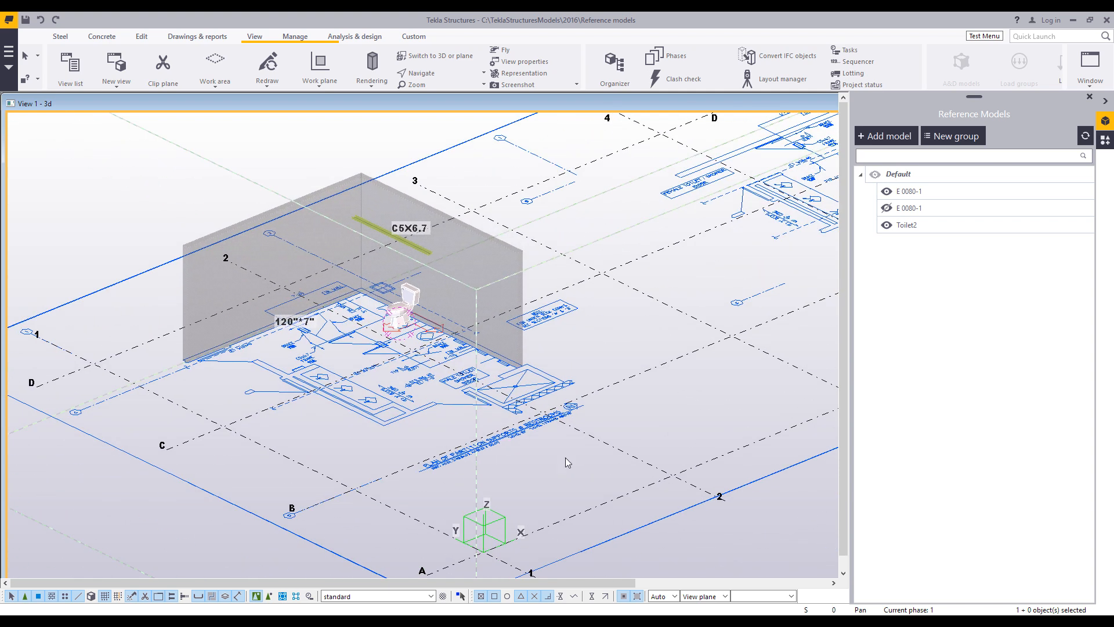
pyautogui.moveTo(566, 459); pyautogui.dragTo(537, 424, button='middle')
pyautogui.click(886, 136)
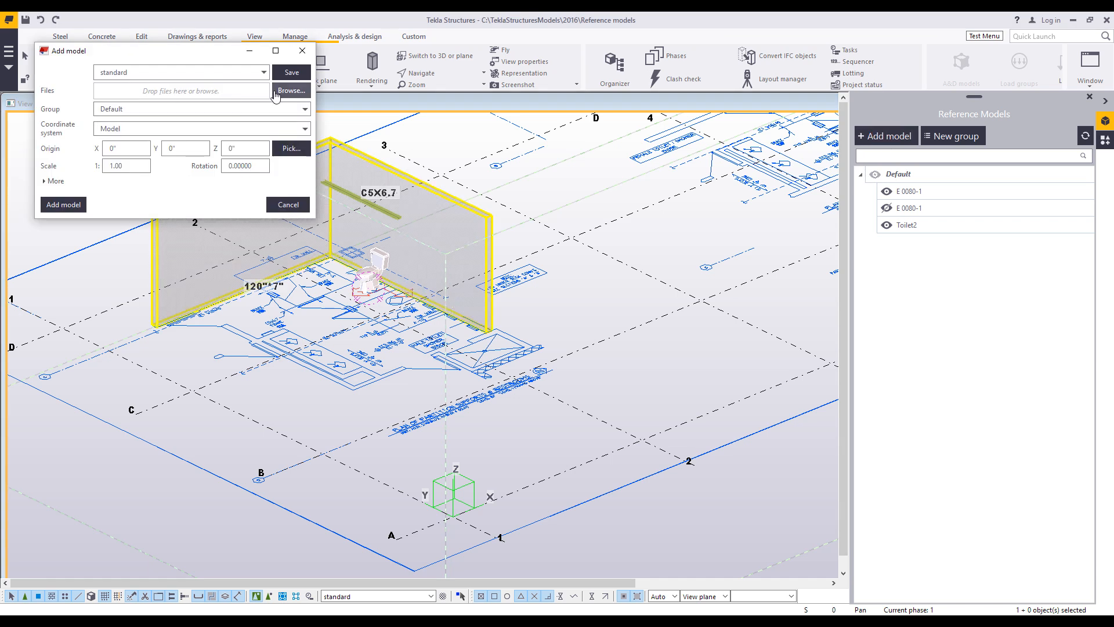
pyautogui.click(174, 129)
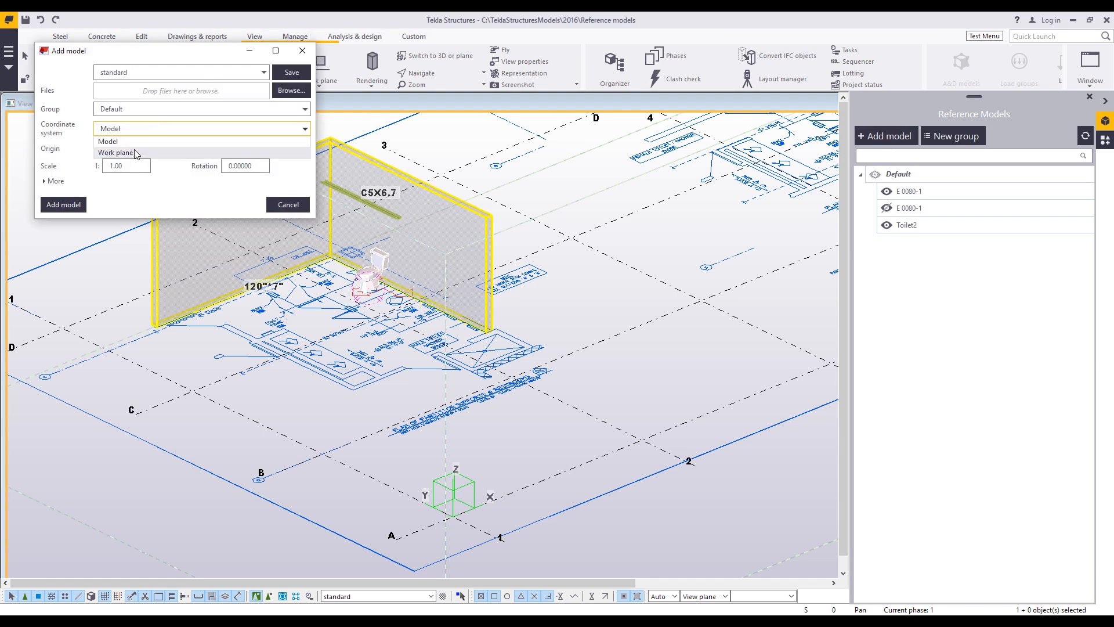
# - Choose Flatbed 1.skp from the Reference Files folder and insert it at the model origin at scale 1:1
pyautogui.click(292, 91)
pyautogui.scroll(4, 138, 243)
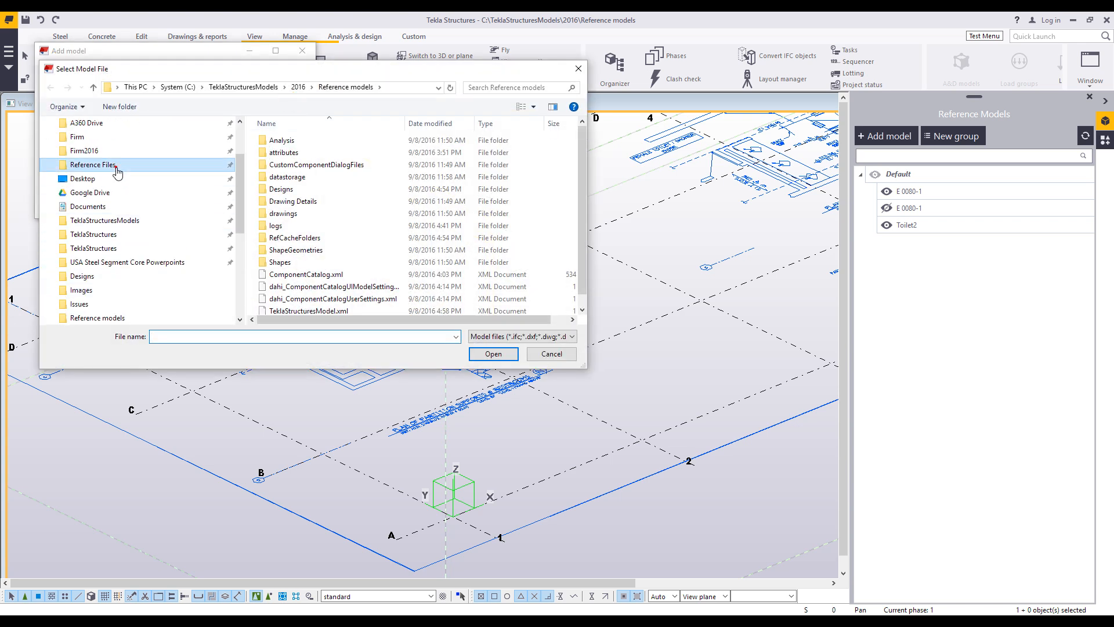
pyautogui.click(109, 165)
pyautogui.scroll(-10, 349, 256)
pyautogui.scroll(2, 359, 259)
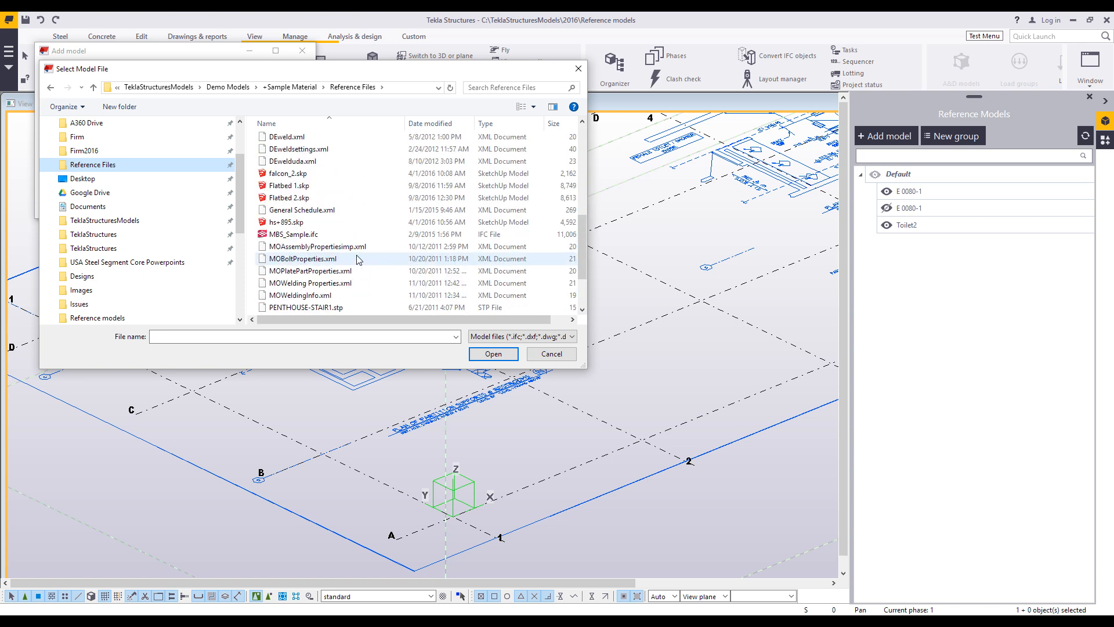
pyautogui.doubleClick(298, 186)
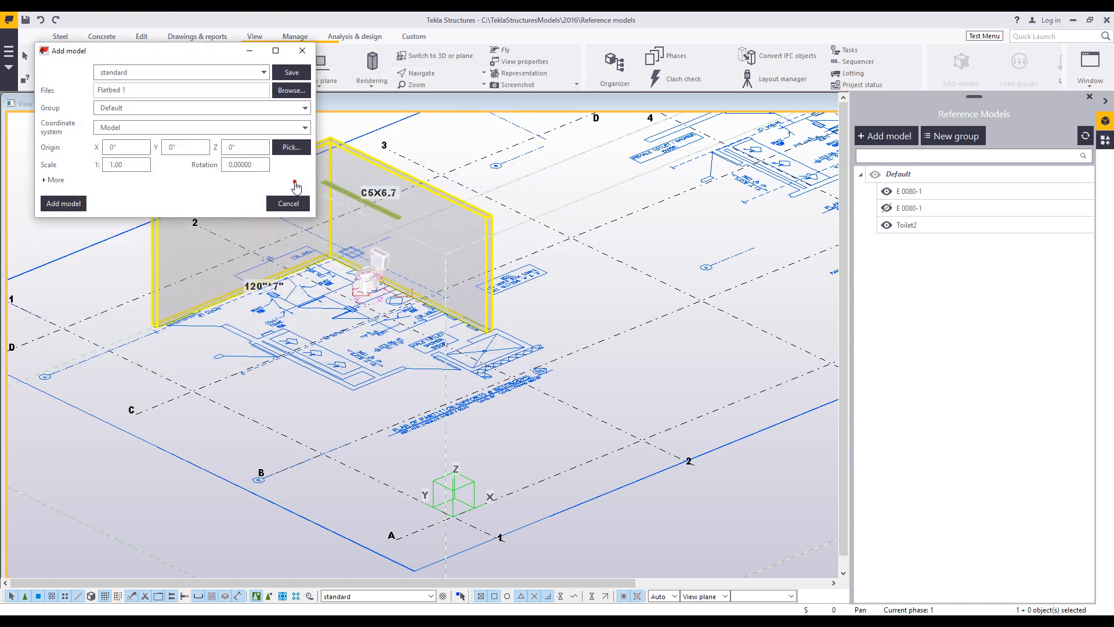
pyautogui.click(71, 203)
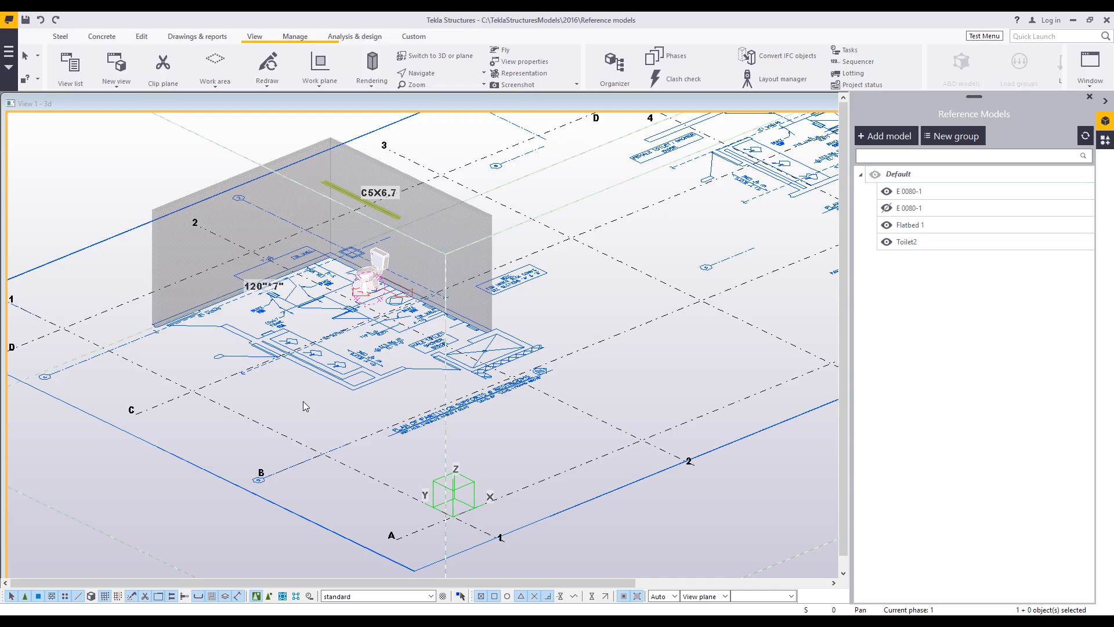
pyautogui.scroll(-5, 303, 402)
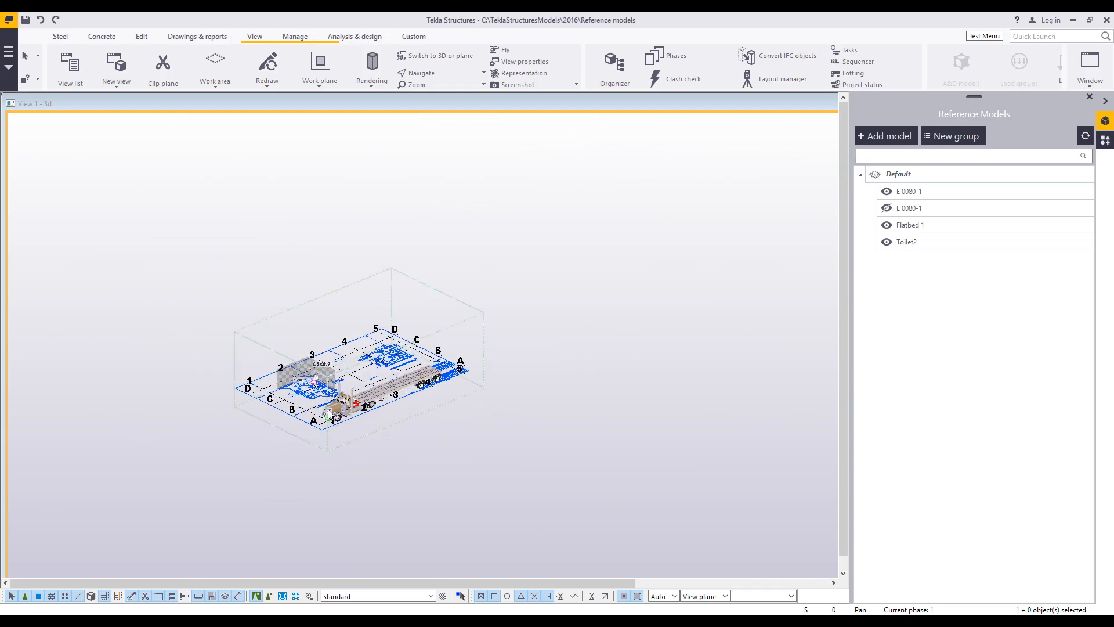
pyautogui.scroll(4, 332, 414)
pyautogui.scroll(-2, 334, 415)
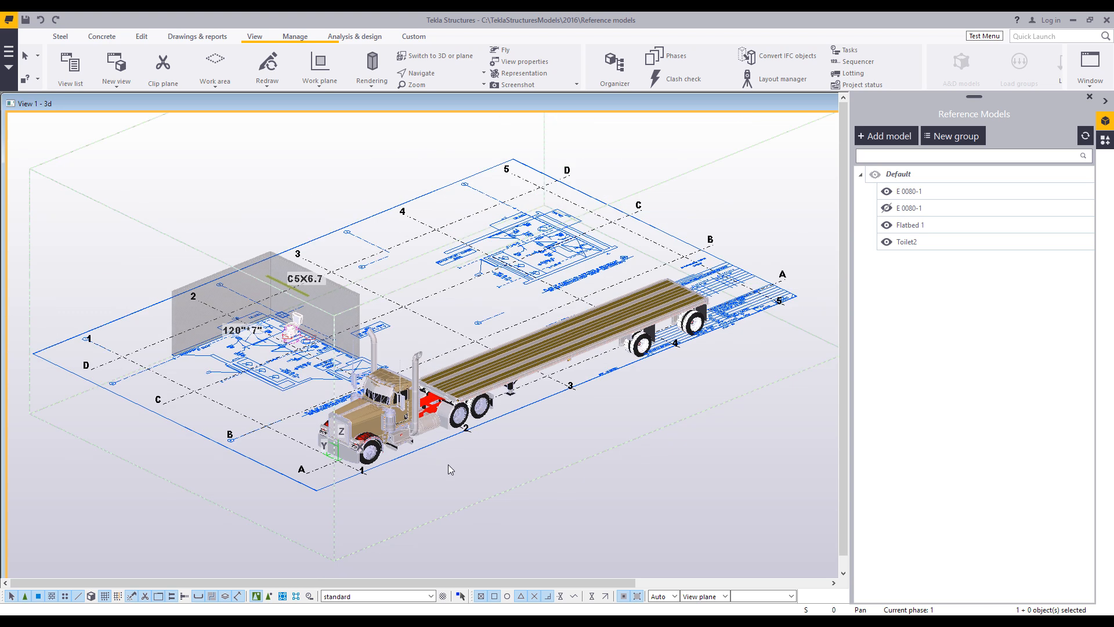